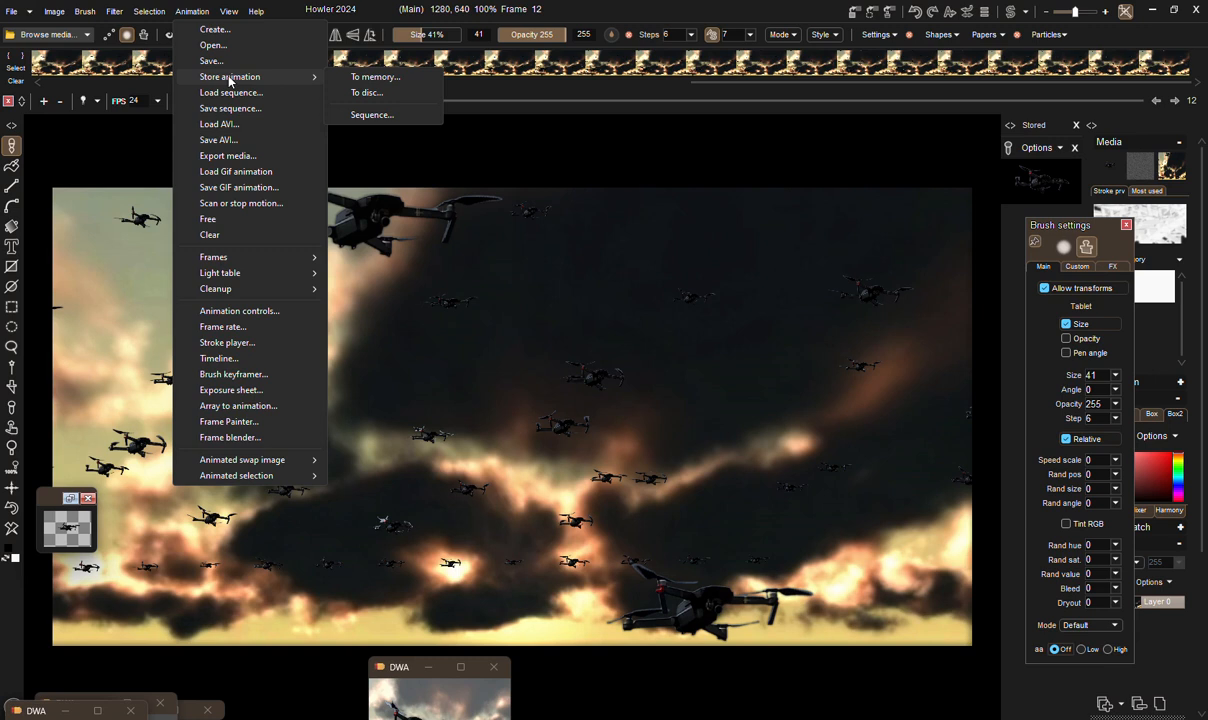
Clear the current drone frame to white and free the existing animation.
click(366, 92)
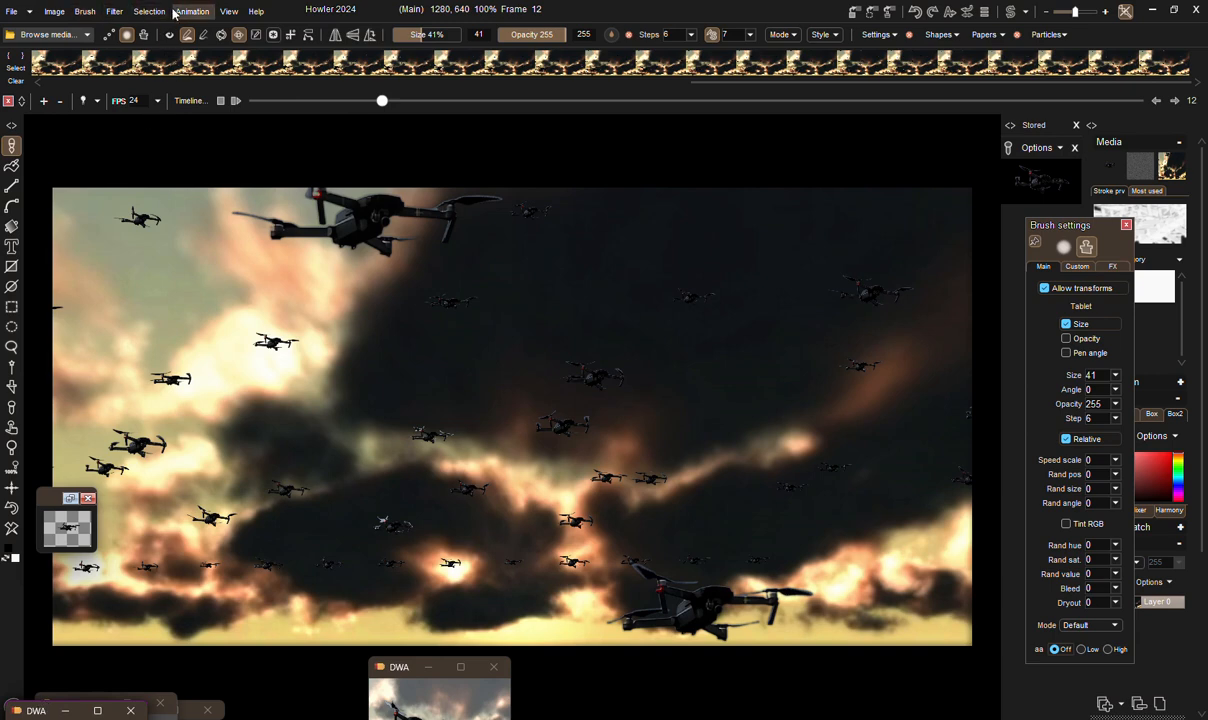
click(12, 529)
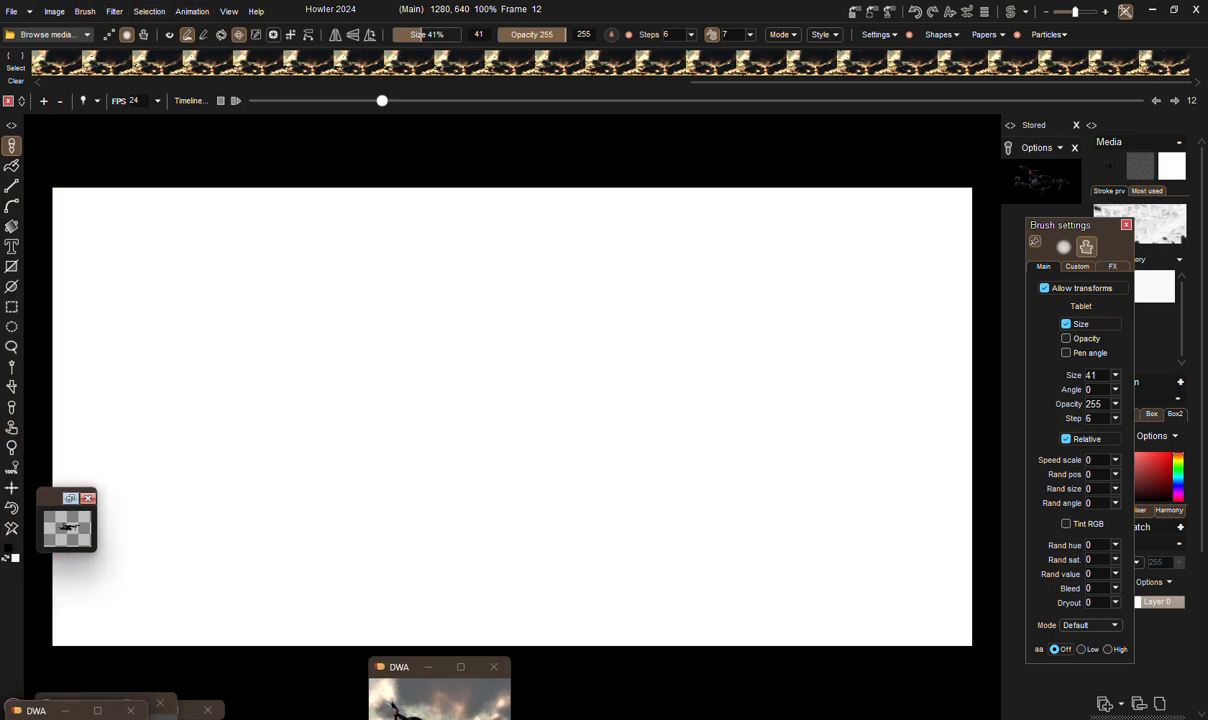
click(192, 11)
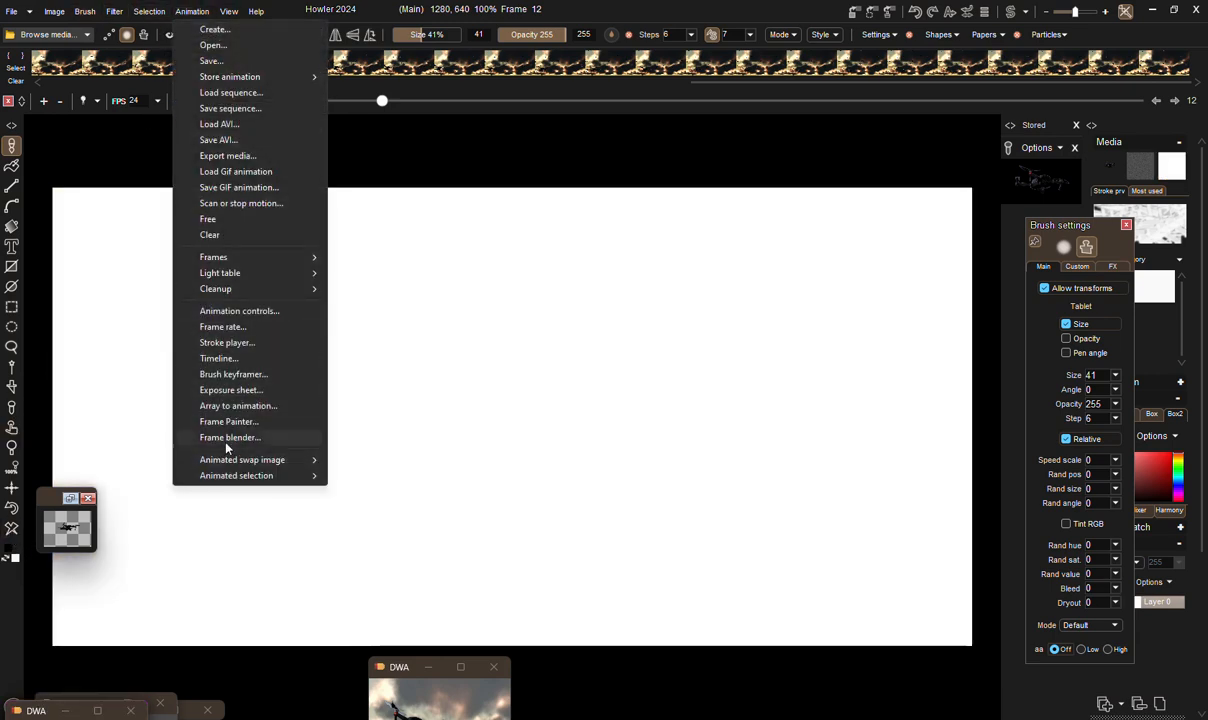
click(209, 219)
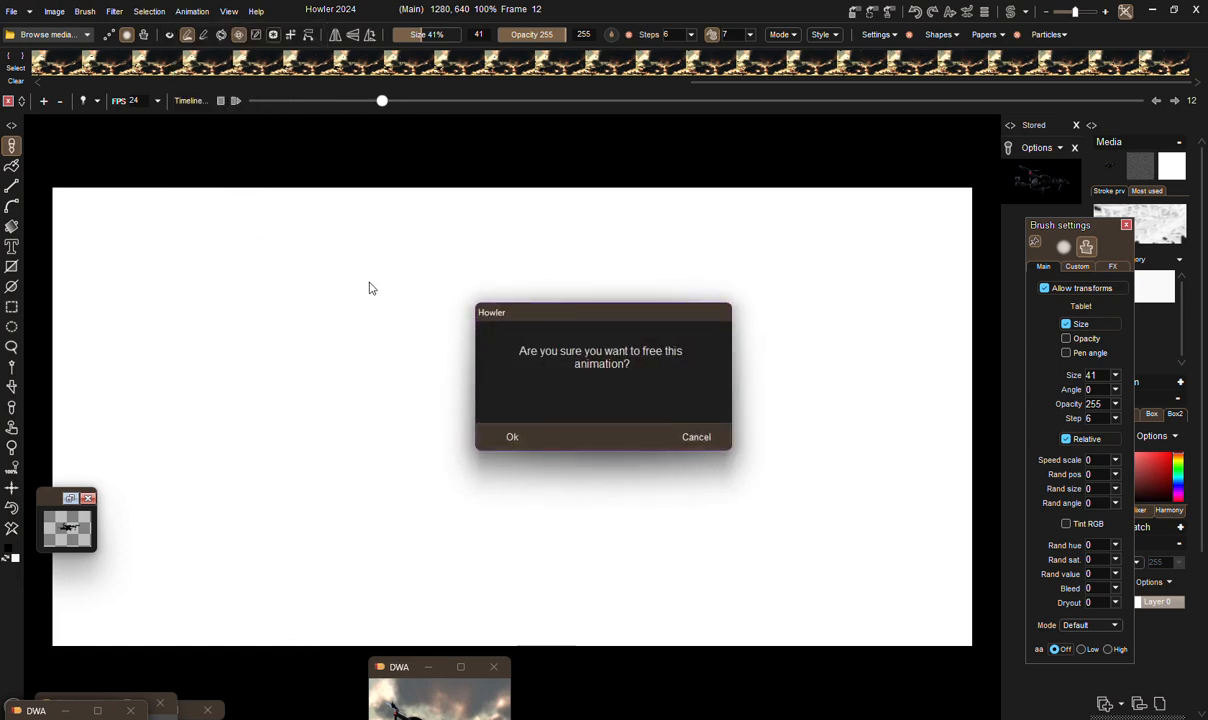
click(512, 438)
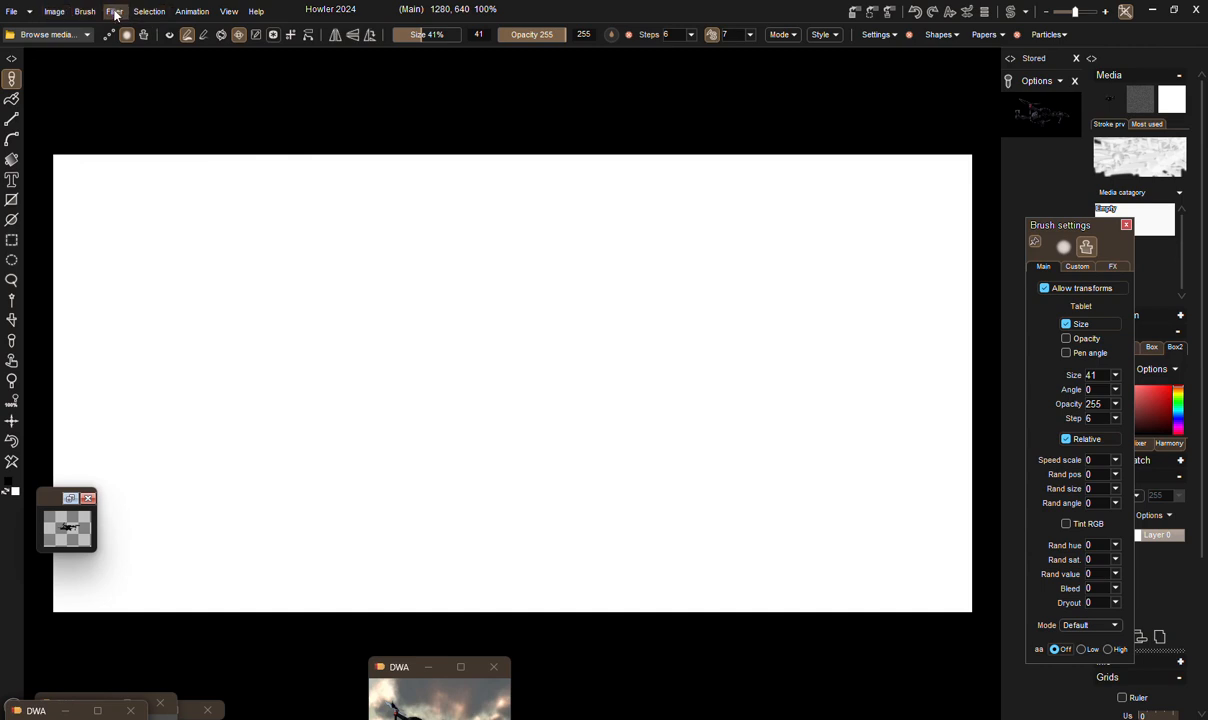
Create a new blank white image of 640 x 320 pixels by scaling down the preset image size.
click(55, 12)
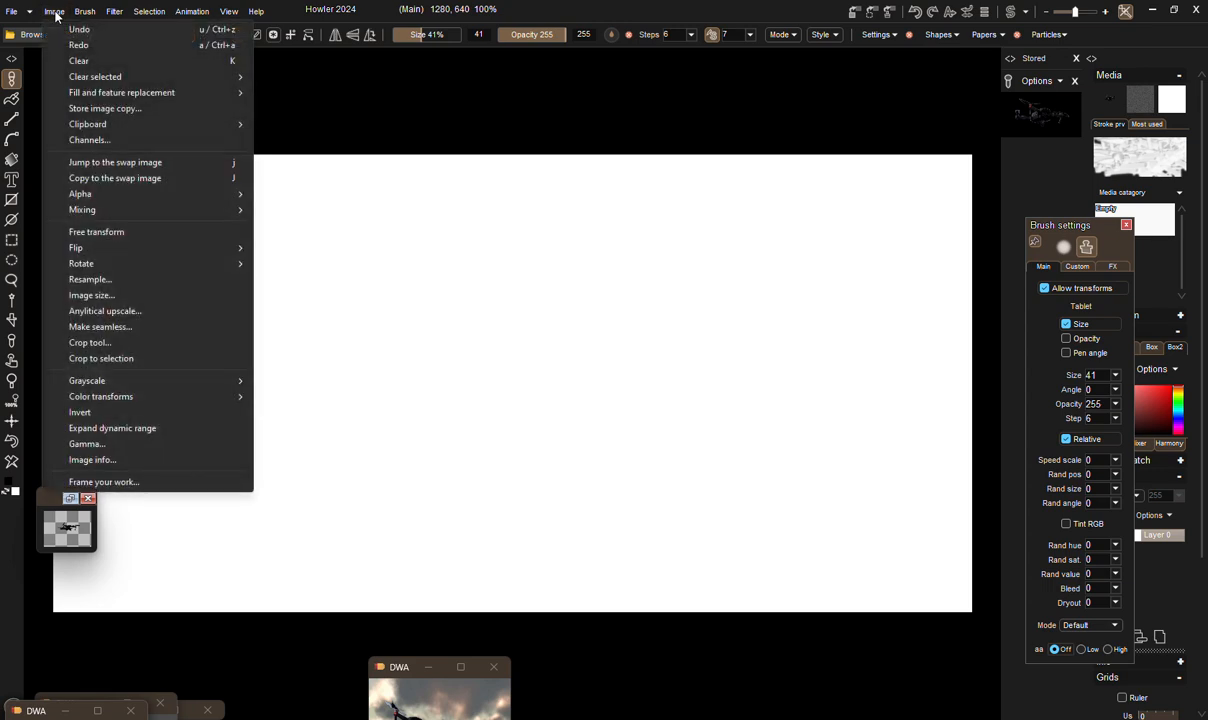
click(22, 13)
click(14, 12)
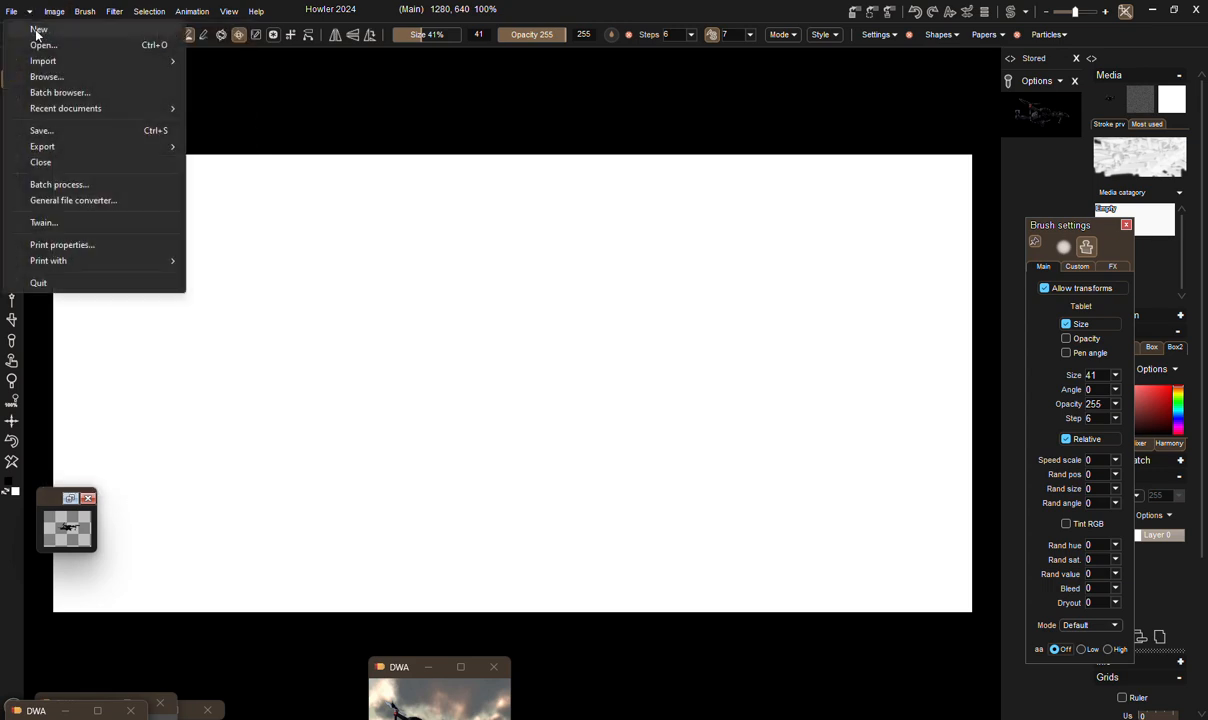
click(40, 29)
click(515, 439)
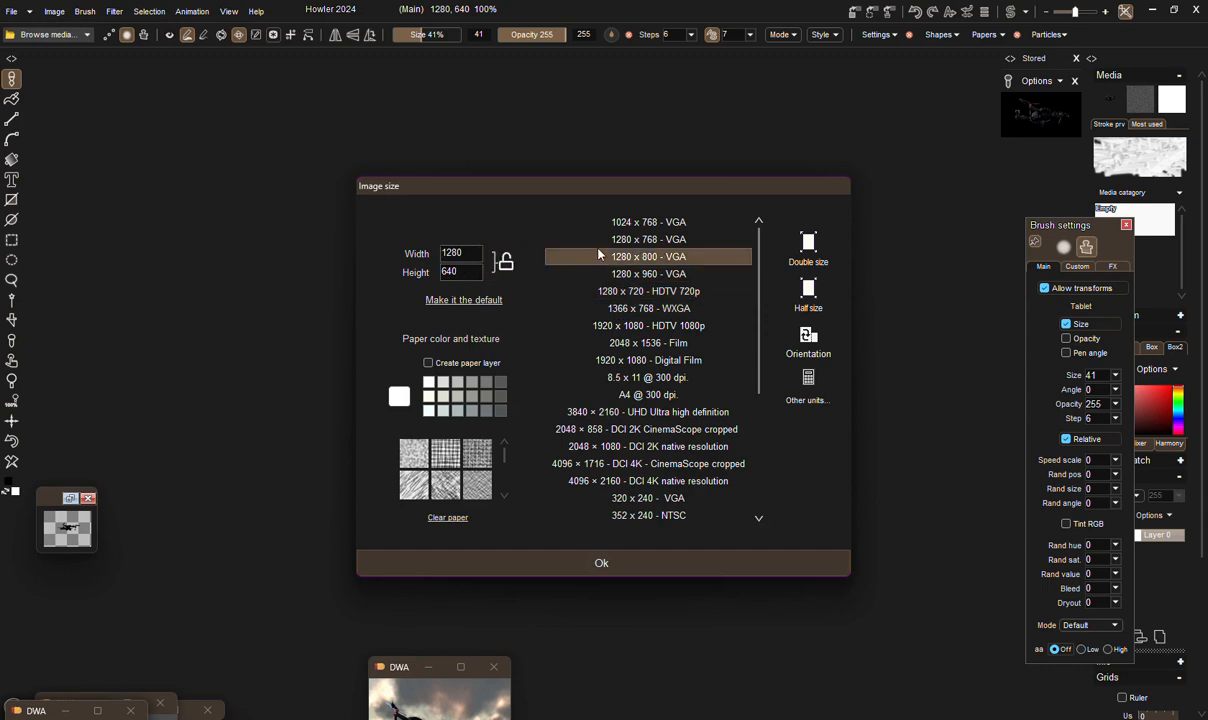
click(814, 293)
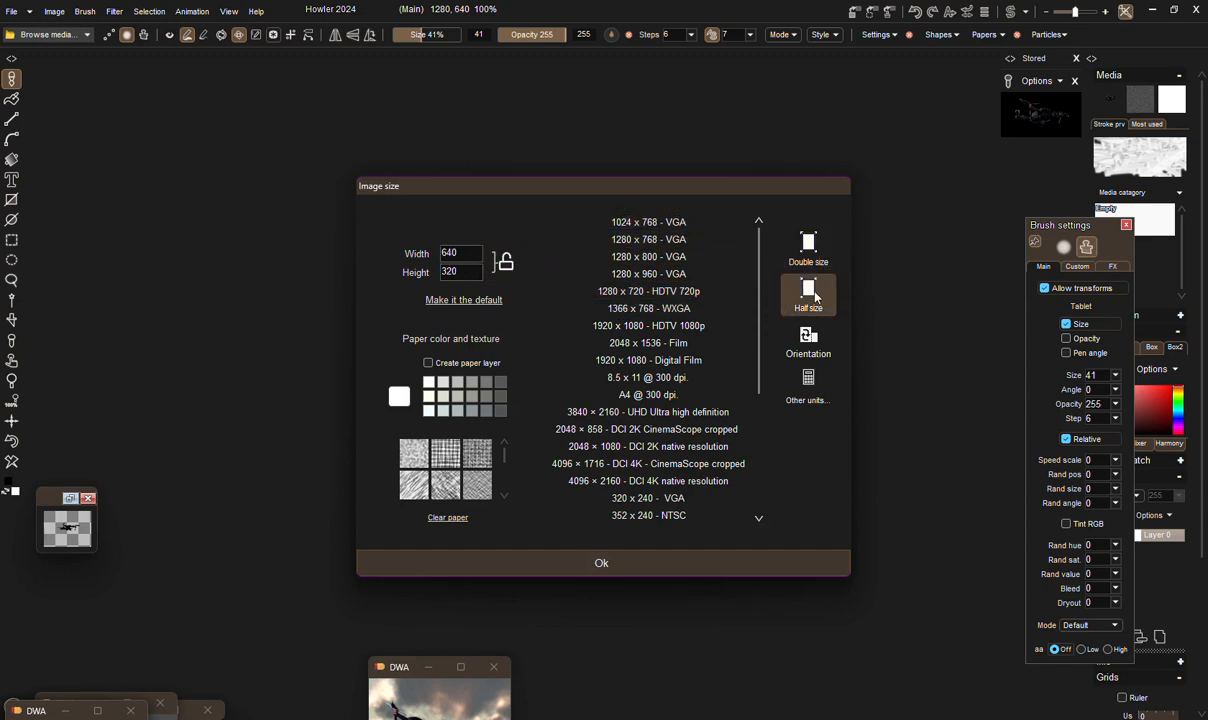
click(814, 293)
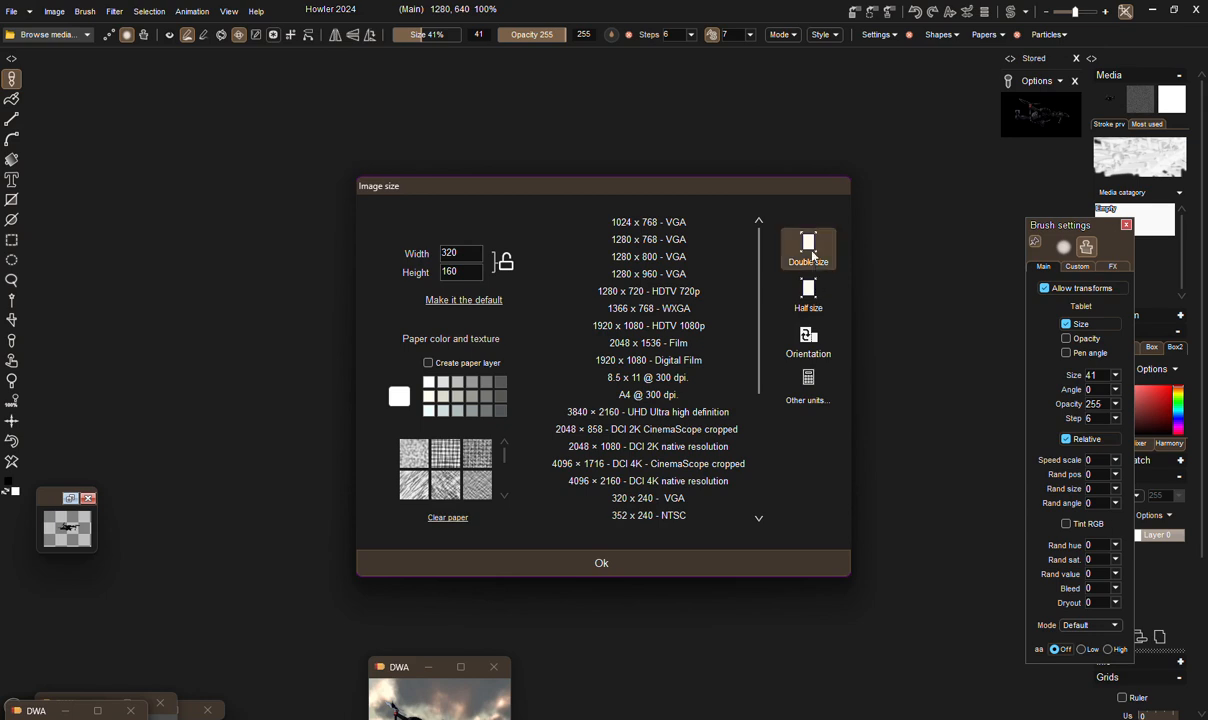
click(600, 570)
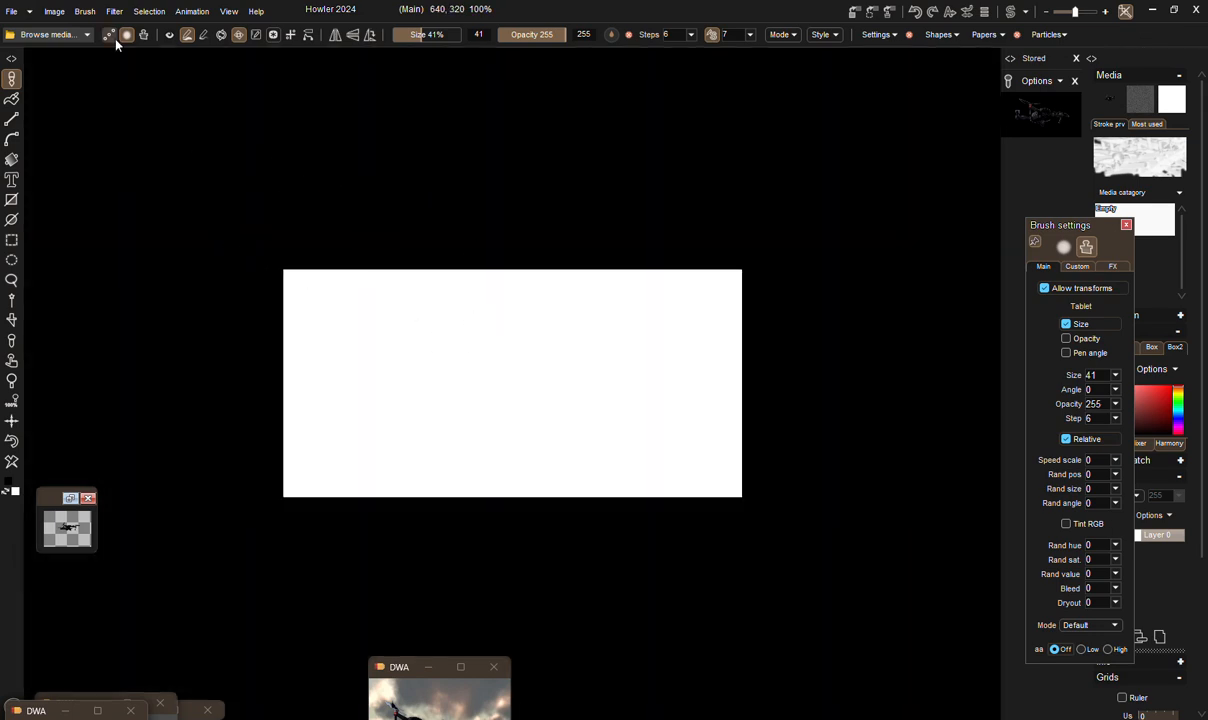
Create a 123-frame animation at 24 fps from a copy of the current blank frame.
click(191, 12)
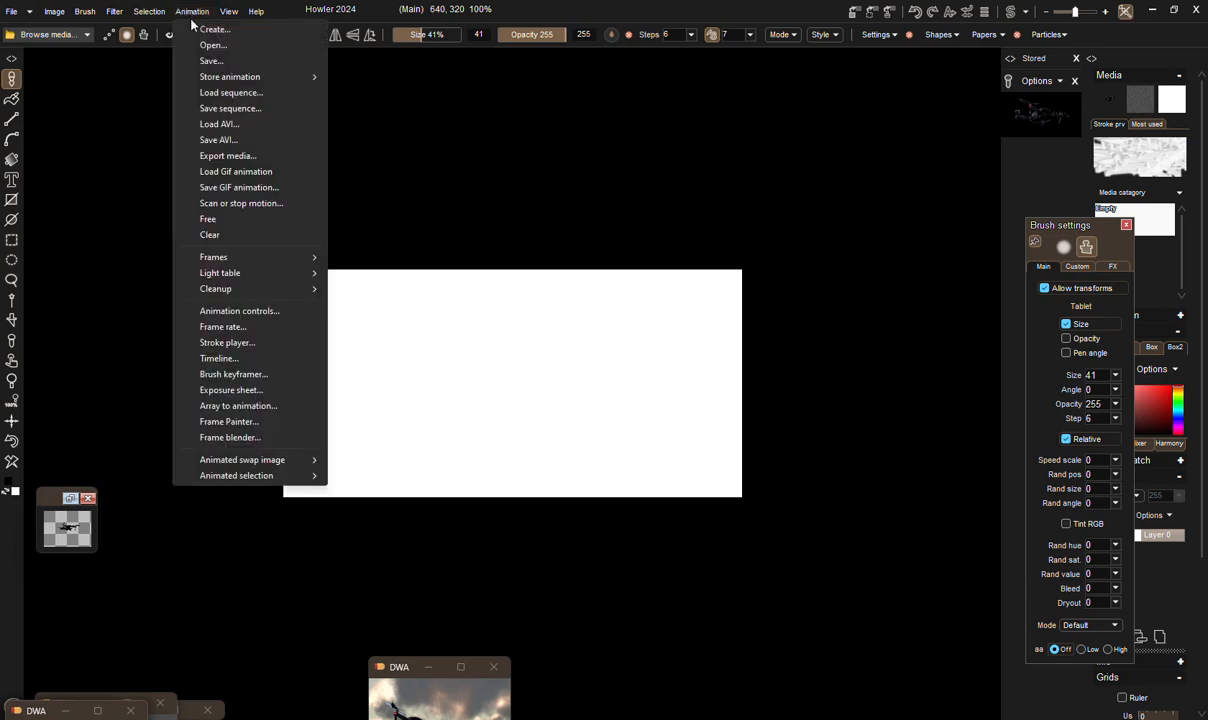
click(217, 28)
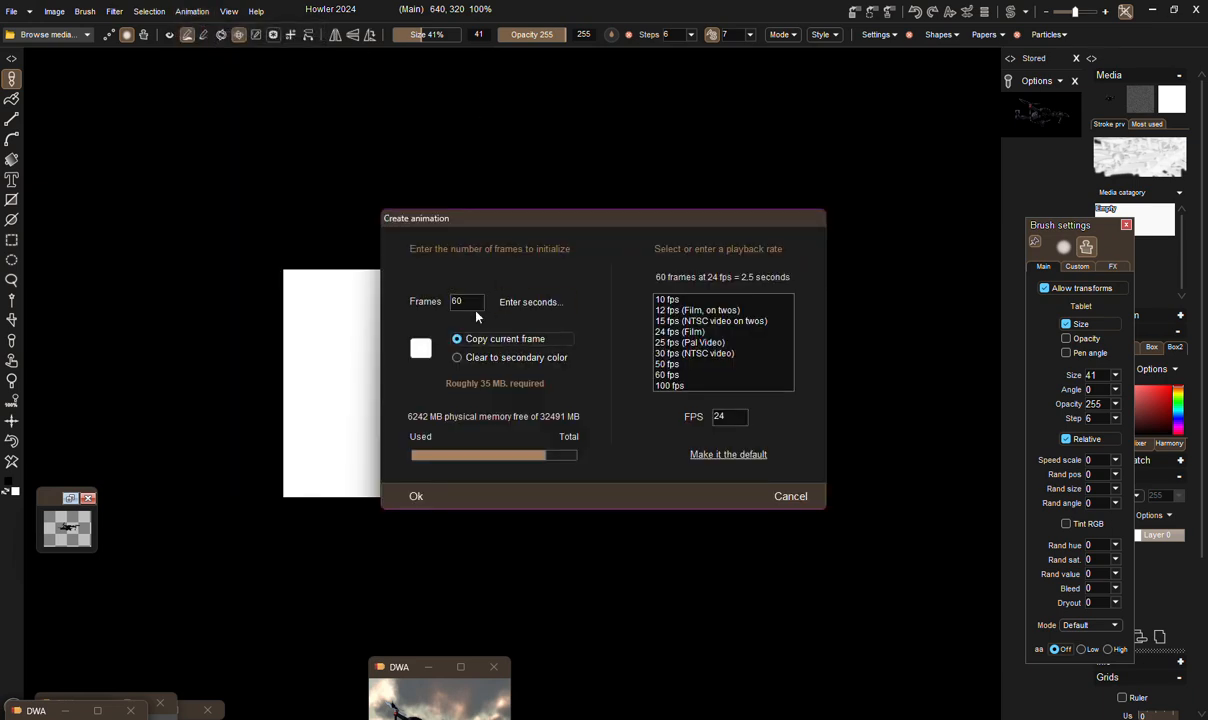
drag(472, 303, 381, 305)
text(123)
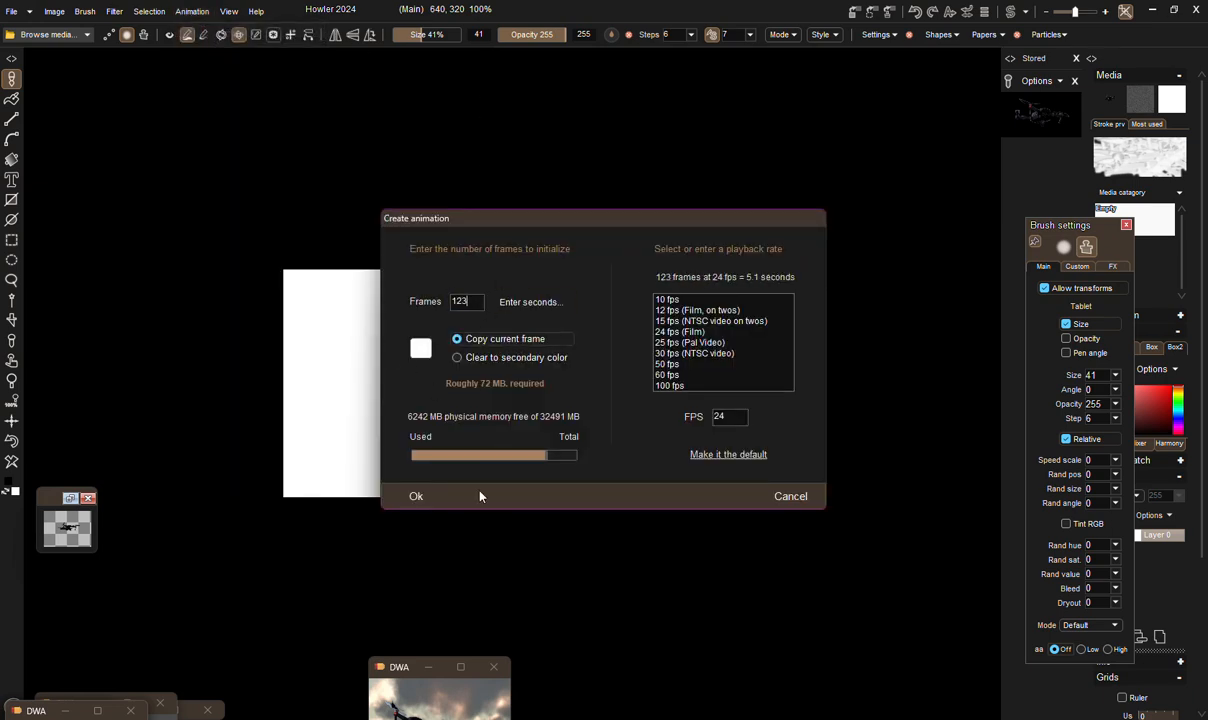
click(408, 500)
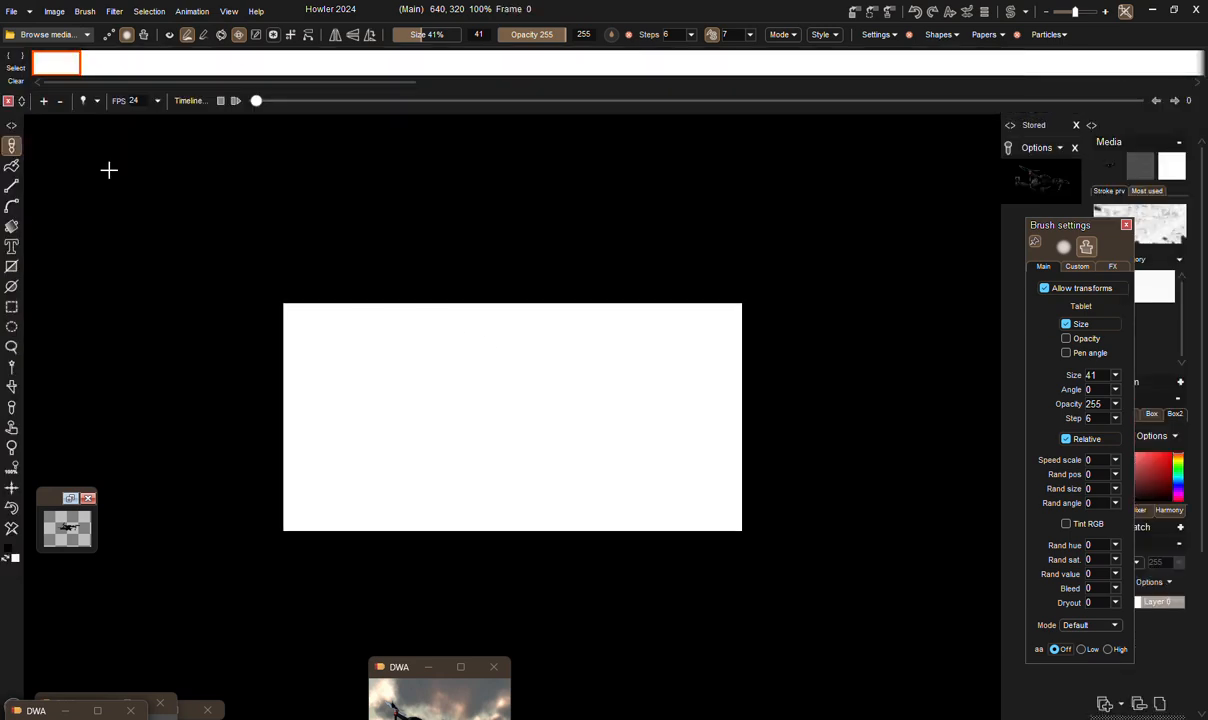
Start the Sky render filter and tilt the preview so the cloud band sits around mid-frame.
click(115, 12)
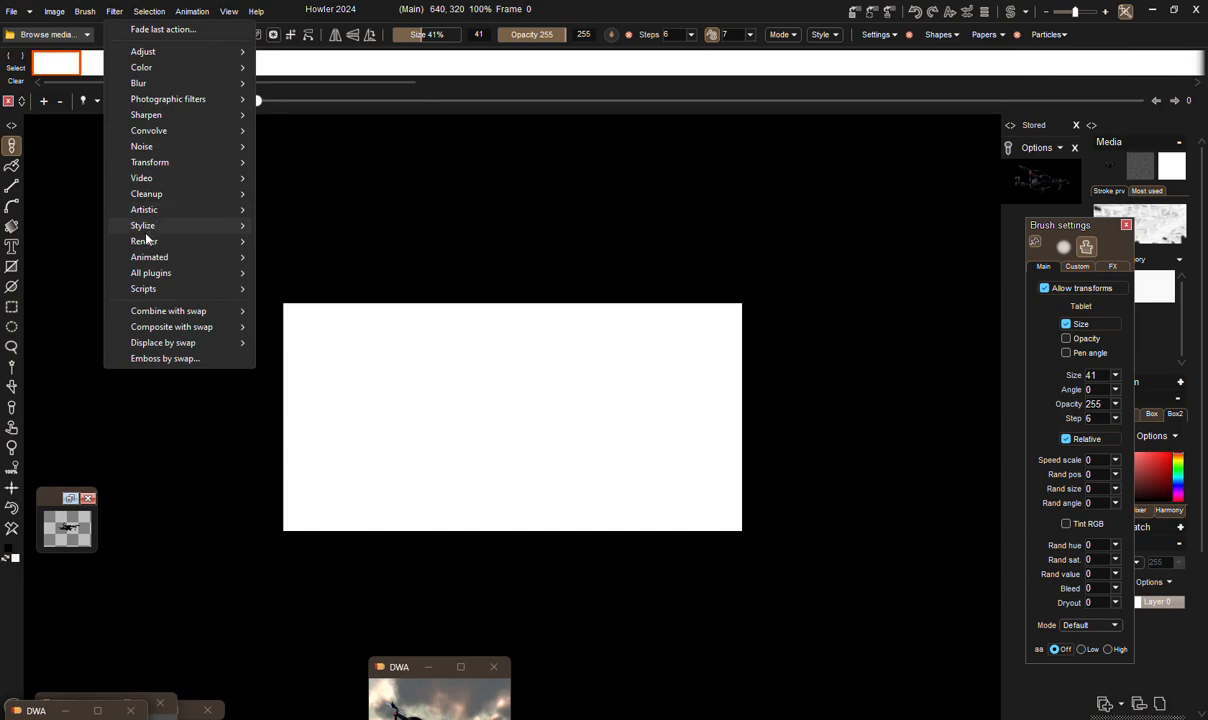
mouse_move(148, 242)
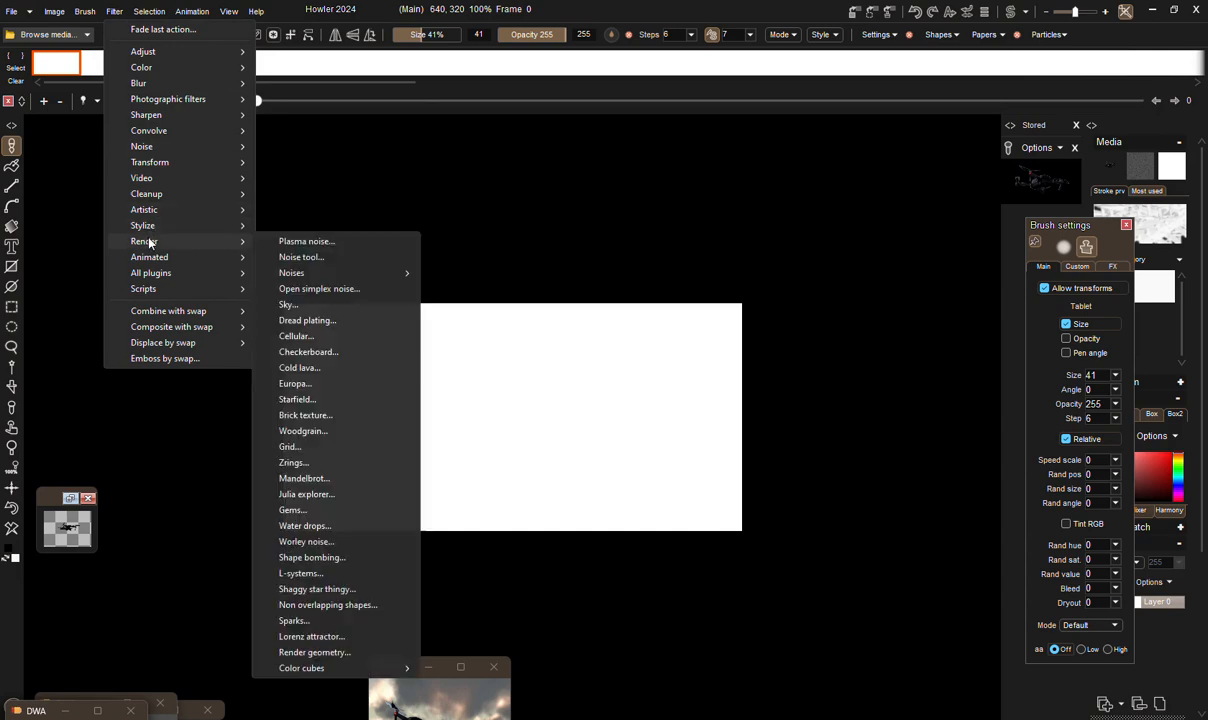
click(289, 304)
drag(495, 165, 112, 152)
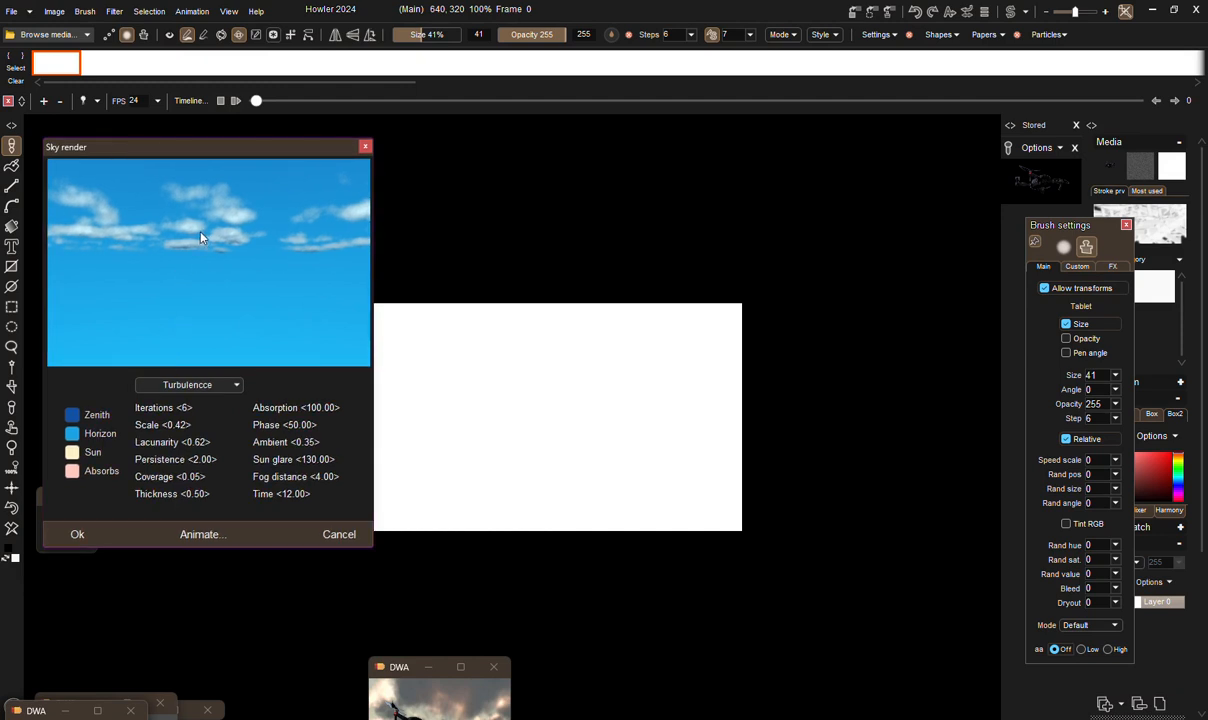
drag(200, 237, 191, 264)
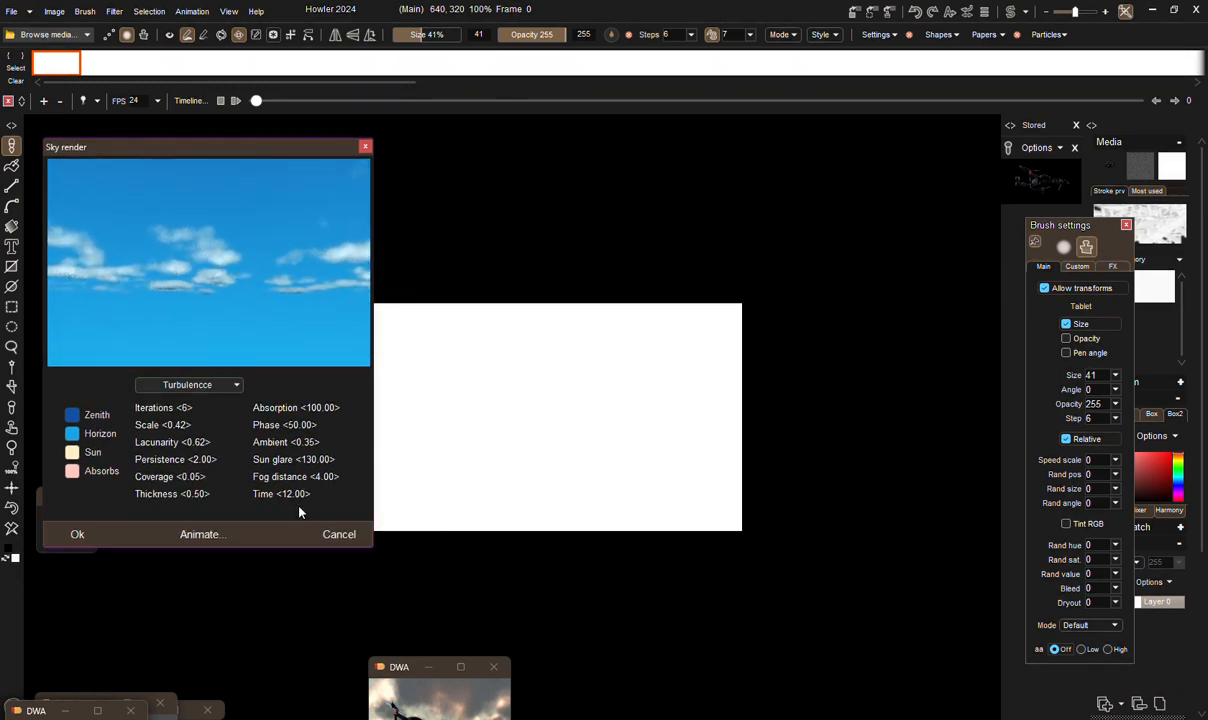
Set the sky's time to 19.88 and turn the preview view so the low sun sits beneath the clouds.
drag(341, 488, 838, 456)
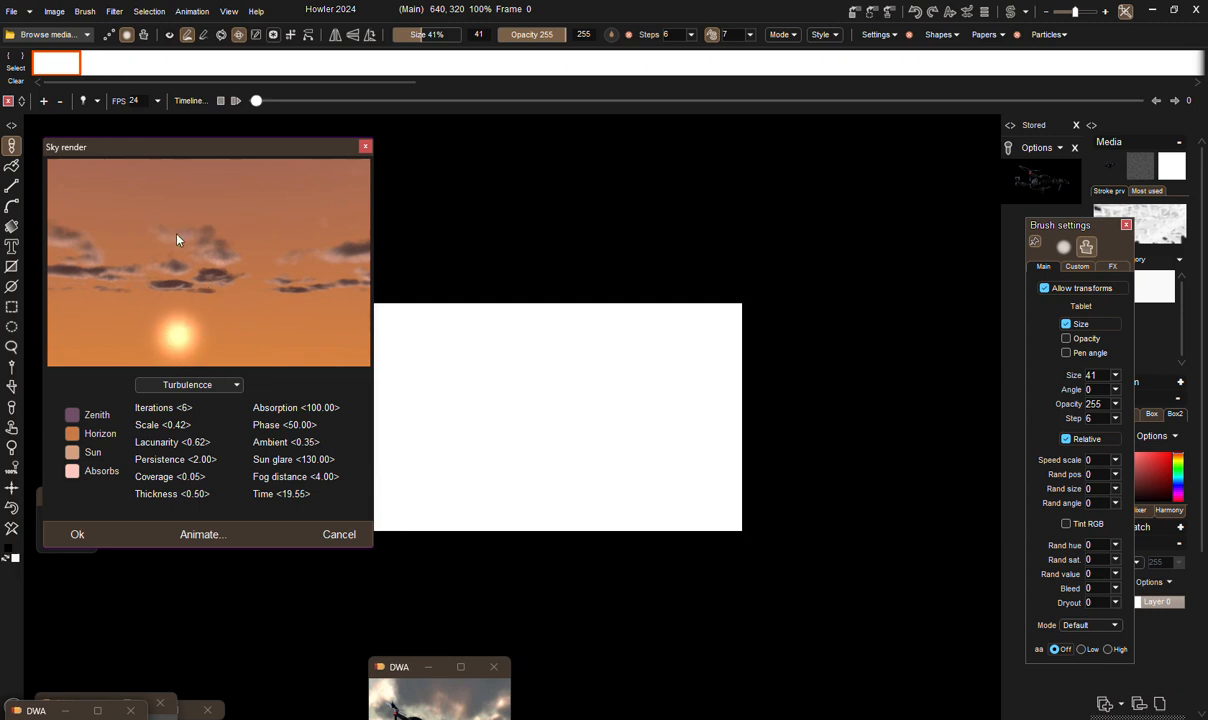
drag(283, 283, 145, 291)
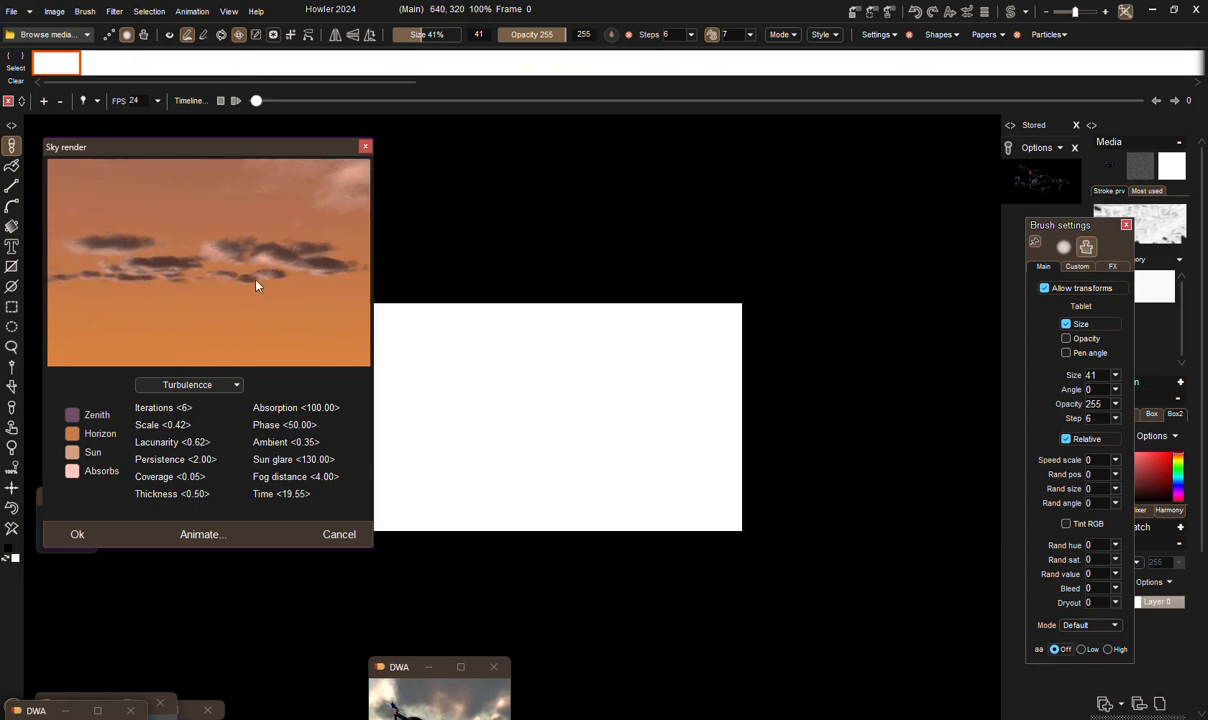
drag(292, 493, 322, 476)
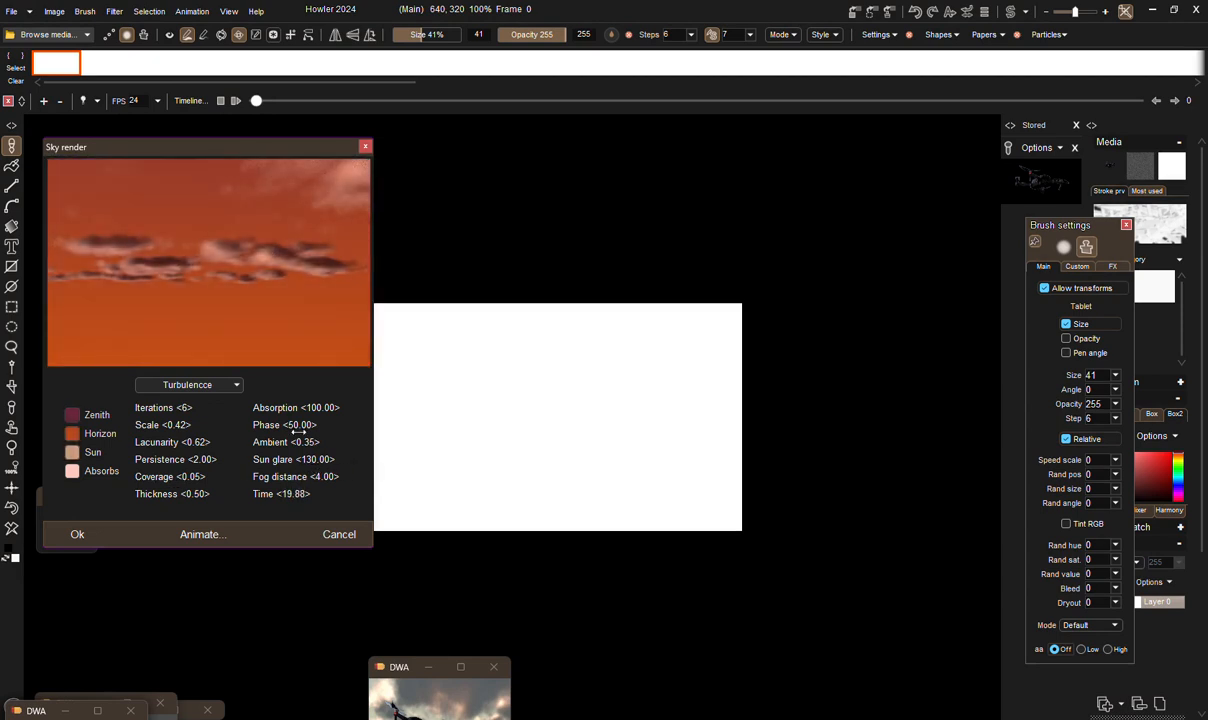
drag(131, 267, 300, 257)
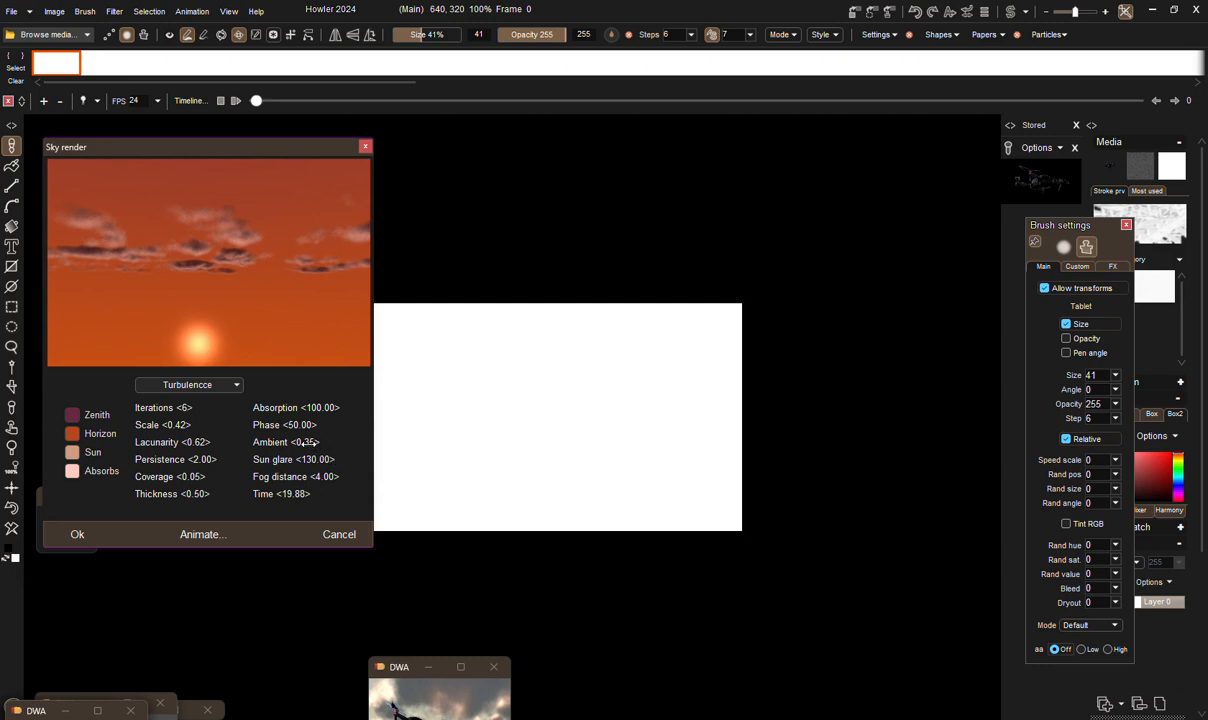
Set the sky's absorption to 110.80, phase 72.70, iterations 5, scale 0.33, lacunarity 0.71, persistence 2.04, coverage 0.18 and thickness 0.80.
drag(303, 425, 408, 394)
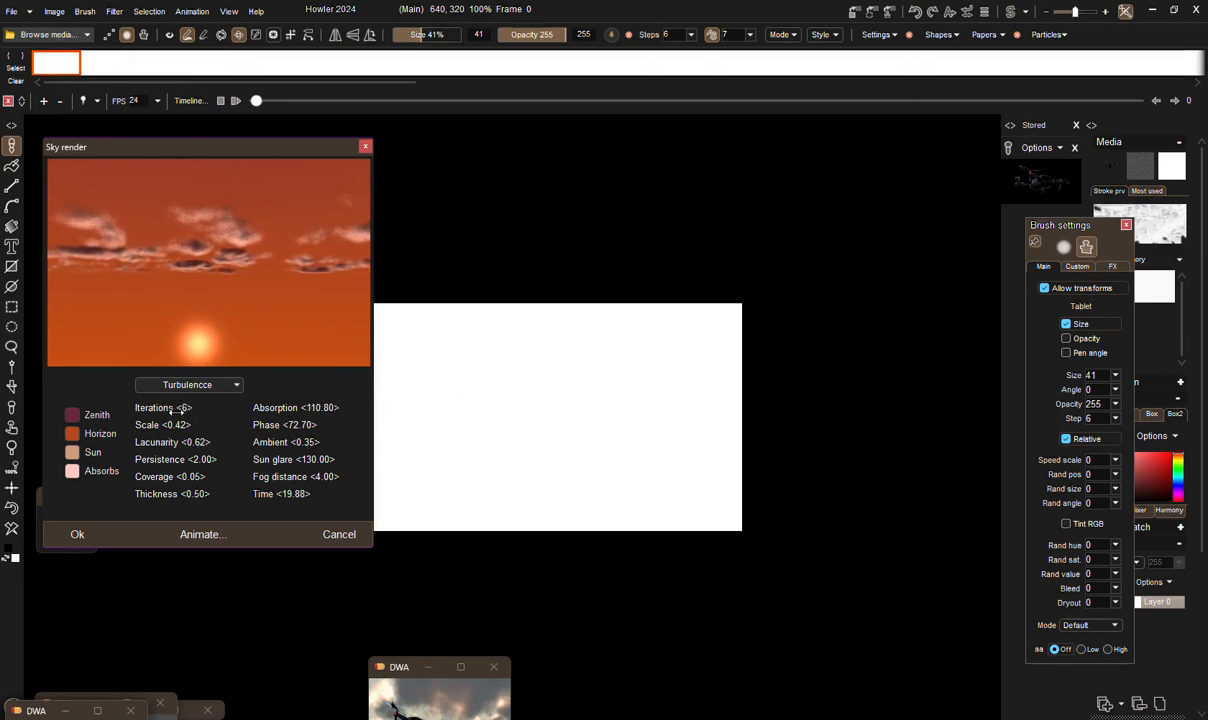
drag(167, 416, 120, 442)
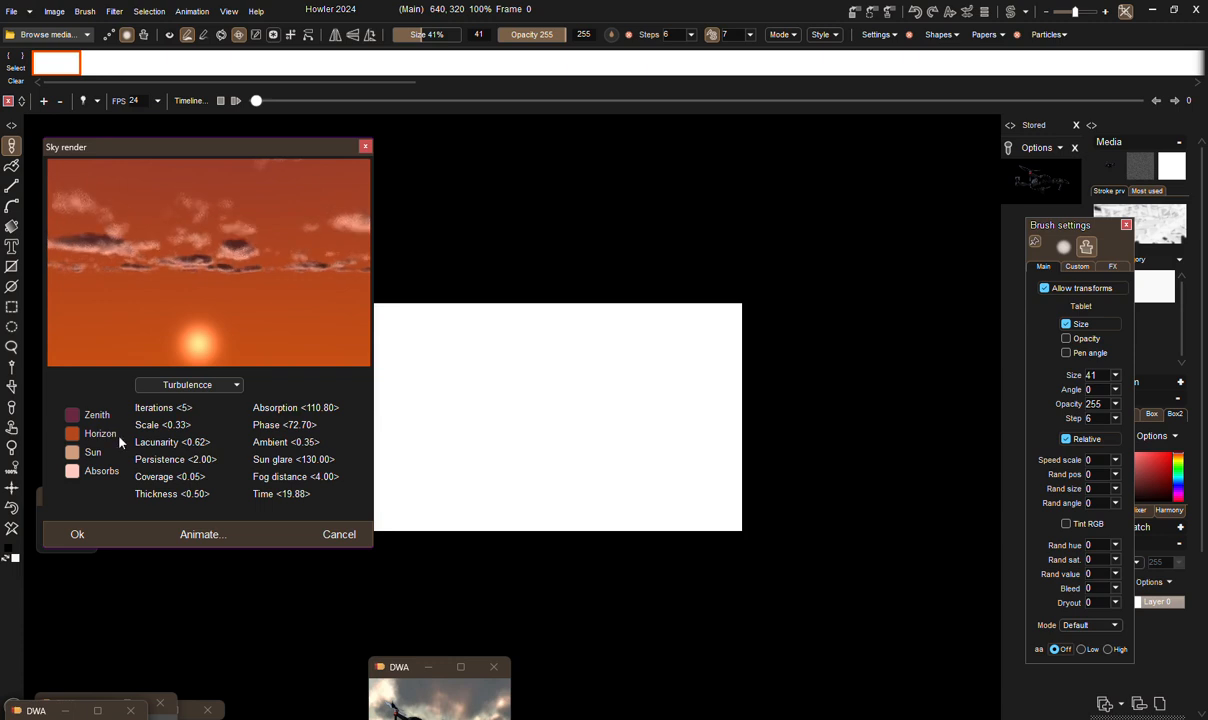
drag(205, 445, 415, 491)
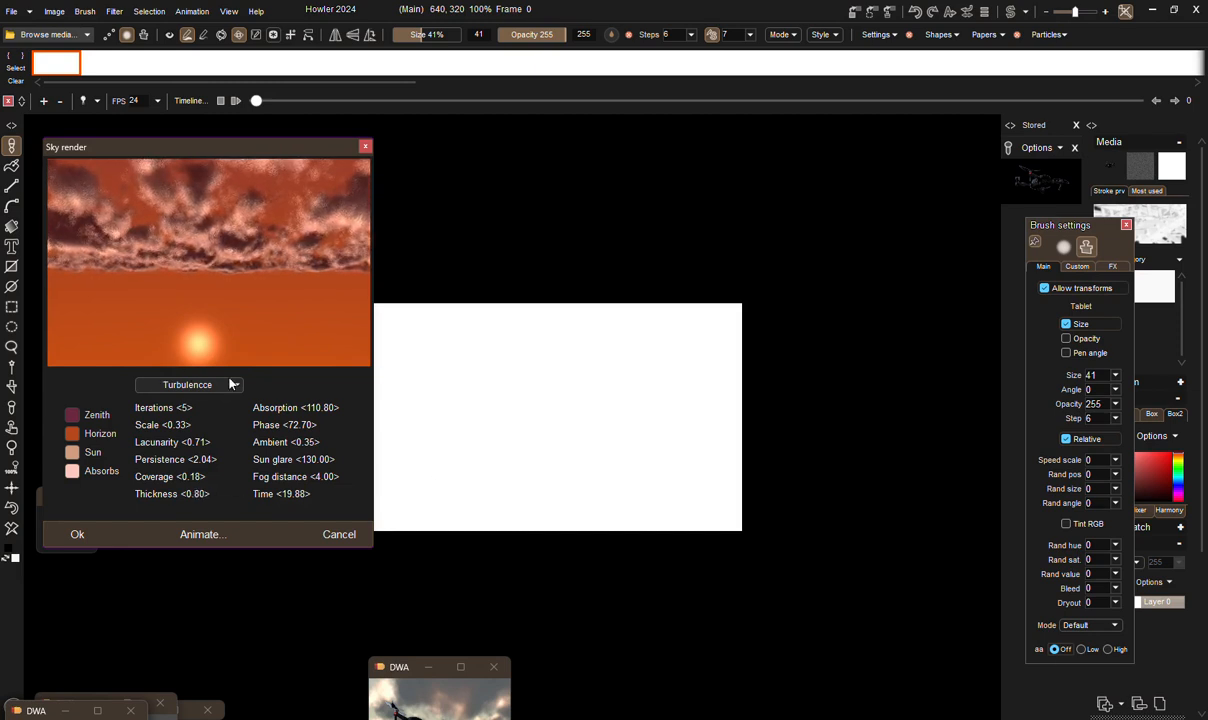
Reframe the sky preview so clouds fill the picture and the horizon lies near its lower edge.
drag(200, 273, 201, 307)
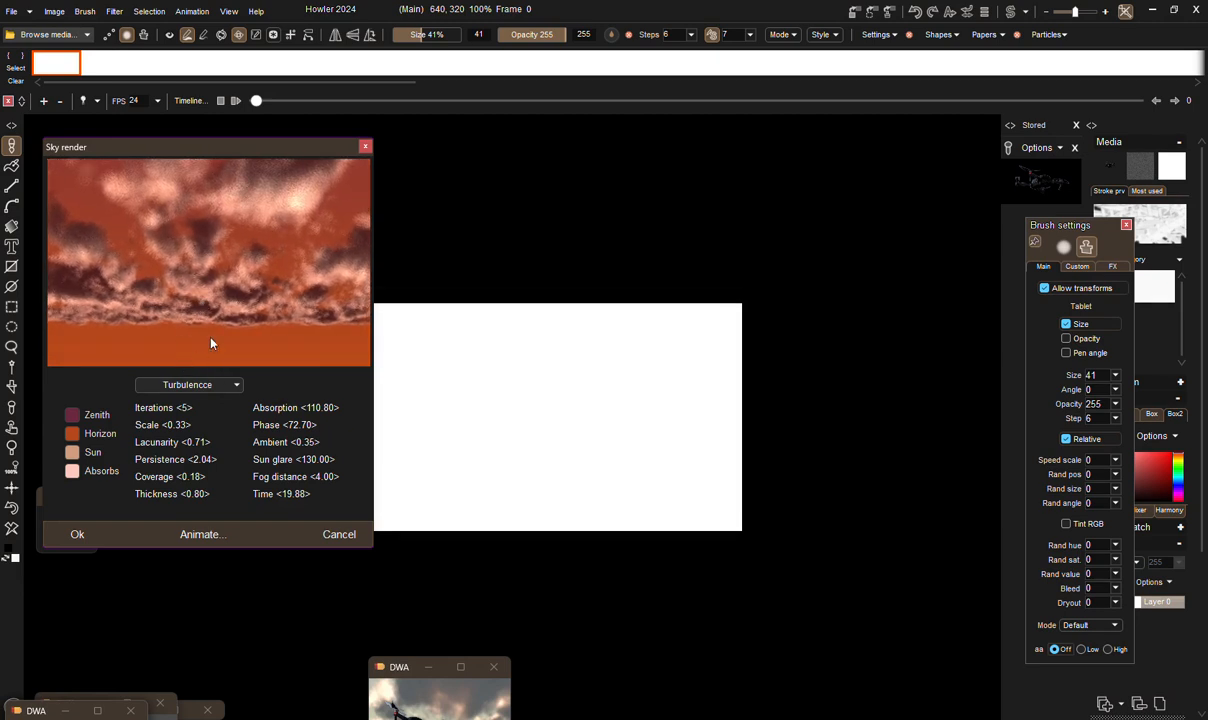
drag(196, 328, 84, 342)
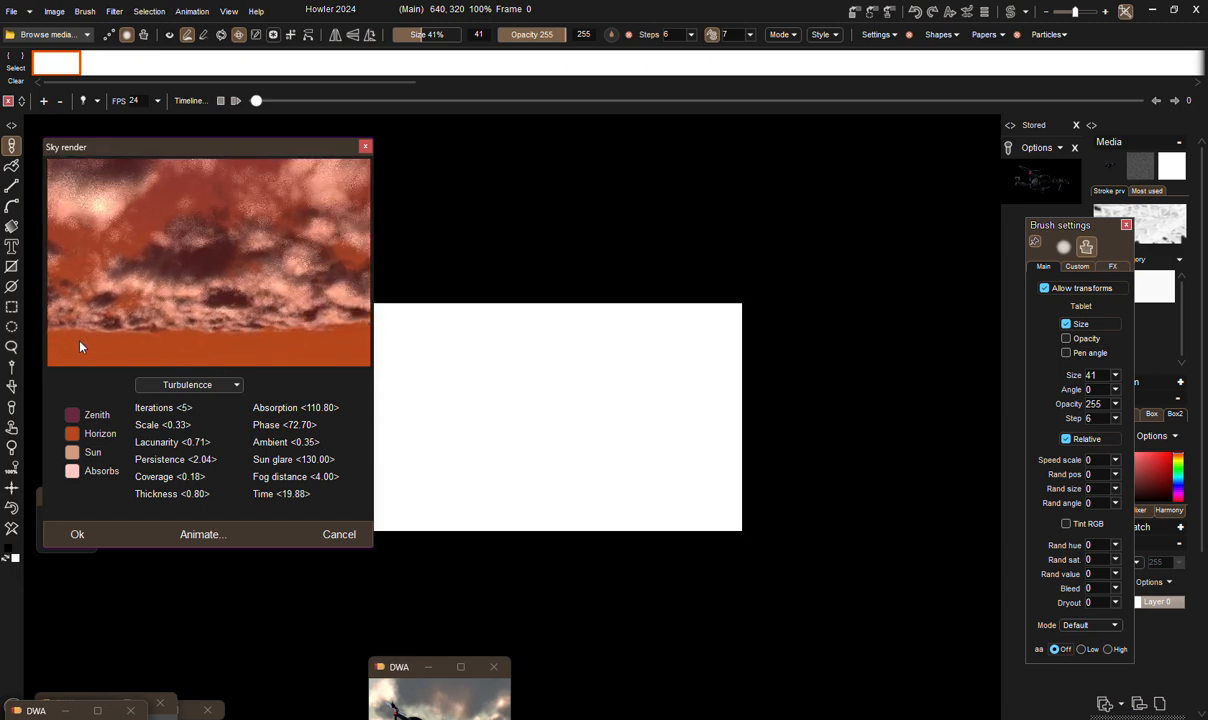
drag(218, 291, 217, 300)
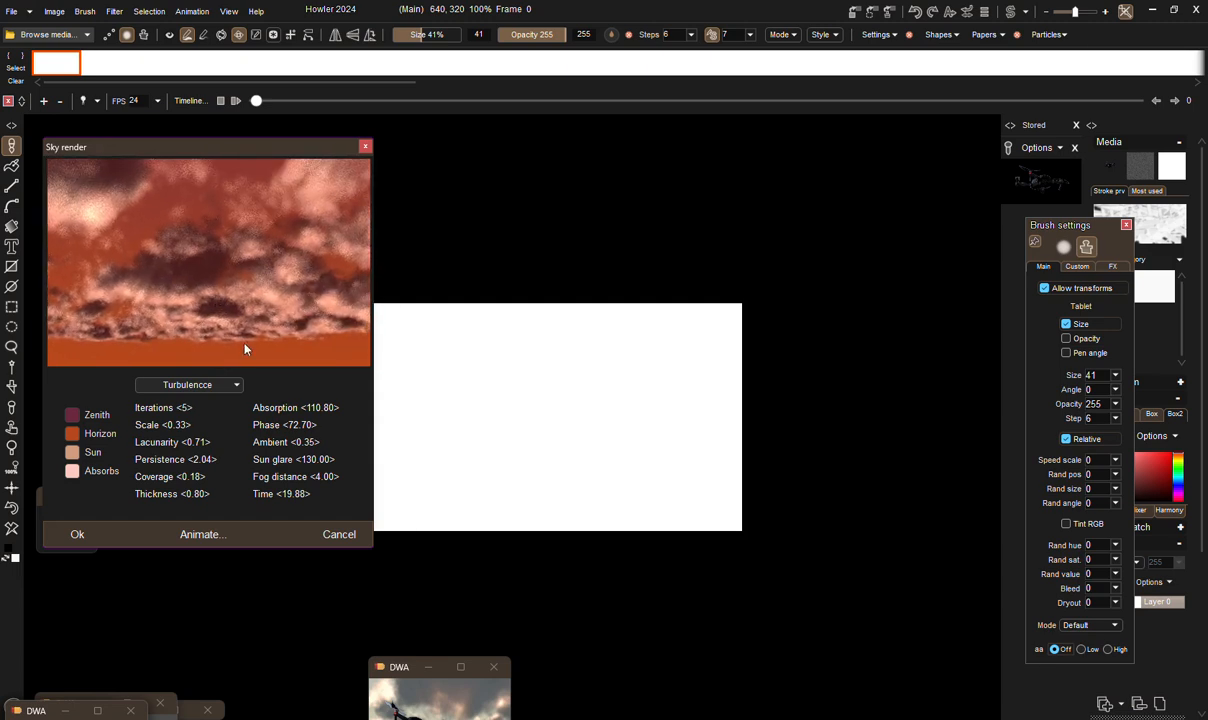
drag(267, 342, 242, 298)
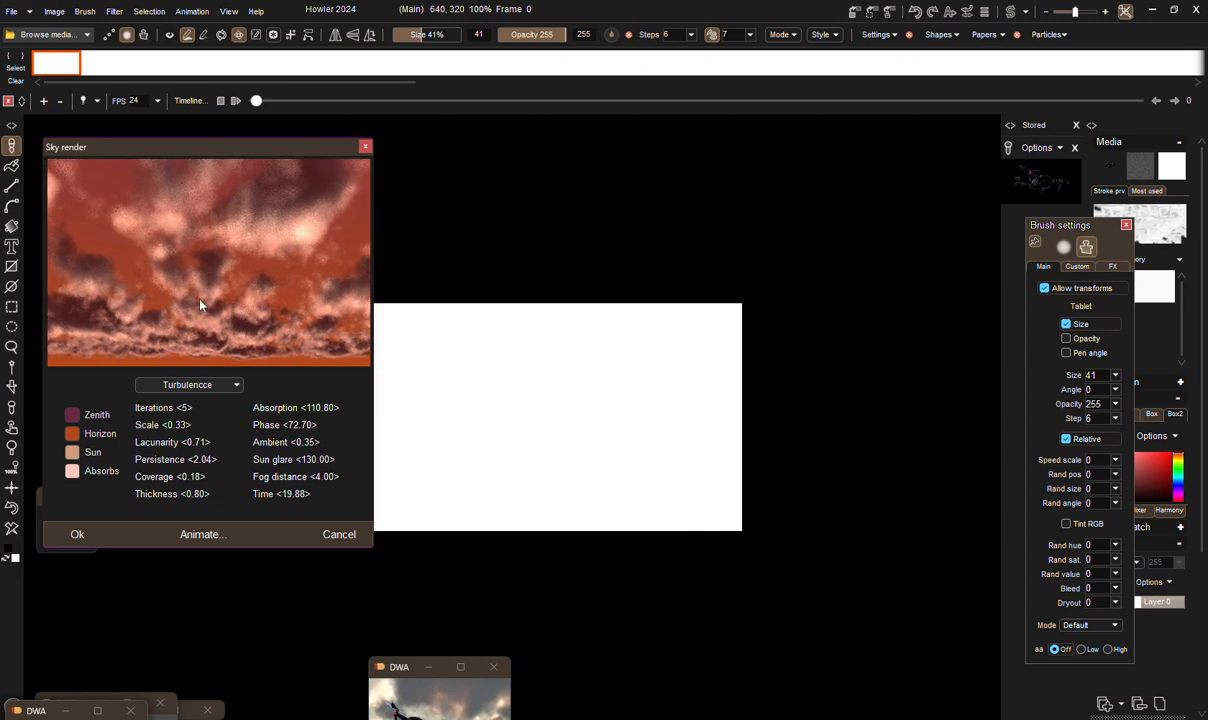
Render the animated clouds with the default wind vector, stop rendering at frame 22, and leave the Sky render filter.
click(200, 537)
drag(184, 202, 848, 165)
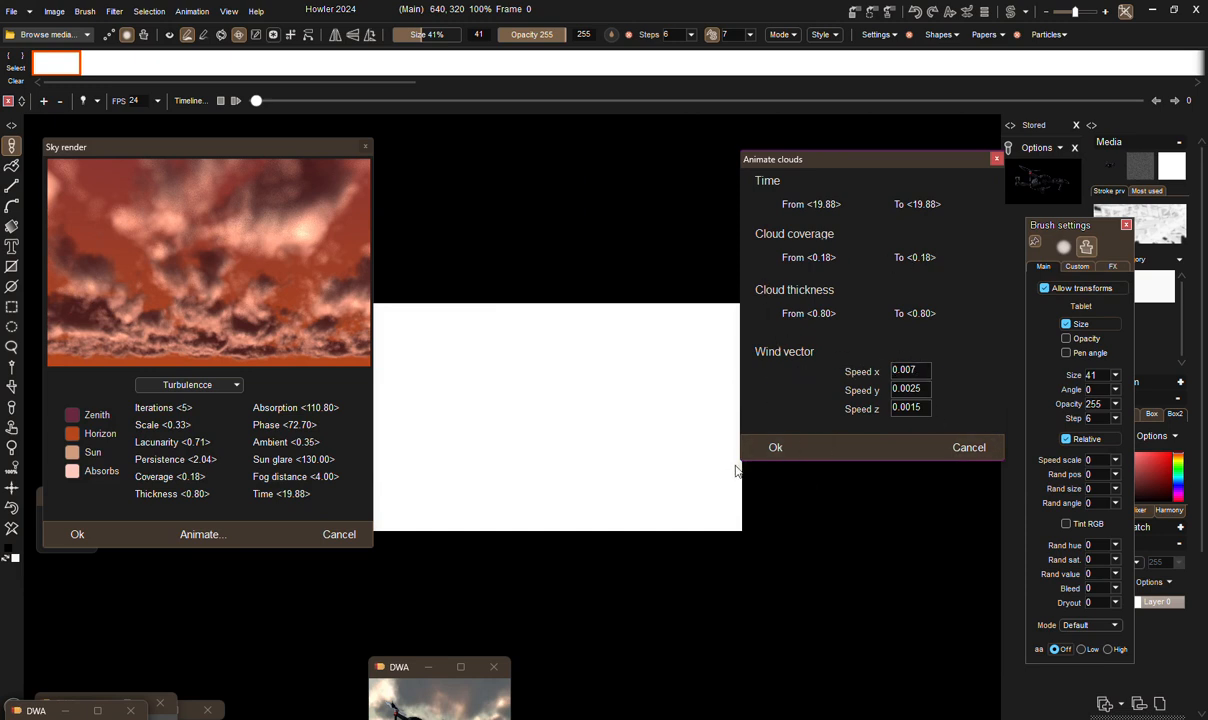
click(775, 447)
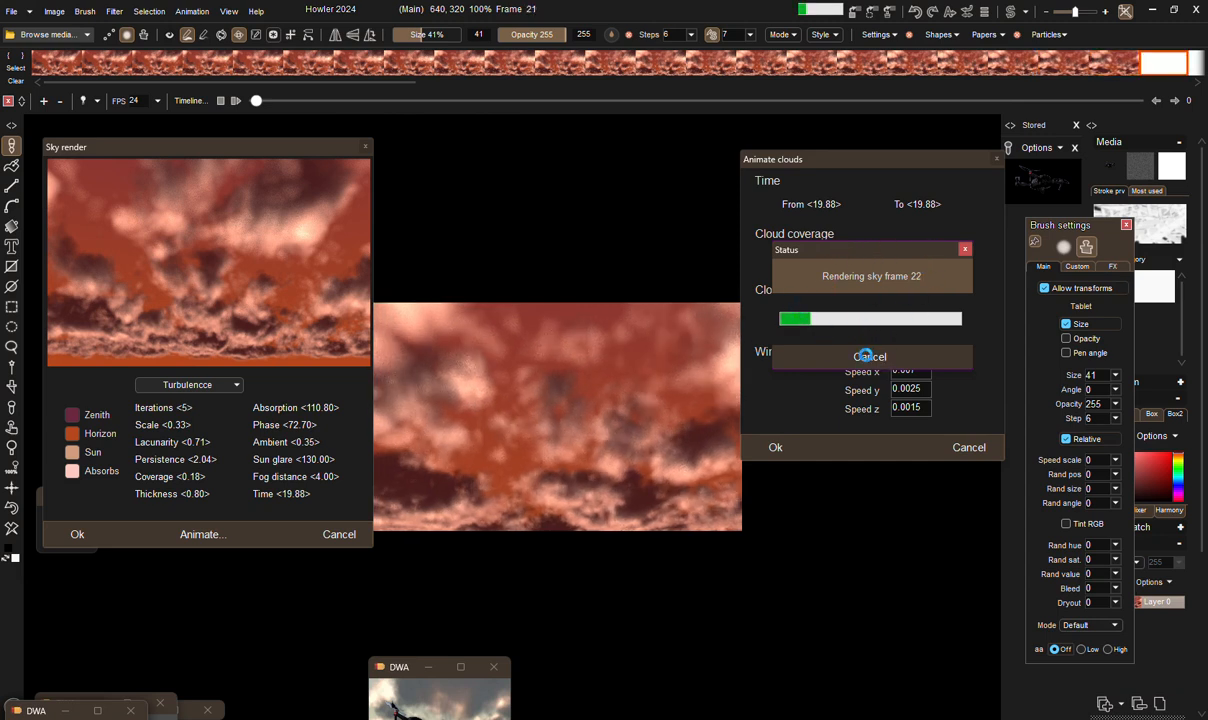
click(866, 356)
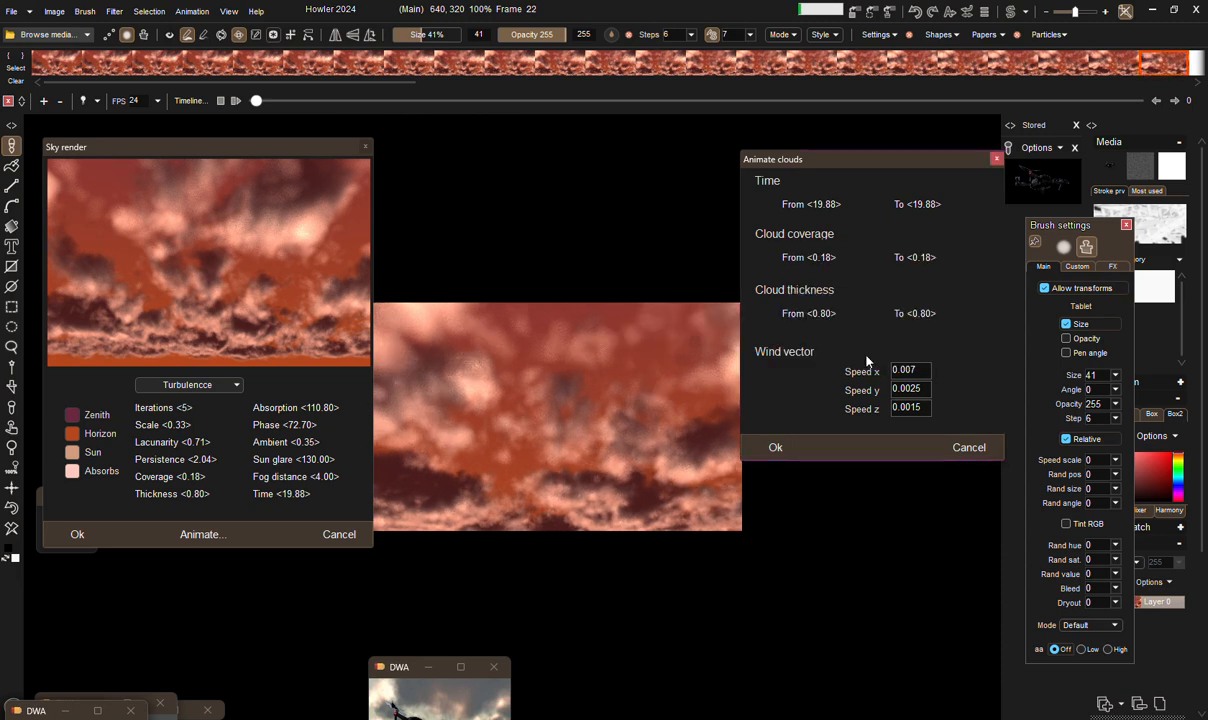
click(966, 446)
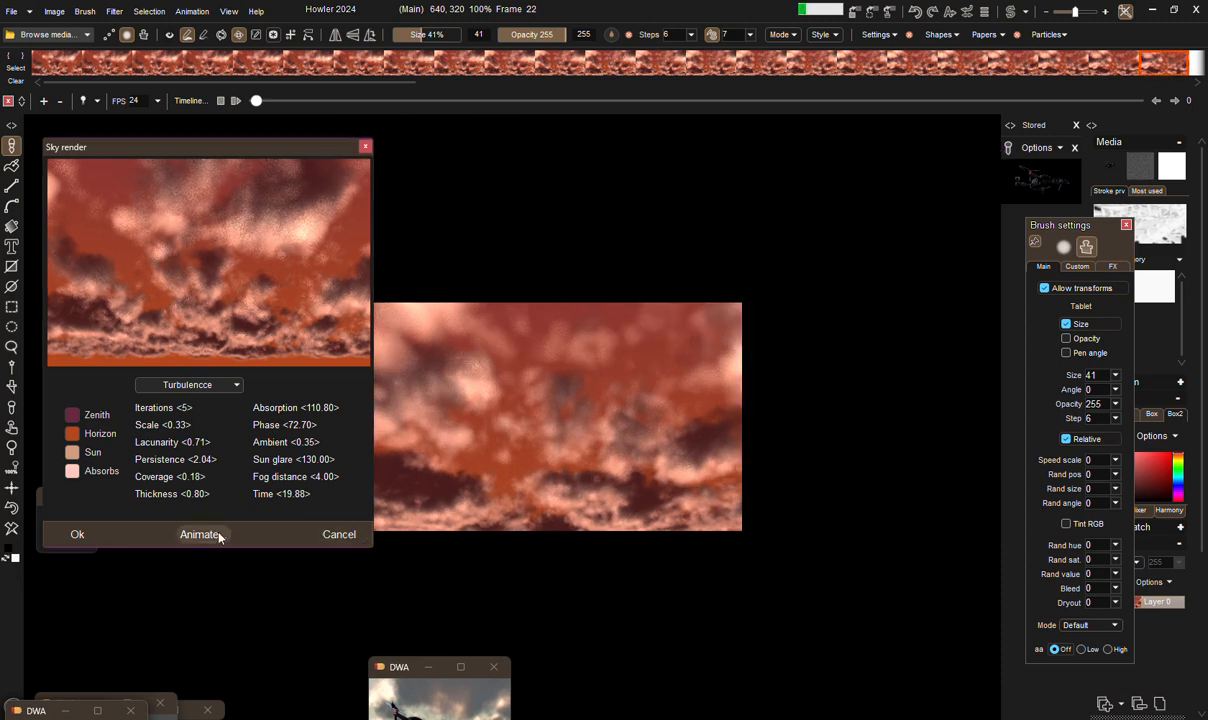
click(340, 535)
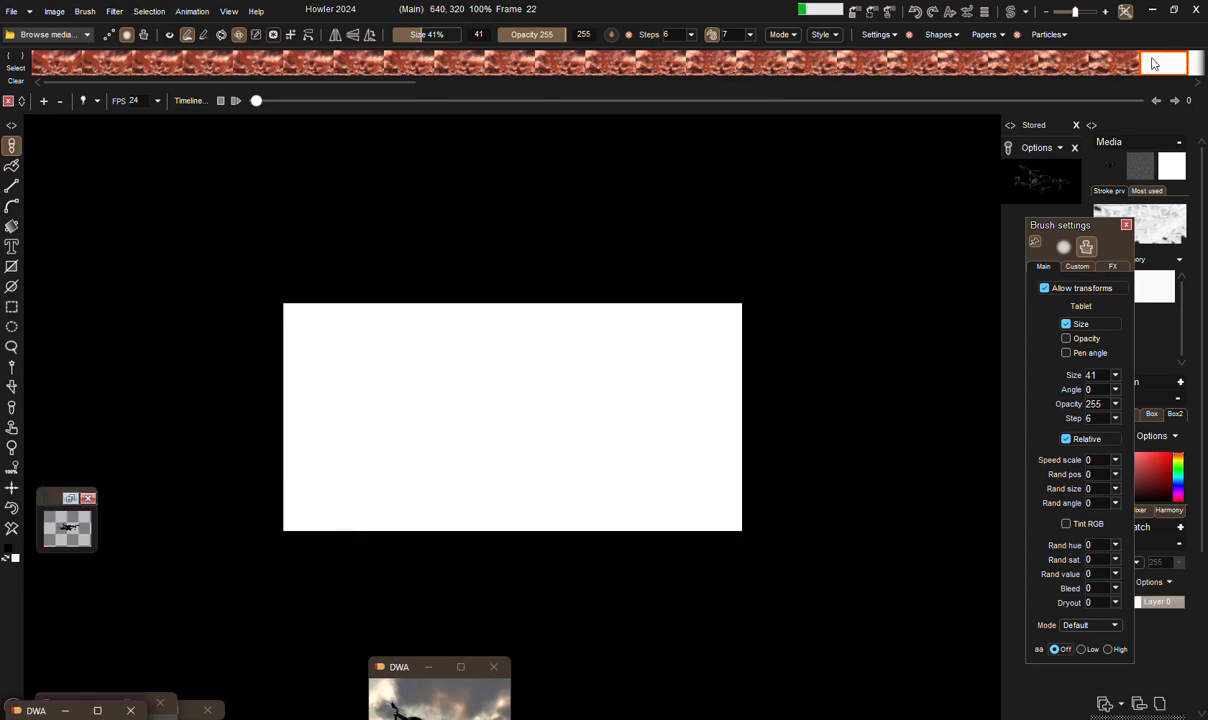
Mark the unrendered blank frames from frame 22 to the animation's end as a block and delete them.
drag(1154, 64, 729, 67)
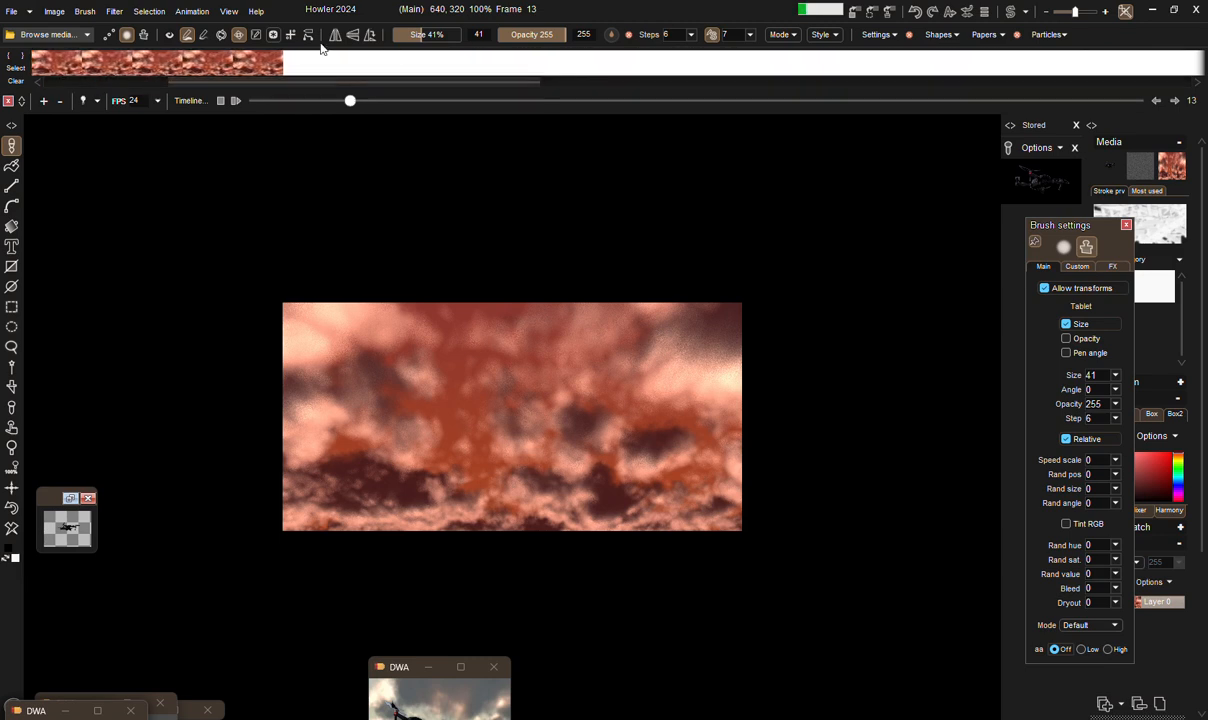
click(297, 65)
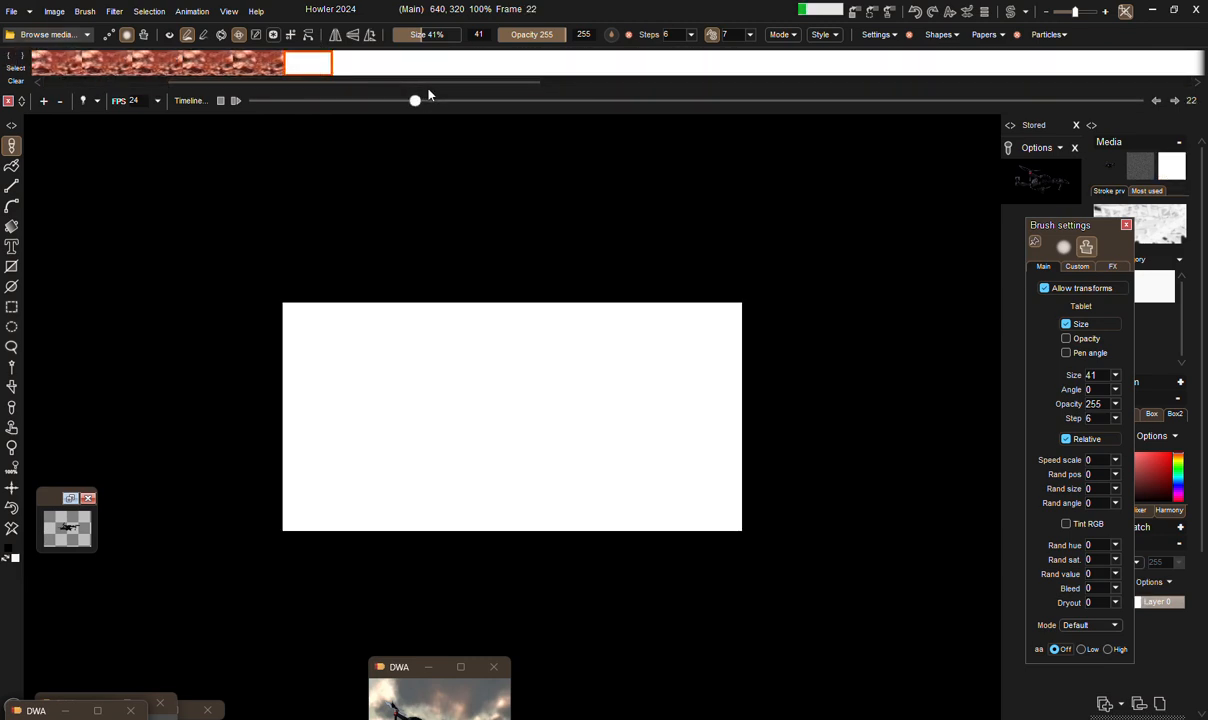
drag(430, 80, 1150, 78)
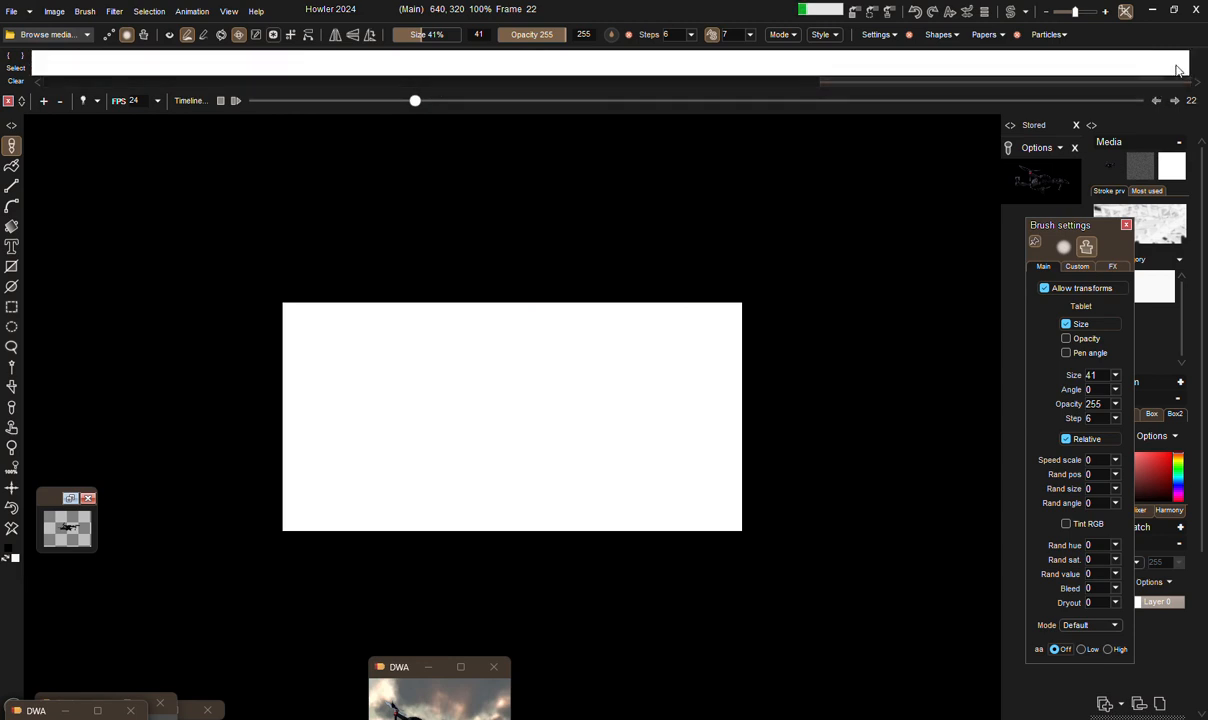
click(1177, 70)
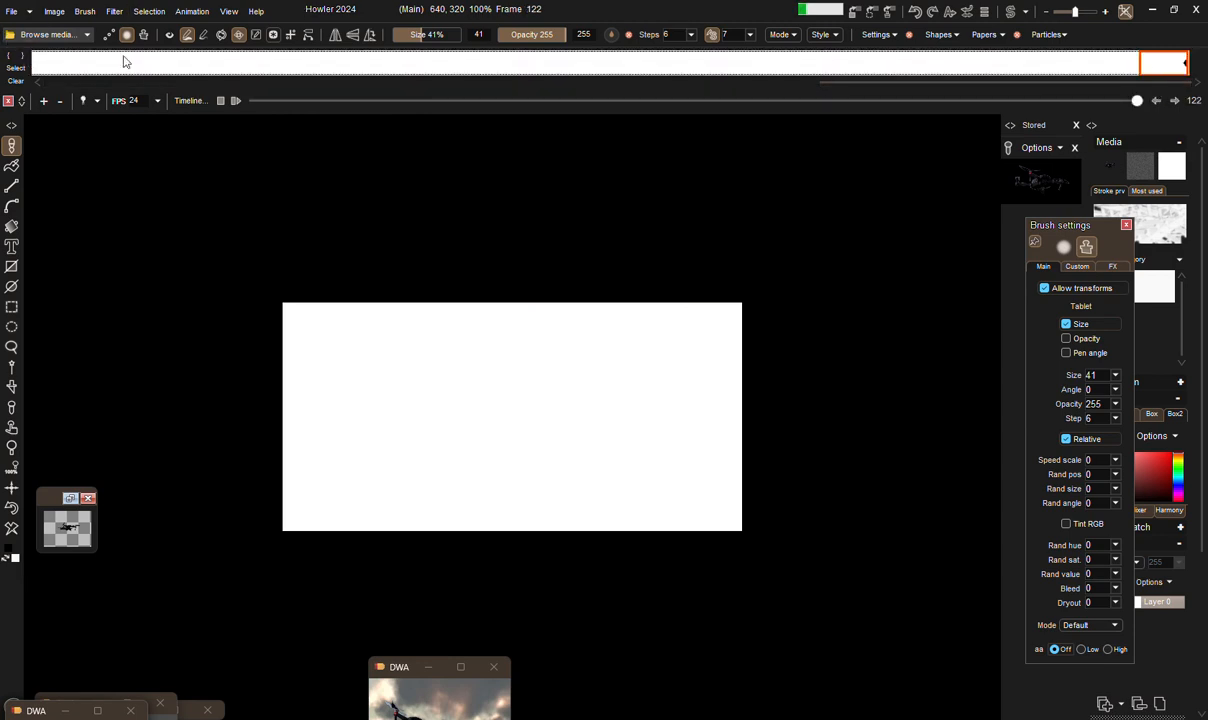
right_click(947, 63)
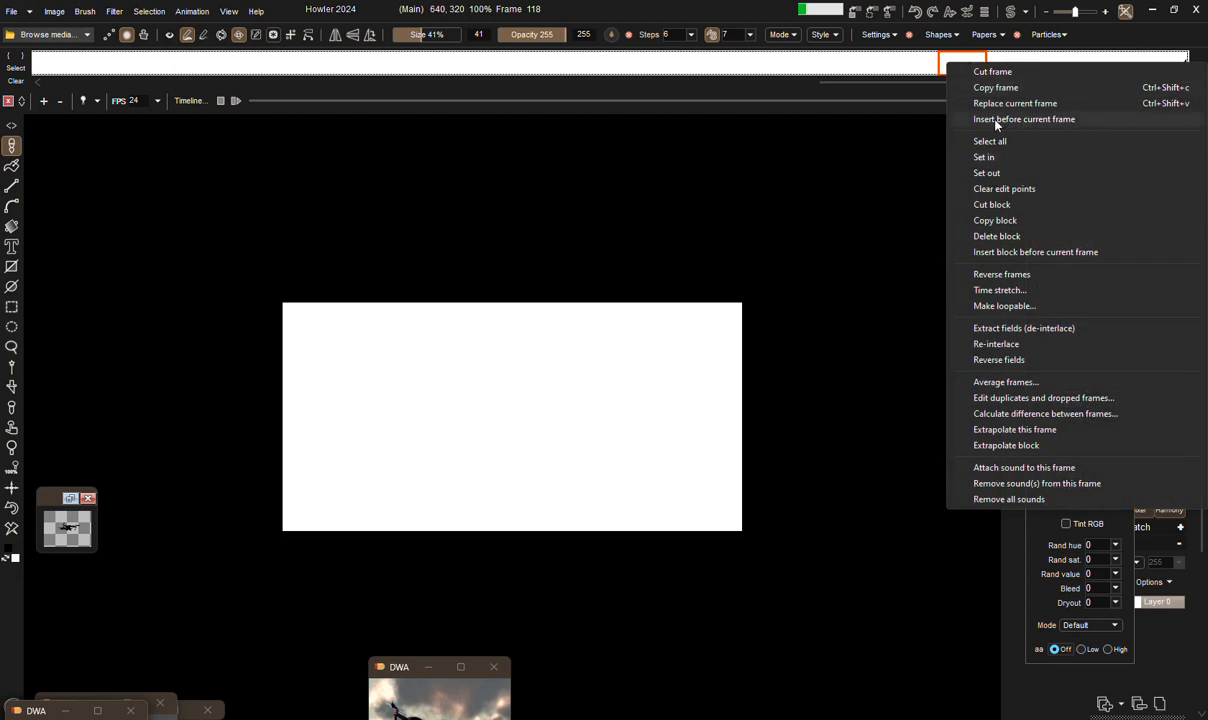
click(1000, 236)
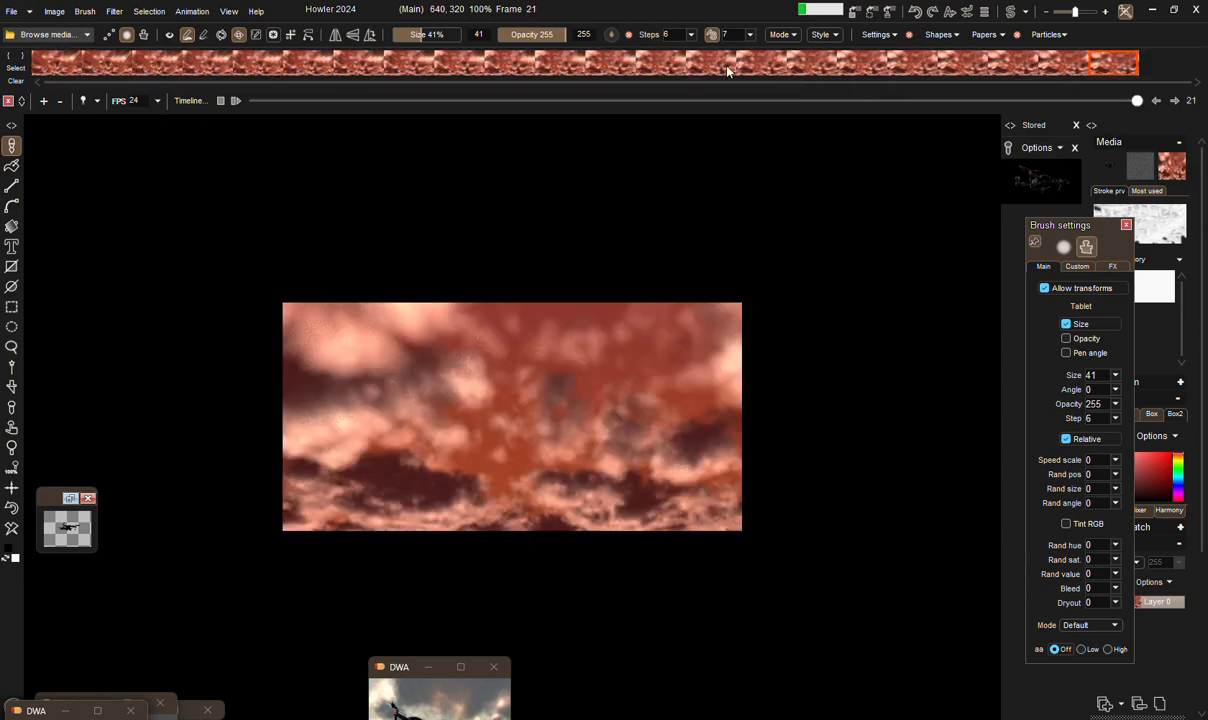
Store a copy of the red cloud animation and move its stored window clear of the others.
click(114, 11)
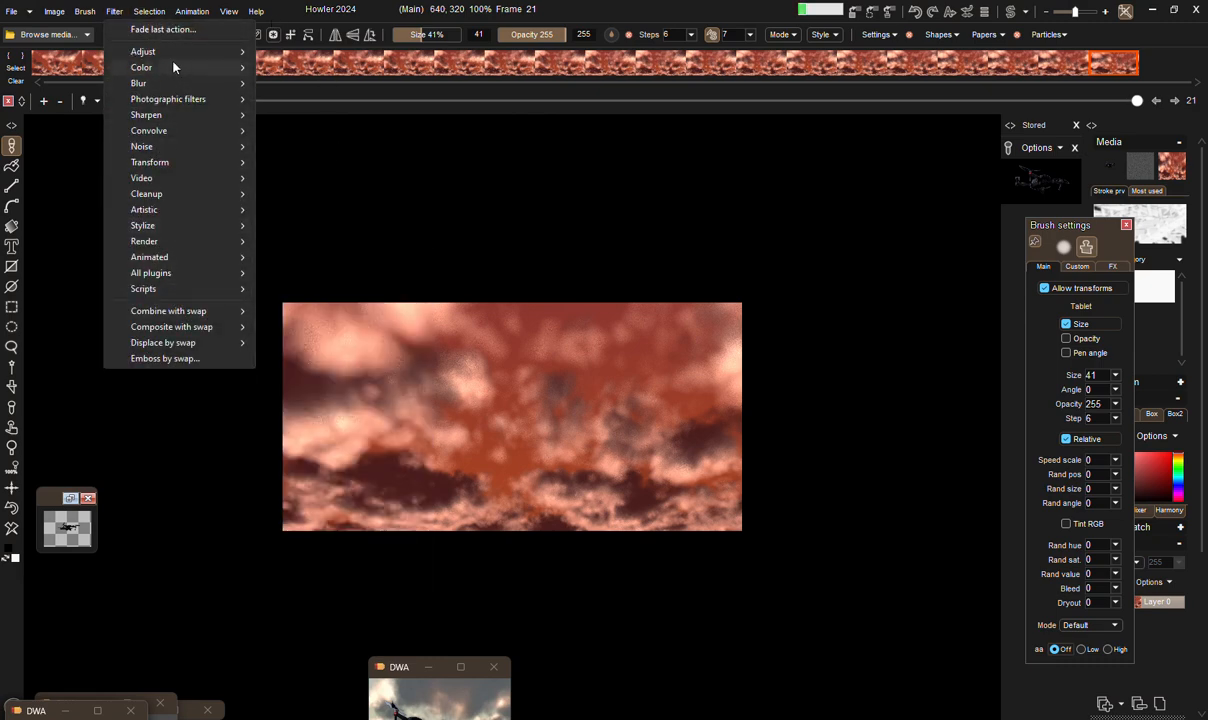
click(190, 12)
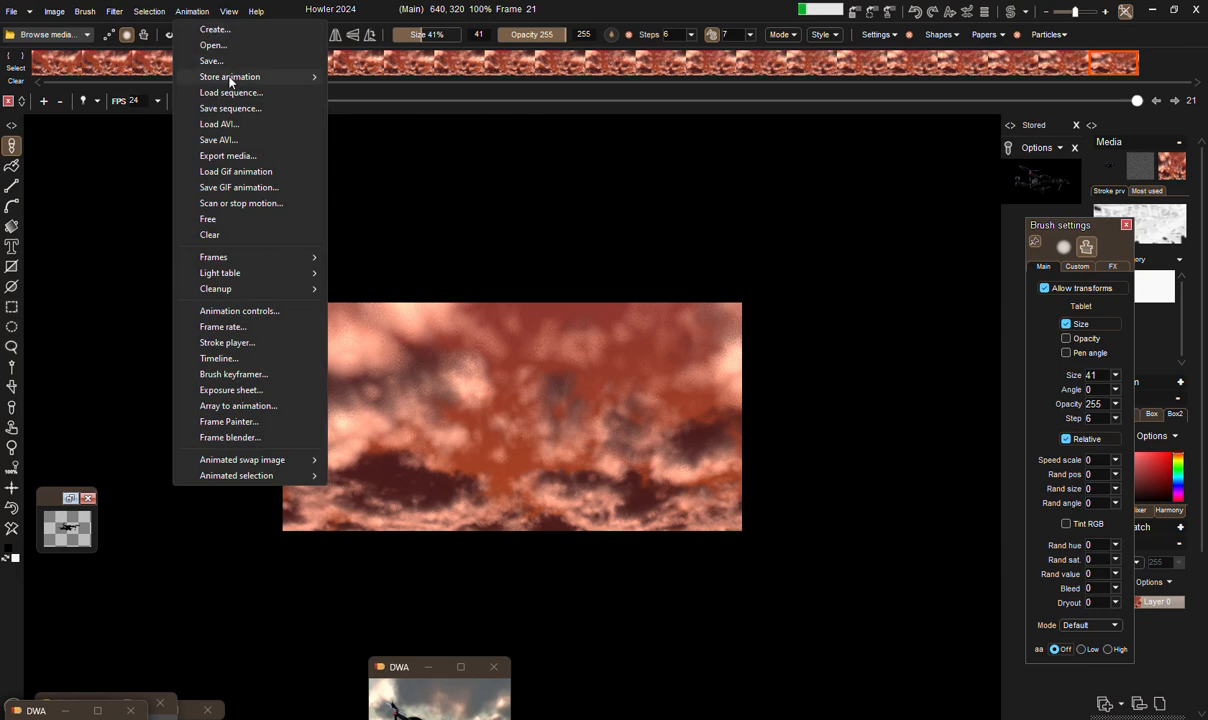
mouse_move(230, 77)
click(360, 91)
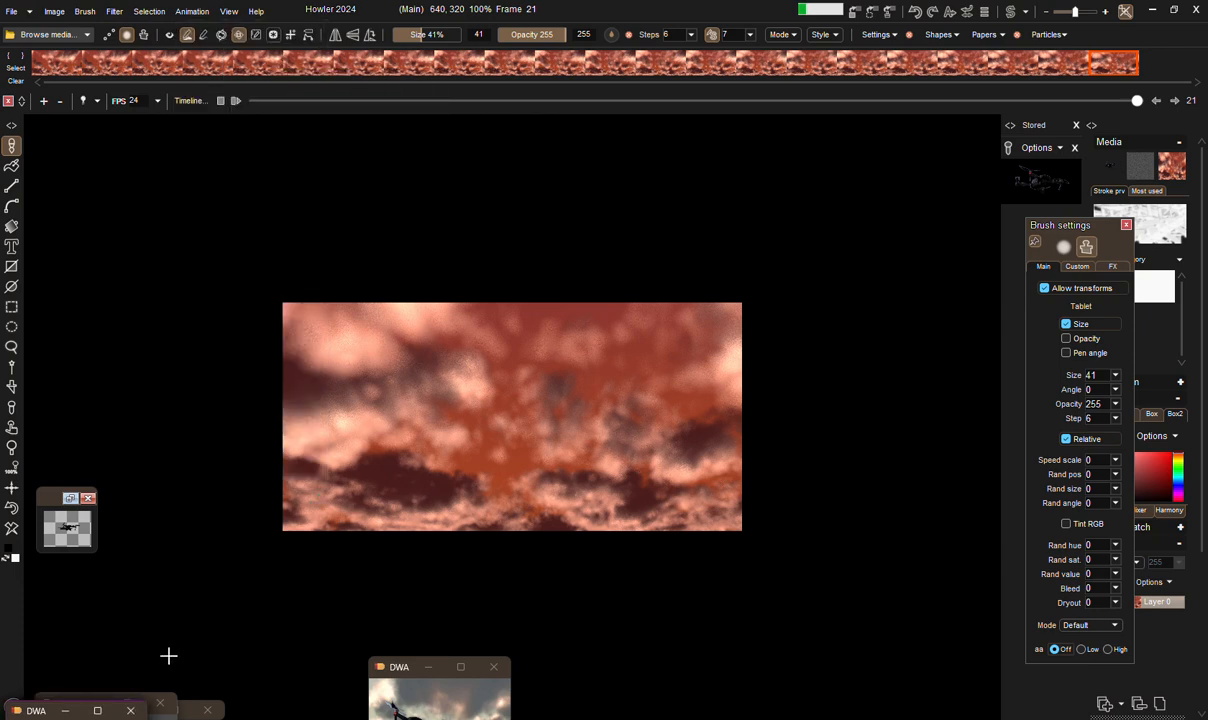
drag(44, 712, 100, 681)
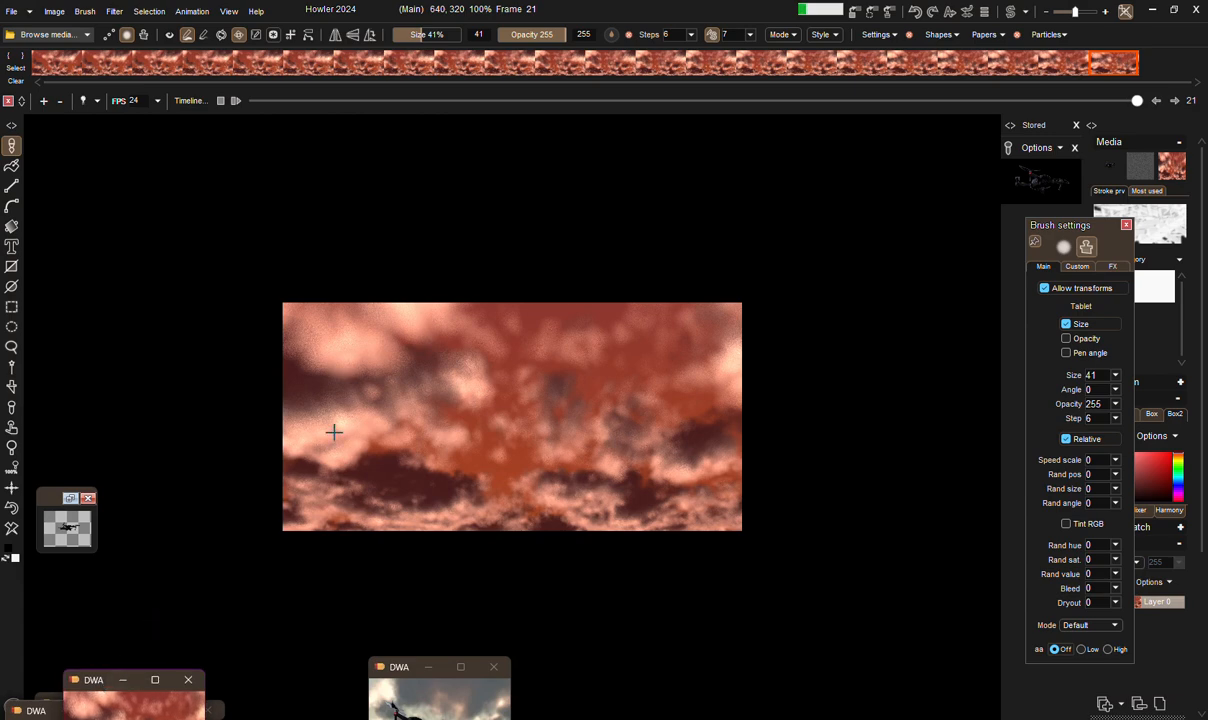
Play back the clouds, return to frame 0 and flip the whole animation vertically.
click(235, 102)
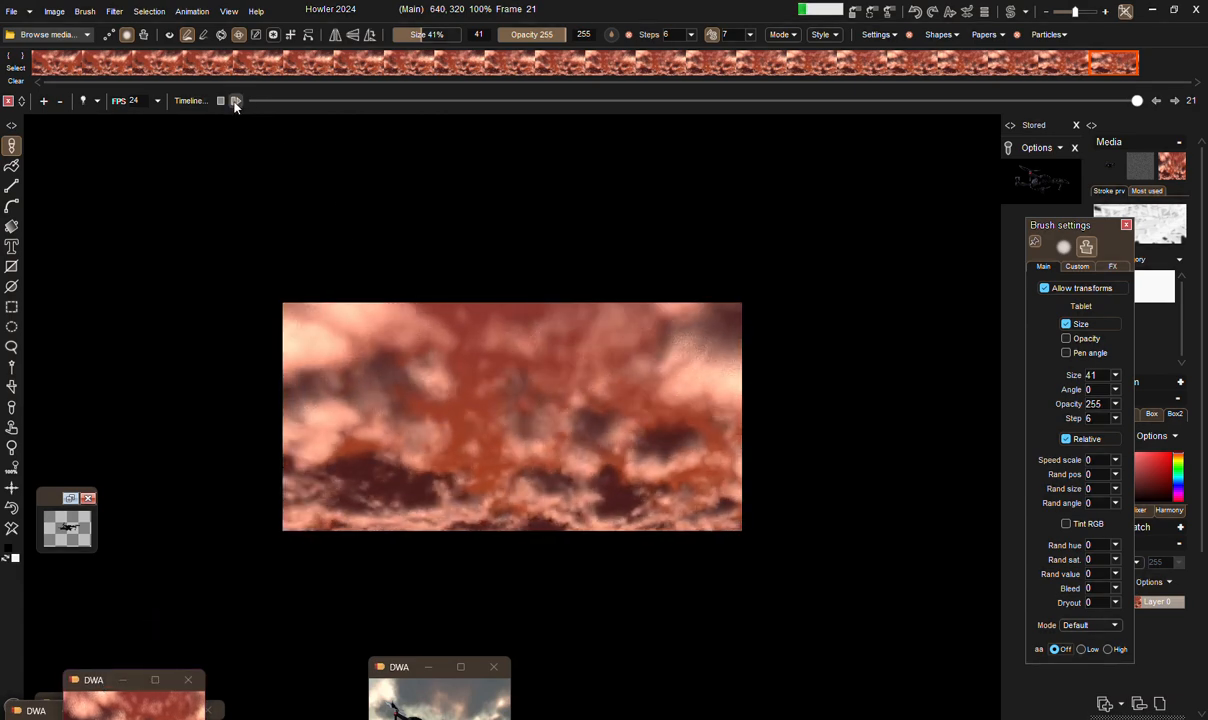
drag(285, 101, 197, 104)
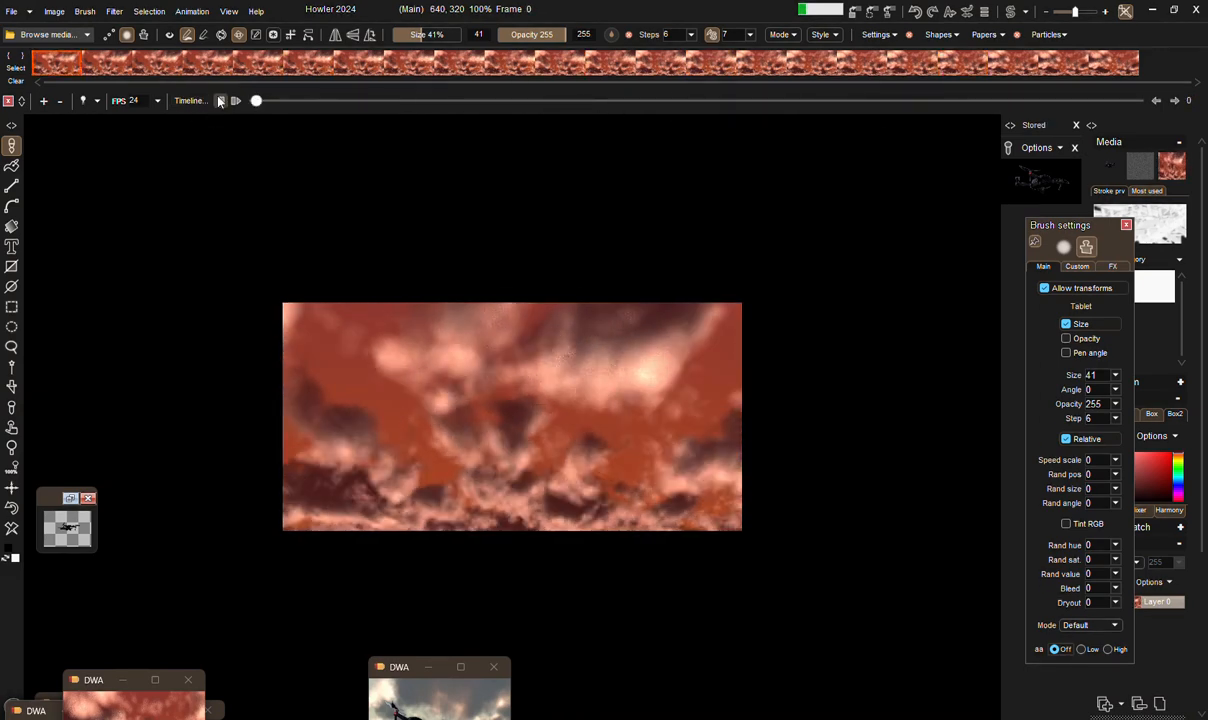
click(55, 12)
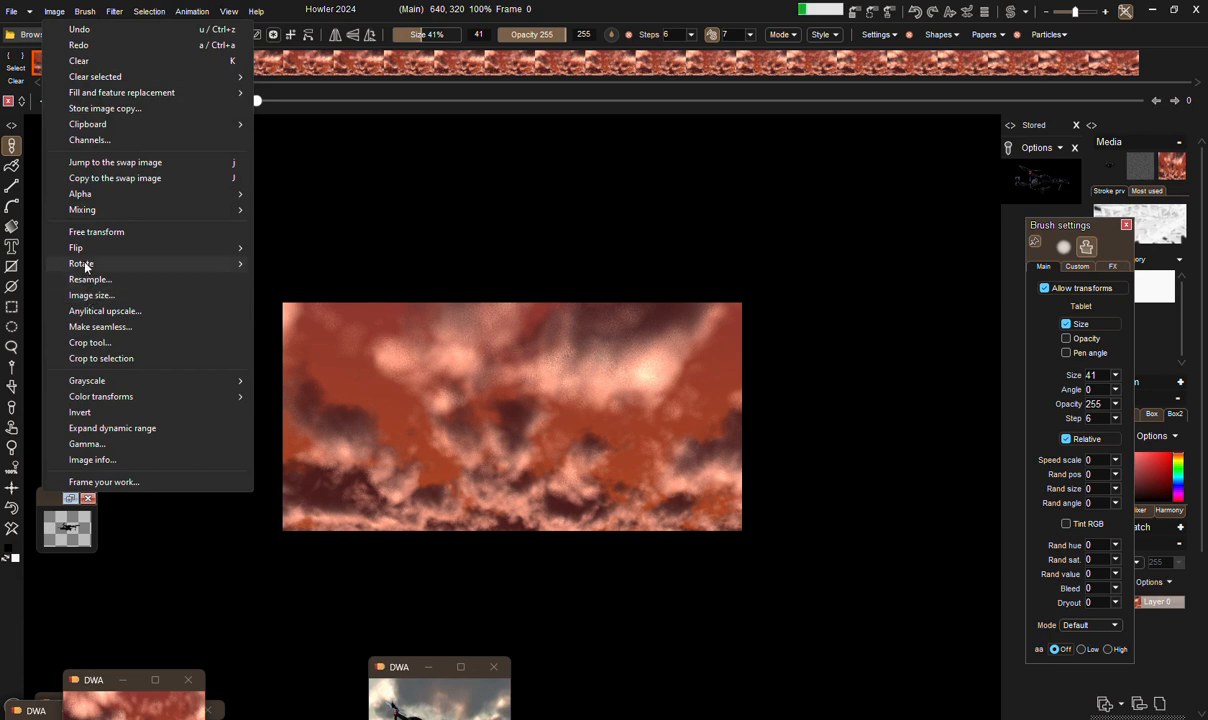
mouse_move(150, 247)
click(298, 265)
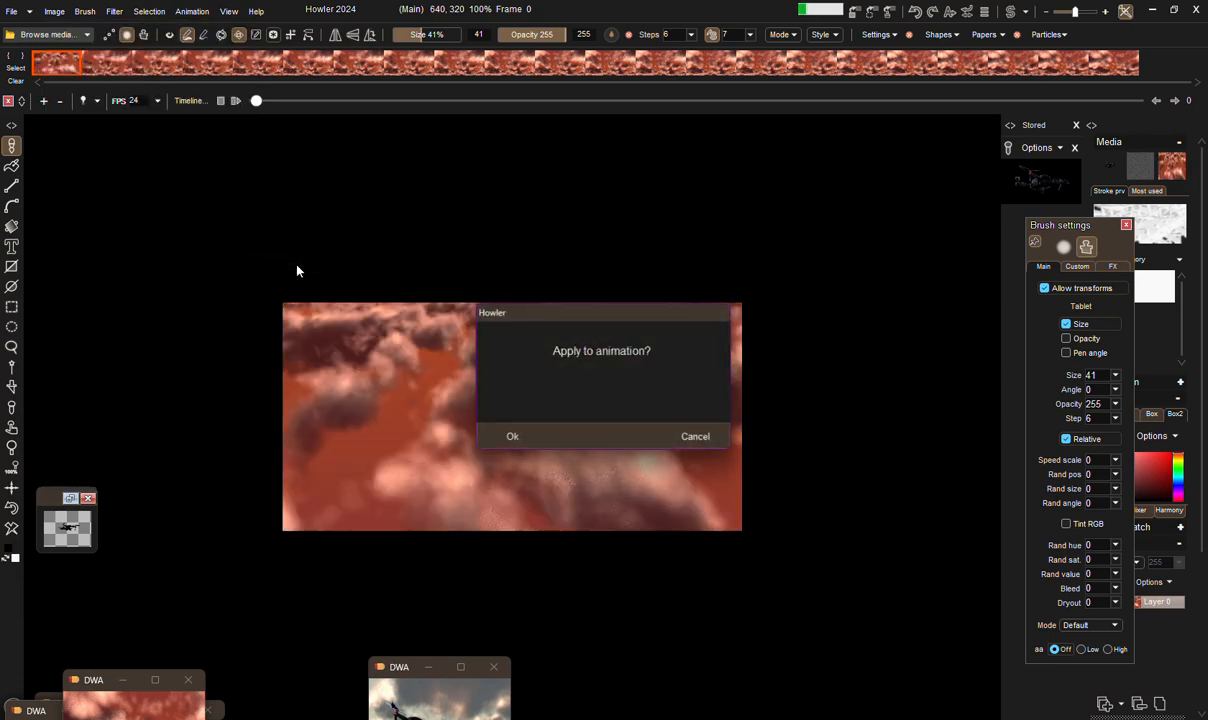
click(510, 438)
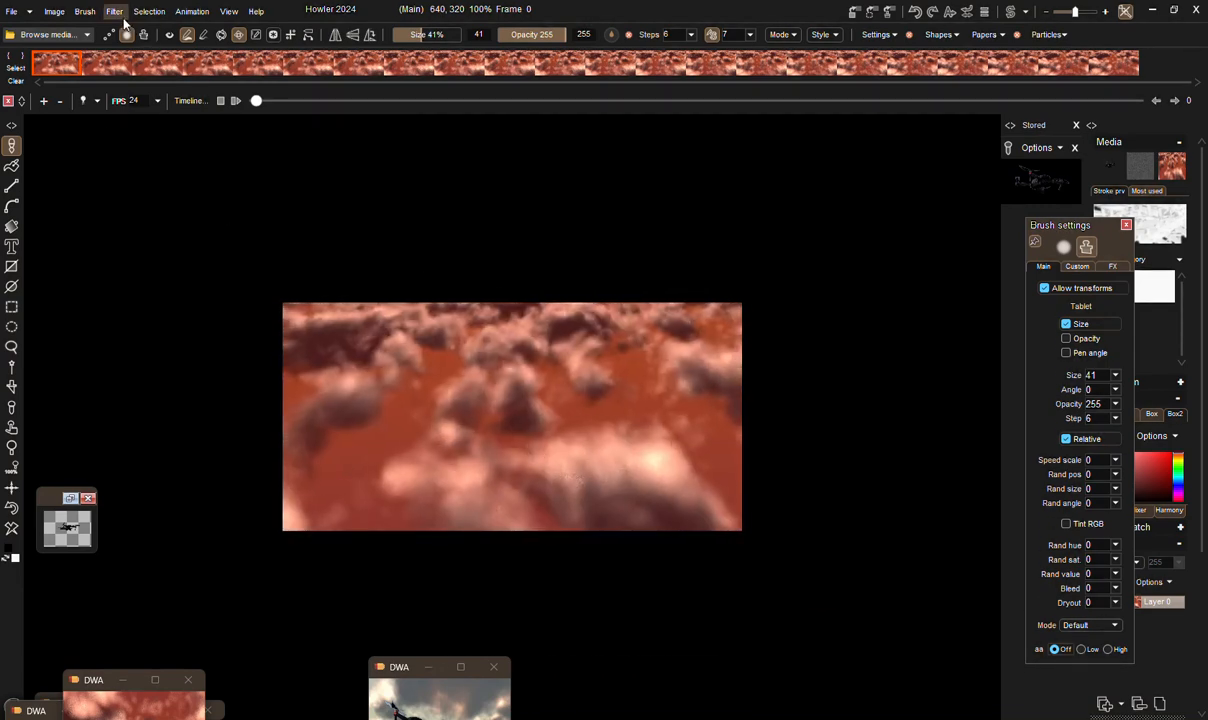
Apply the Swap channels color filter to all frames of the cloud animation.
drag(256, 100, 298, 100)
click(114, 11)
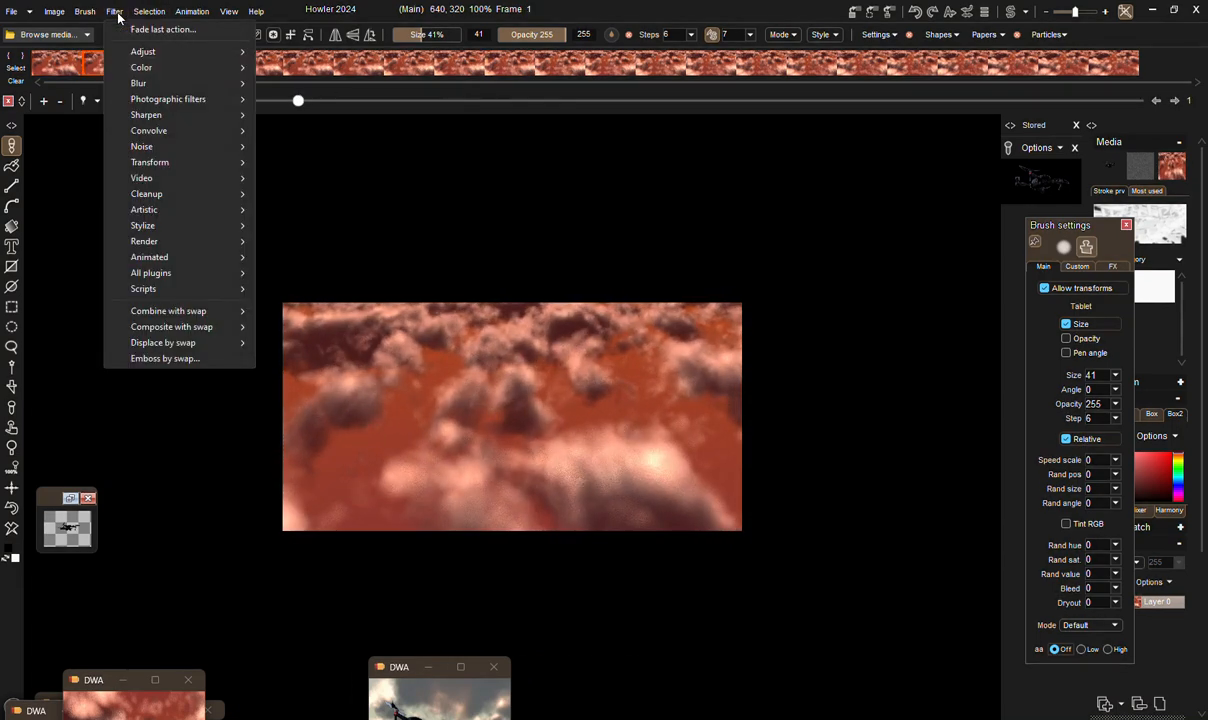
mouse_move(172, 54)
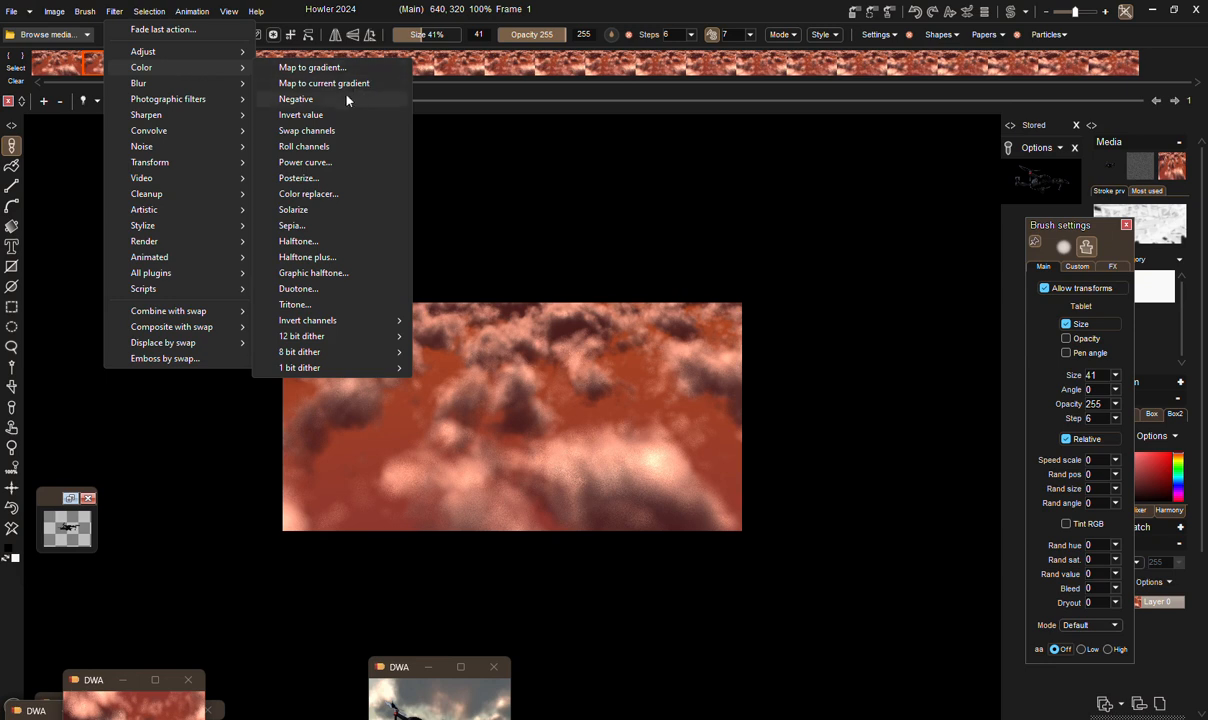
click(305, 129)
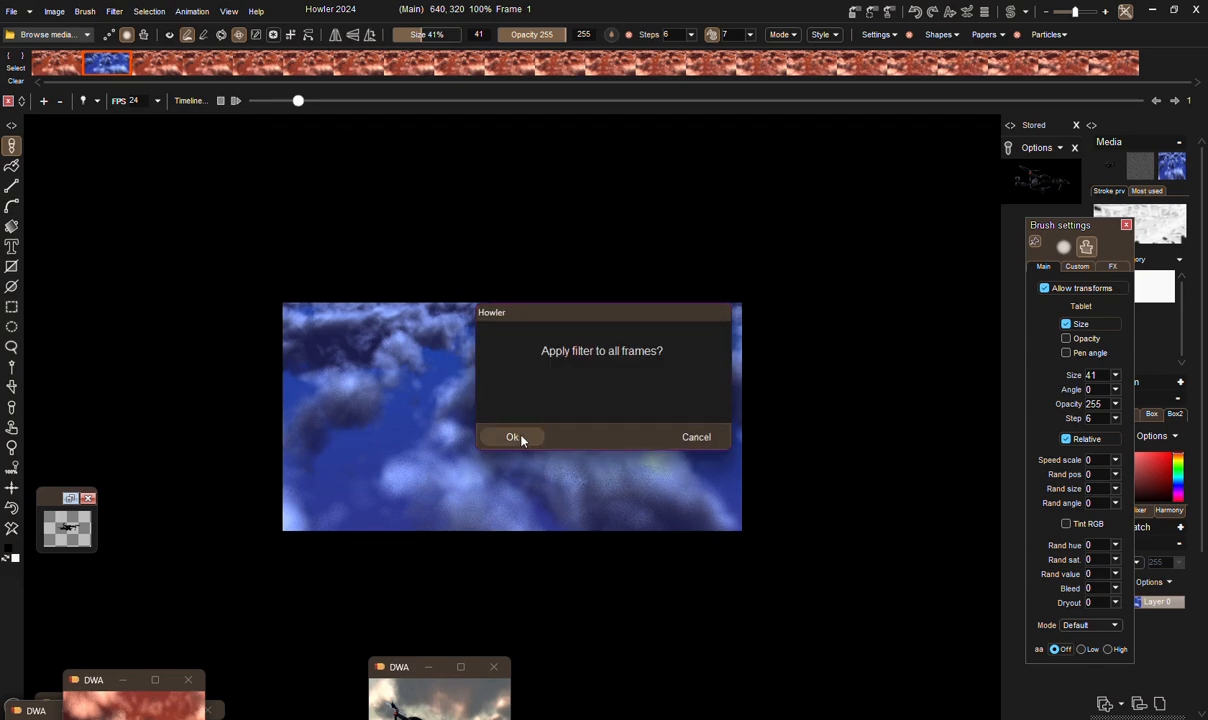
click(514, 437)
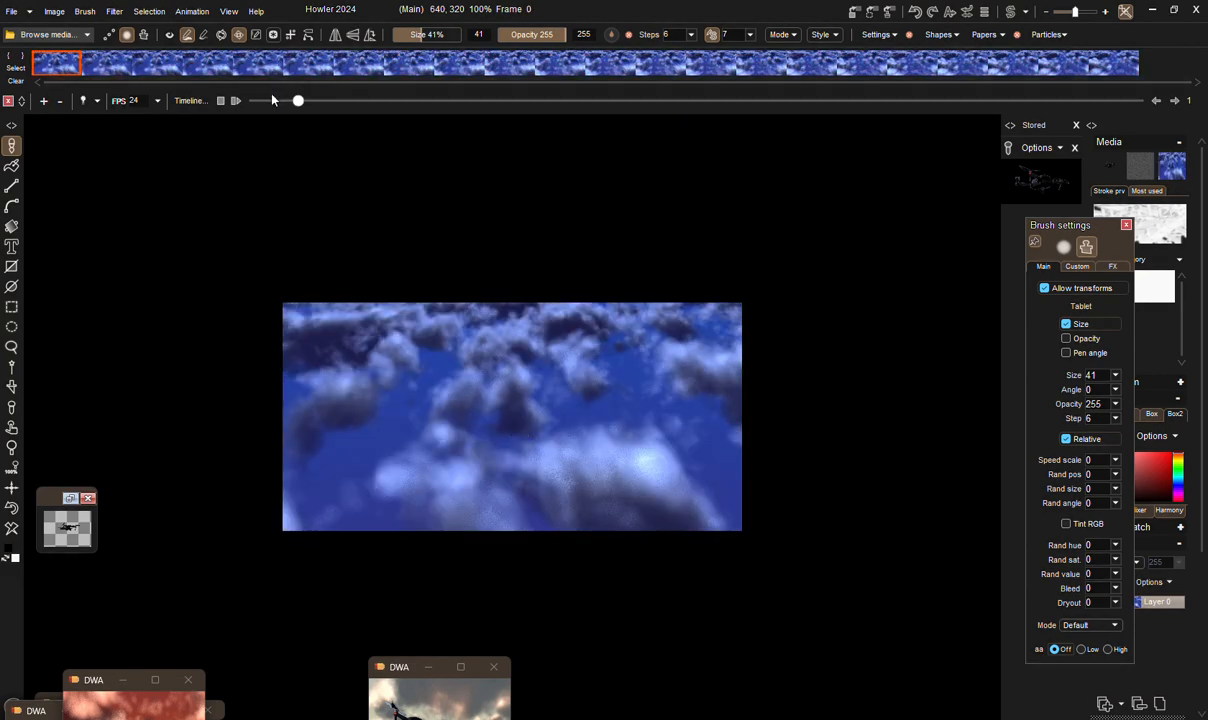
Scrub through the recolored frames to examine the cloud motion, ending on frame 6.
mouse_move(268, 105)
mouse_down()
mouse_move(855, 102)
mouse_move(302, 100)
mouse_move(265, 86)
mouse_up()
click(325, 103)
drag(325, 107, 213, 85)
click(345, 63)
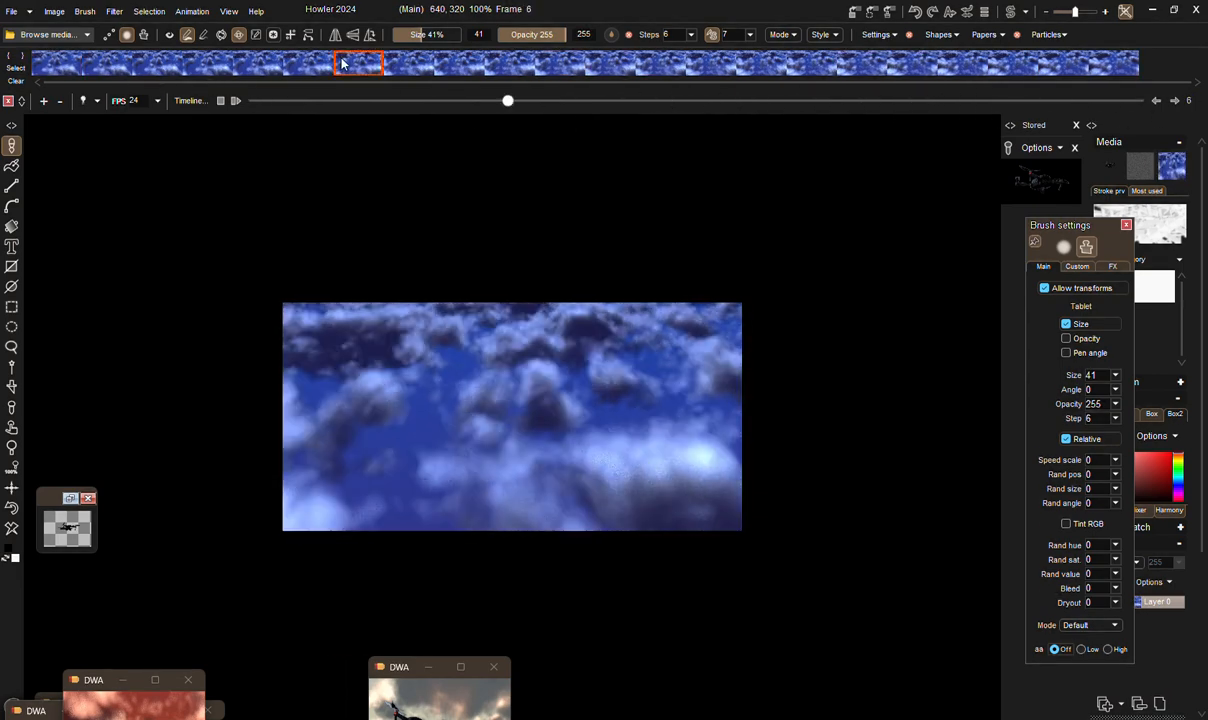
right_click(343, 60)
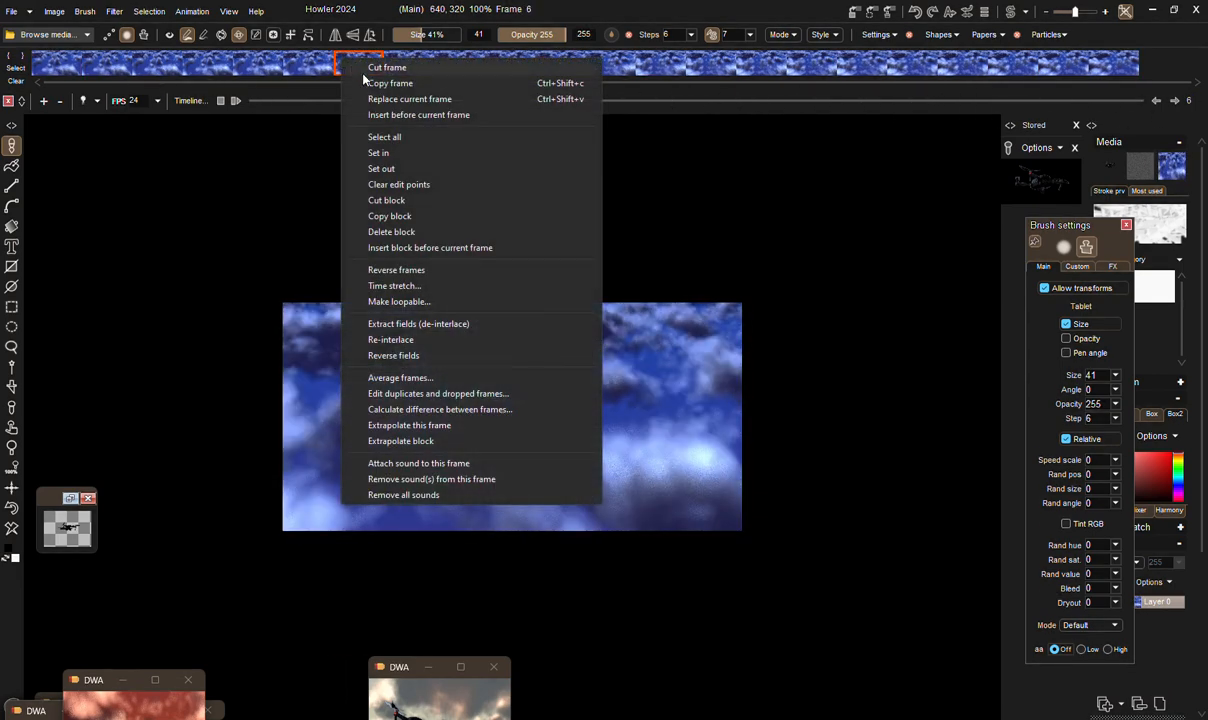
click(413, 287)
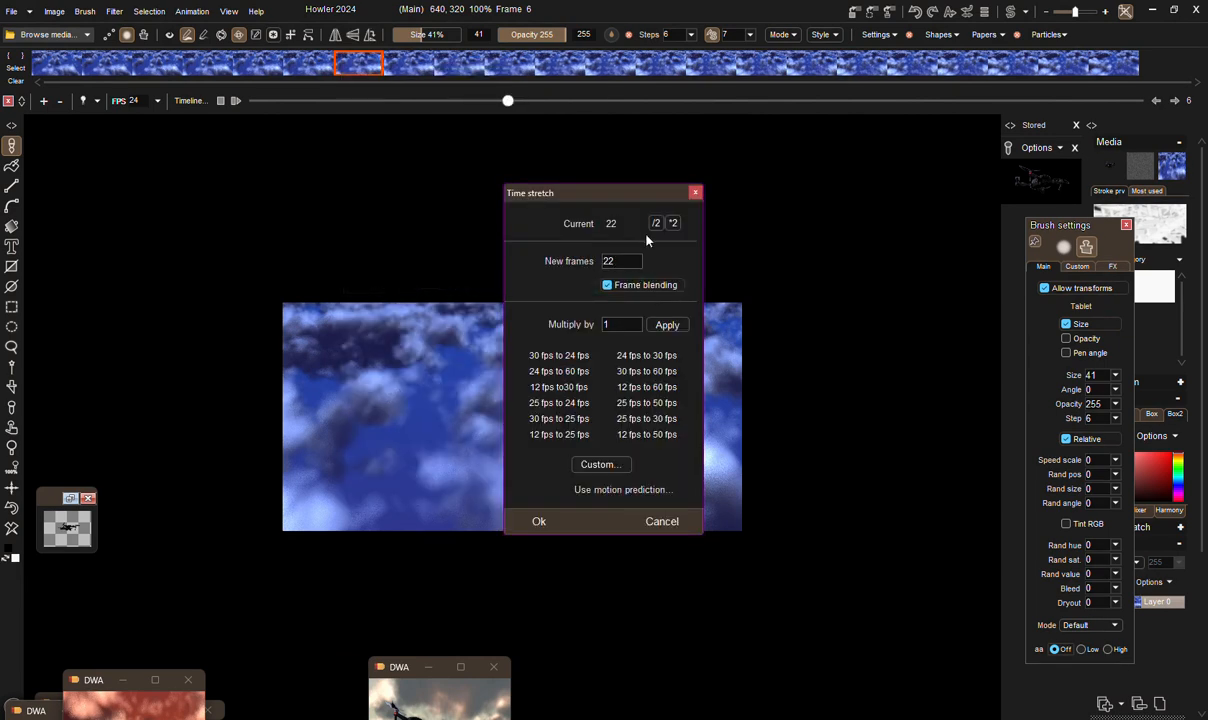
click(664, 521)
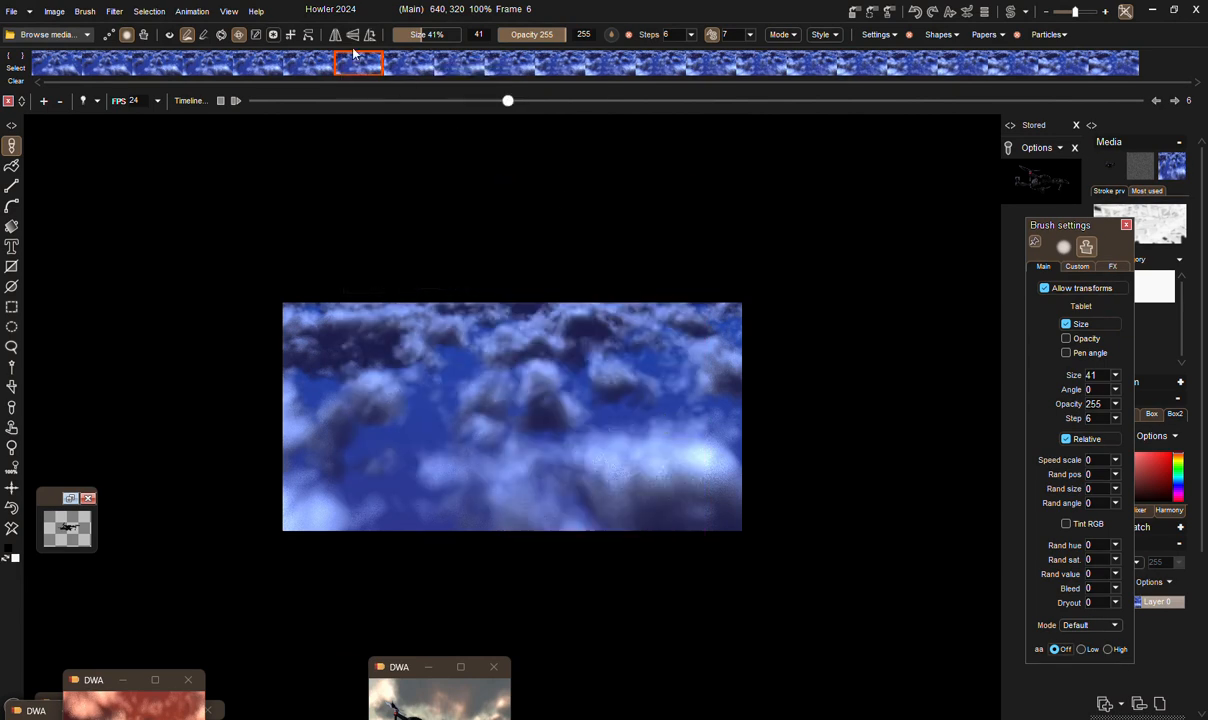
Dry-run the Motion prediction module with Extrapolate frames, 3 tweens and scanning for dropped frames turned off.
click(114, 11)
mouse_move(148, 262)
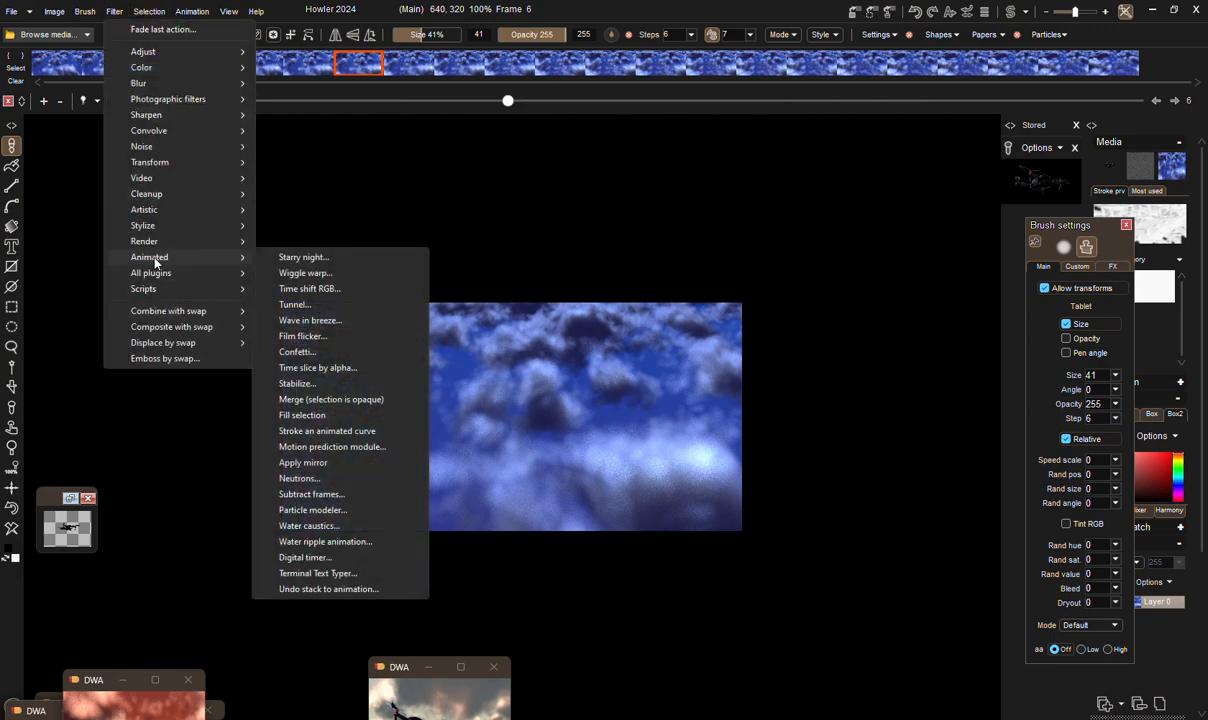
click(325, 446)
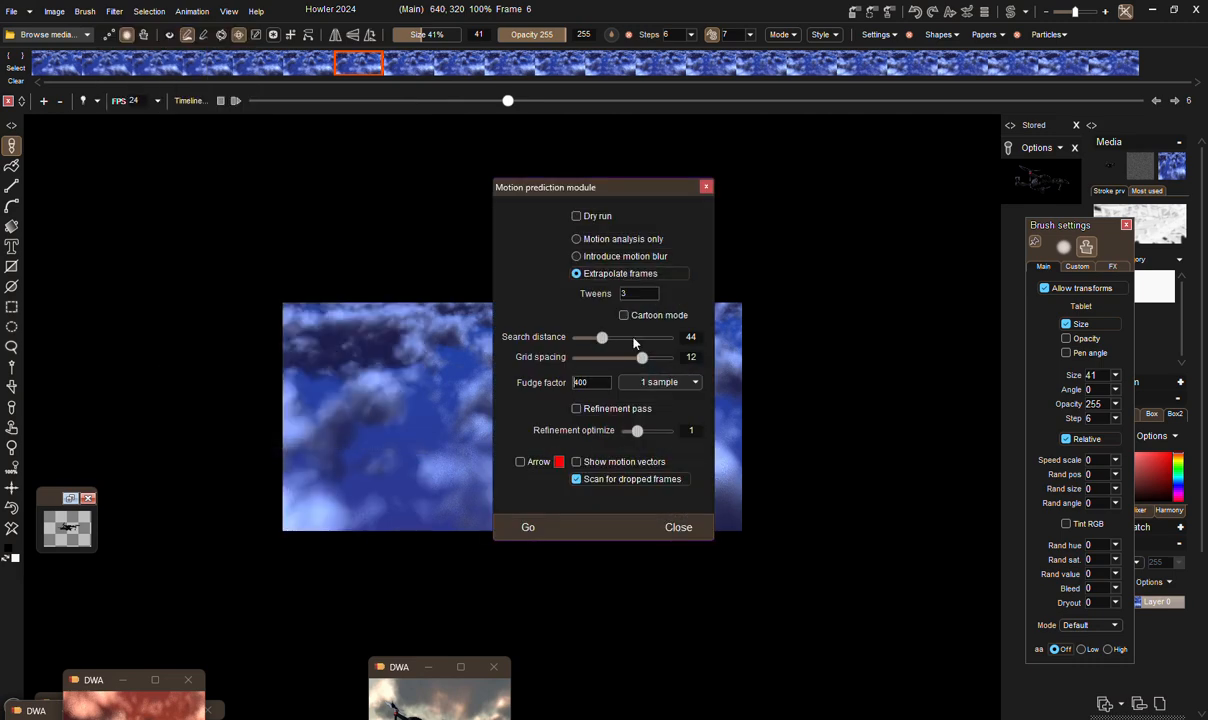
drag(583, 197, 136, 160)
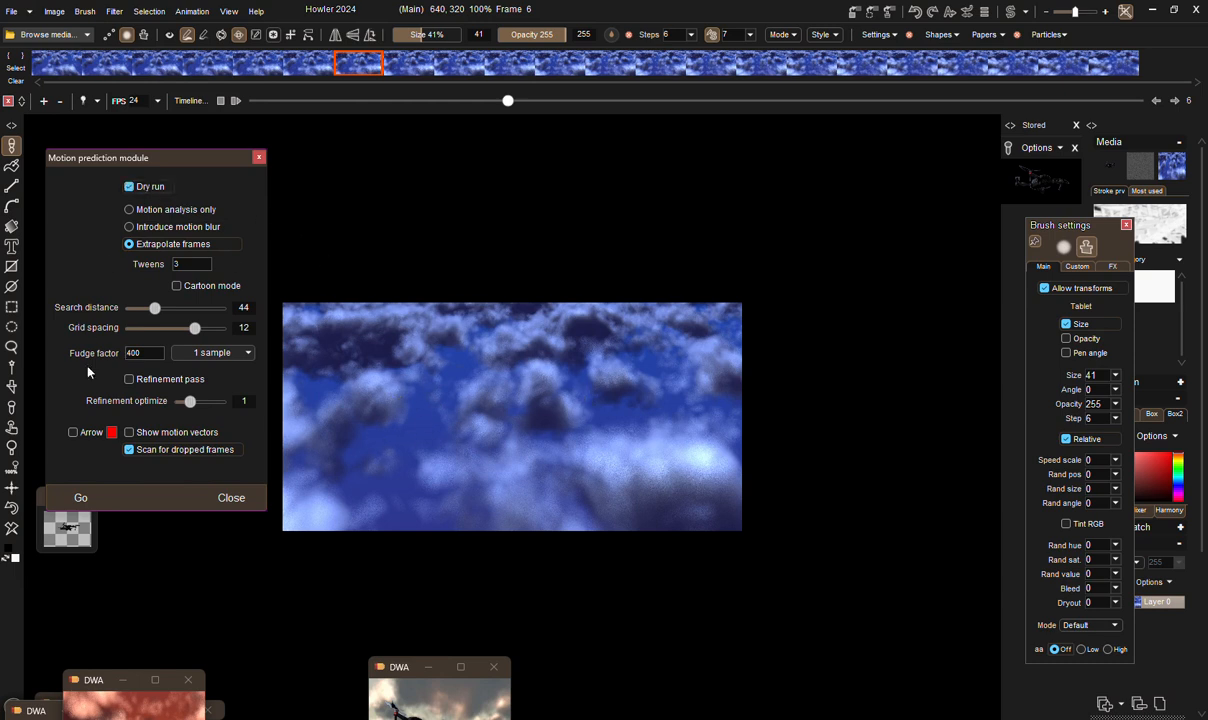
click(129, 449)
click(81, 498)
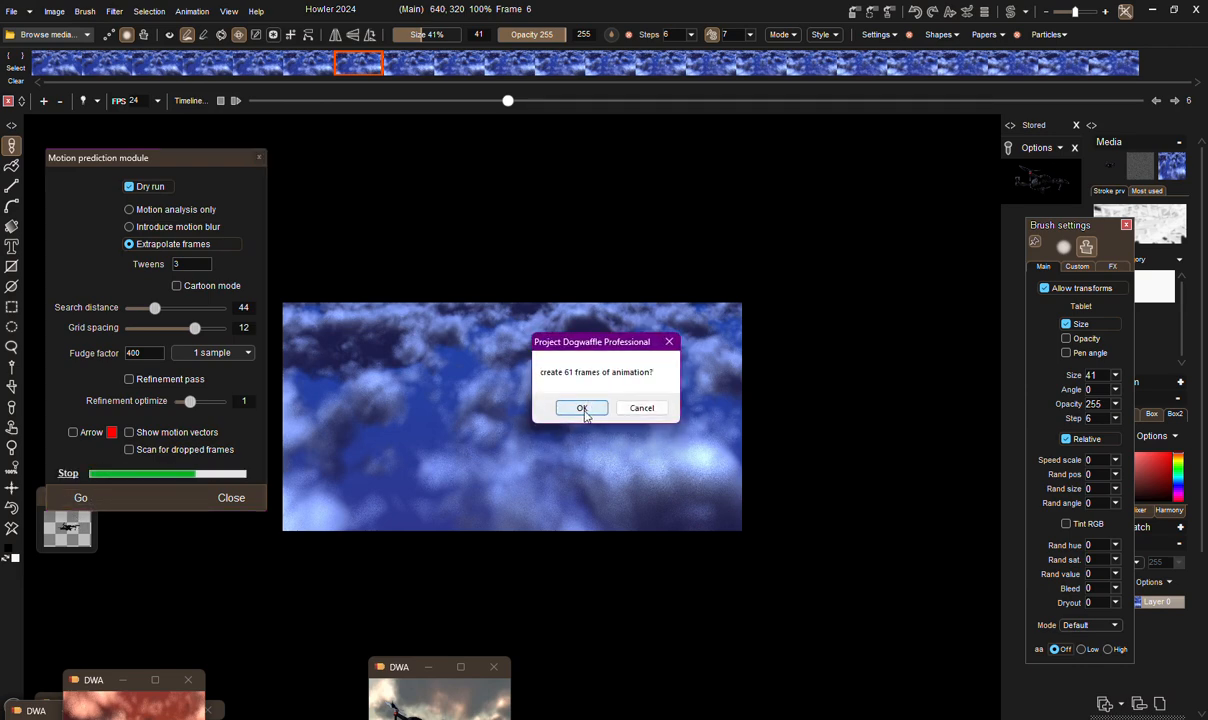
click(580, 407)
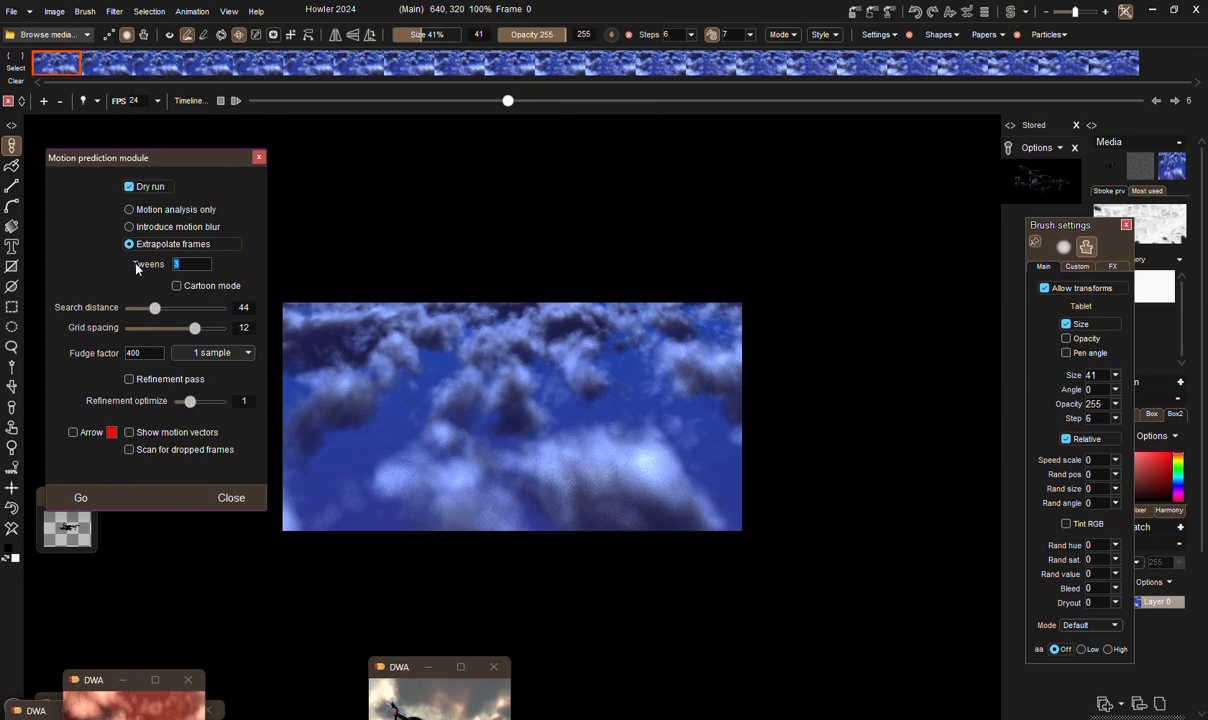
Set the tweens to 5 and repeat the motion prediction dry run.
text(5)
click(81, 498)
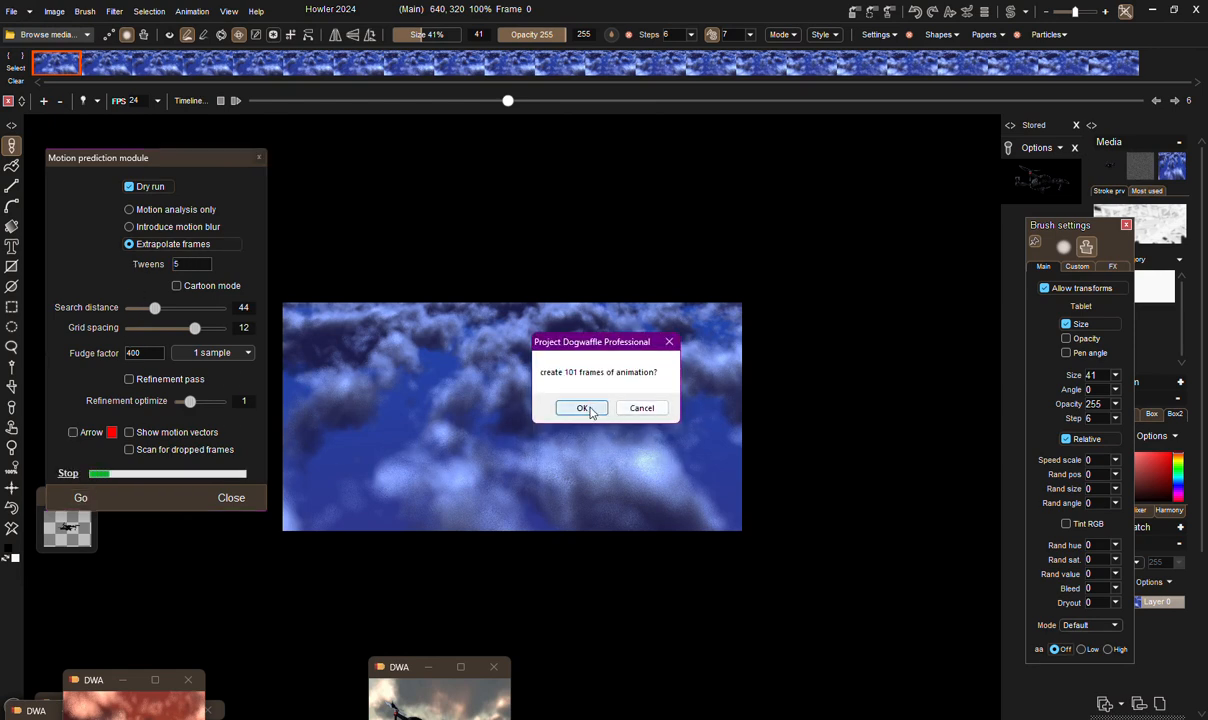
click(580, 407)
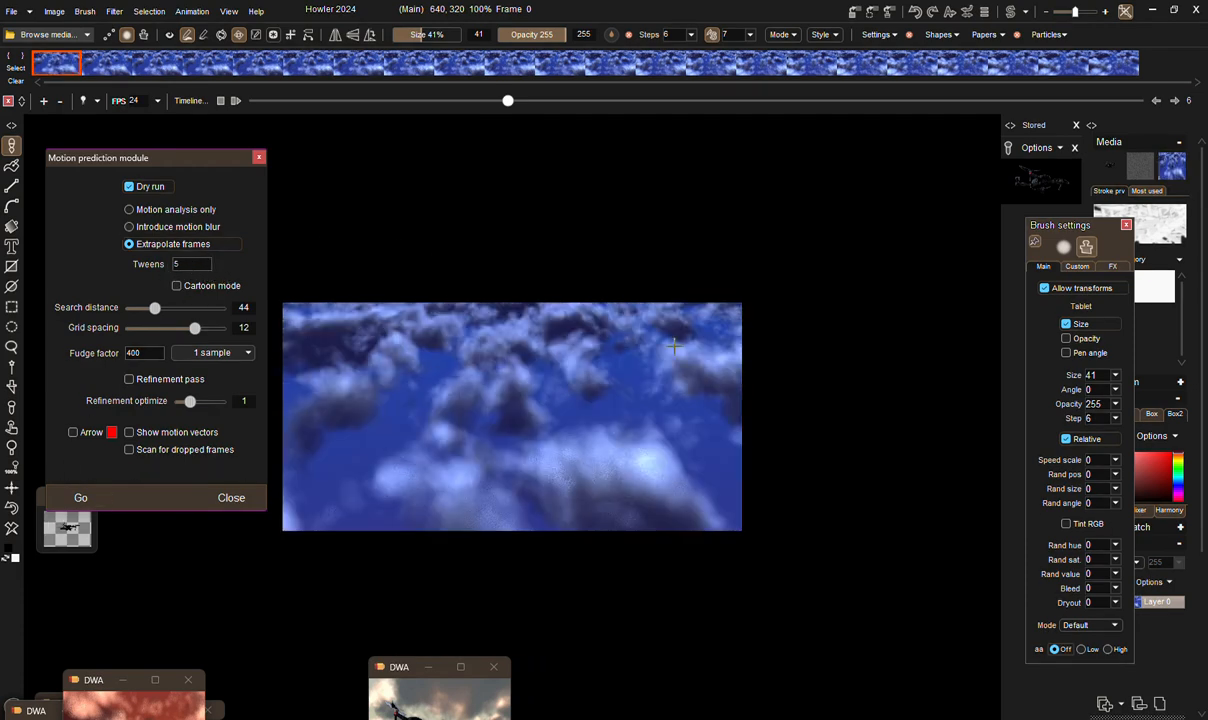
Turn off the dry run, generate the extrapolated in-between frames and close the Motion prediction module.
click(148, 189)
click(80, 498)
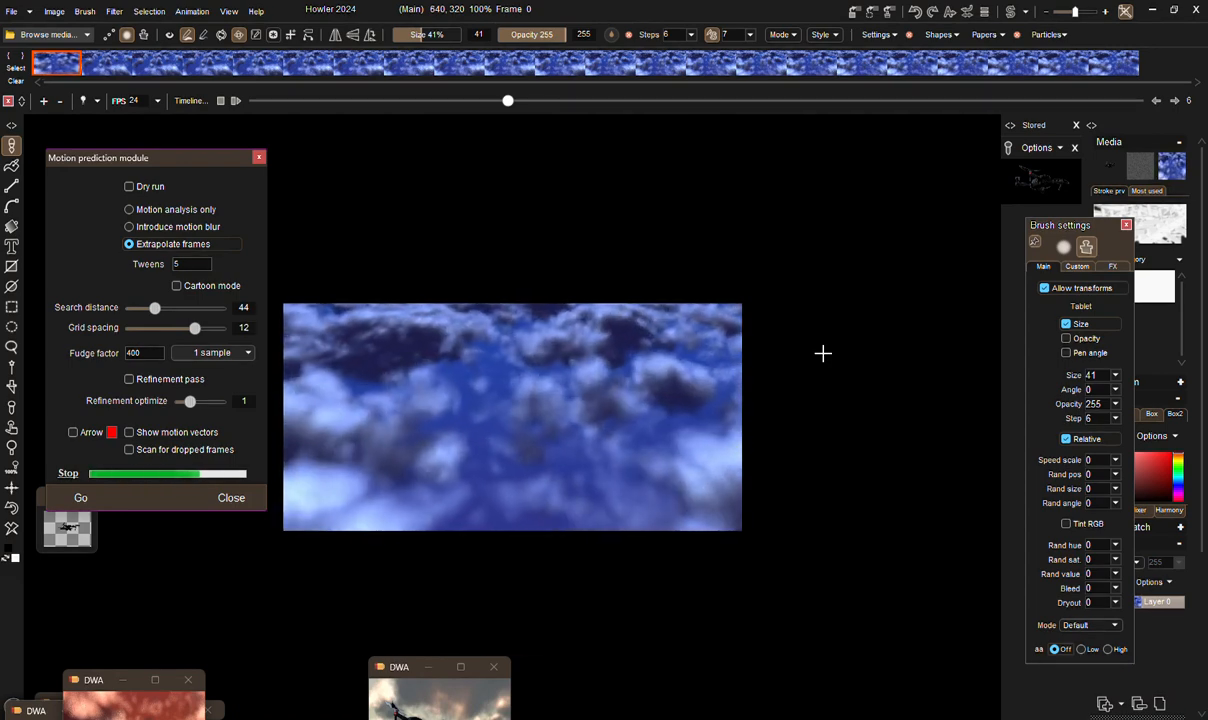
click(258, 160)
Play back the extended cloud animation, scrub to frame 7 and examine the clouds at different zoom levels.
scroll(403, 328, up, 1)
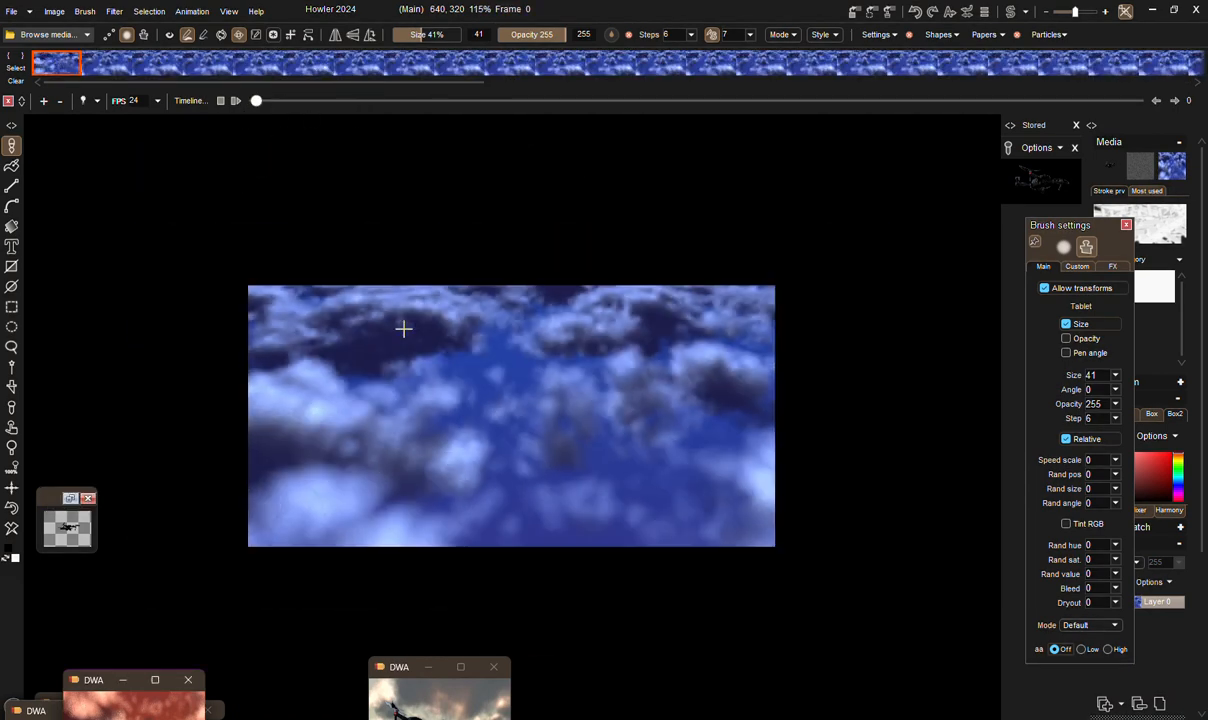
scroll(403, 328, down, 2)
click(236, 101)
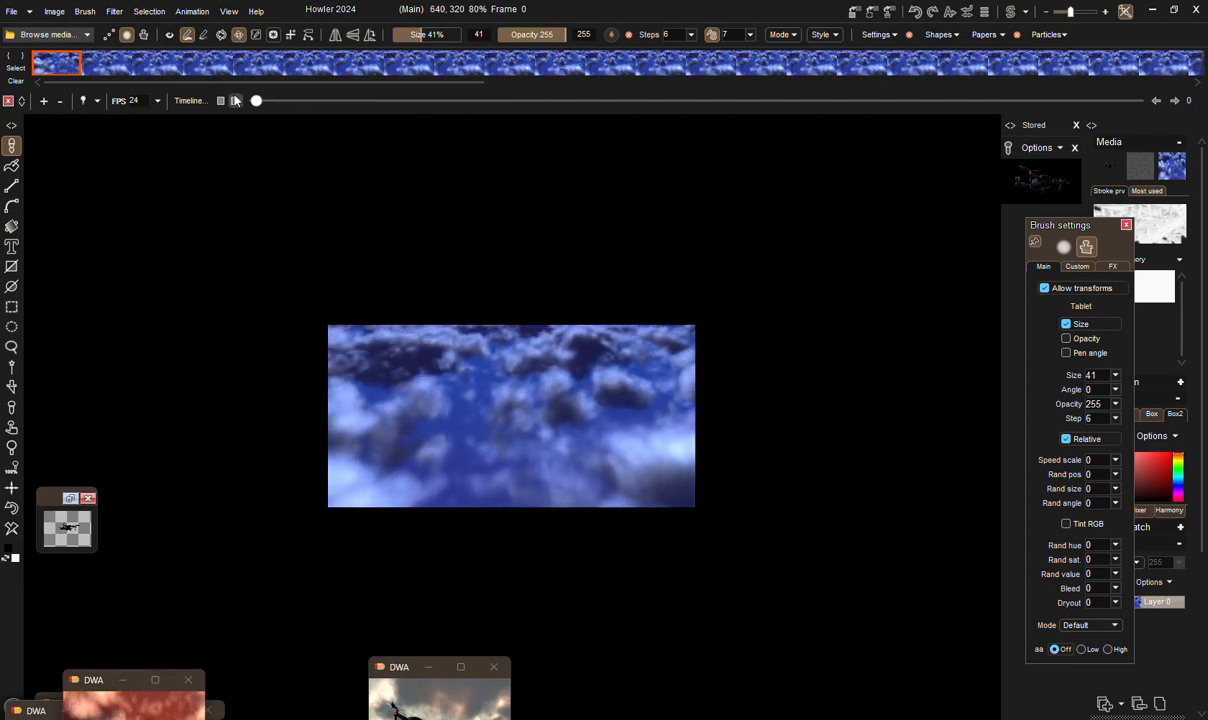
drag(258, 101, 318, 140)
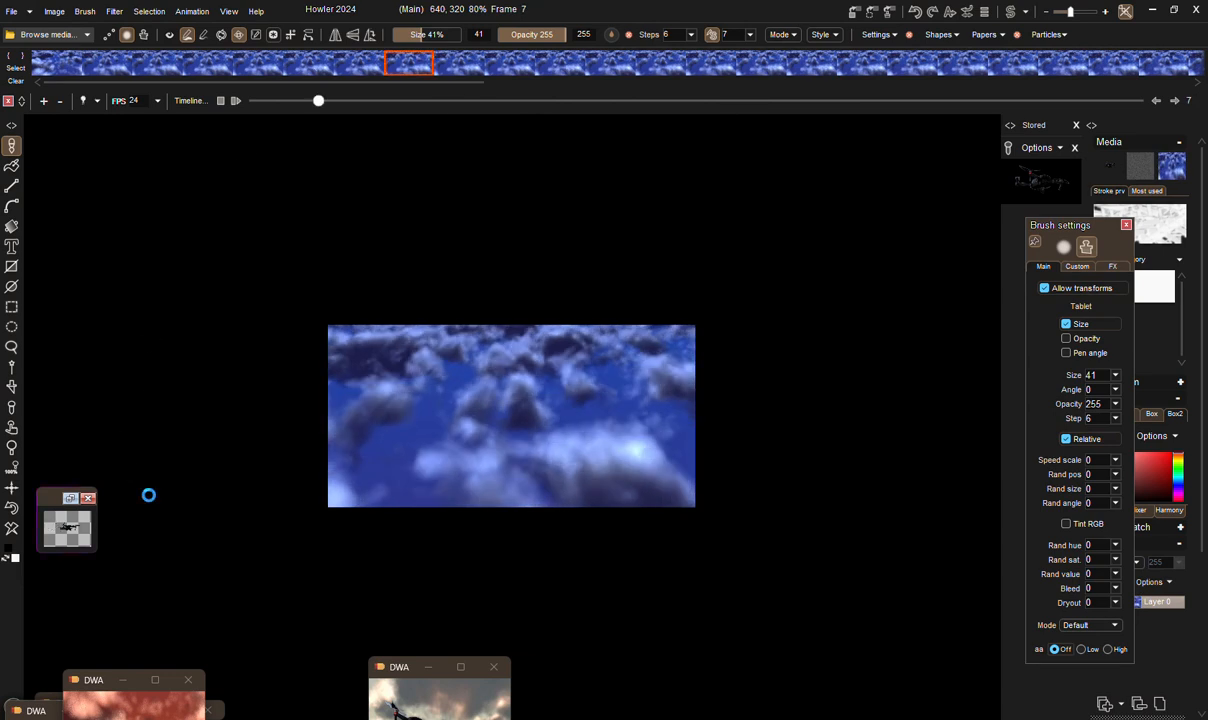
click(169, 37)
scroll(488, 425, up, 3)
scroll(488, 425, down, 4)
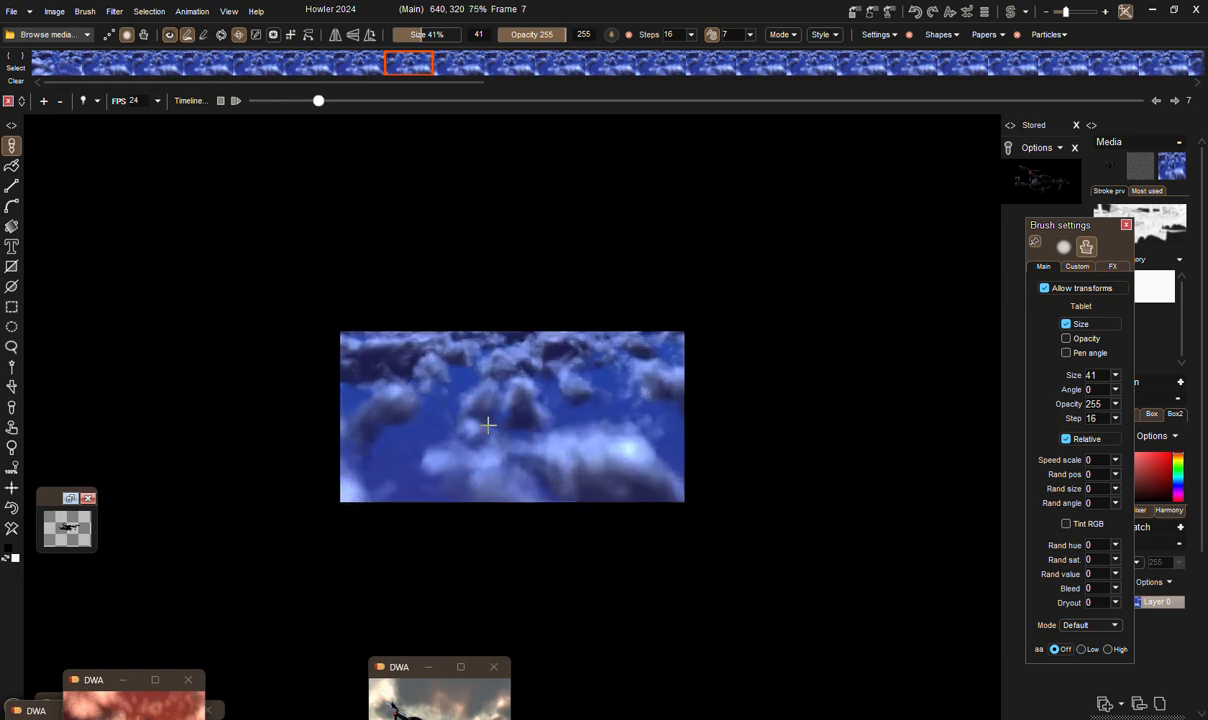
Set the drone brush size to 14 and reposition the Brush settings panel beside the clouds.
scroll(486, 424, up, 1)
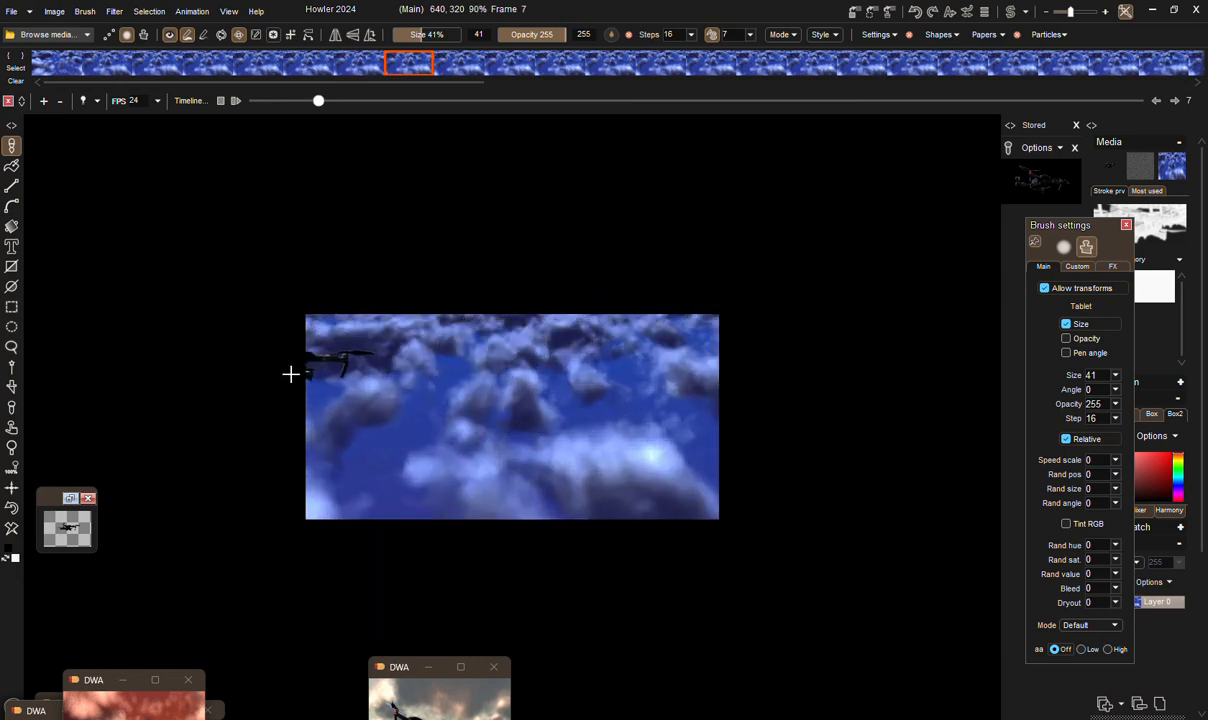
click(401, 34)
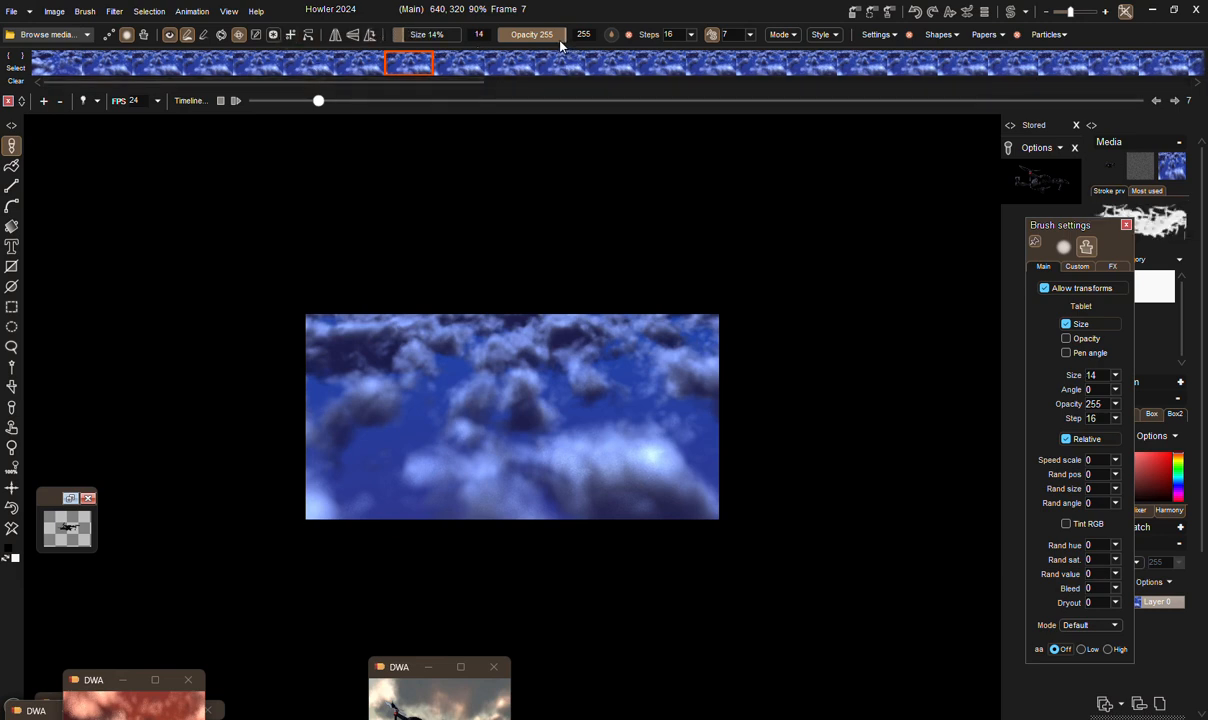
click(877, 38)
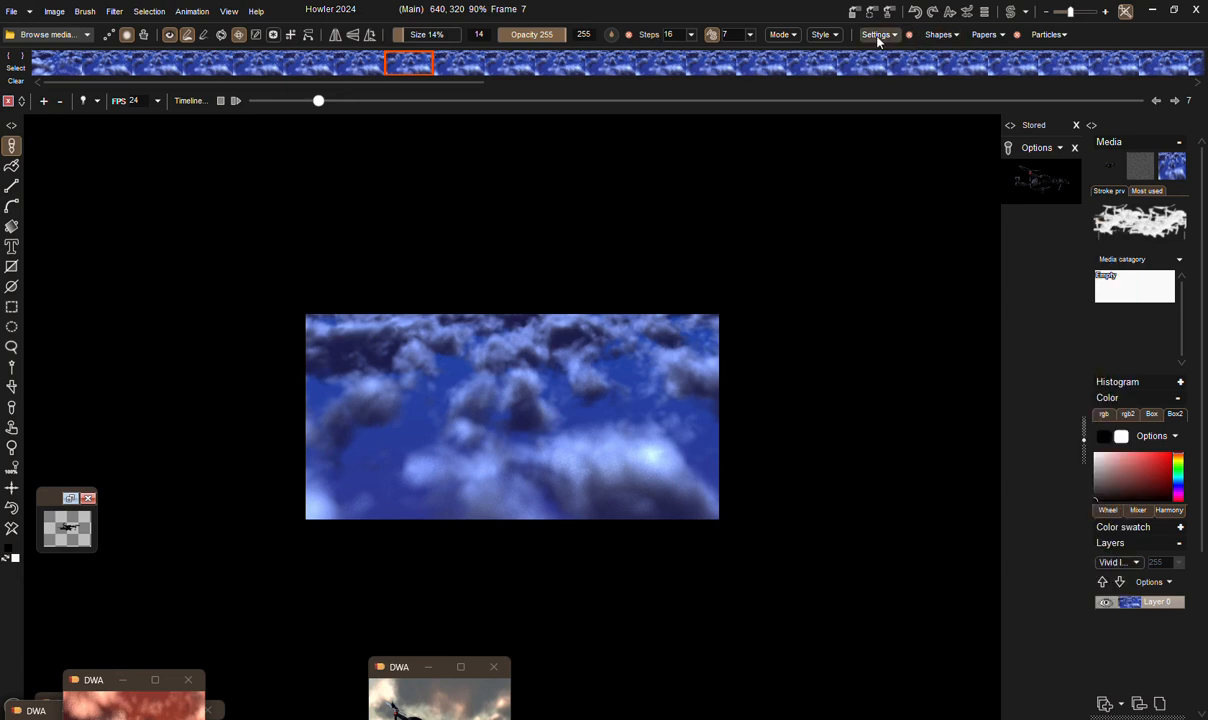
click(877, 38)
drag(1068, 227, 848, 162)
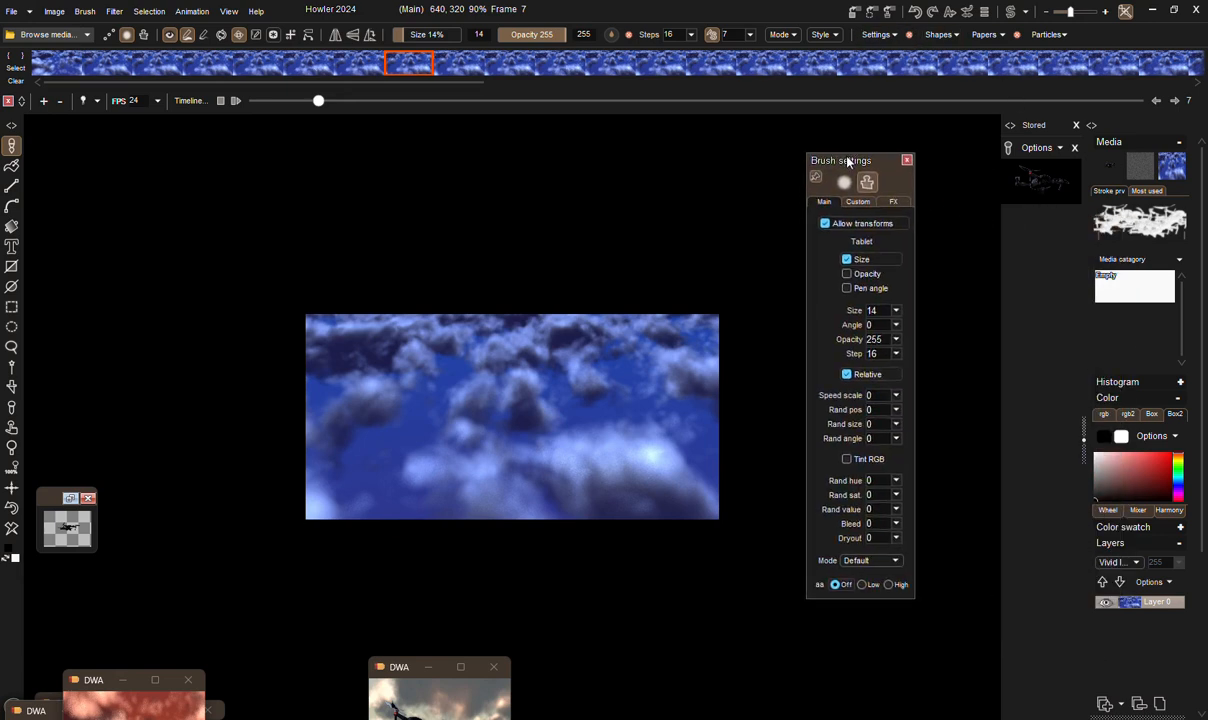
Set the brush step to 8 and move the Brush settings panel clear of the canvas.
click(896, 311)
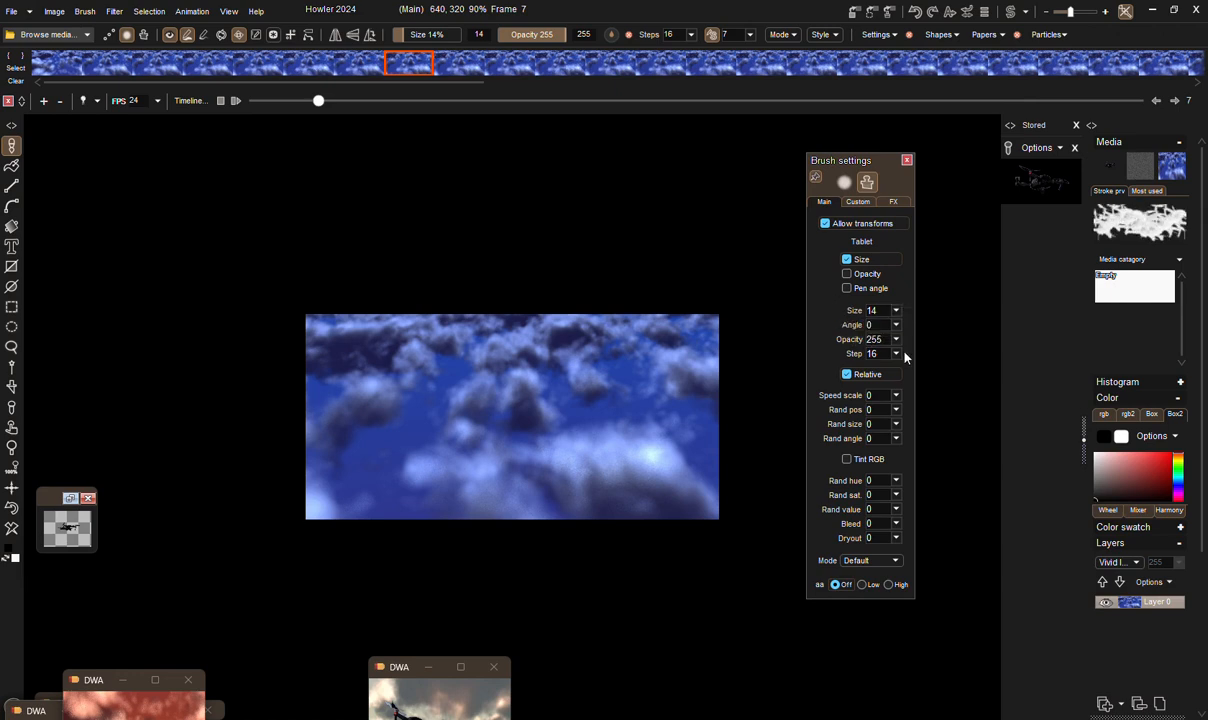
click(896, 354)
drag(818, 374, 816, 375)
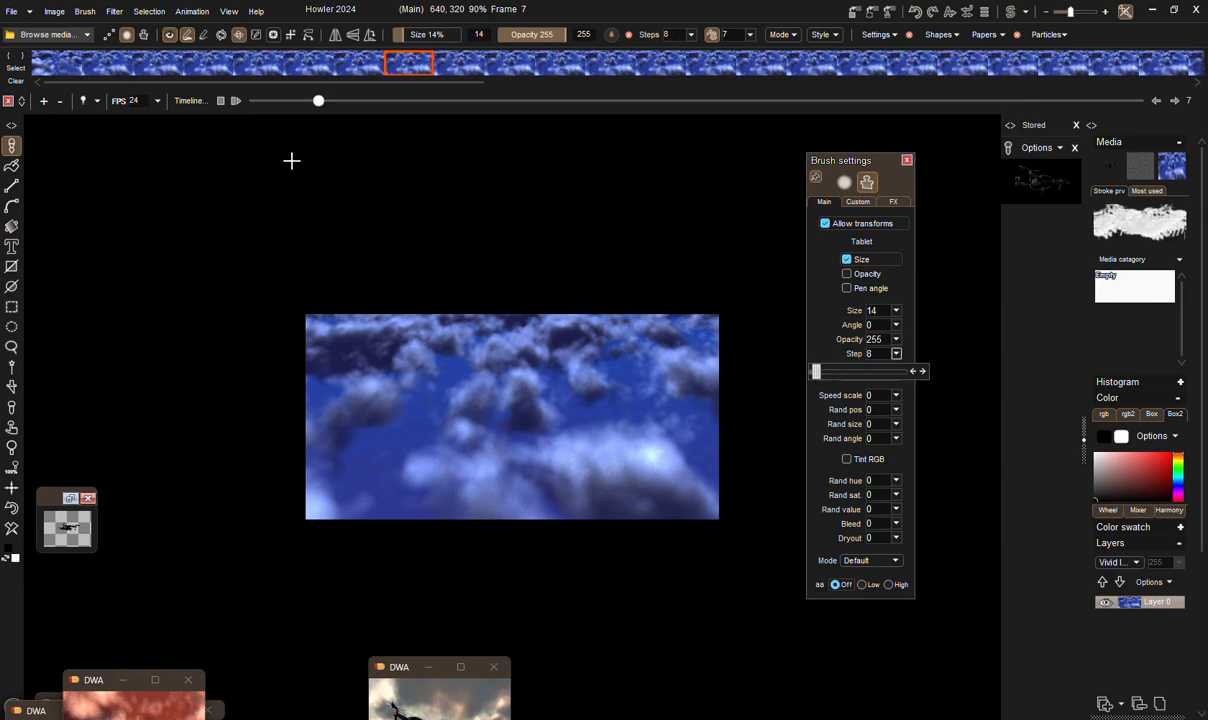
scroll(420, 408, up, 3)
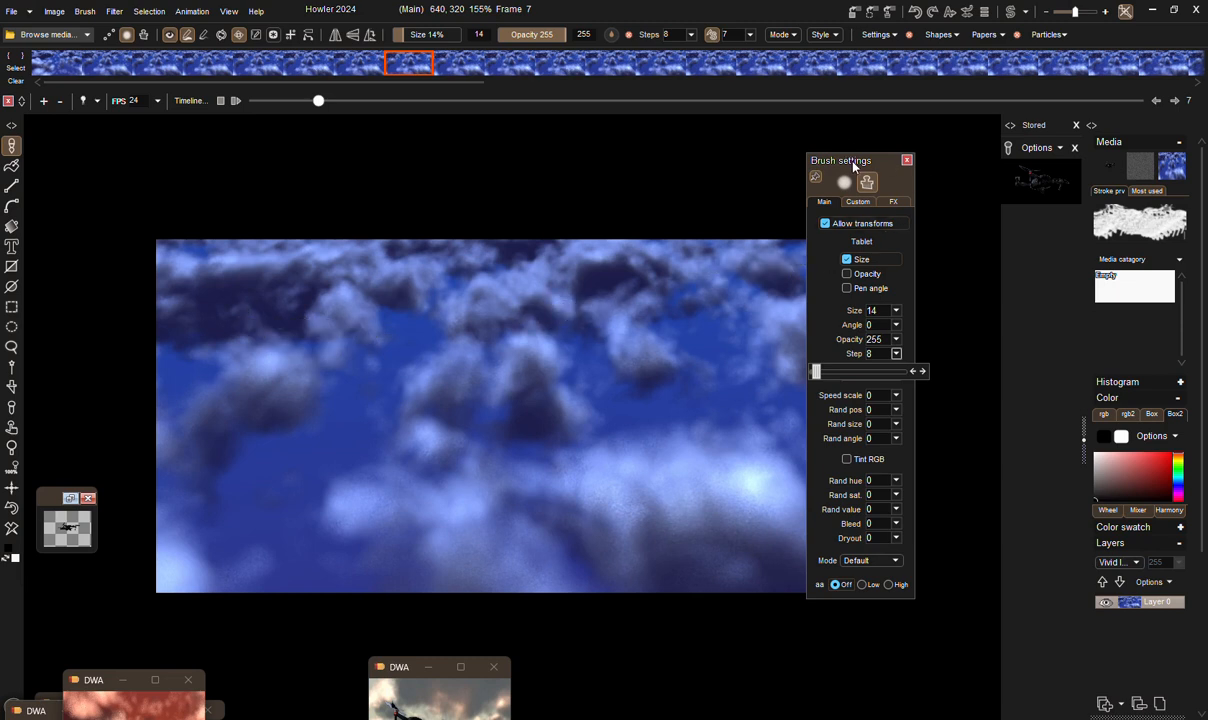
drag(853, 166, 1002, 184)
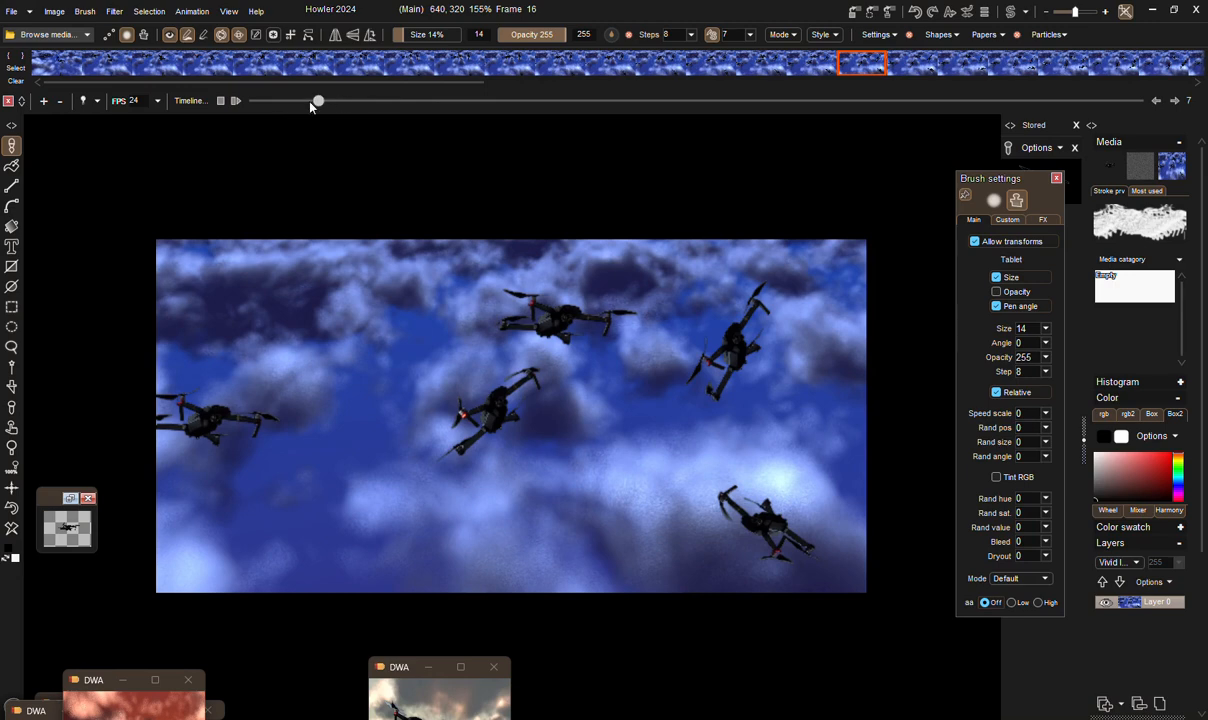
Scrub to frame 11 to check the drones, and restore the stored red cloud animation over the current one.
drag(310, 103, 358, 102)
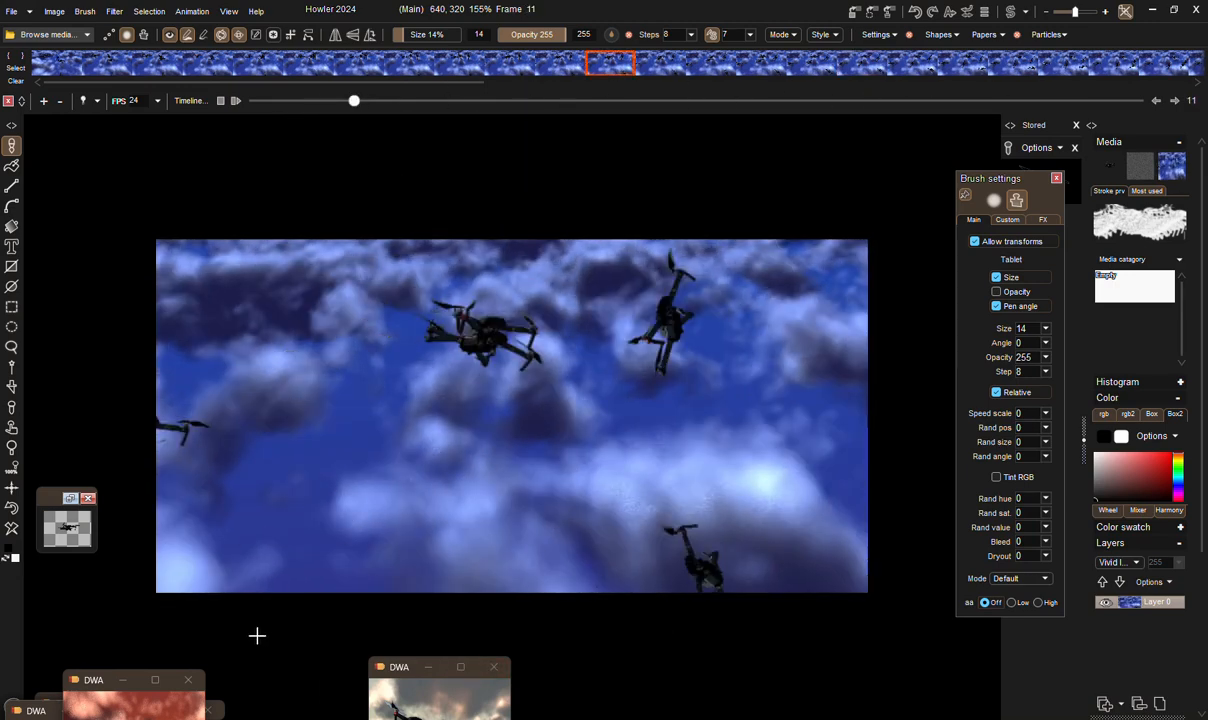
drag(88, 684, 128, 552)
click(178, 609)
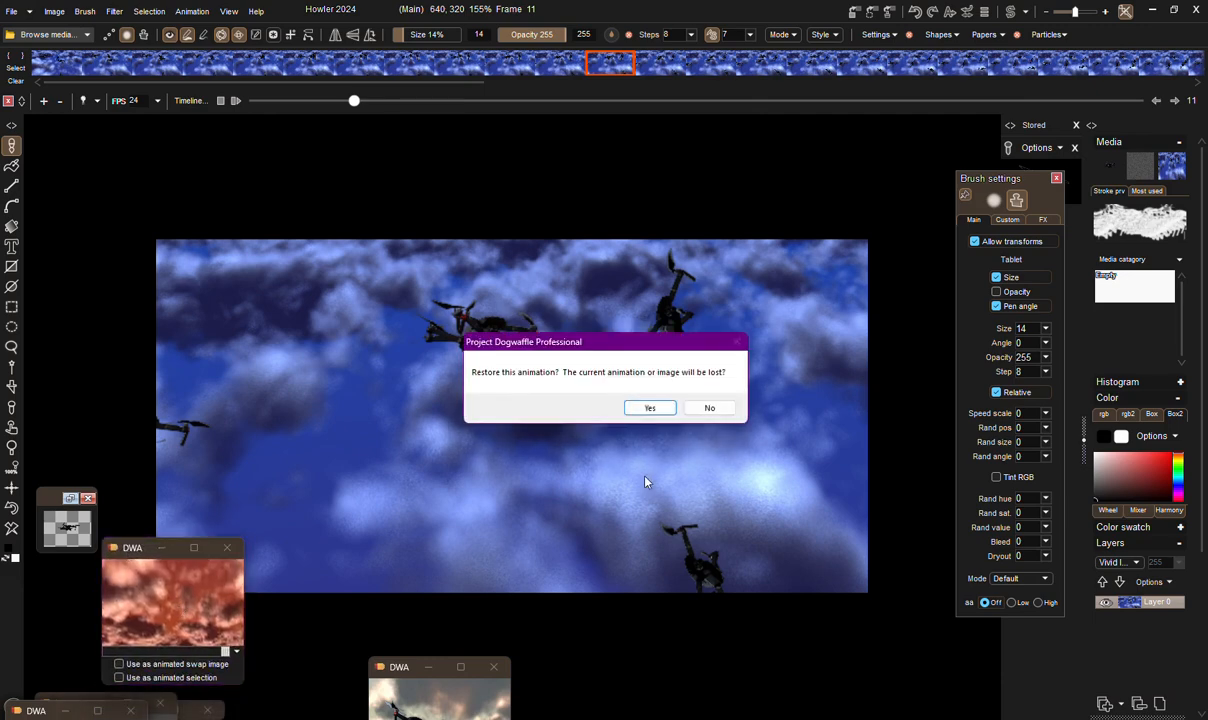
click(652, 410)
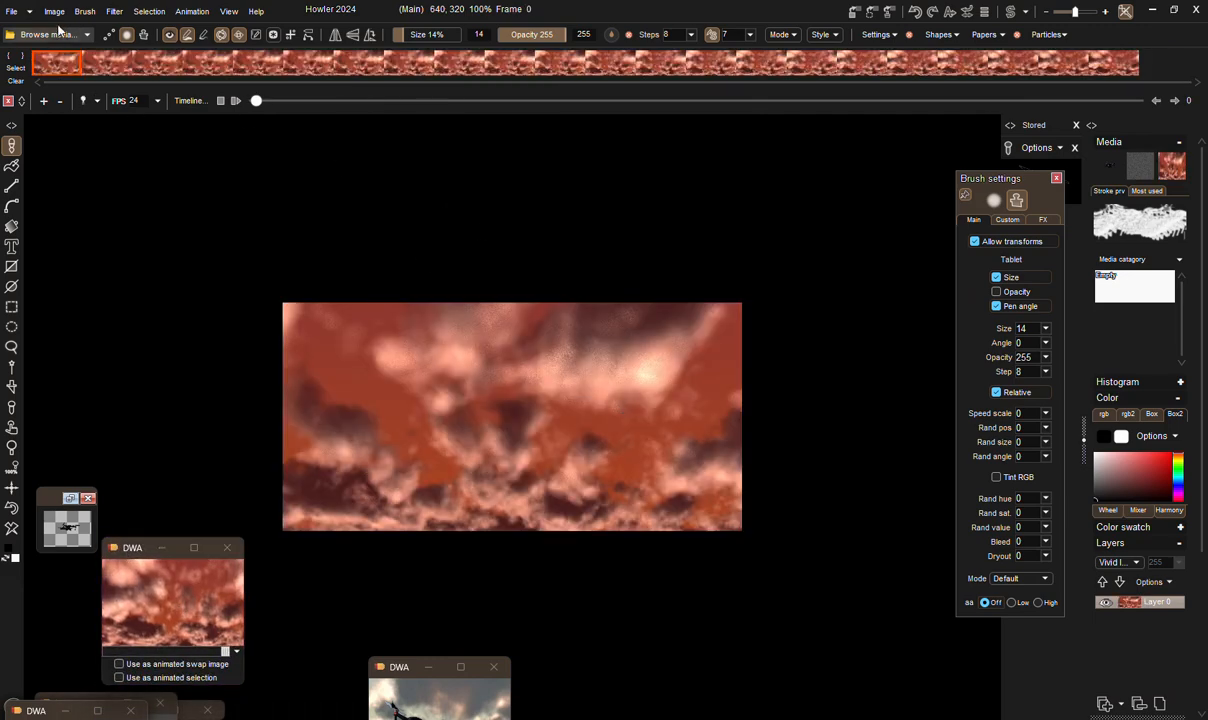
Apply the Swap channels color filter to all frames of the red cloud animation.
click(114, 11)
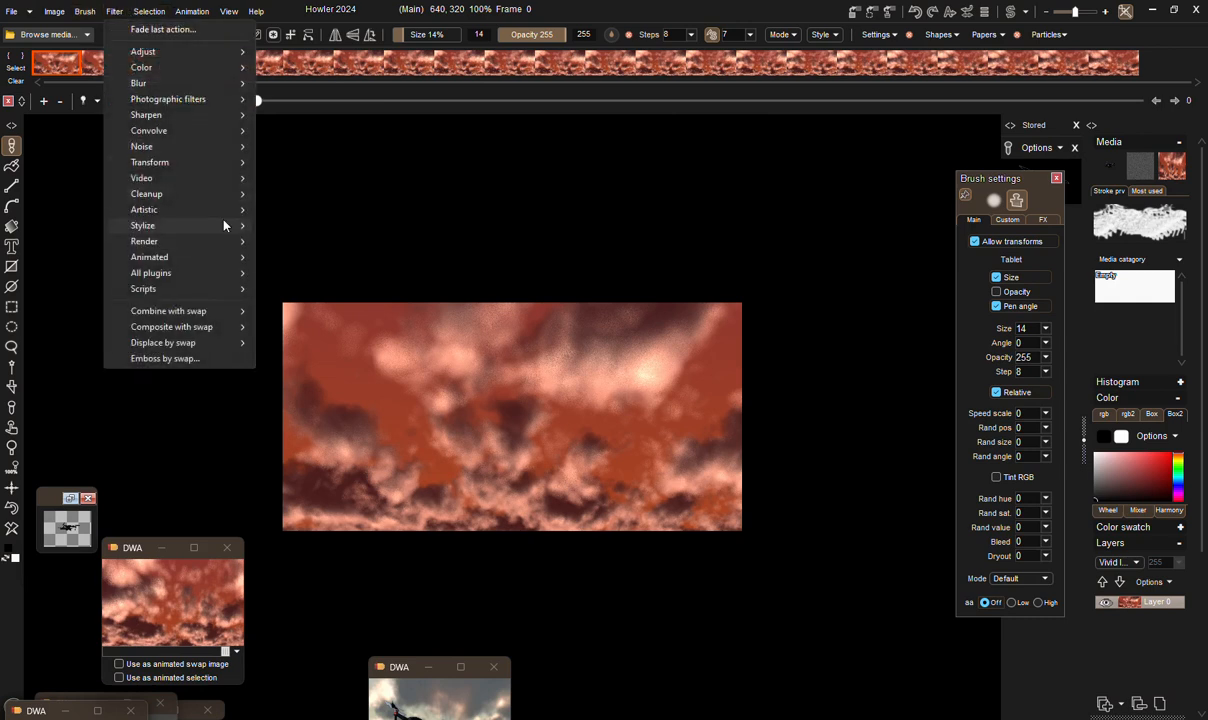
mouse_move(150, 67)
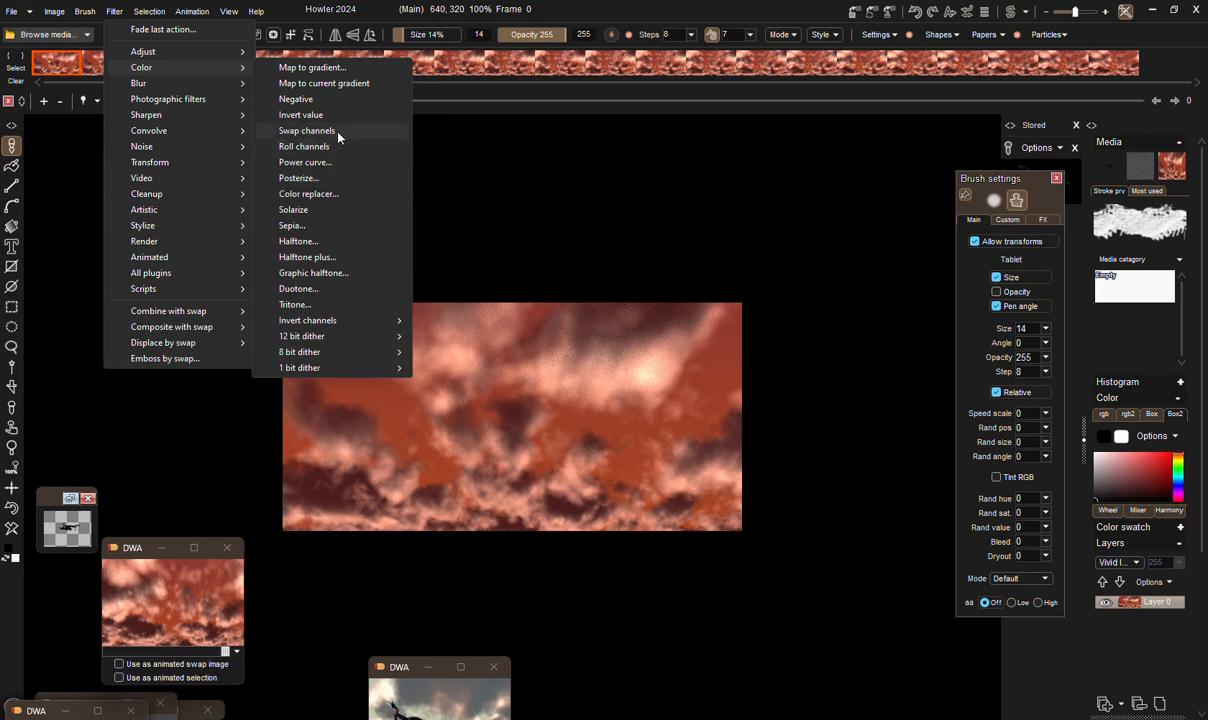
click(288, 134)
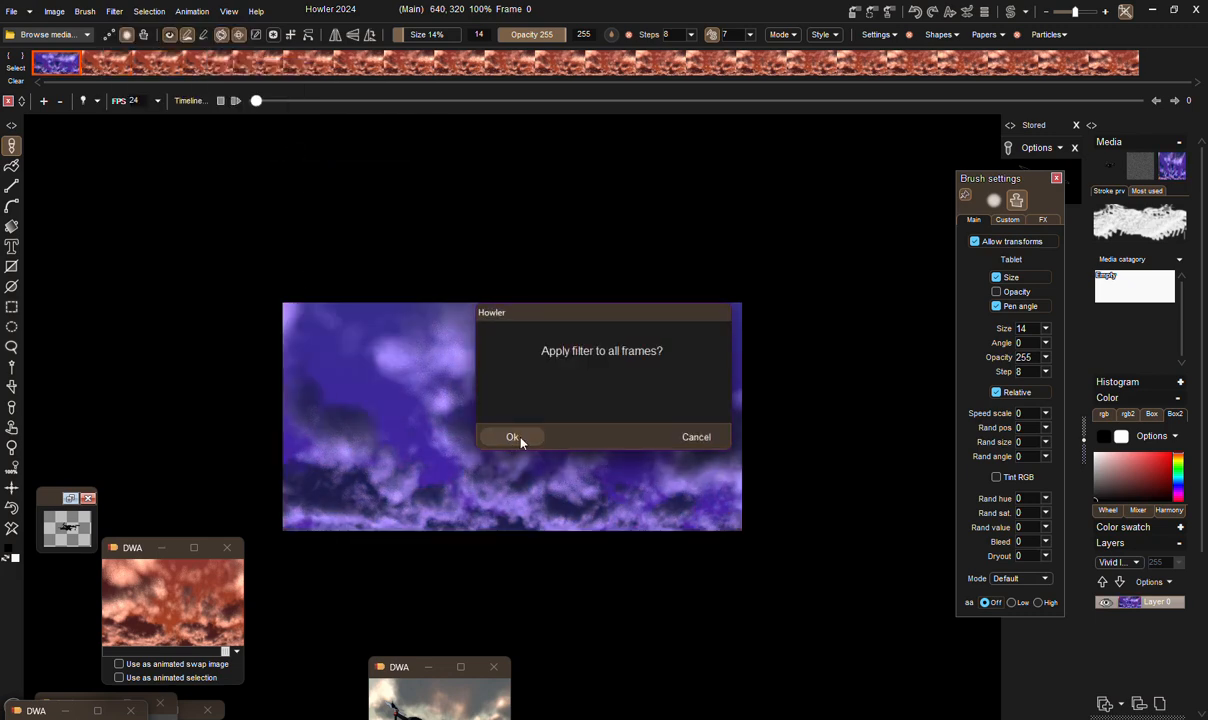
click(513, 438)
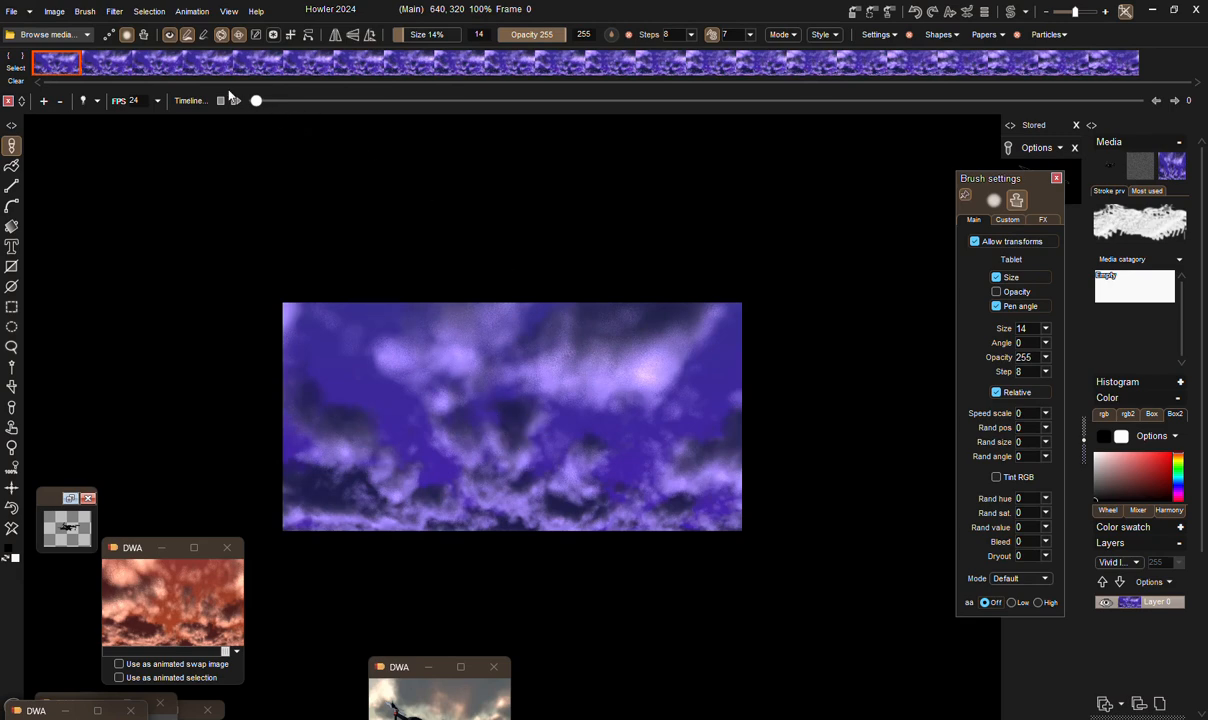
Flip all frames of the cloud animation vertically.
click(54, 11)
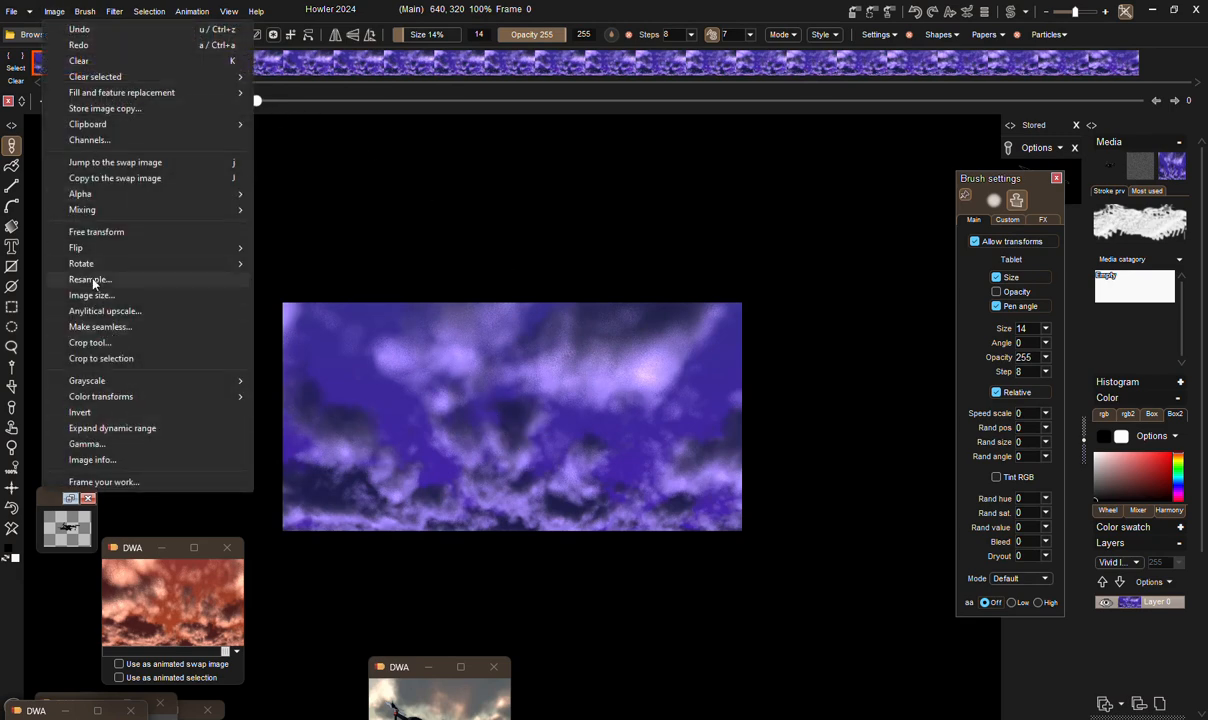
mouse_move(84, 250)
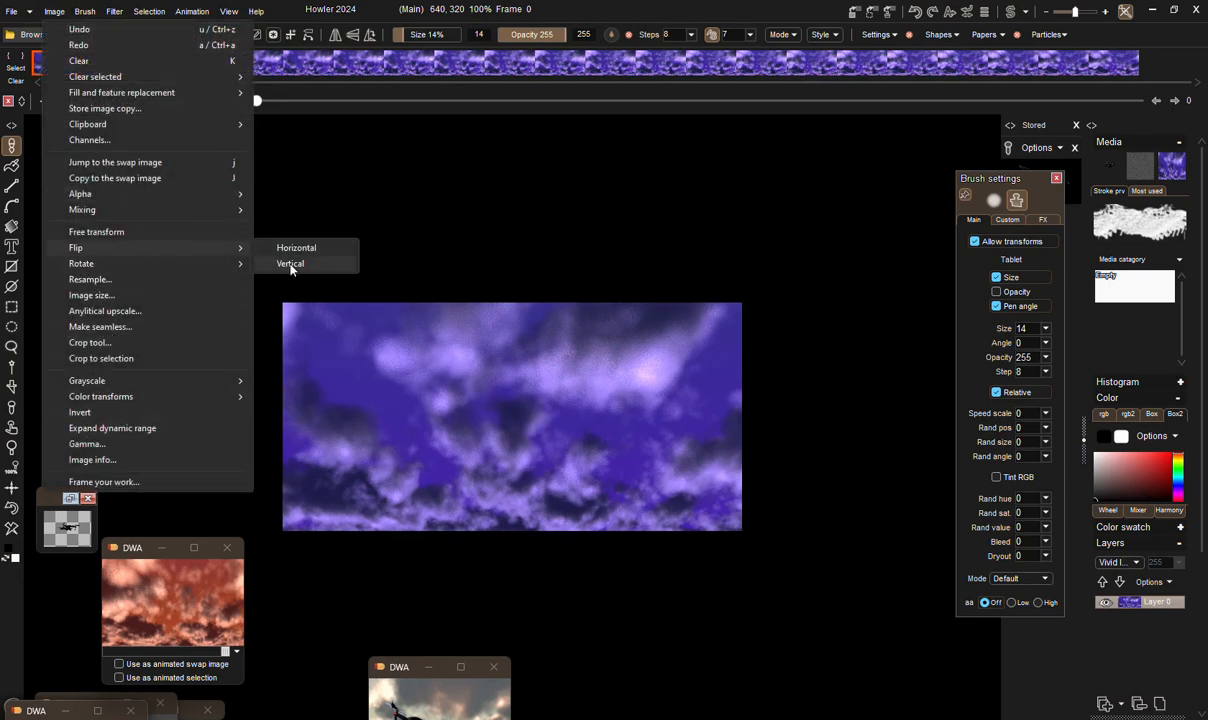
click(291, 265)
click(512, 437)
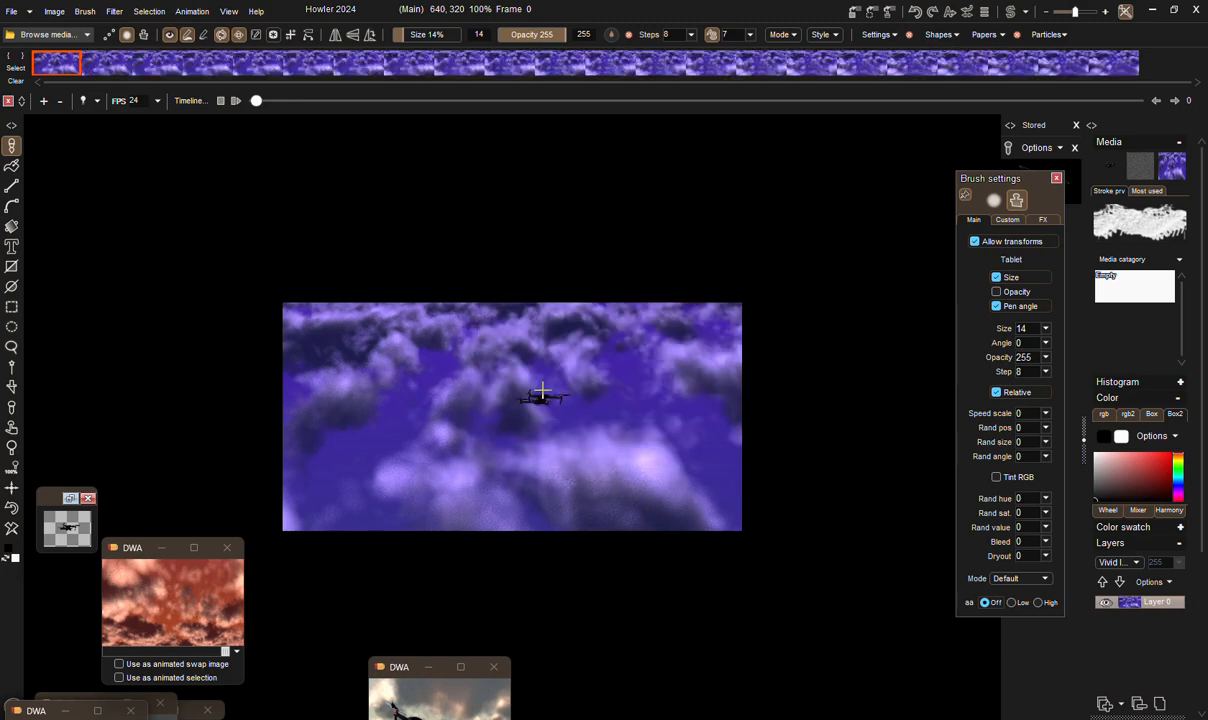
Time-stretch the cloud animation to 44 frames with frame blending on.
click(404, 64)
right_click(404, 65)
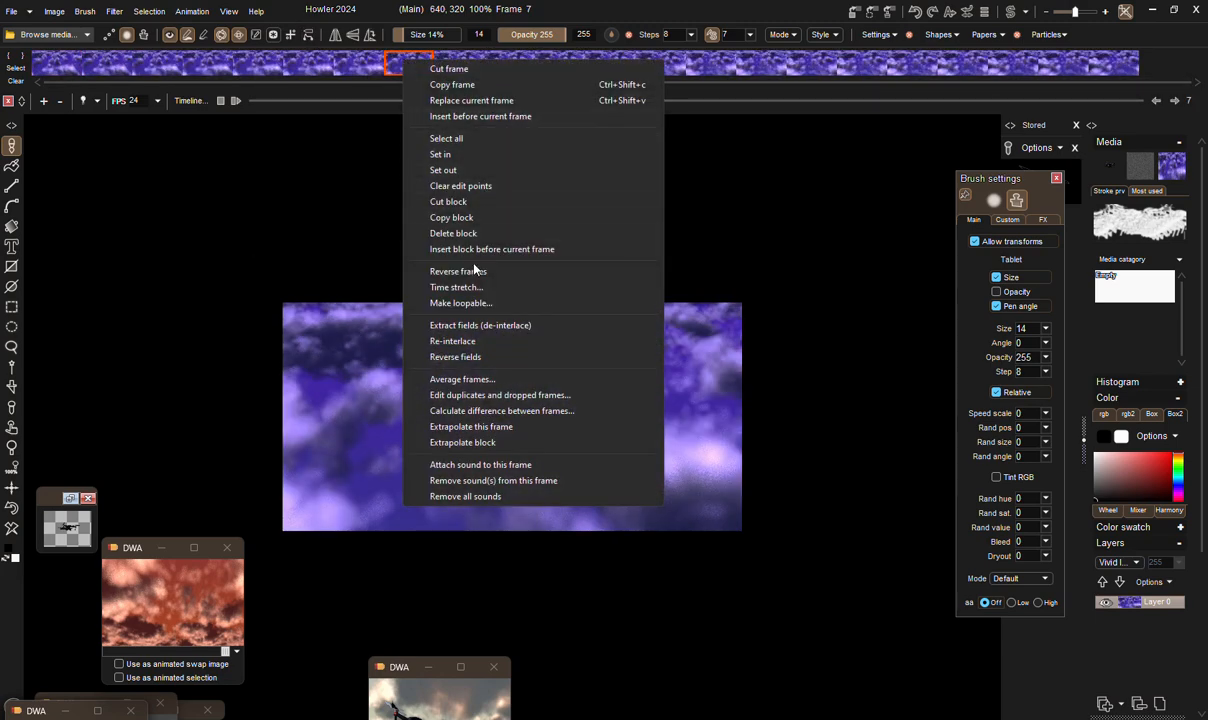
click(455, 287)
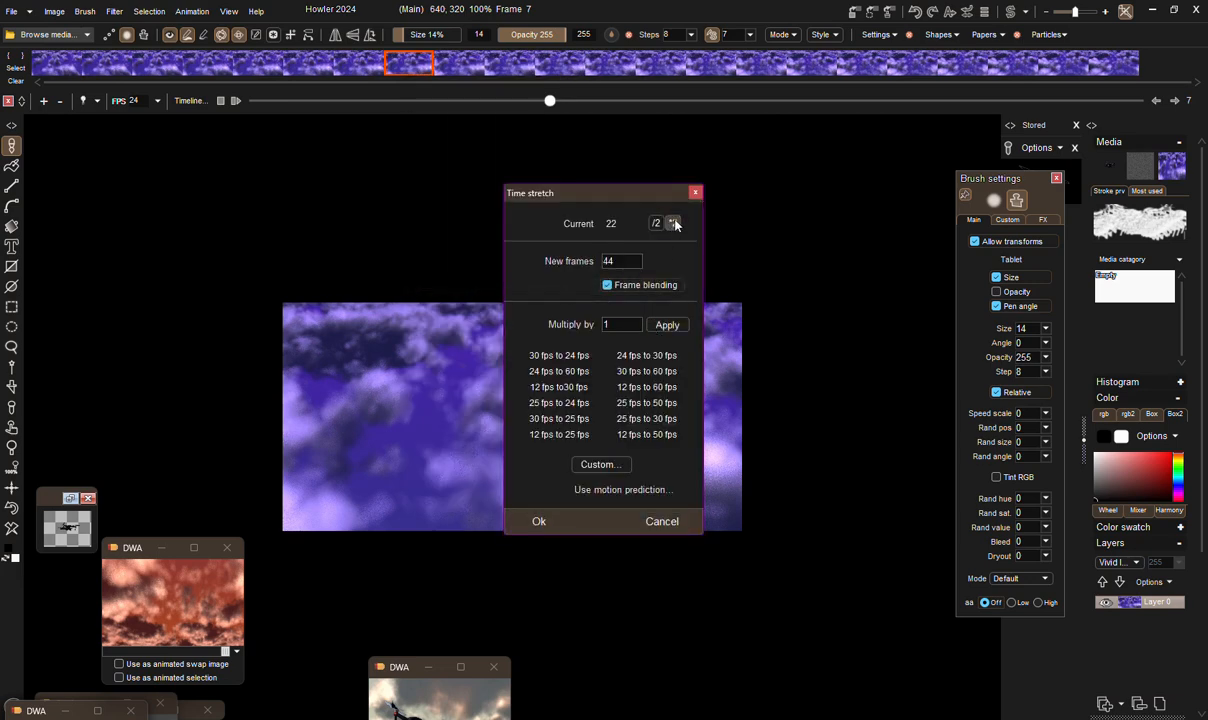
click(541, 520)
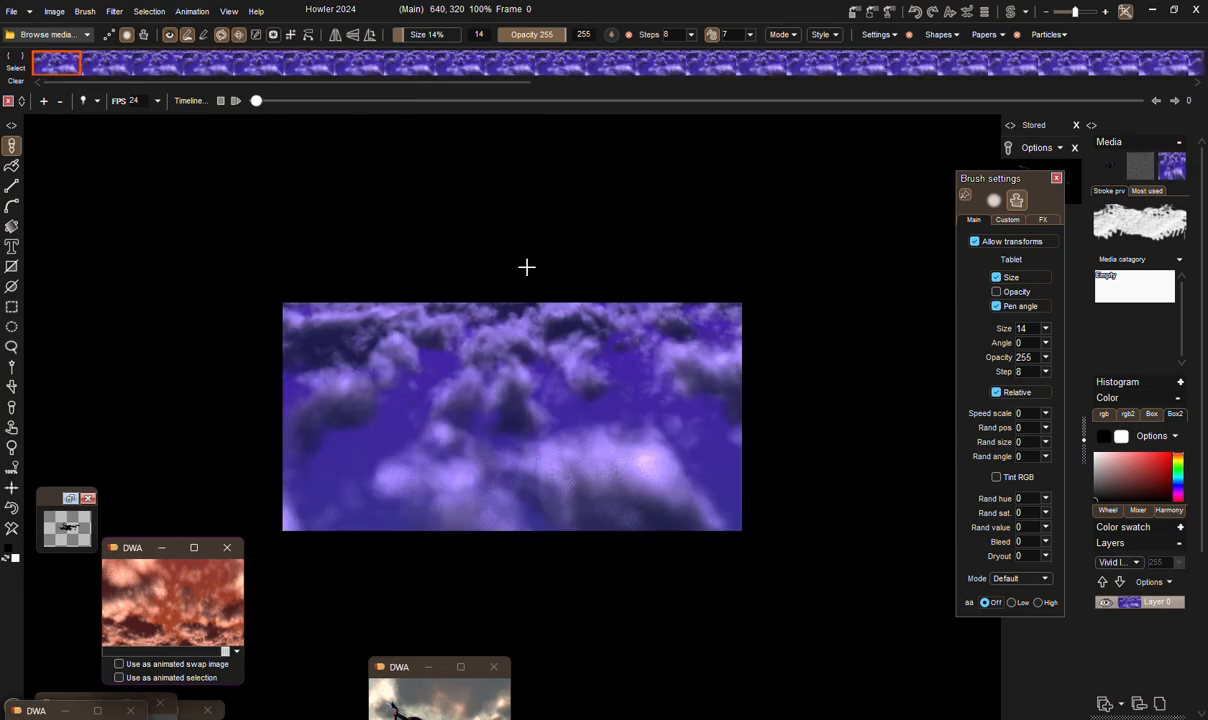
Play back the time-stretched clouds and restore the stored red cloud animation in their place.
click(236, 101)
click(143, 606)
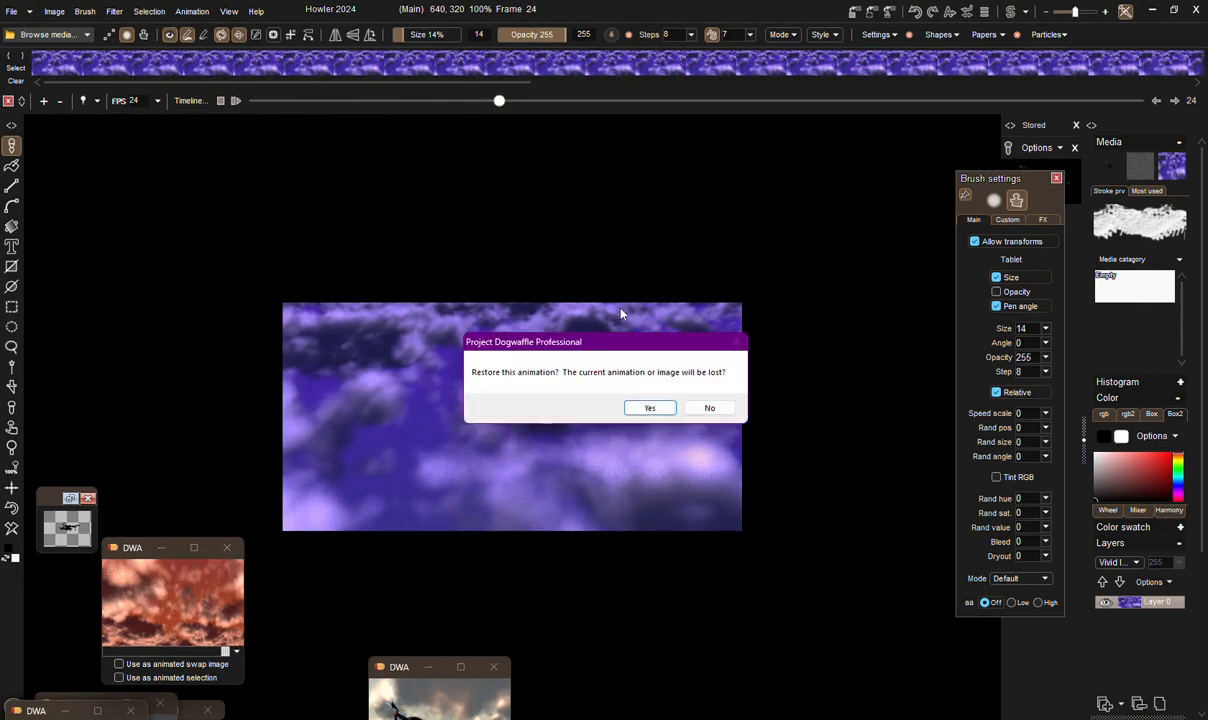
click(650, 408)
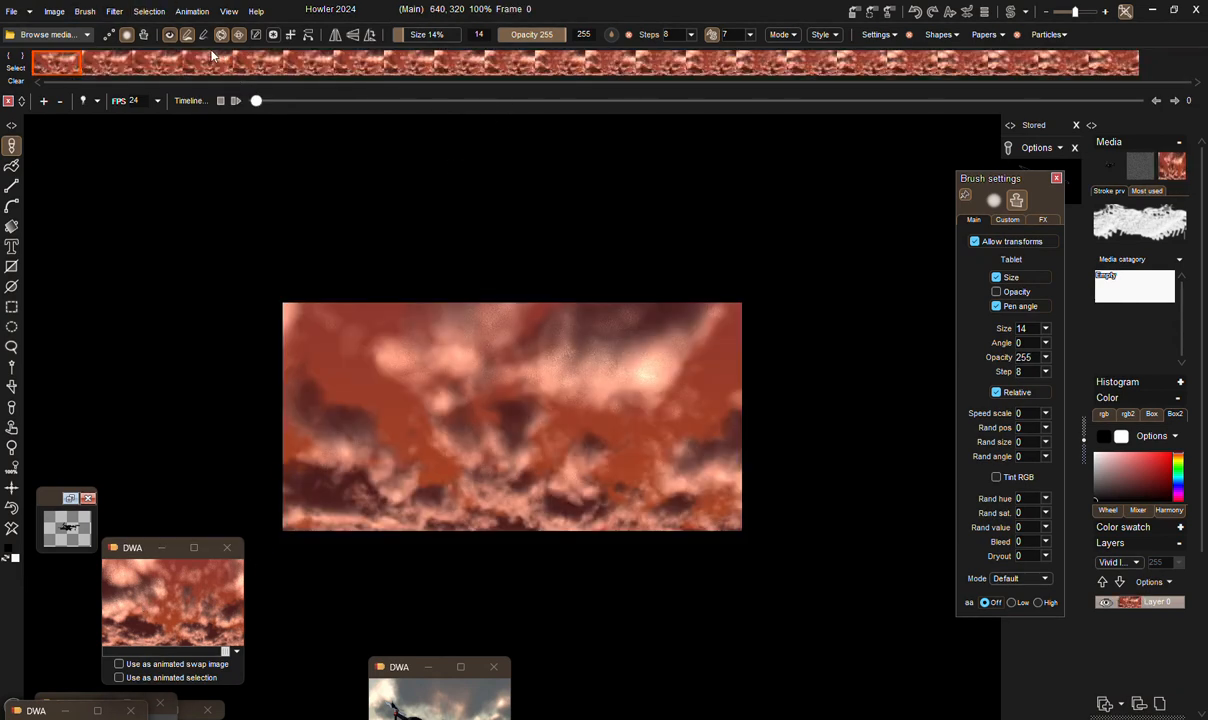
Generate extrapolated frames with 5 tweens using the Motion prediction module and close it.
click(116, 12)
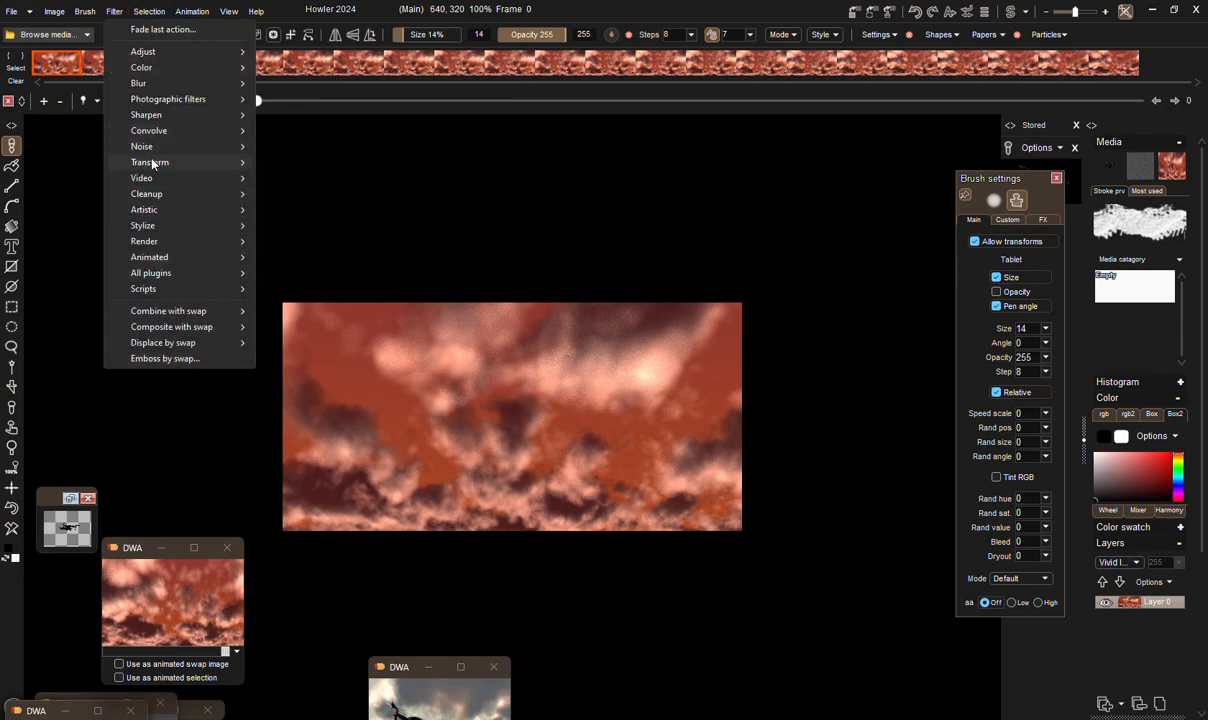
mouse_move(150, 257)
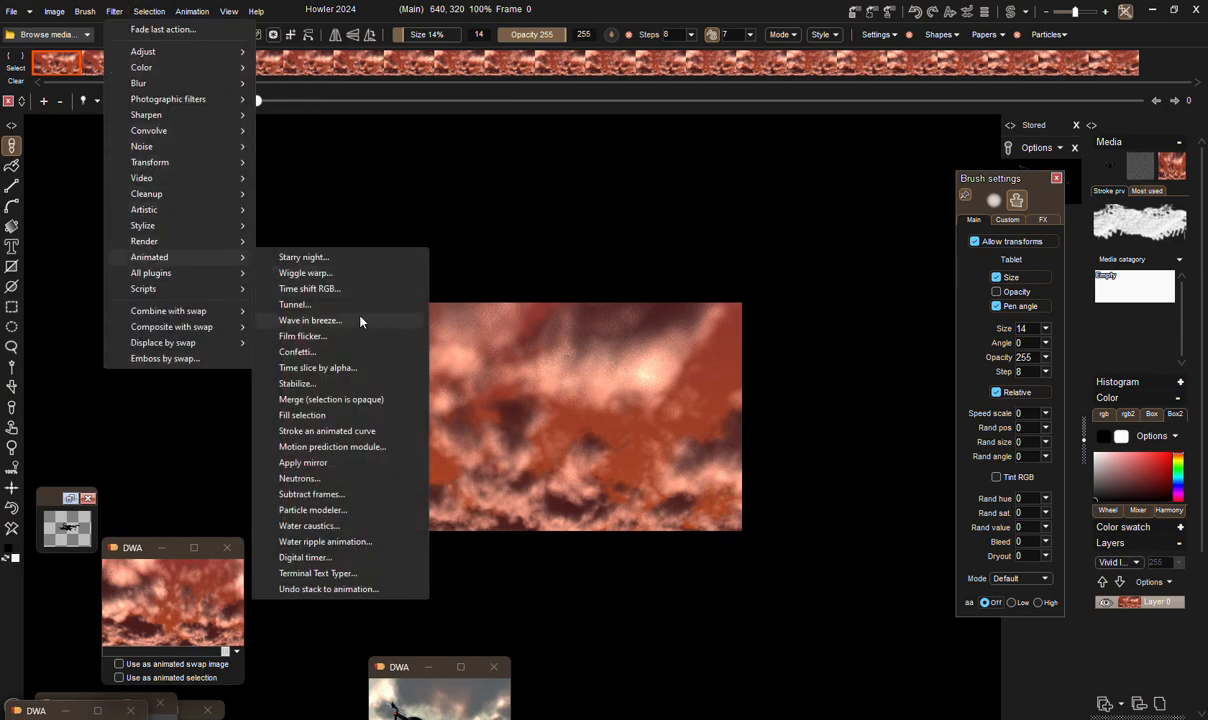
click(313, 449)
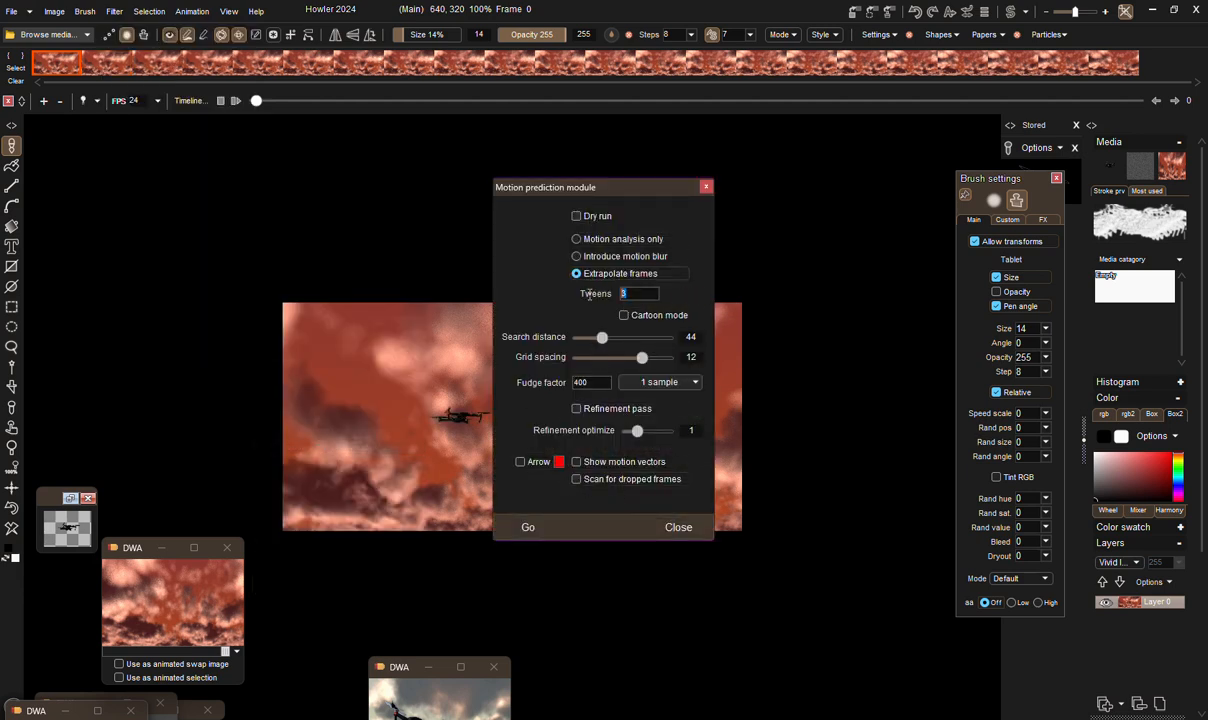
text(5)
click(528, 527)
click(582, 408)
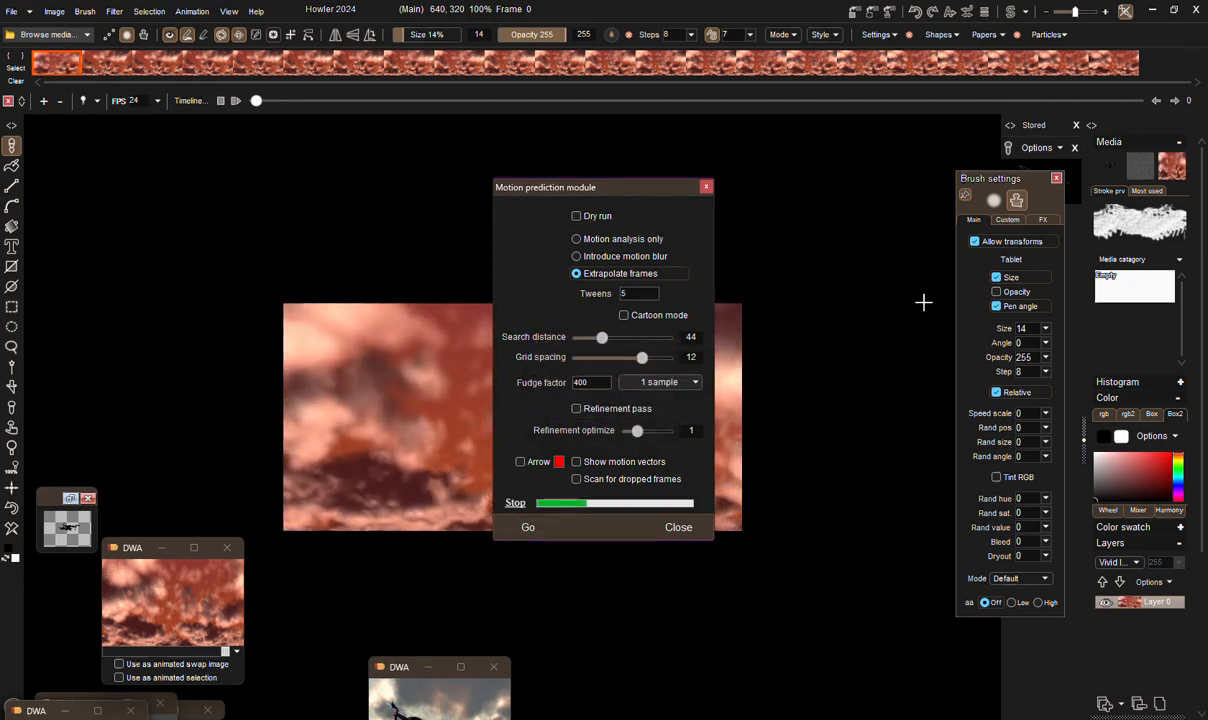
drag(561, 182, 815, 201)
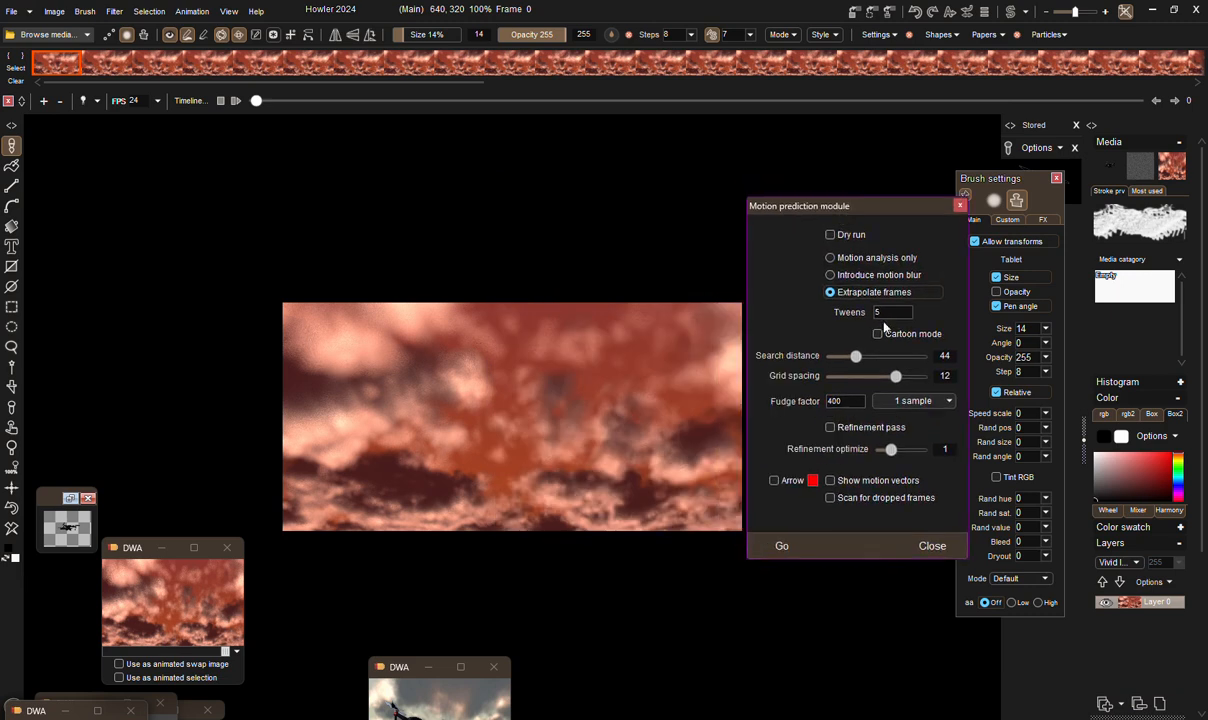
click(931, 546)
Play back the extended red cloud animation, return to frame 0 and remove the unwanted frames at the start.
click(236, 101)
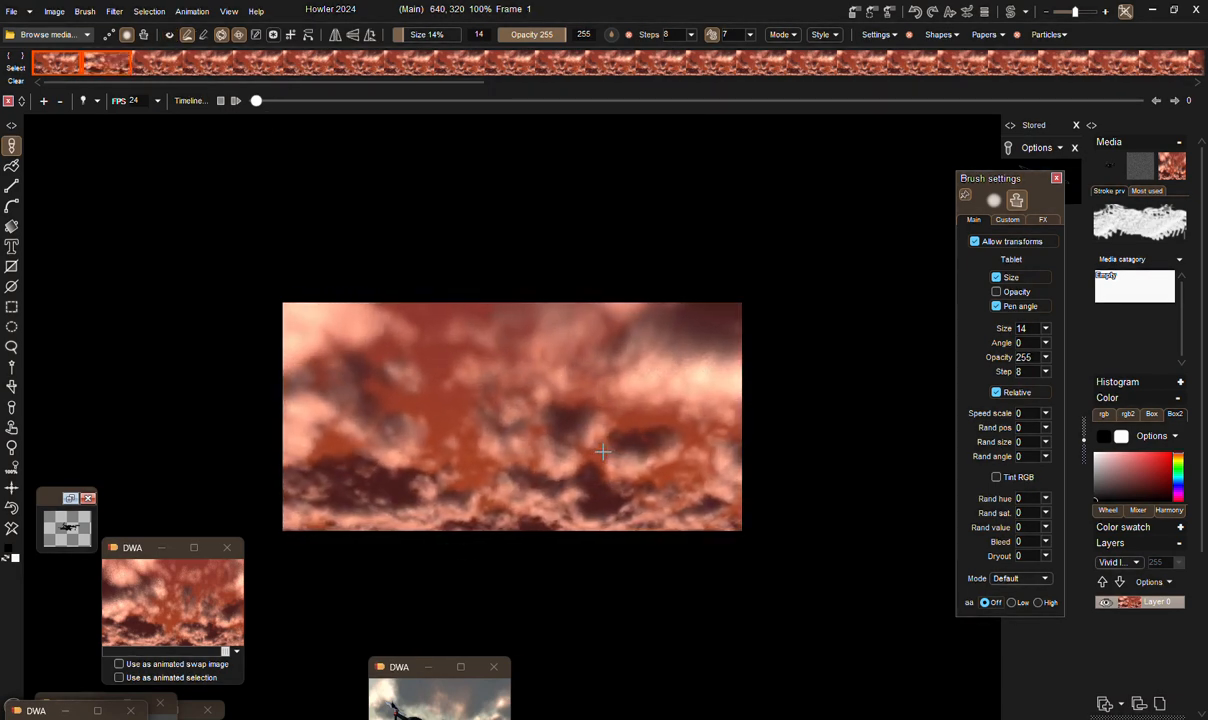
mouse_move(258, 100)
mouse_down()
mouse_move(932, 100)
mouse_move(996, 84)
mouse_move(194, 55)
mouse_move(361, 64)
mouse_move(238, 94)
mouse_up()
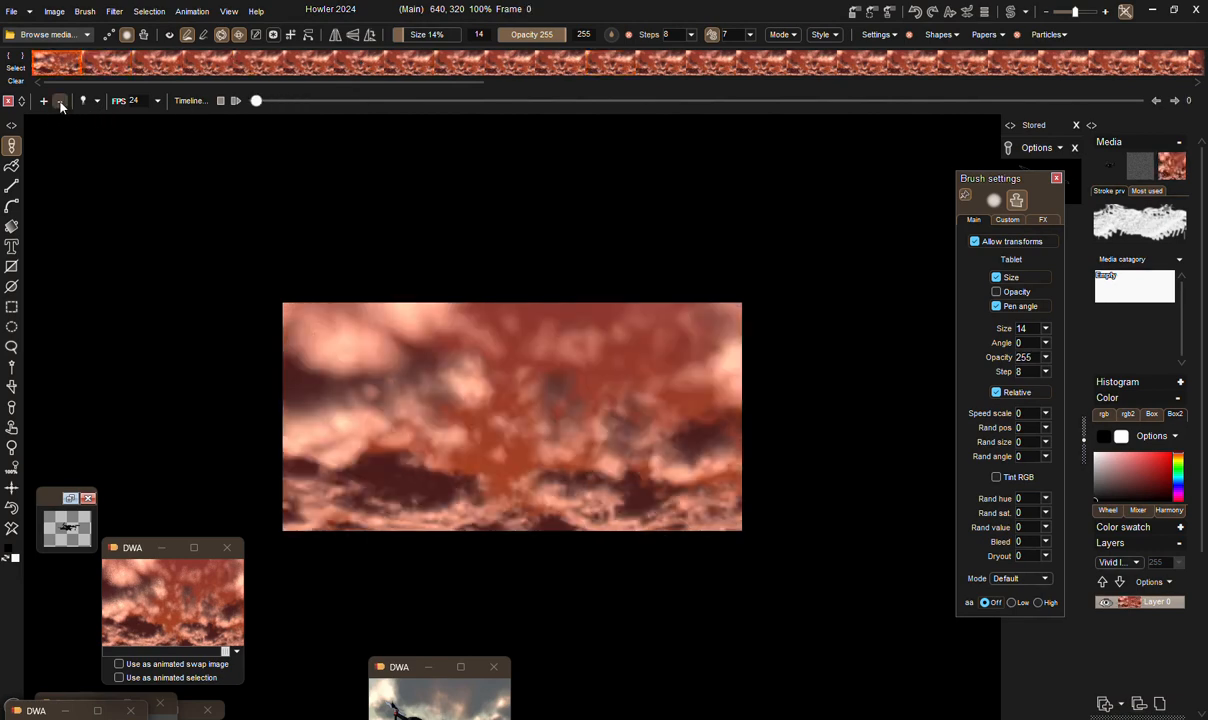
drag(263, 99, 245, 75)
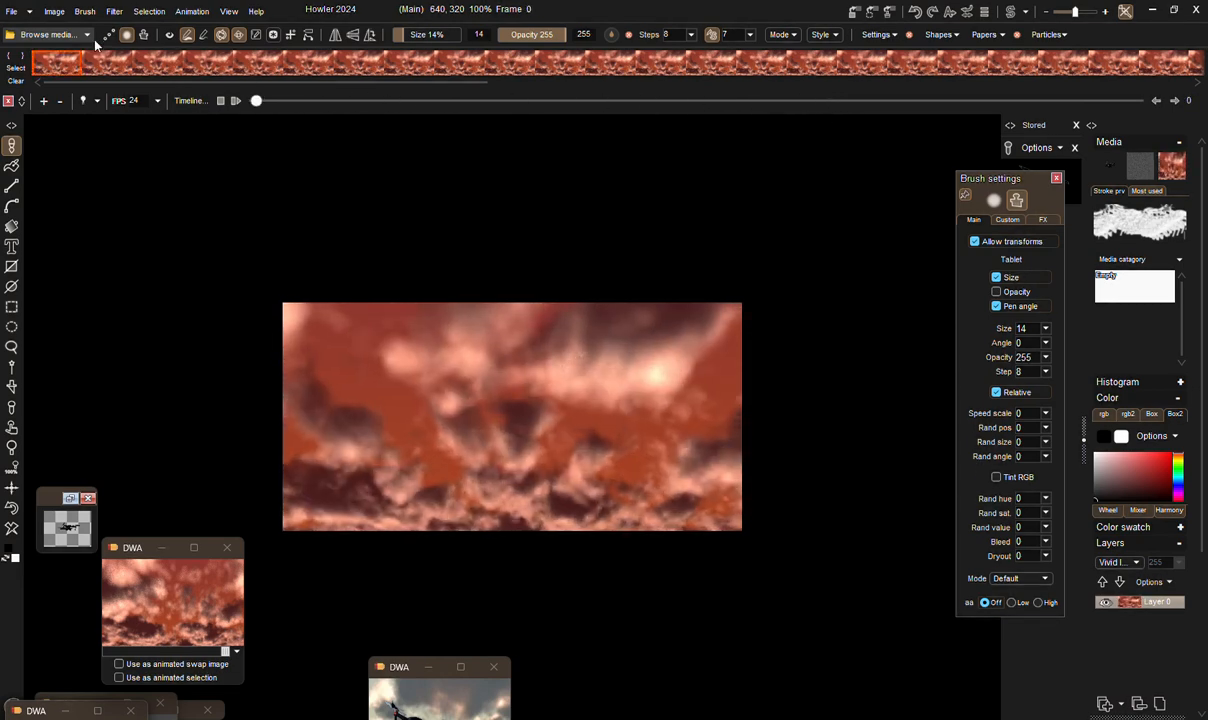
Recolour every frame of the red cloud animation blue with hue 59, saturation 116 and value 267.
click(115, 12)
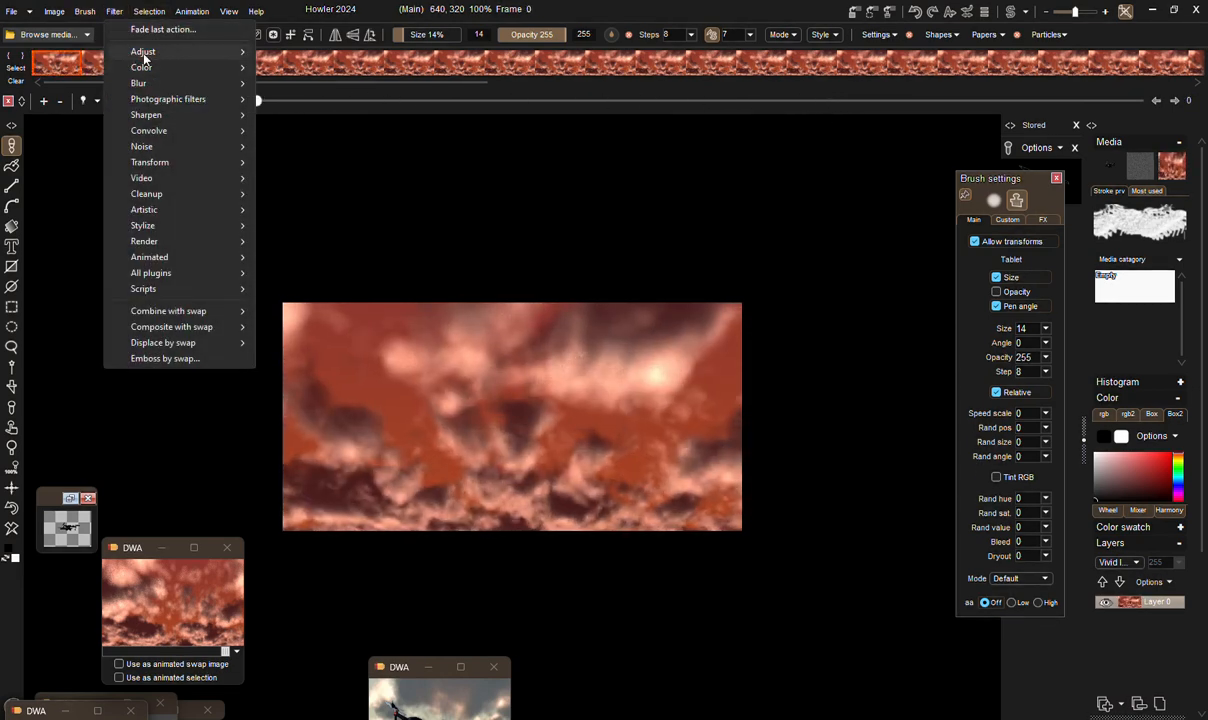
mouse_move(144, 59)
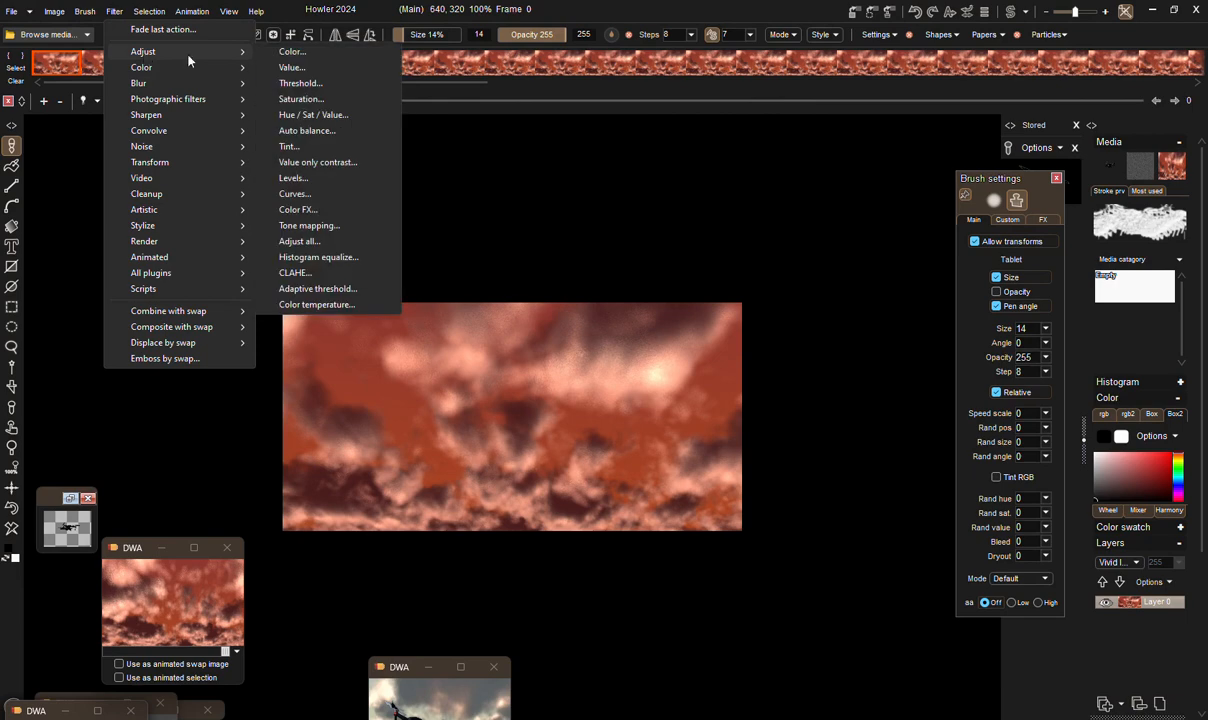
click(314, 116)
drag(608, 333, 575, 339)
drag(598, 286, 171, 192)
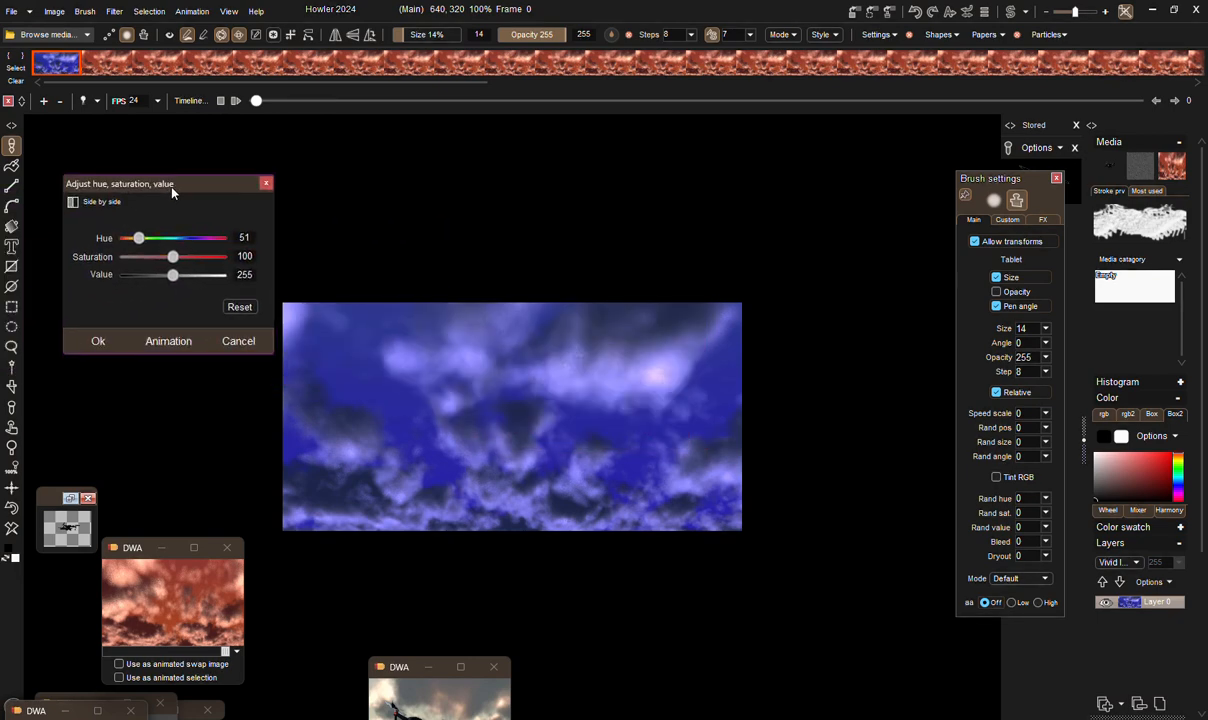
drag(179, 262, 142, 240)
click(183, 258)
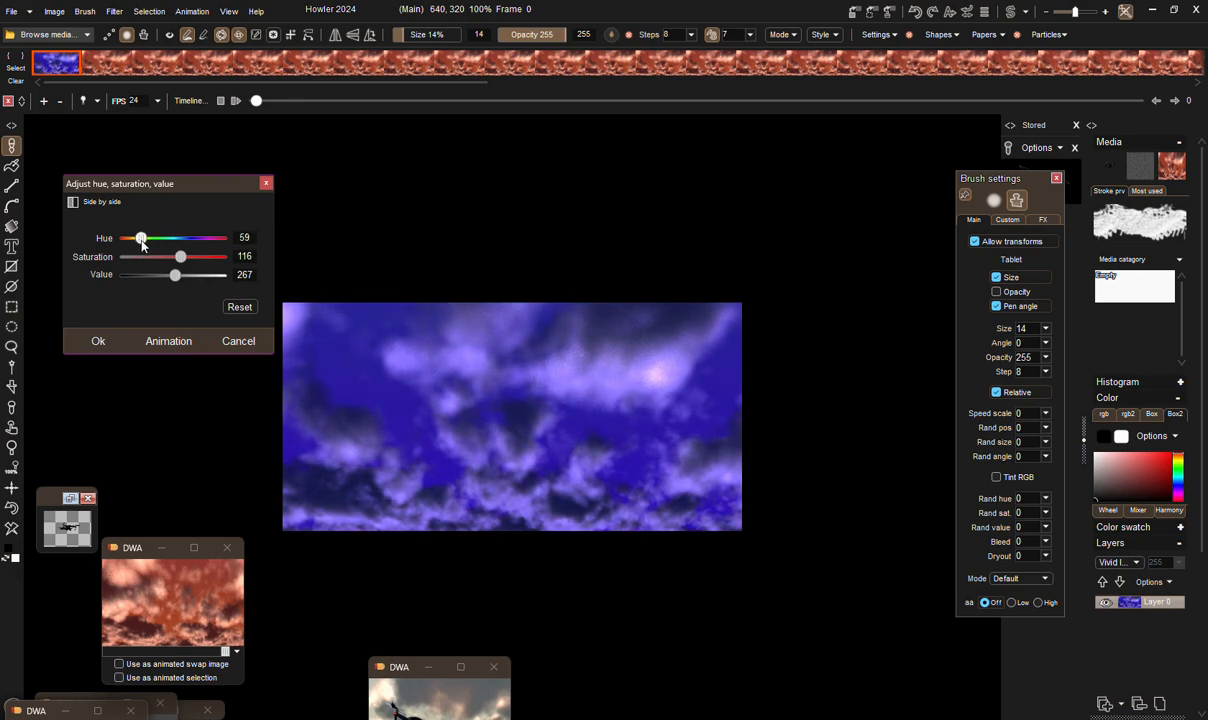
click(169, 341)
click(527, 437)
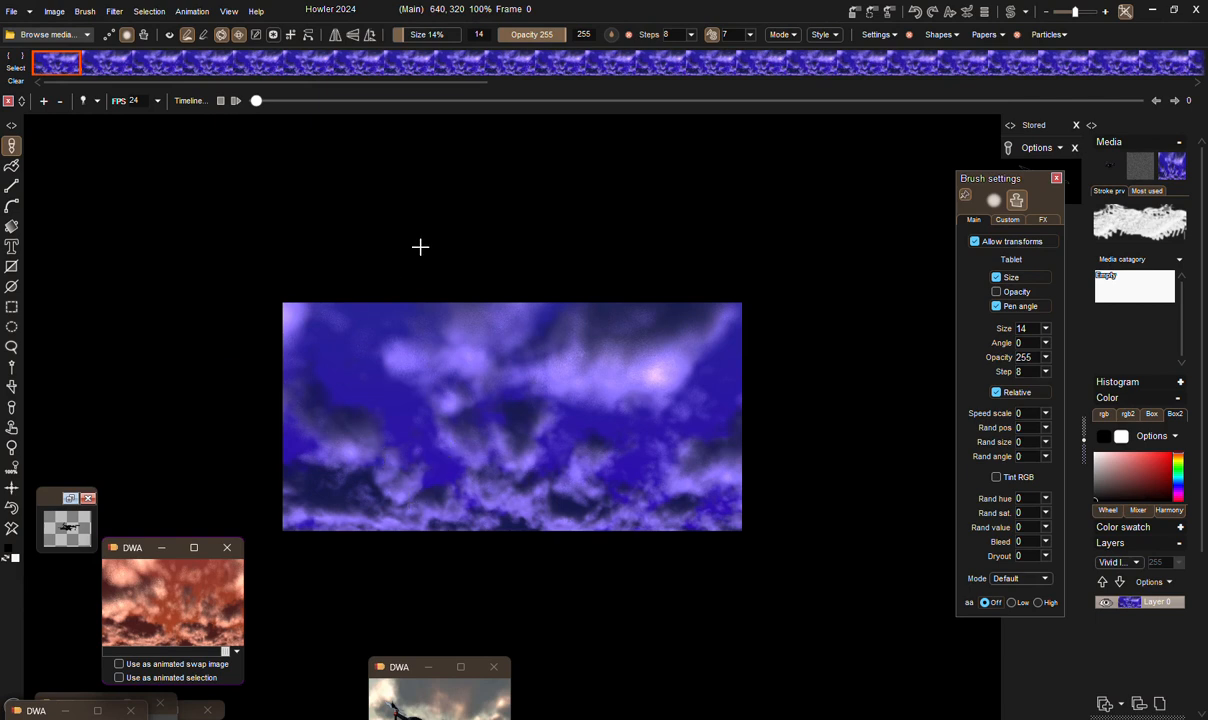
Store the blue cloud animation to disc and place its thumbnail above the canvas beside the brush settings.
click(192, 11)
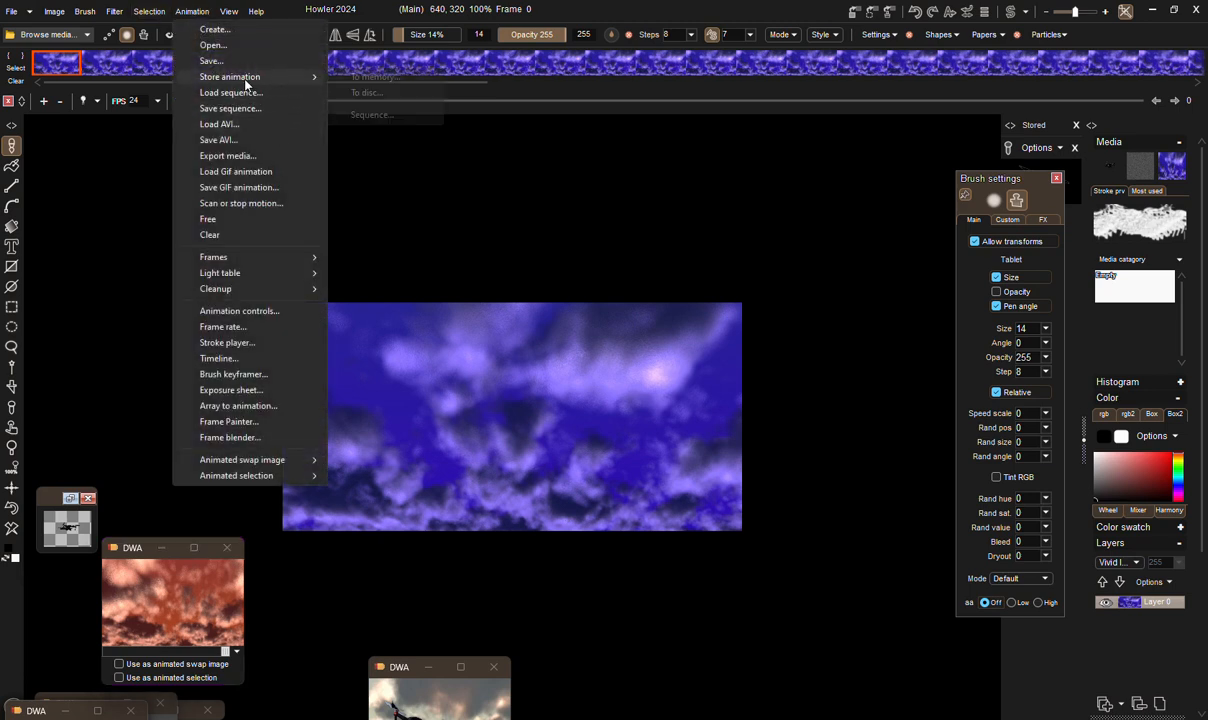
click(357, 92)
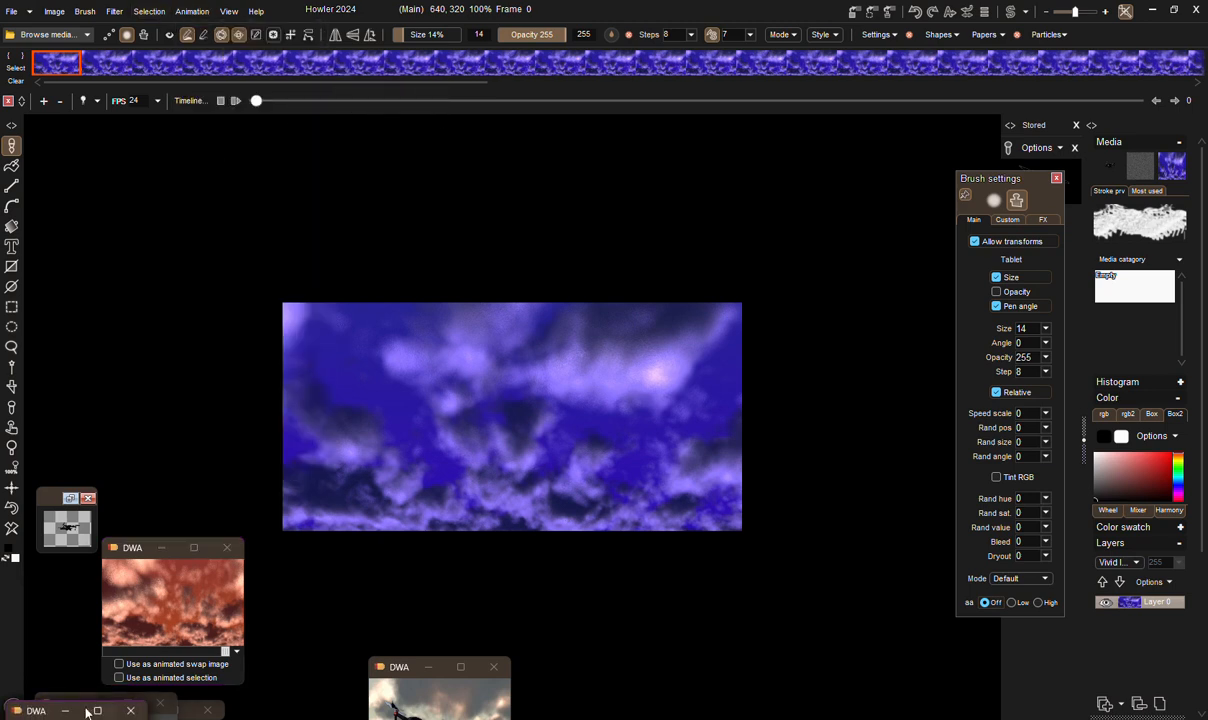
drag(37, 716, 815, 176)
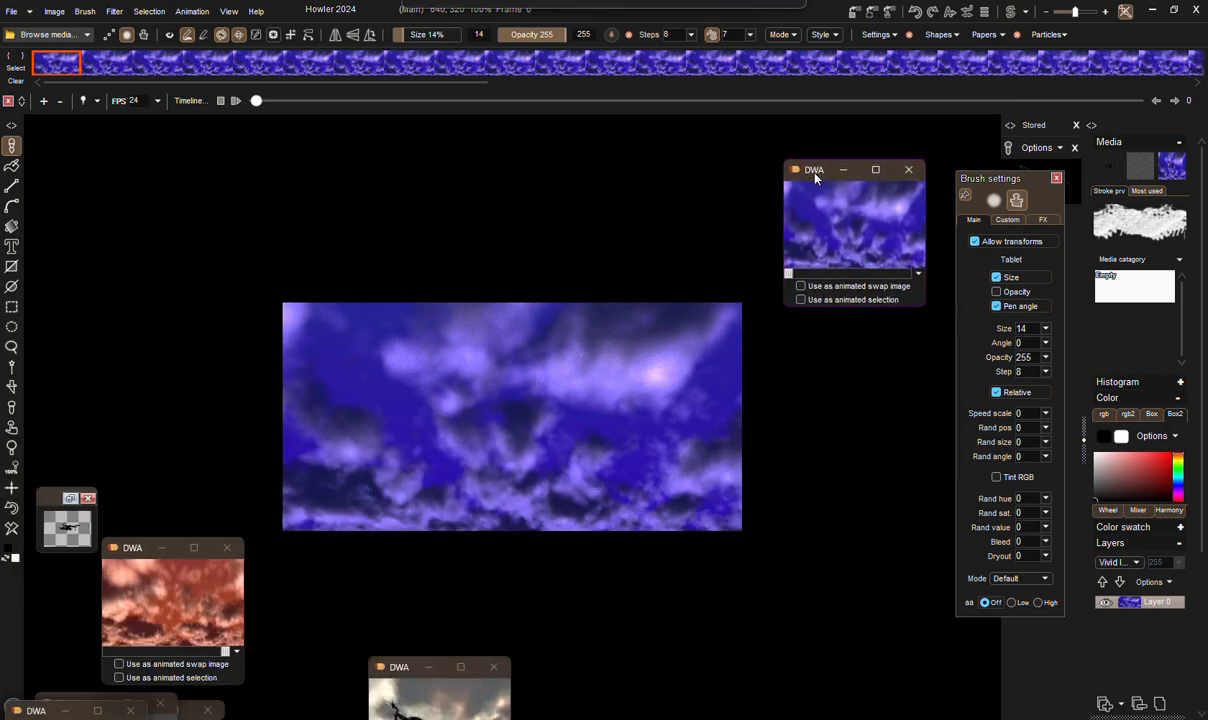
Restore the stored red cloud animation from its thumbnail and scrub the thumbnail preview back to frame 2.
drag(131, 553, 120, 289)
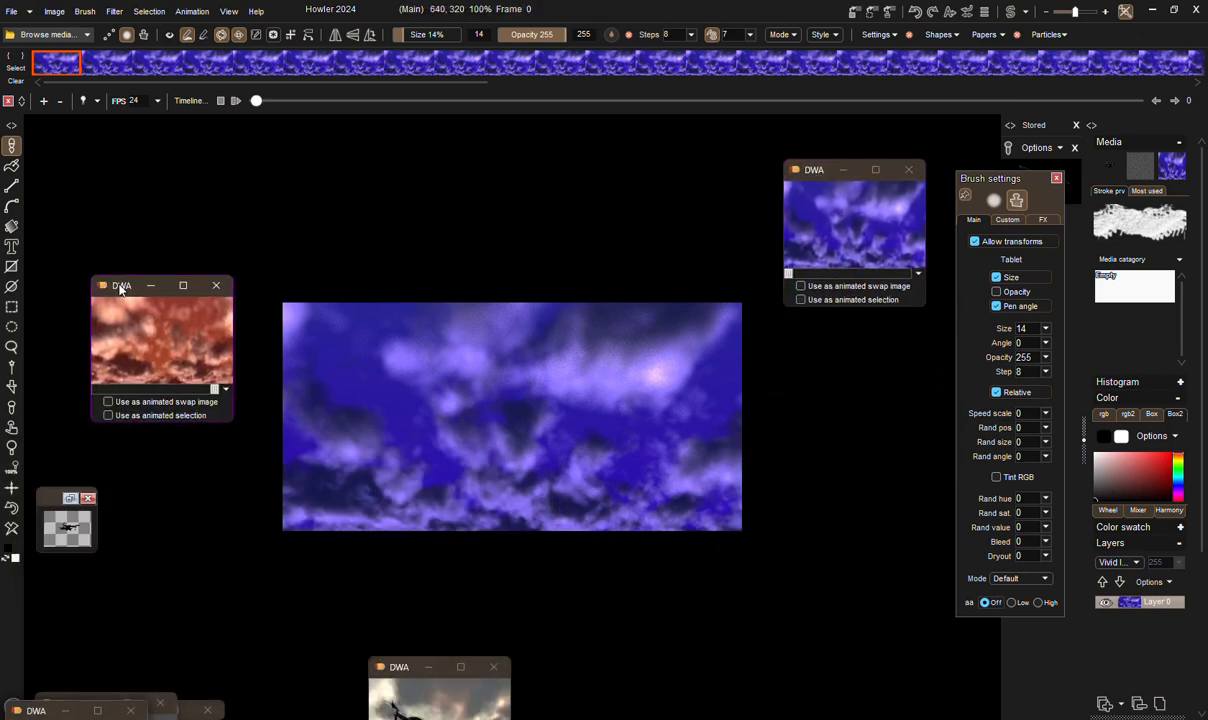
click(156, 335)
click(628, 392)
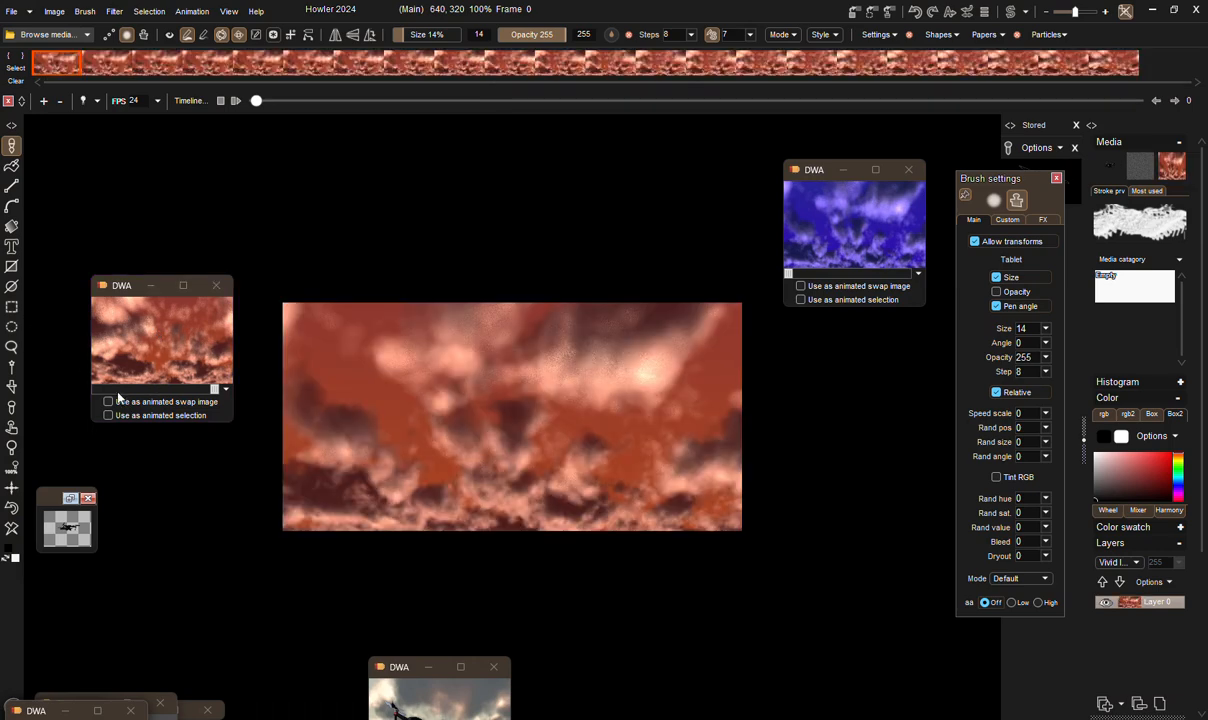
drag(215, 389, 108, 390)
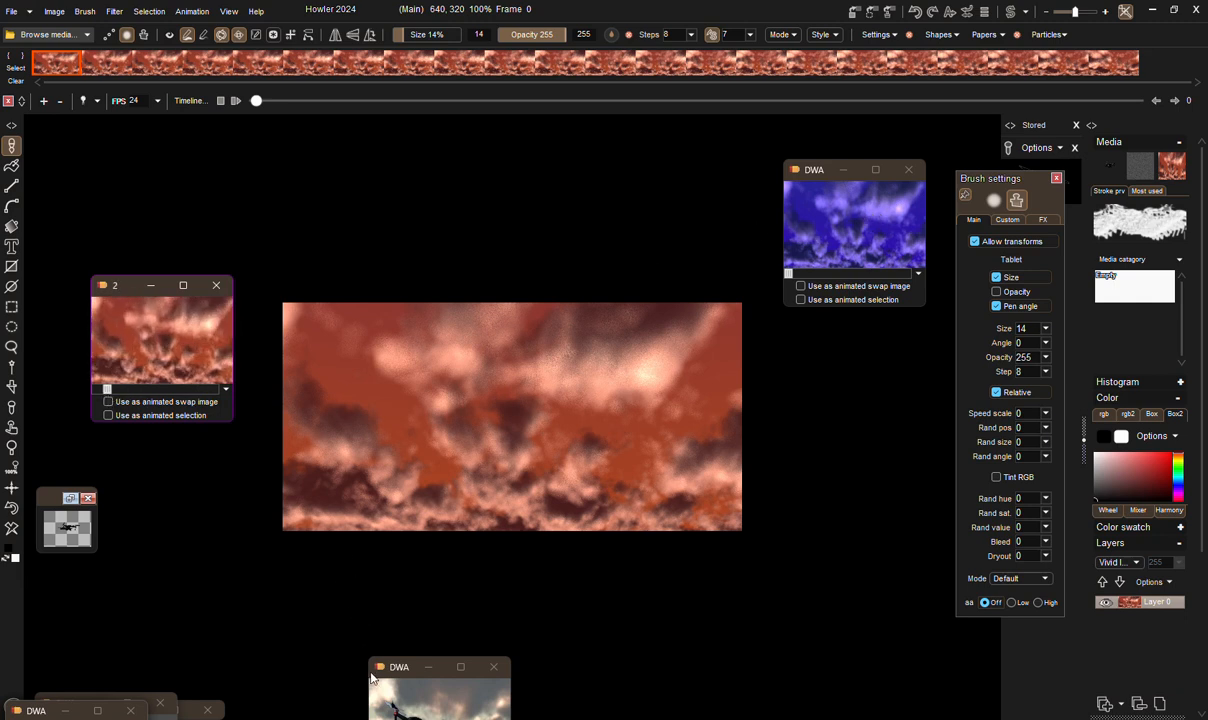
Arrange the stored drone and grey cloud thumbnails around the canvas, with the grey cloud preview at frame 0.
drag(398, 675, 344, 592)
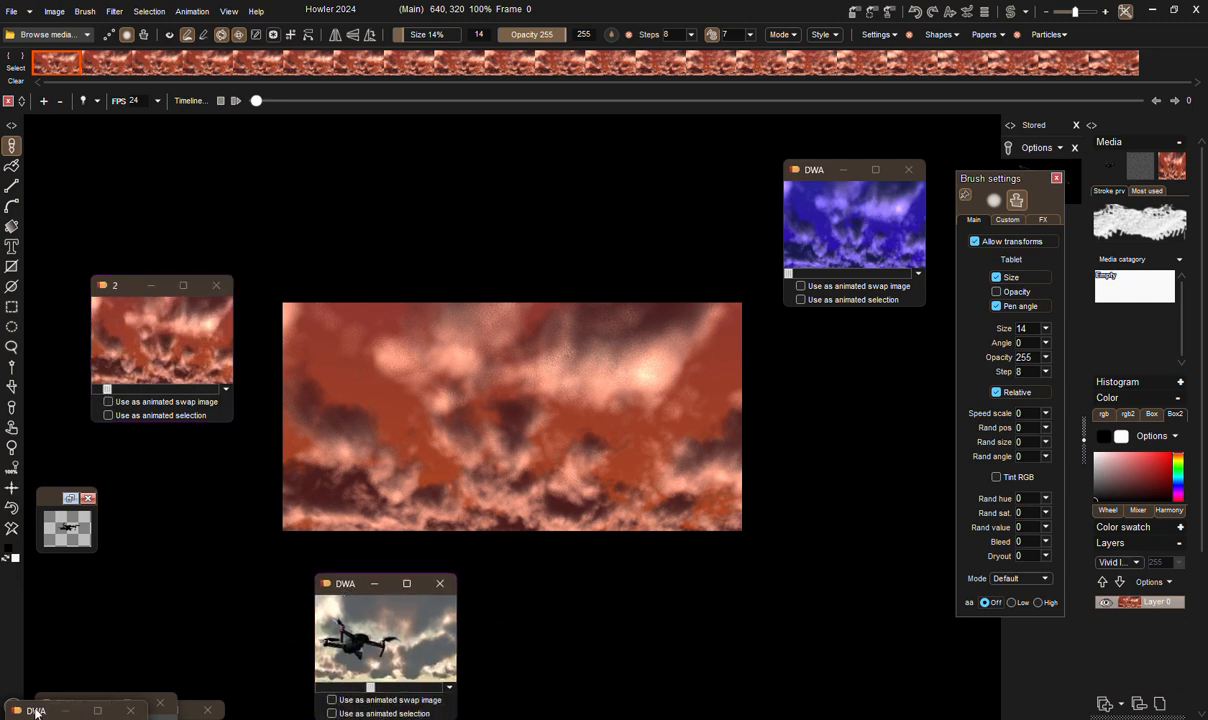
drag(39, 702, 533, 609)
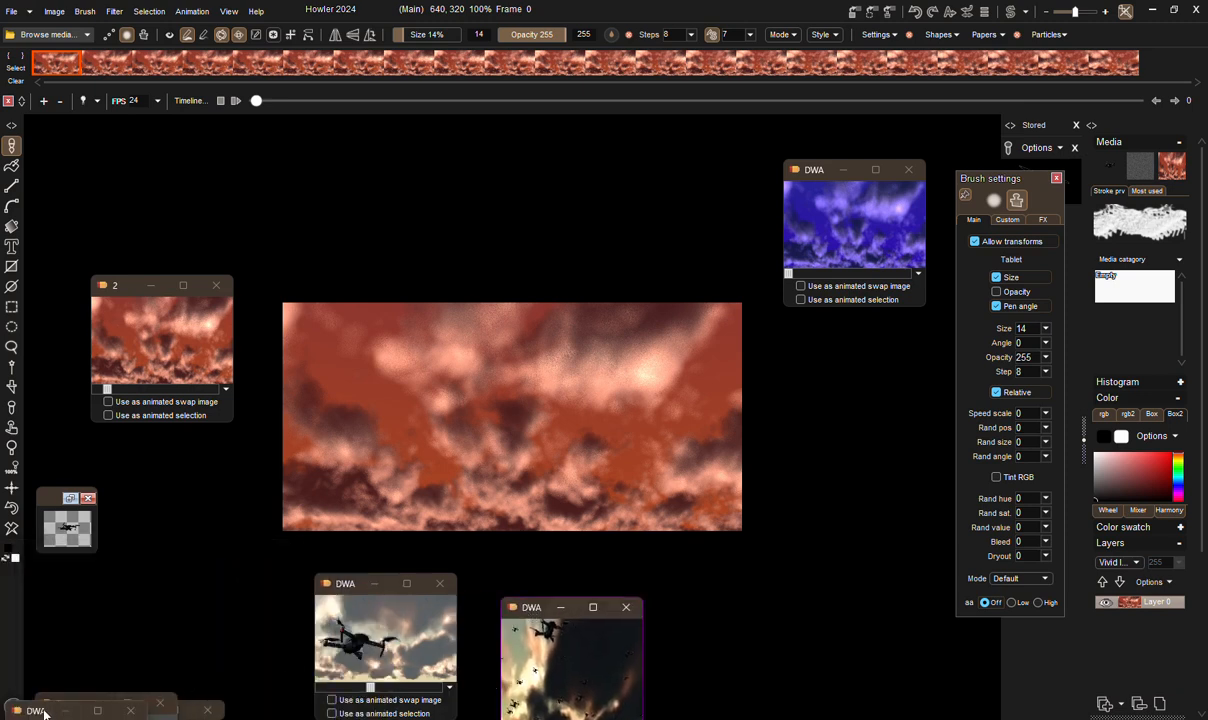
drag(37, 710, 147, 541)
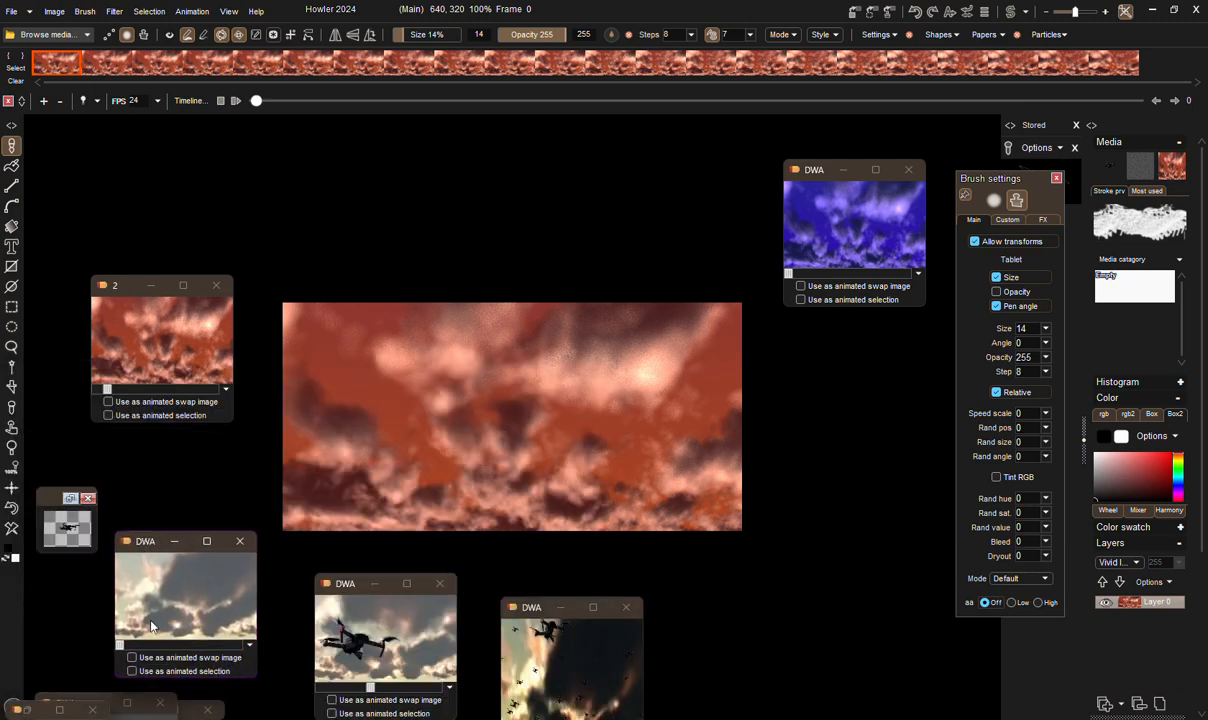
mouse_move(126, 648)
mouse_down()
mouse_move(252, 645)
mouse_move(118, 645)
mouse_up()
drag(155, 547, 138, 497)
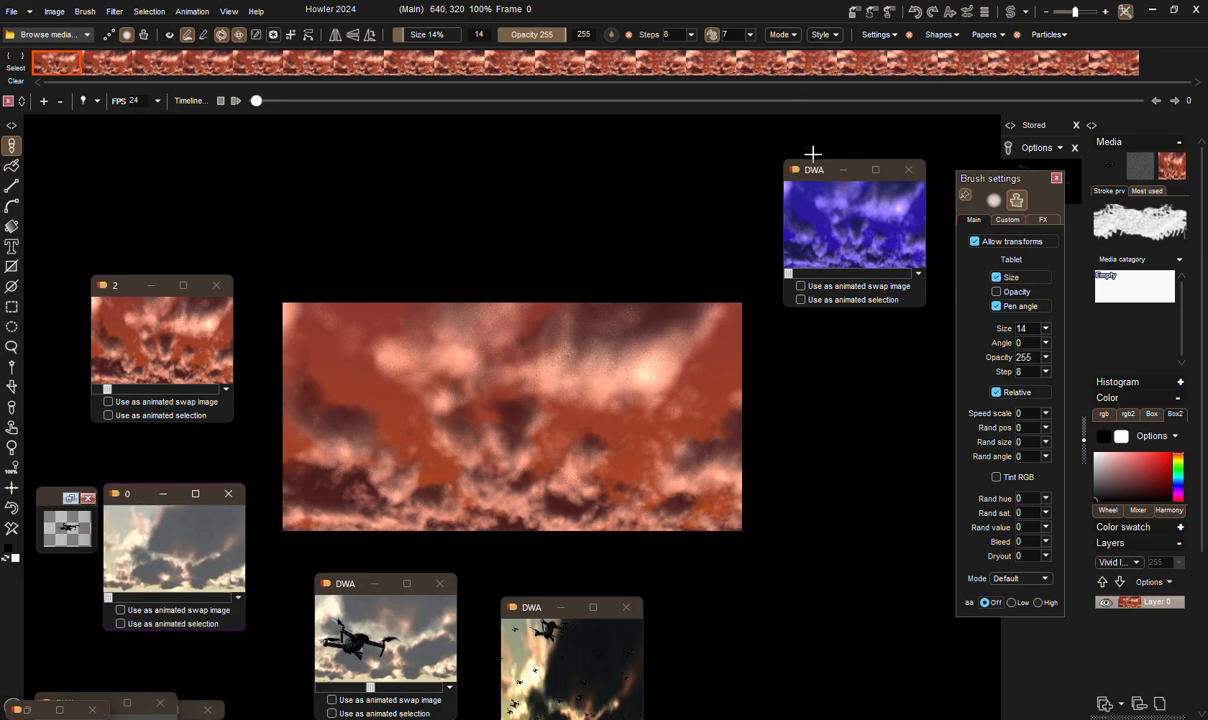
Restore the stored blue cloud animation and play it back.
click(814, 209)
click(648, 405)
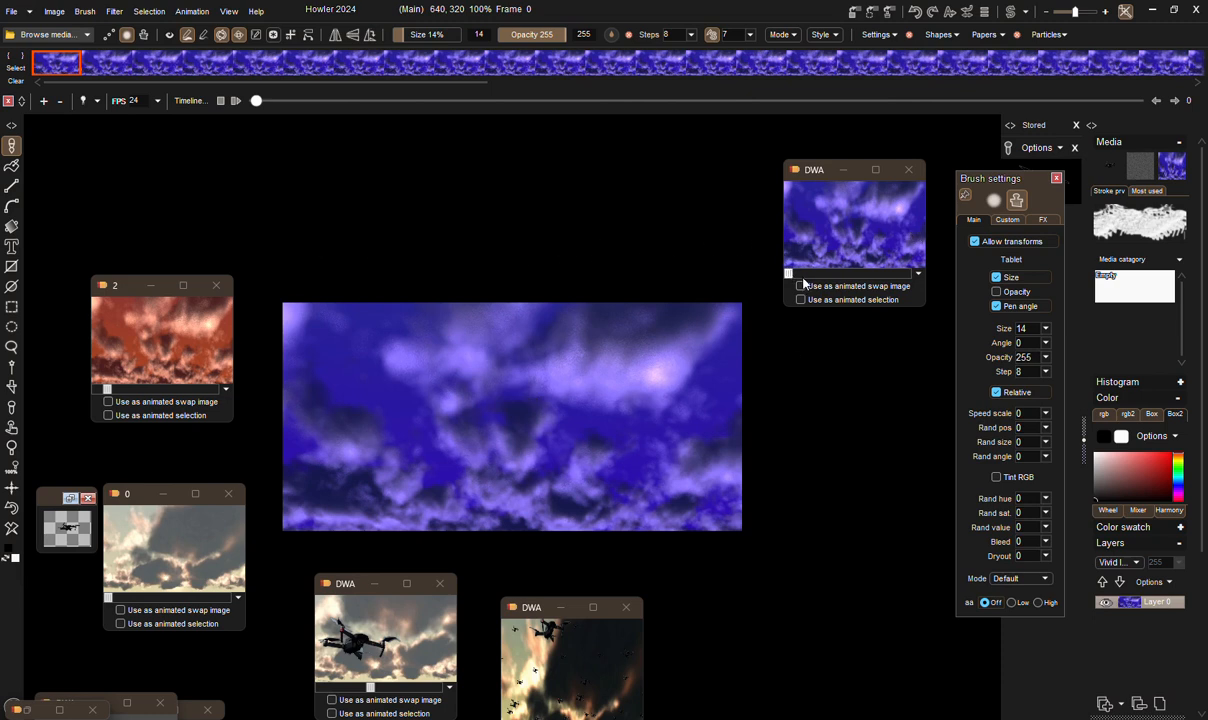
click(236, 101)
Restore the stored grey cloud animation to check its frame size and bring back the blue clouds.
double_click(160, 553)
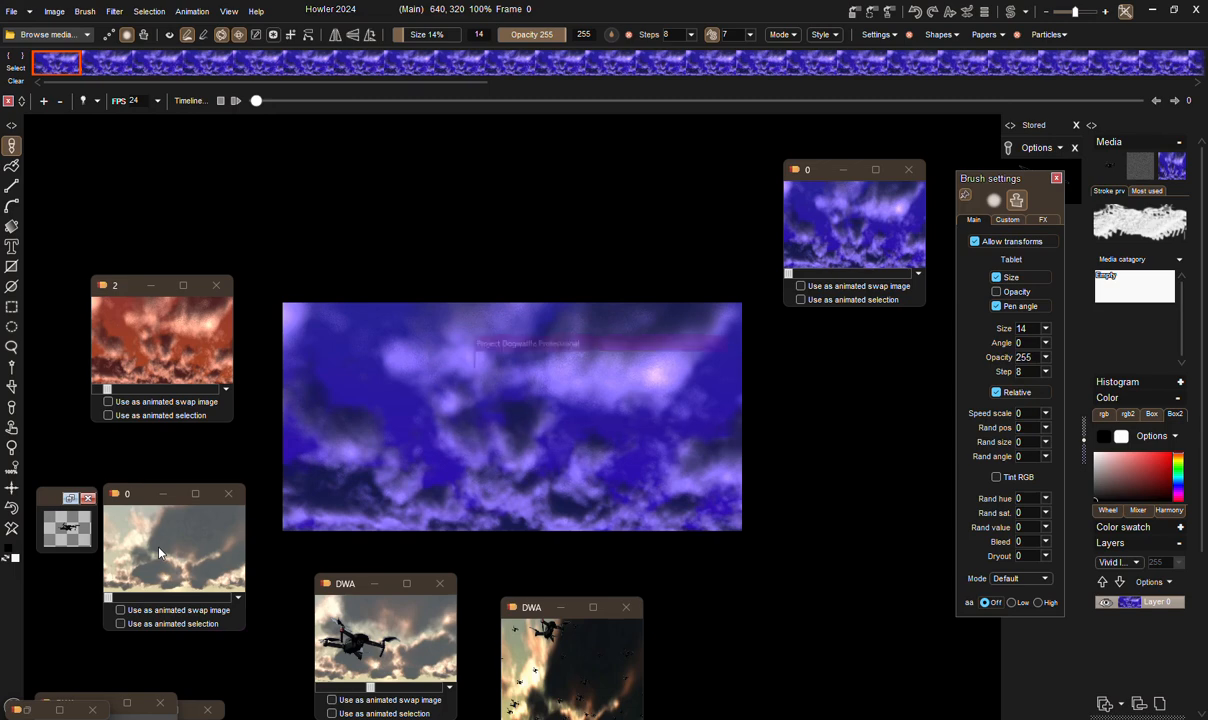
click(652, 408)
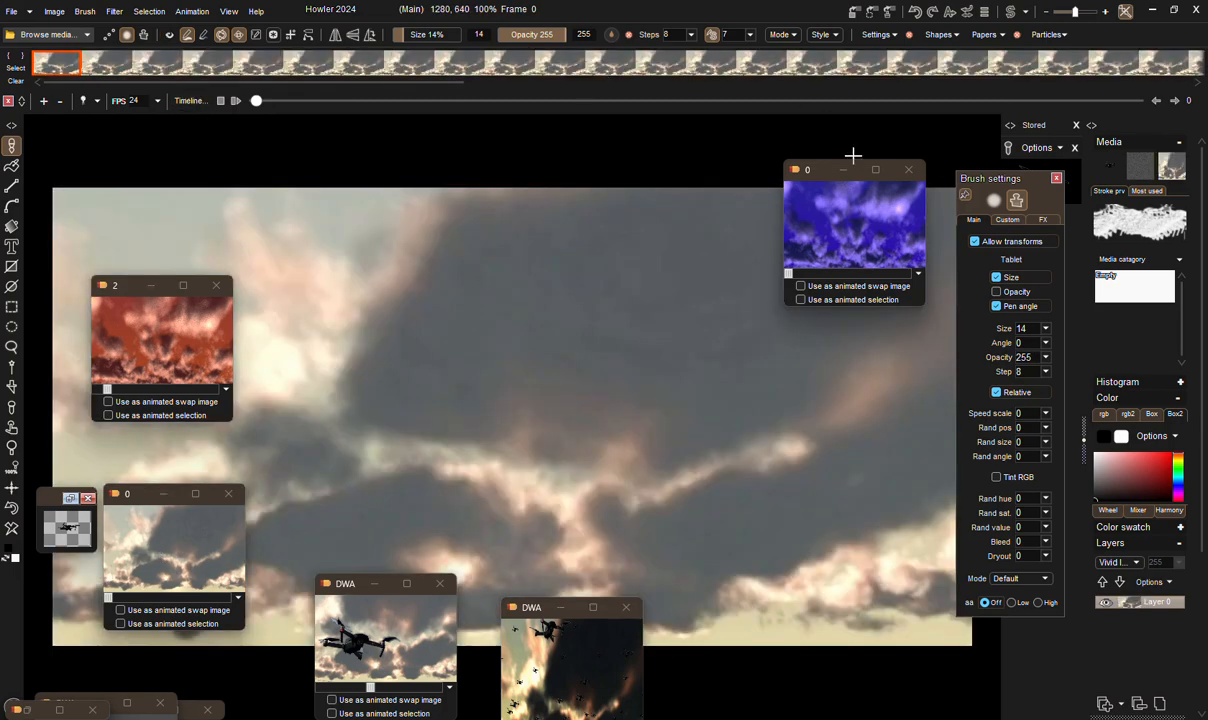
double_click(812, 214)
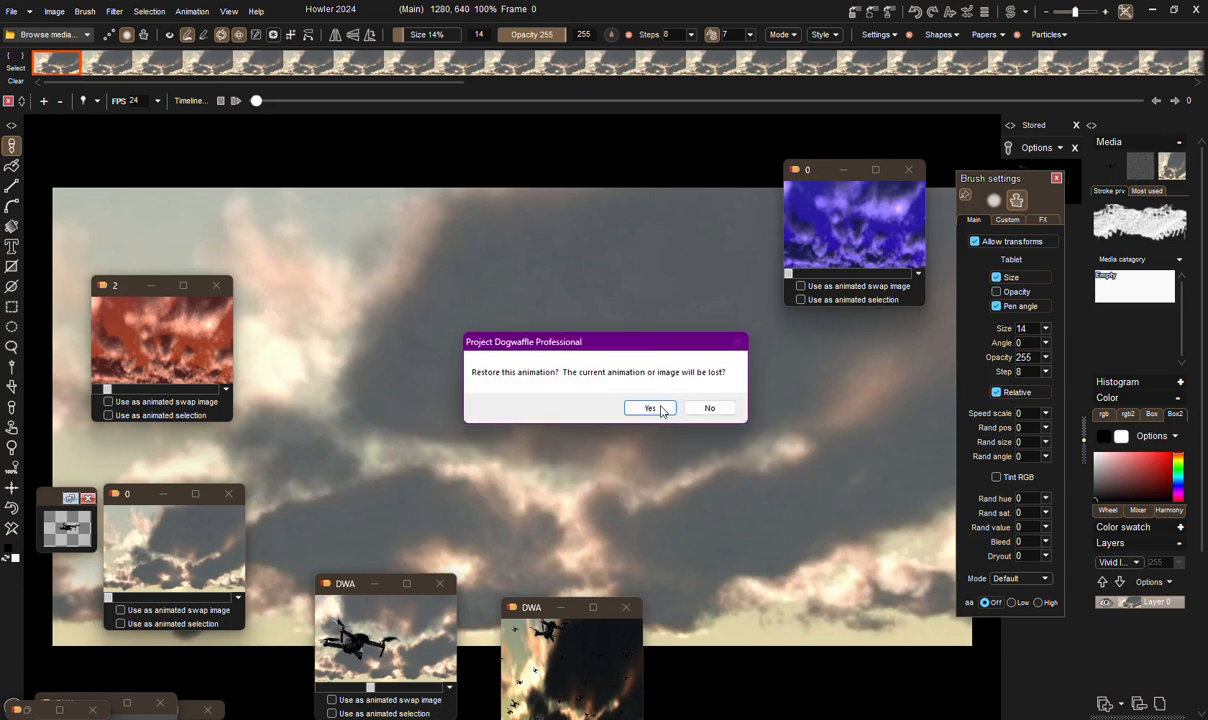
click(650, 407)
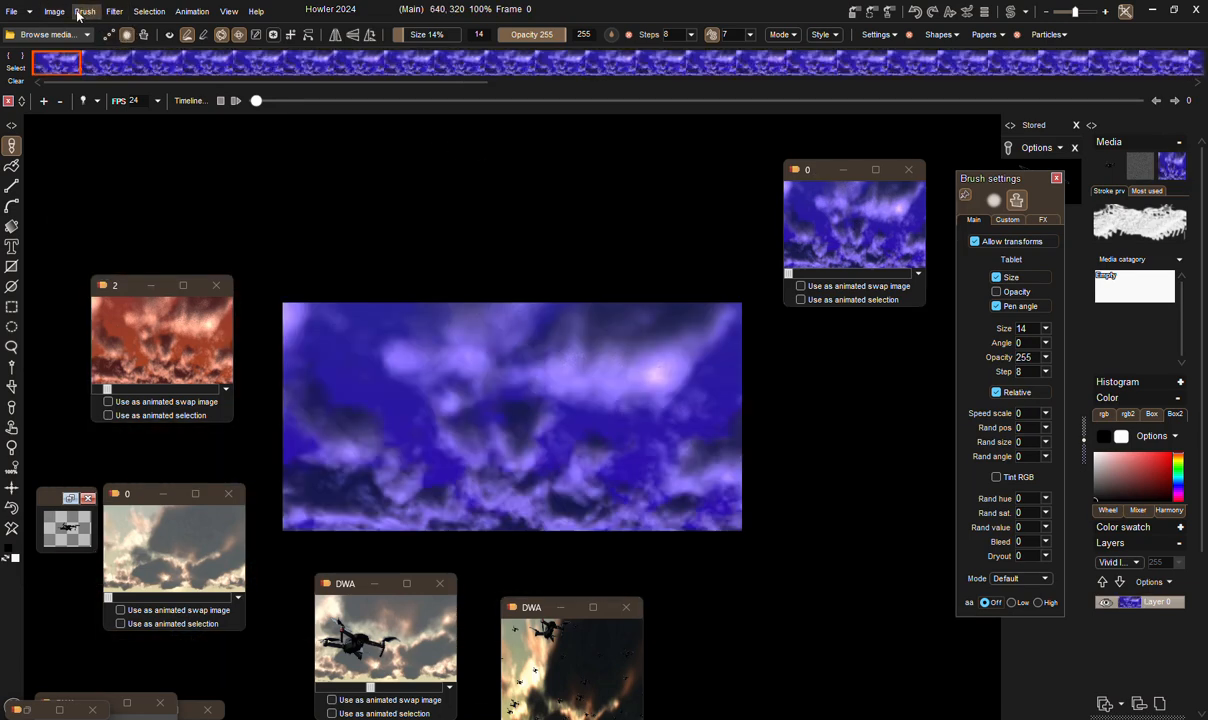
Resize the blue cloud animation to a width of 800 with the proportions locked.
click(54, 11)
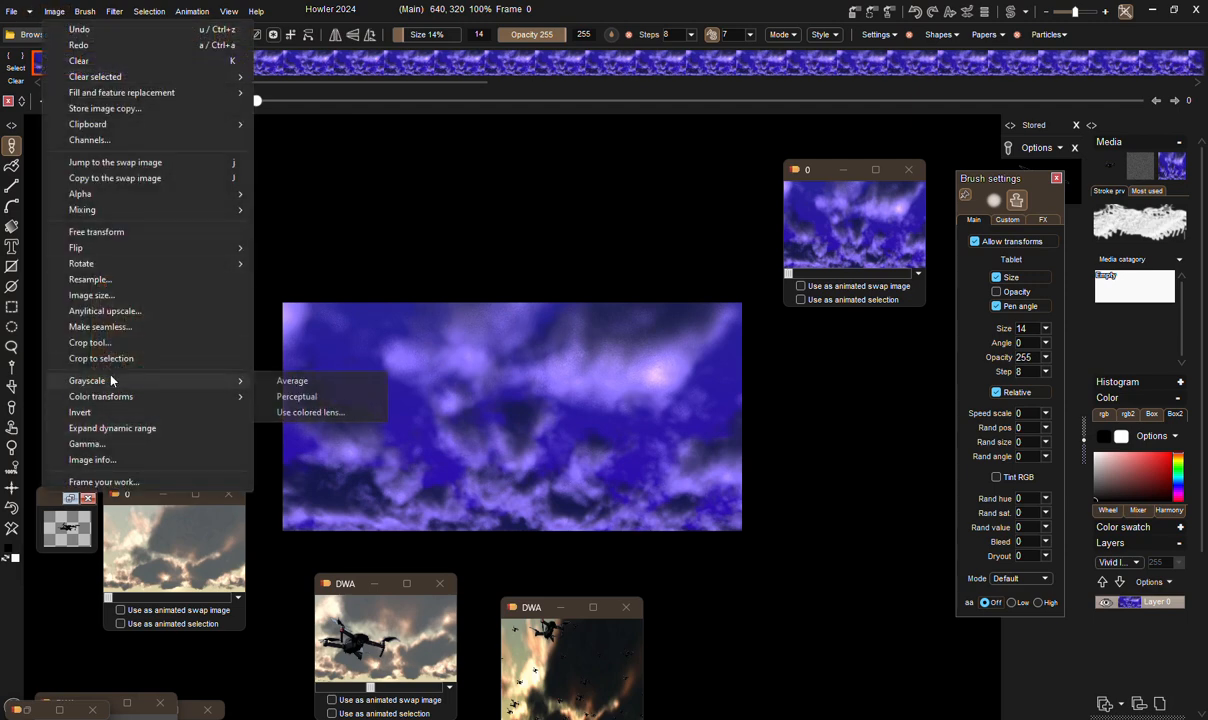
click(95, 295)
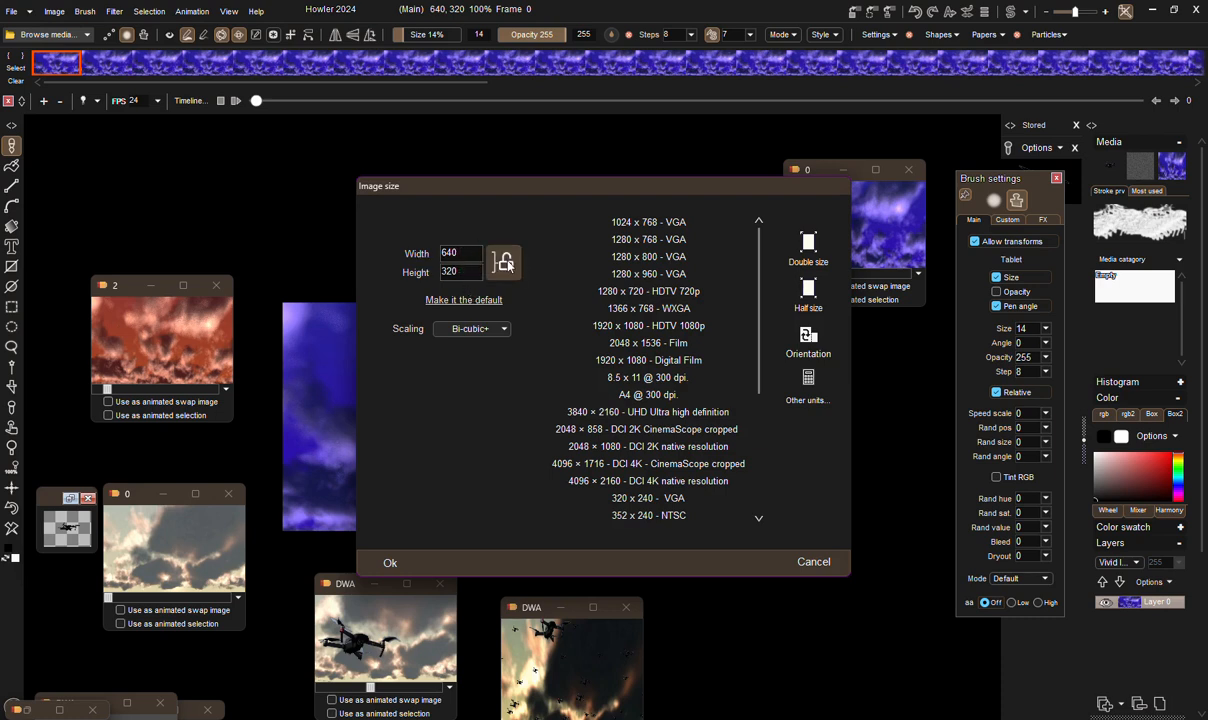
click(506, 262)
drag(473, 253, 391, 253)
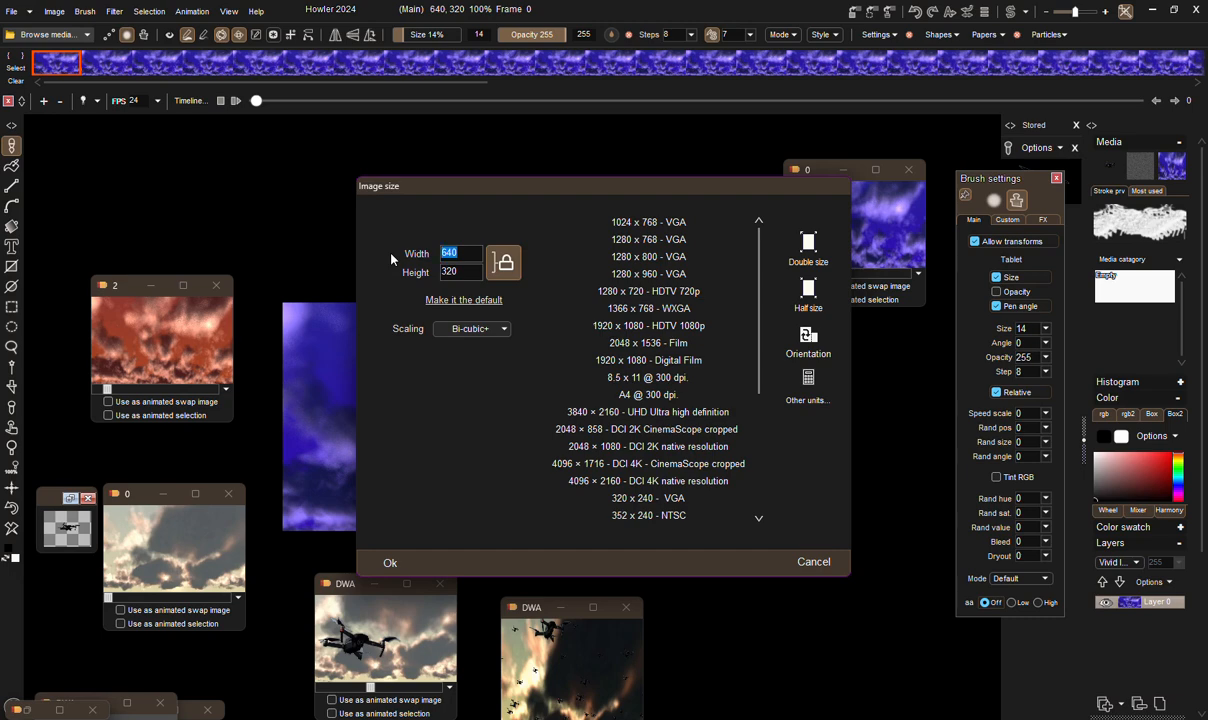
text(800)
click(390, 564)
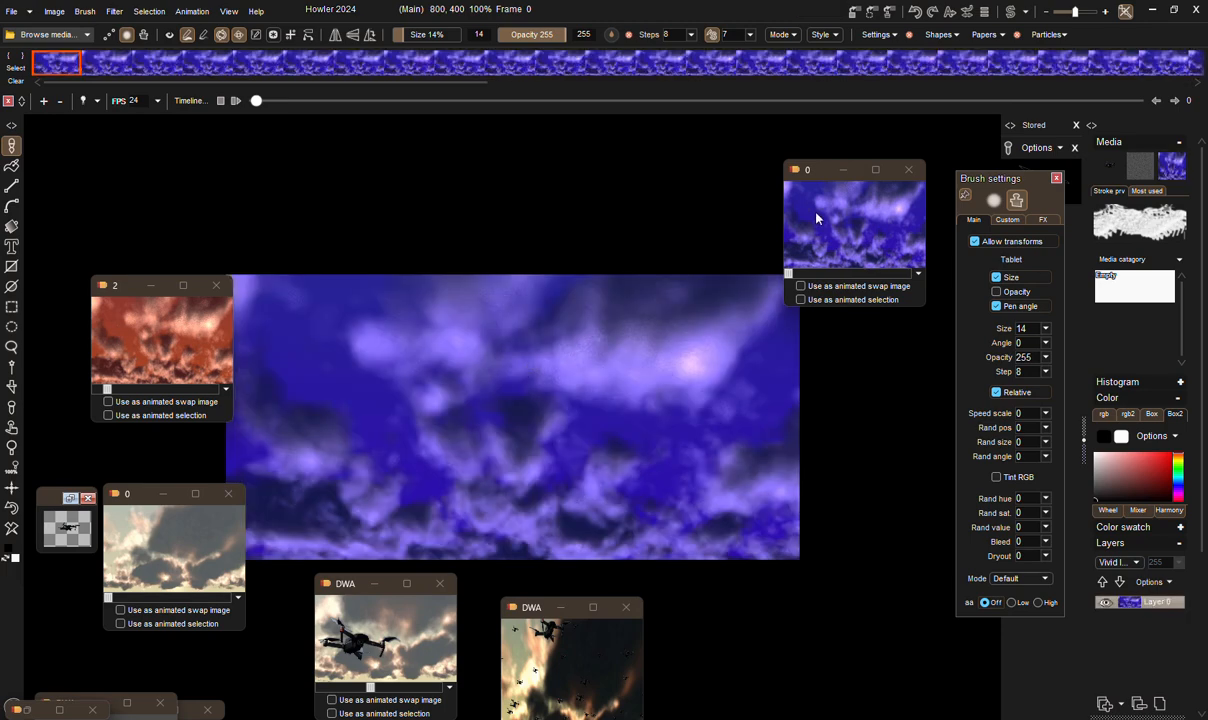
Discard the old blue cloud thumbnail and store the resized animation to disc in its place.
click(908, 169)
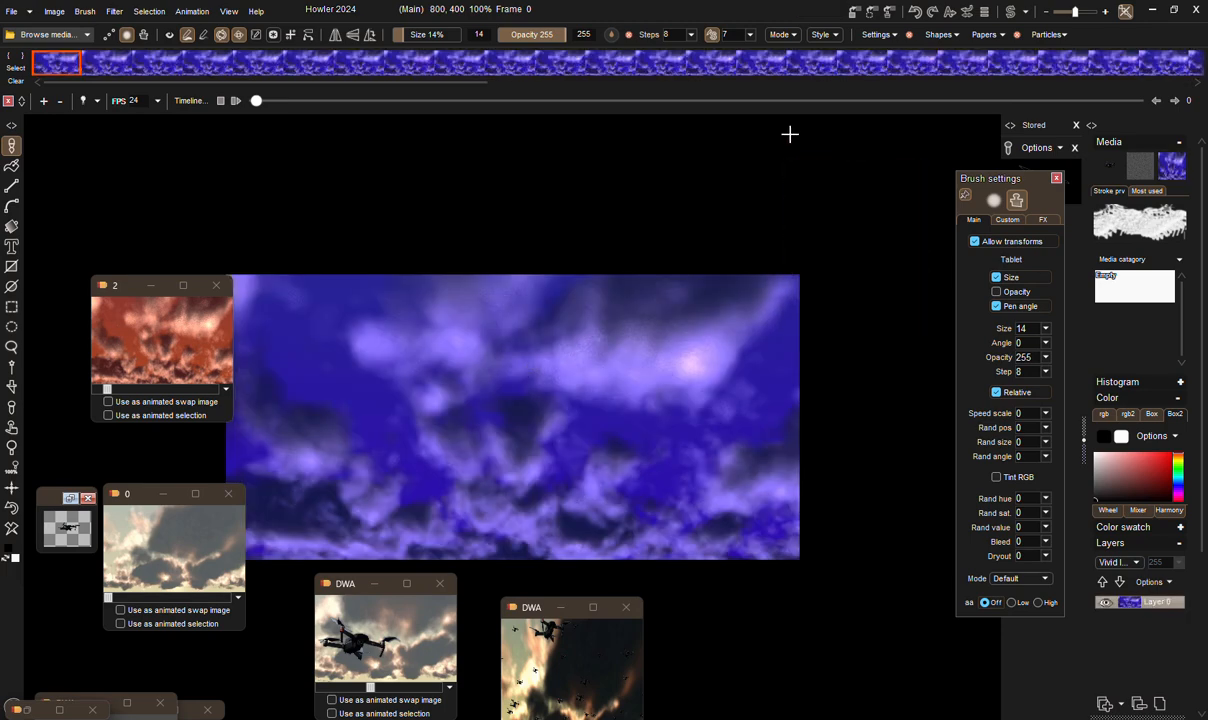
click(191, 11)
mouse_move(263, 80)
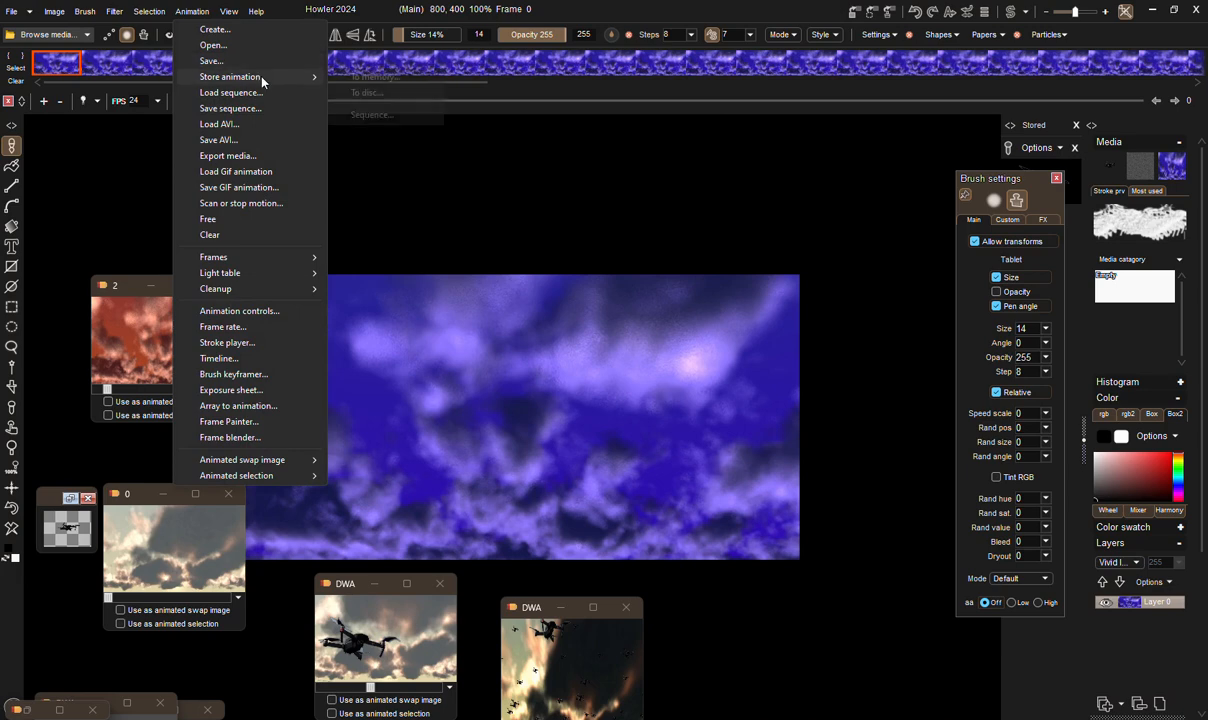
click(368, 92)
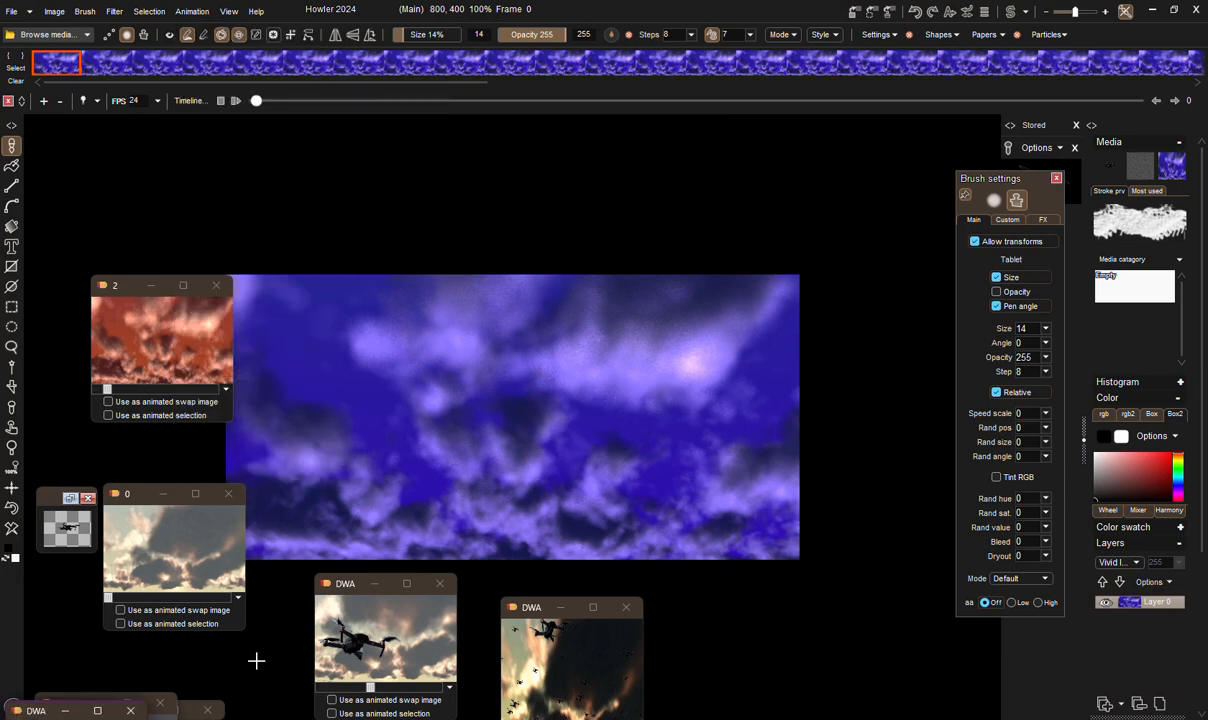
drag(40, 712, 824, 157)
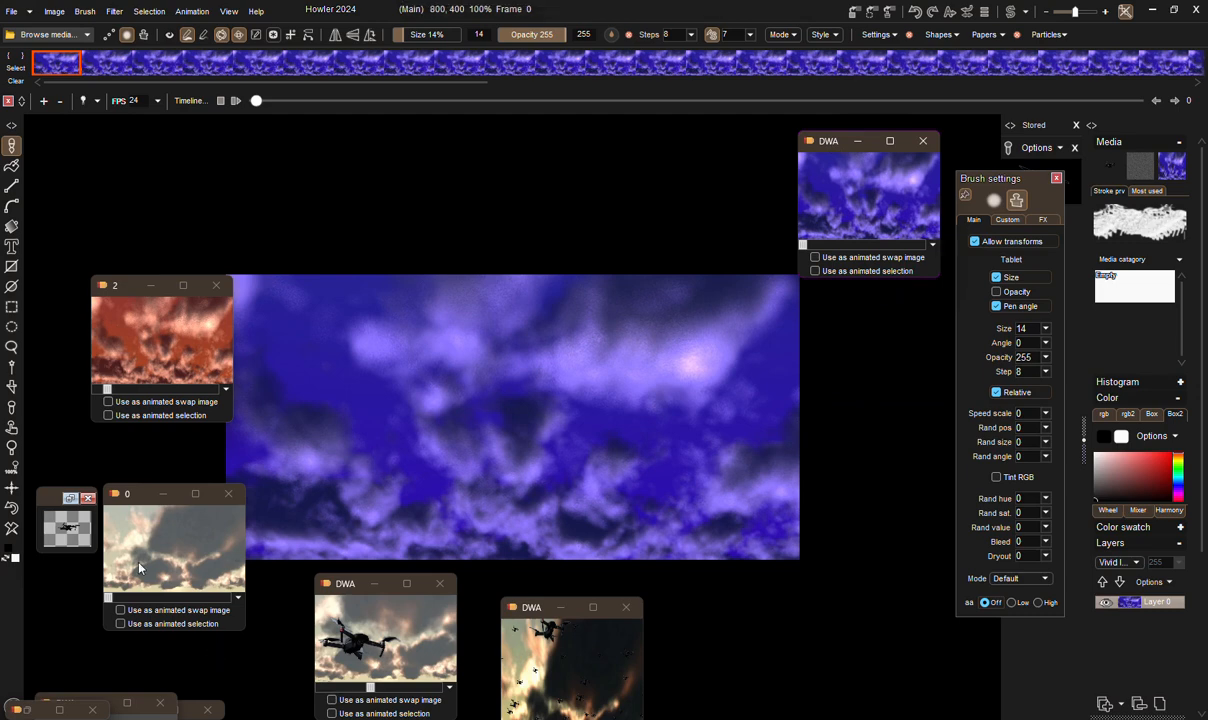
Restore the stored grey cloud animation and resize it to a width of 800 with the proportions locked.
double_click(165, 549)
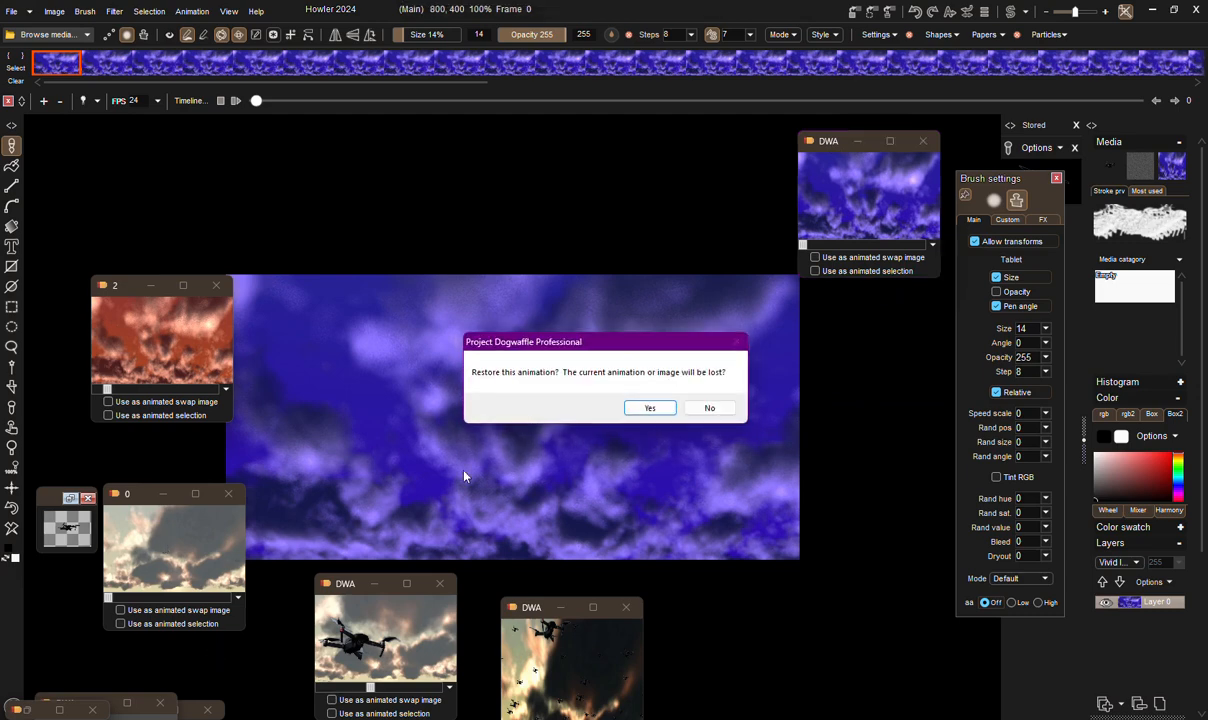
click(649, 408)
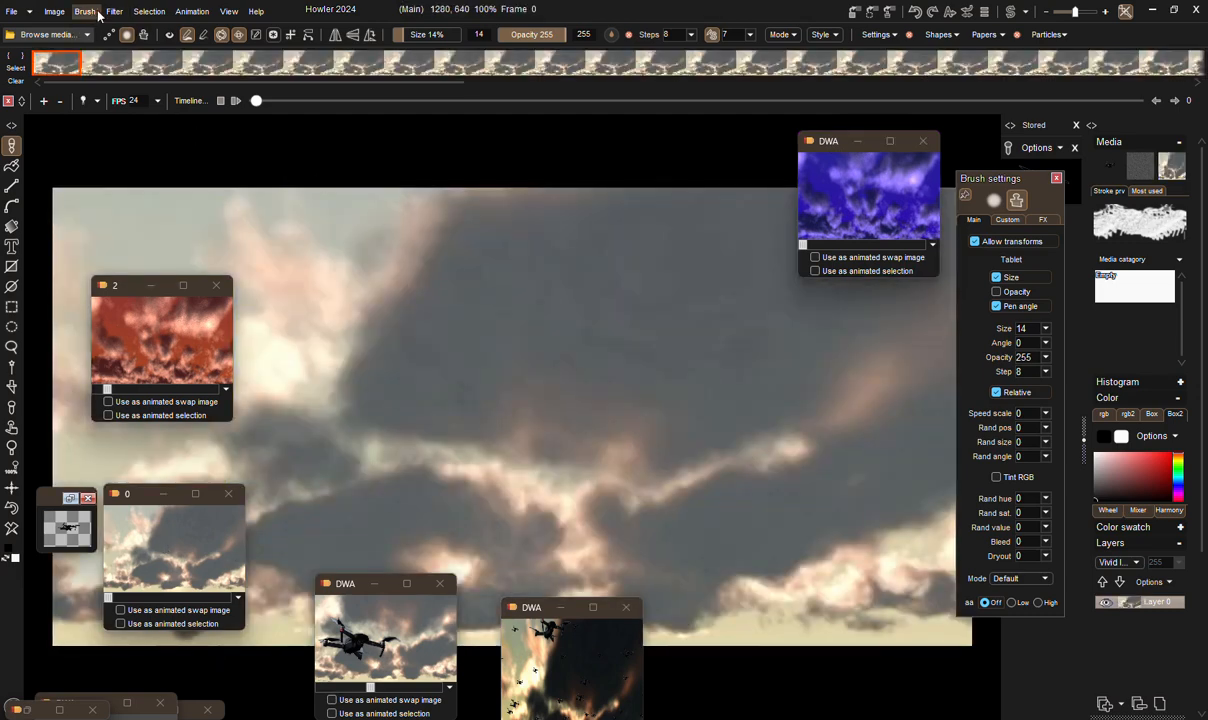
click(113, 12)
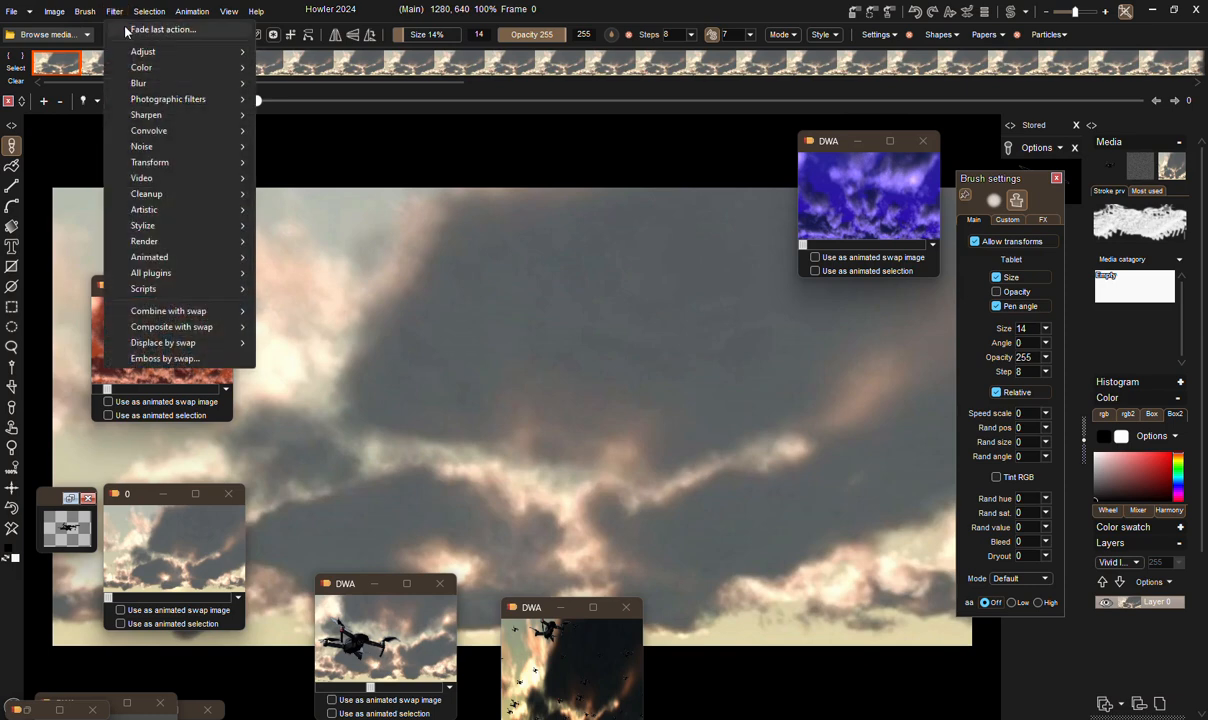
mouse_move(64, 14)
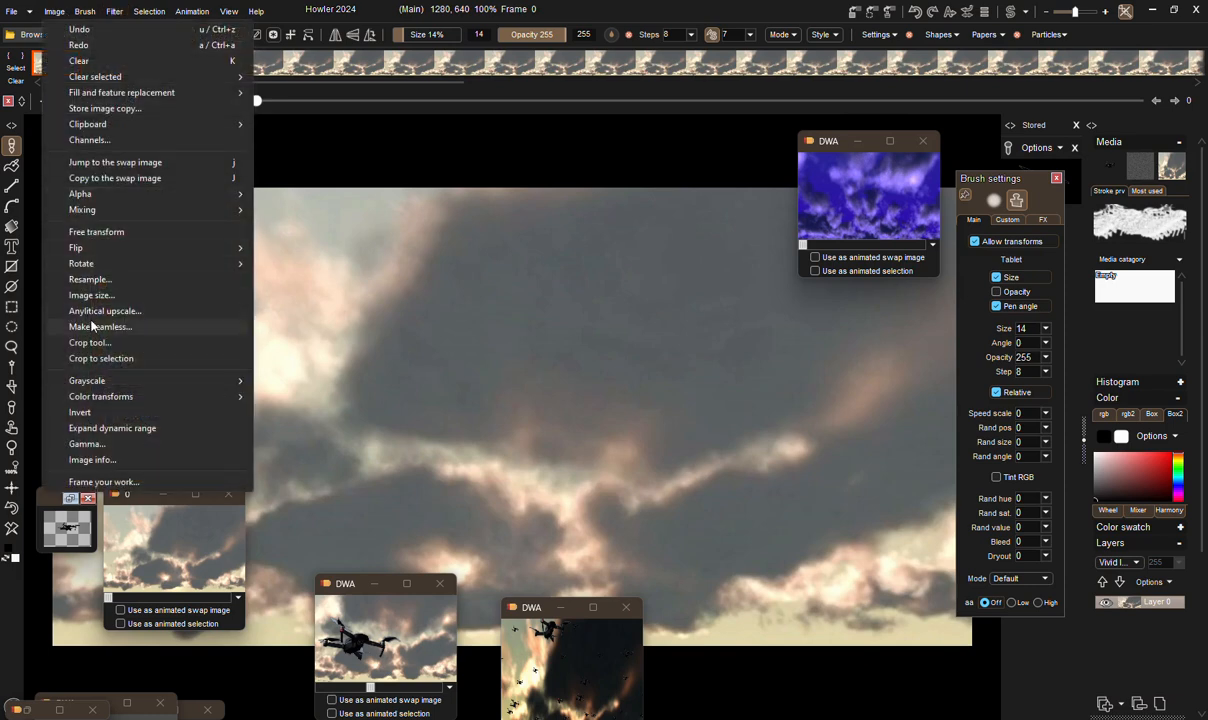
click(92, 280)
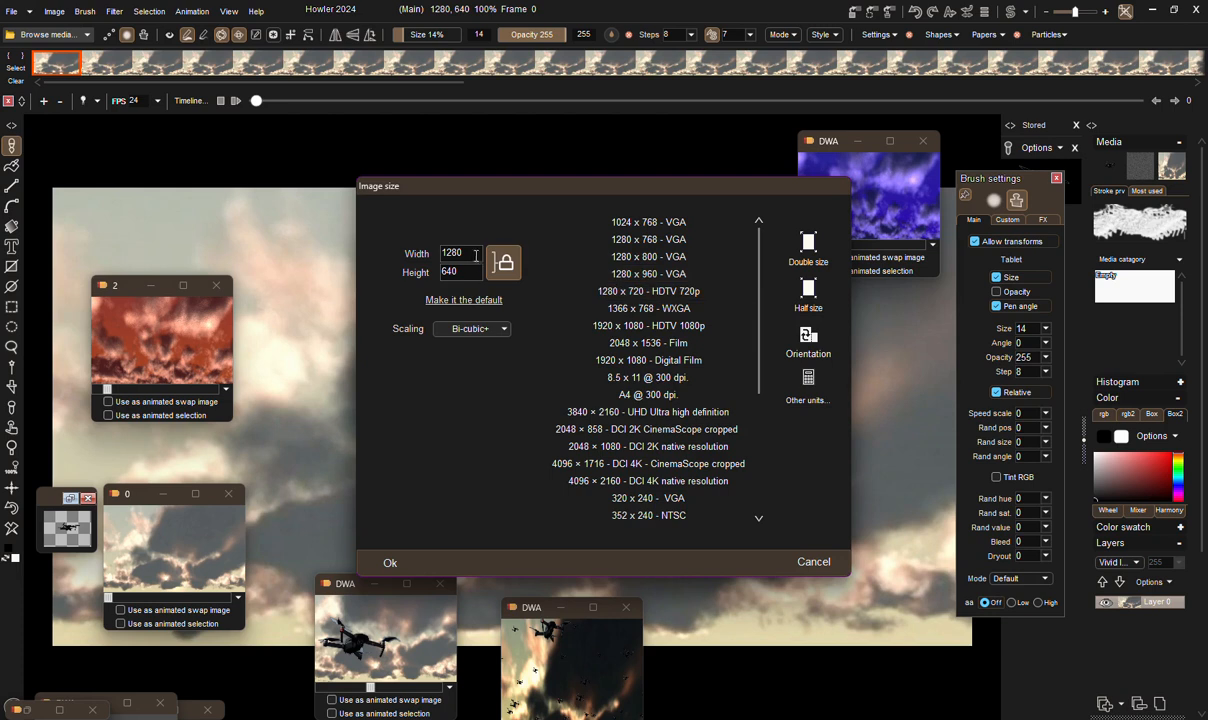
click(515, 264)
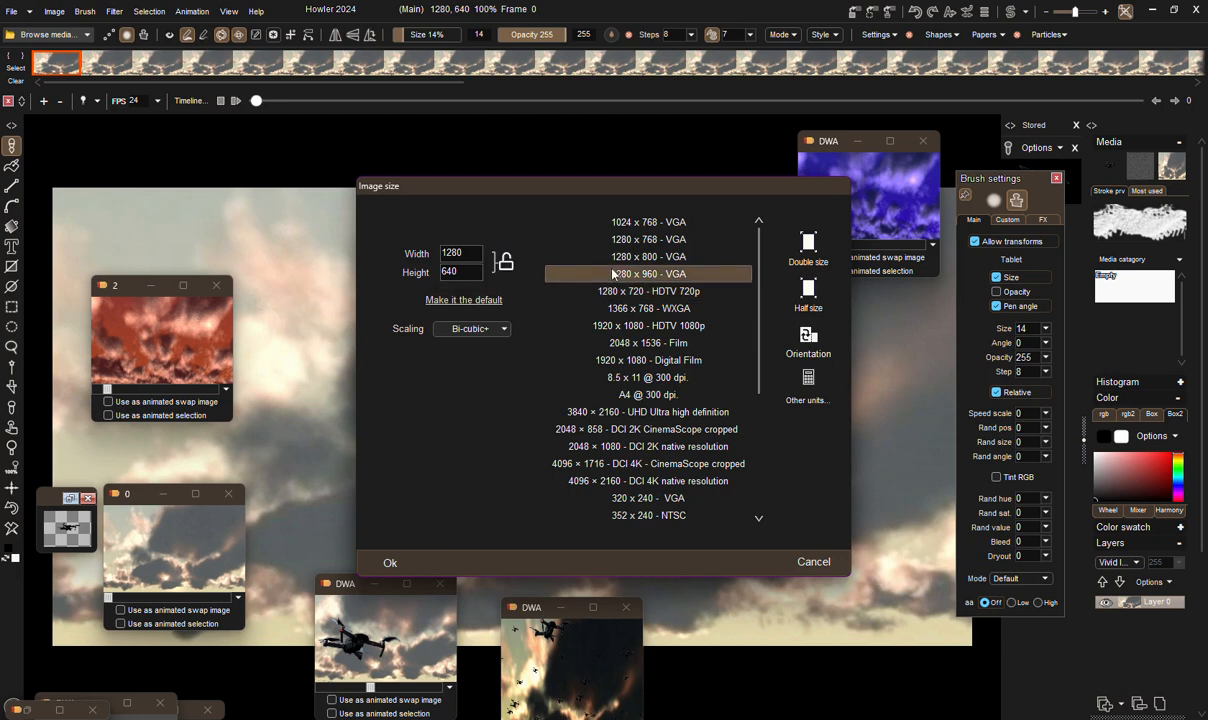
click(503, 263)
drag(468, 253, 396, 252)
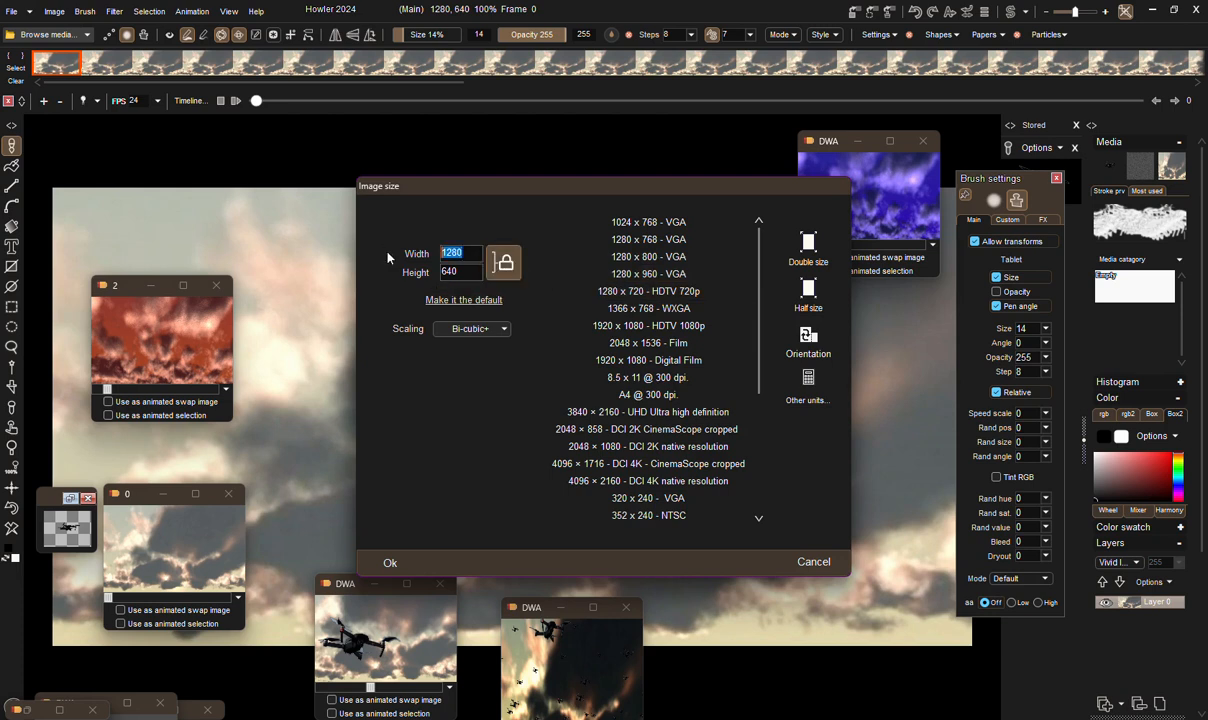
text(800)
click(390, 562)
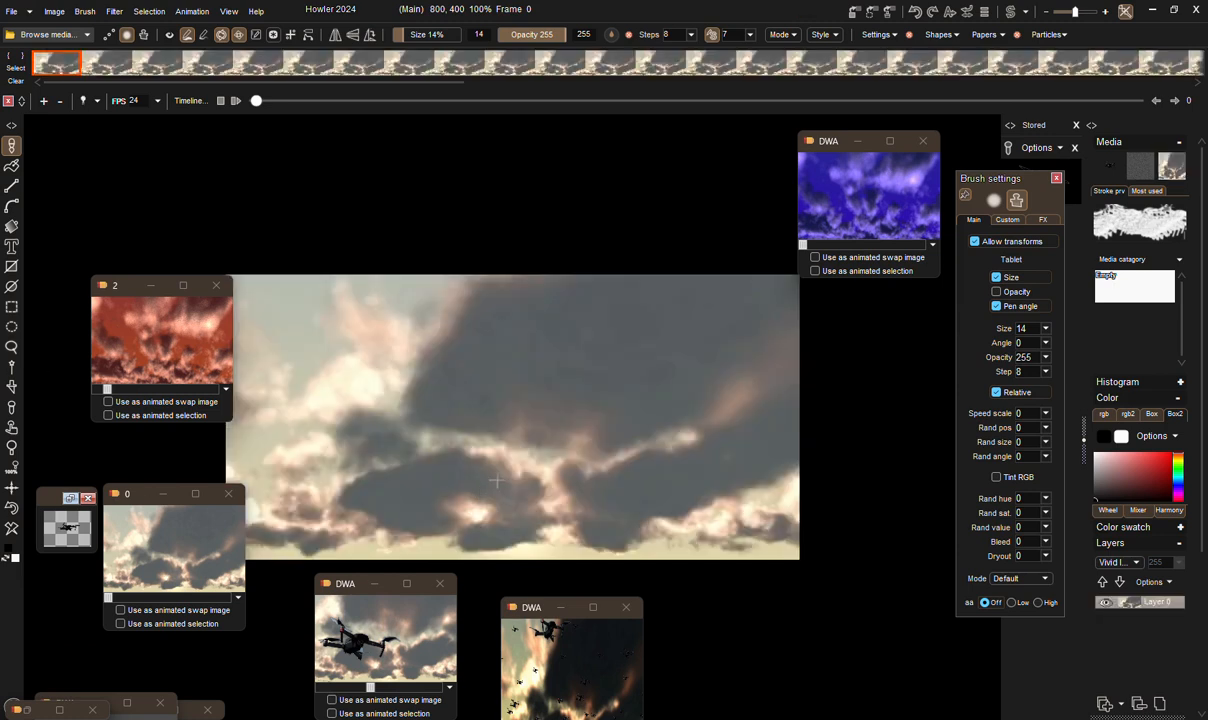
Bring the two stored drone animation thumbnails over the canvas and scrub through their preview frames.
drag(340, 590, 362, 195)
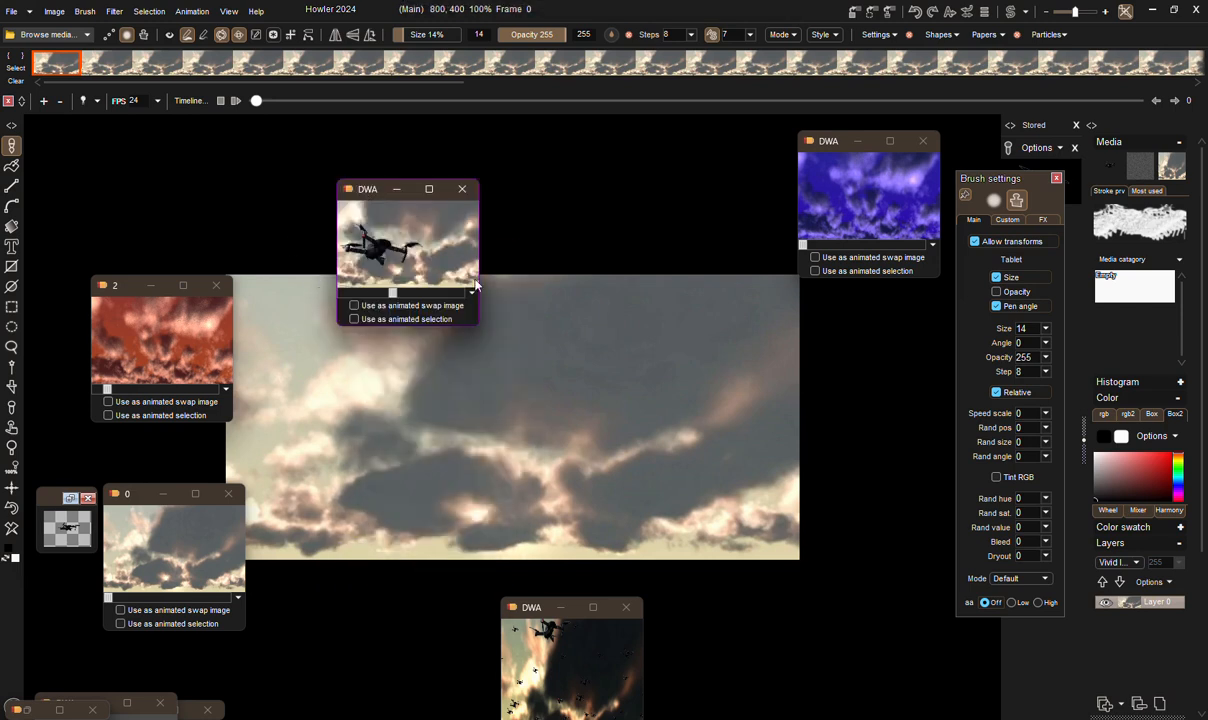
drag(389, 292, 349, 294)
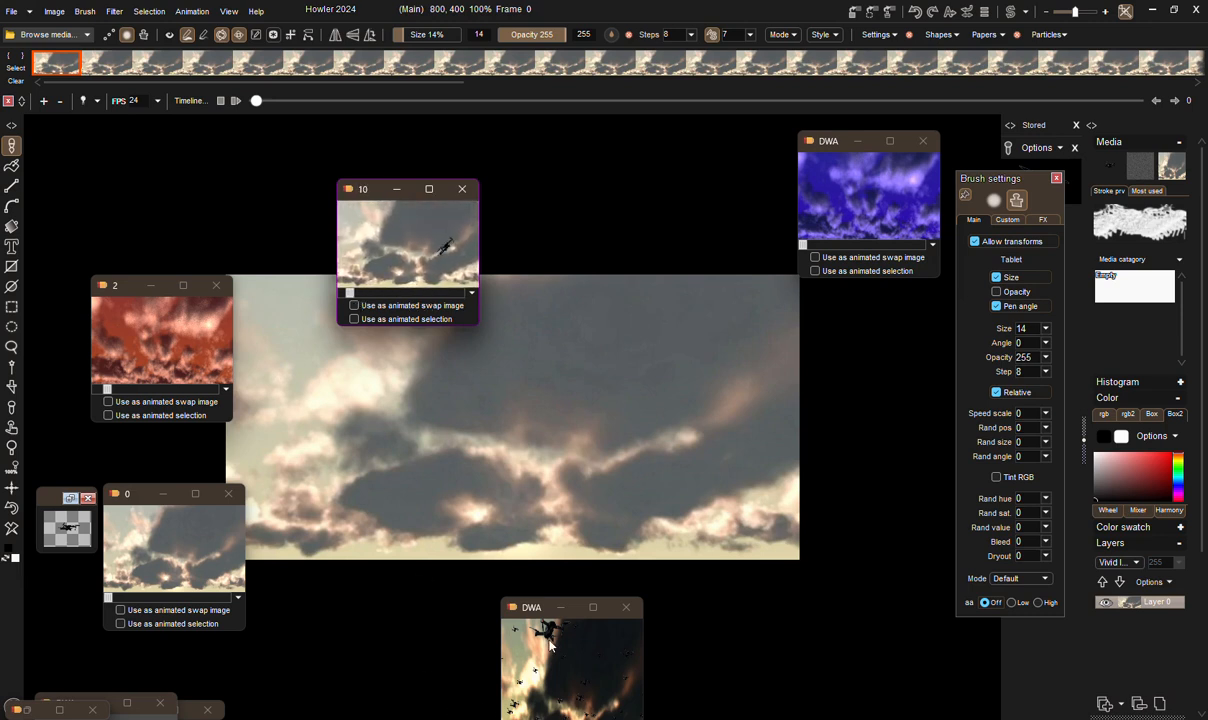
drag(526, 614, 358, 461)
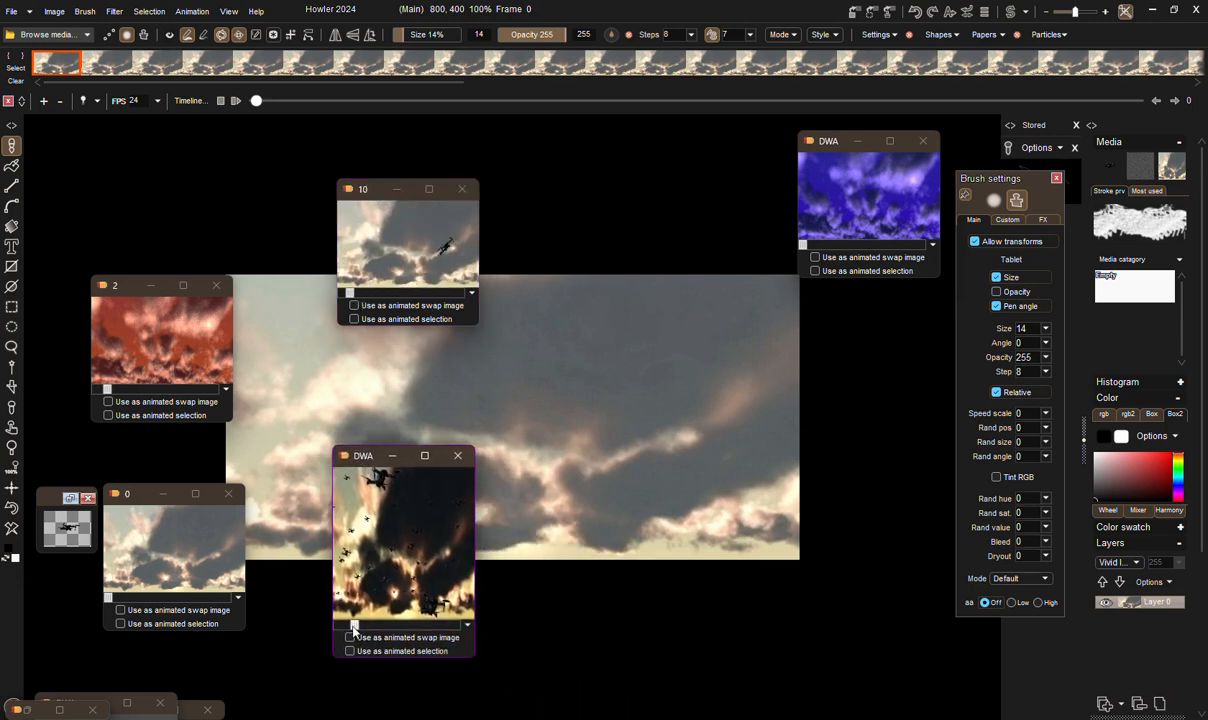
drag(354, 628, 341, 626)
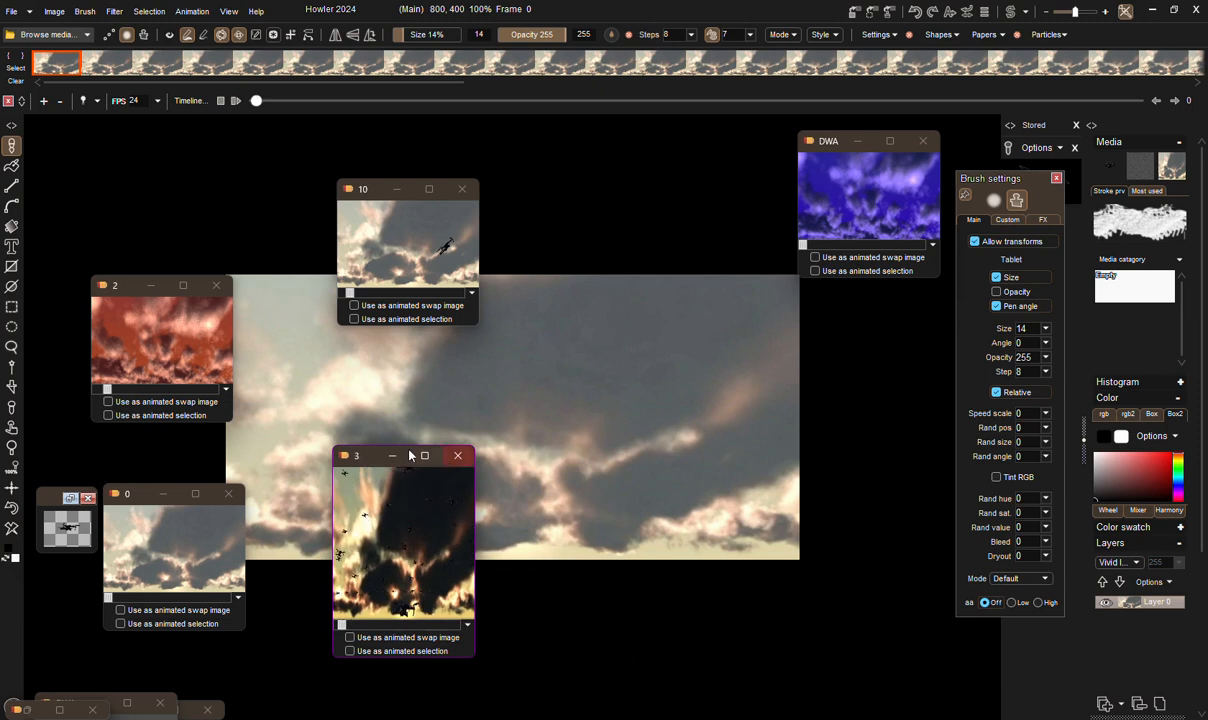
drag(368, 447, 375, 505)
Restore the stored drone swarm animation and scrub through its frames from start to end.
double_click(400, 565)
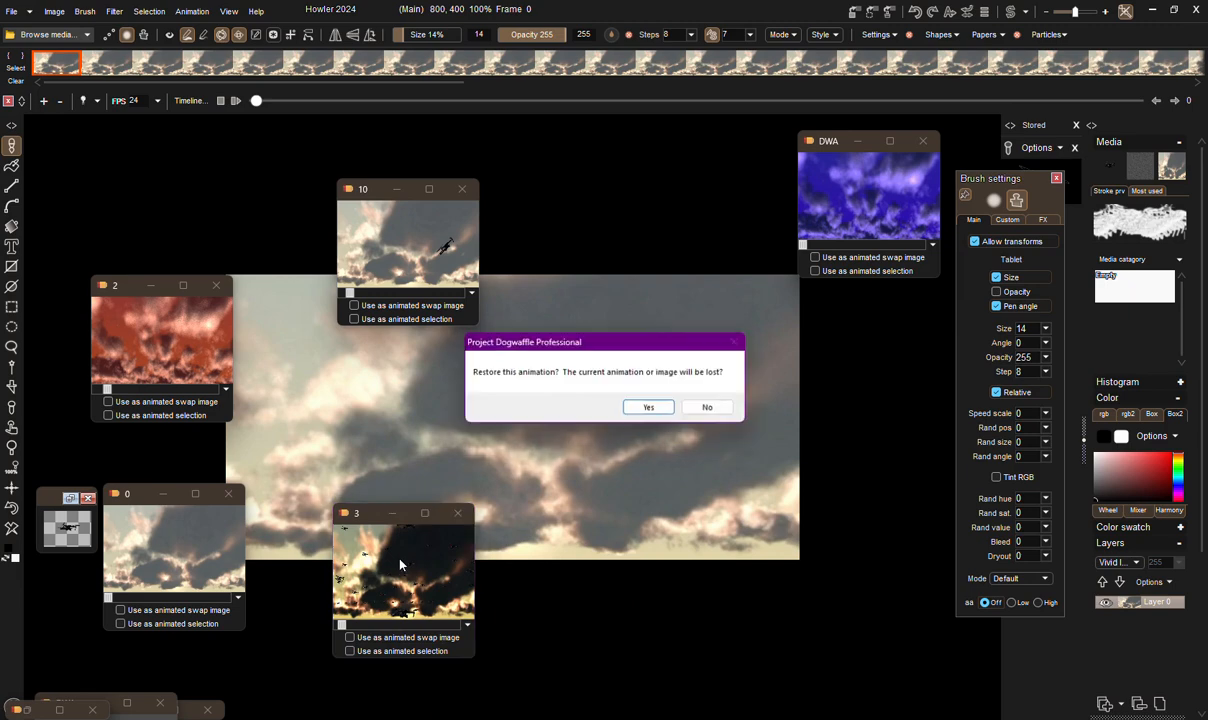
click(645, 406)
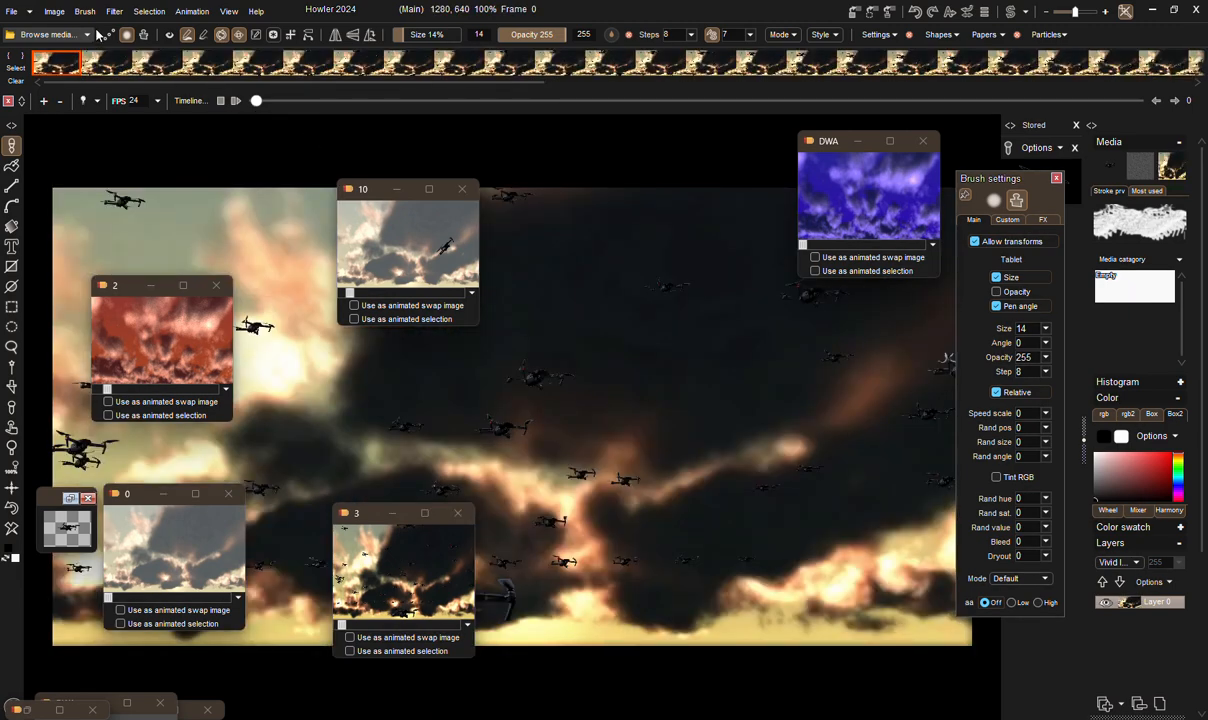
drag(124, 60, 1180, 57)
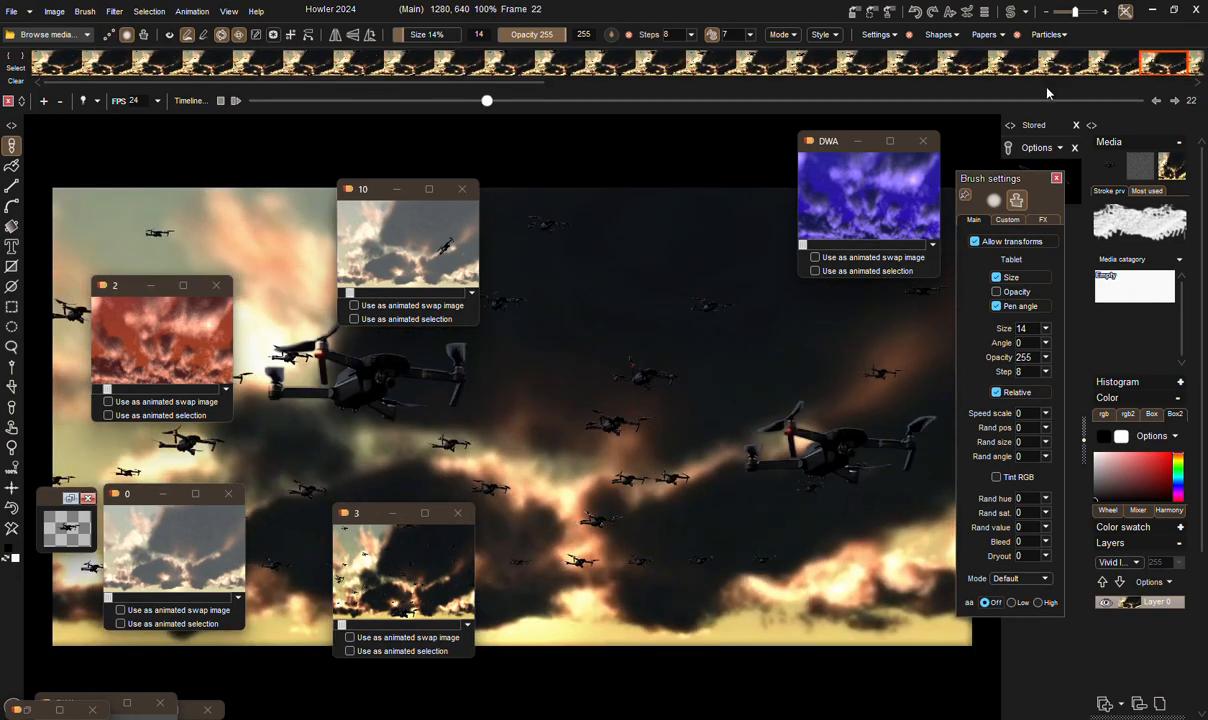
click(1084, 83)
click(1086, 83)
click(1178, 68)
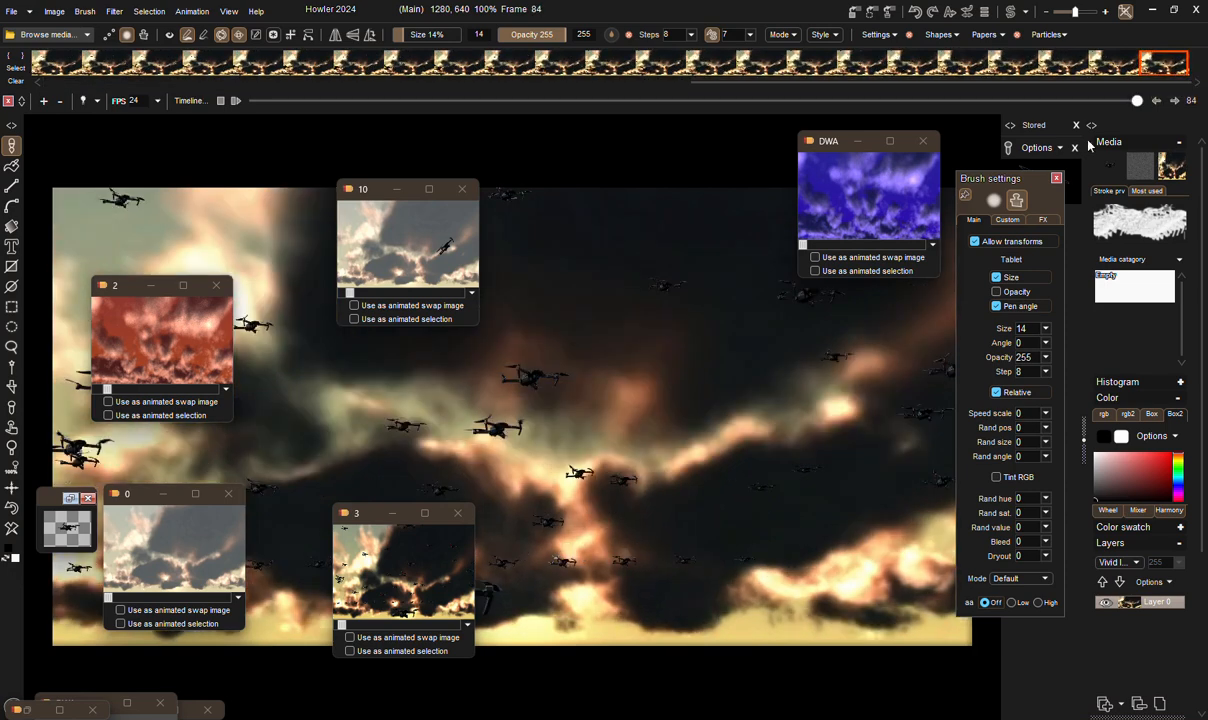
drag(1098, 60, 6, 86)
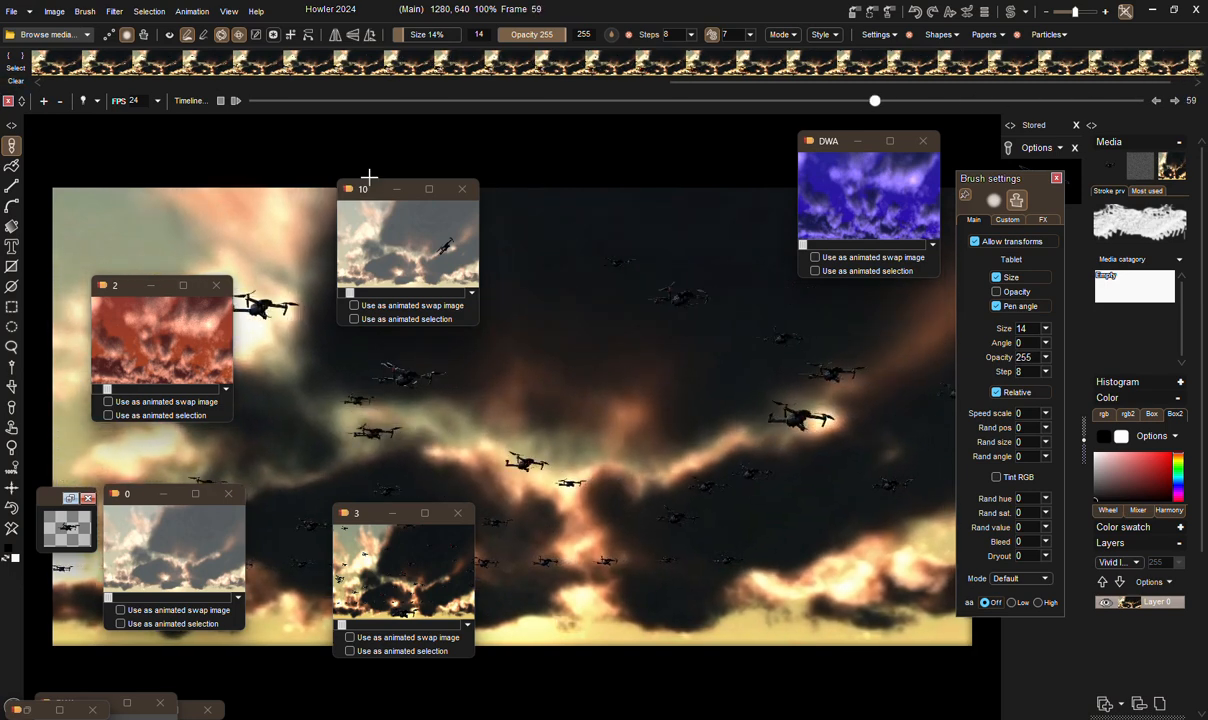
drag(1034, 103, 478, 88)
click(1158, 104)
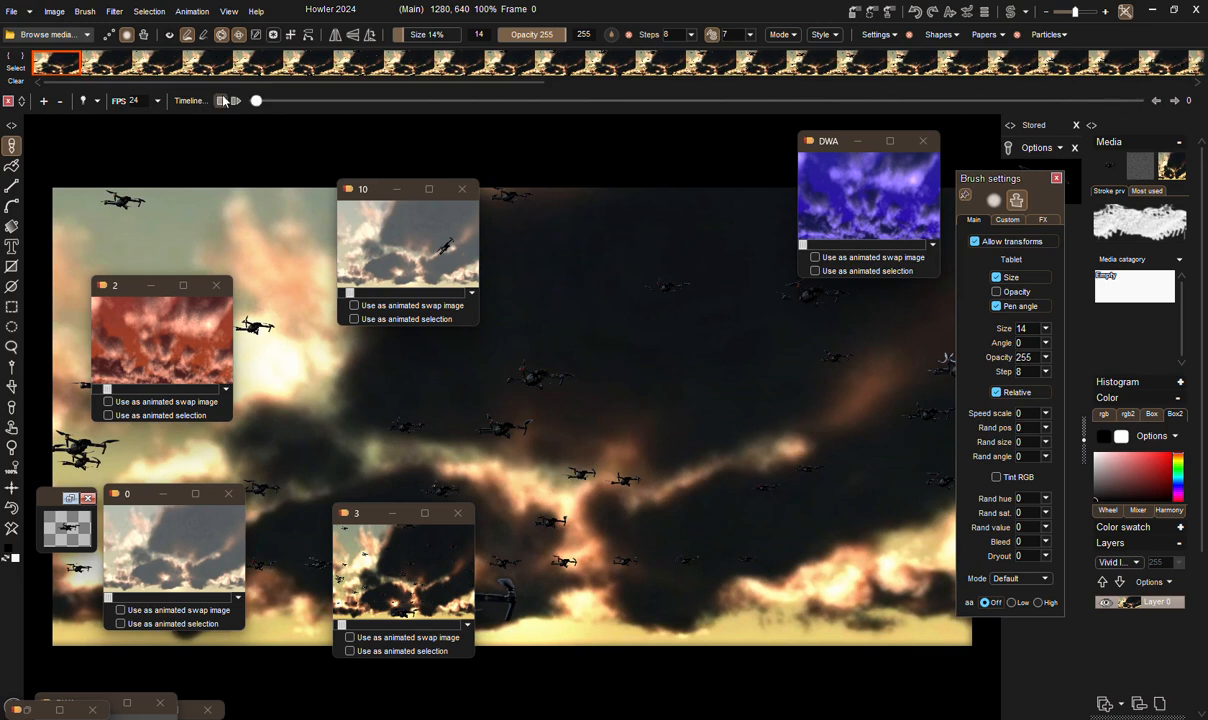
Resample the drone swarm animation to a width of 800 with the proportions locked.
click(54, 11)
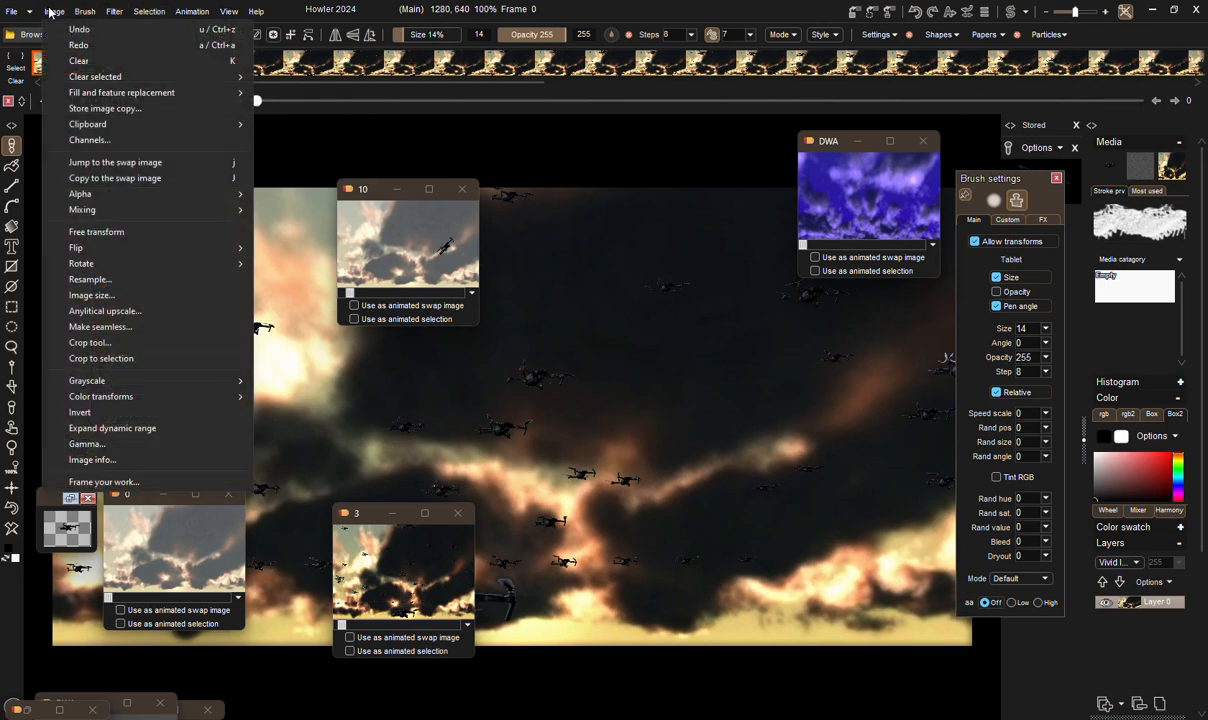
click(93, 278)
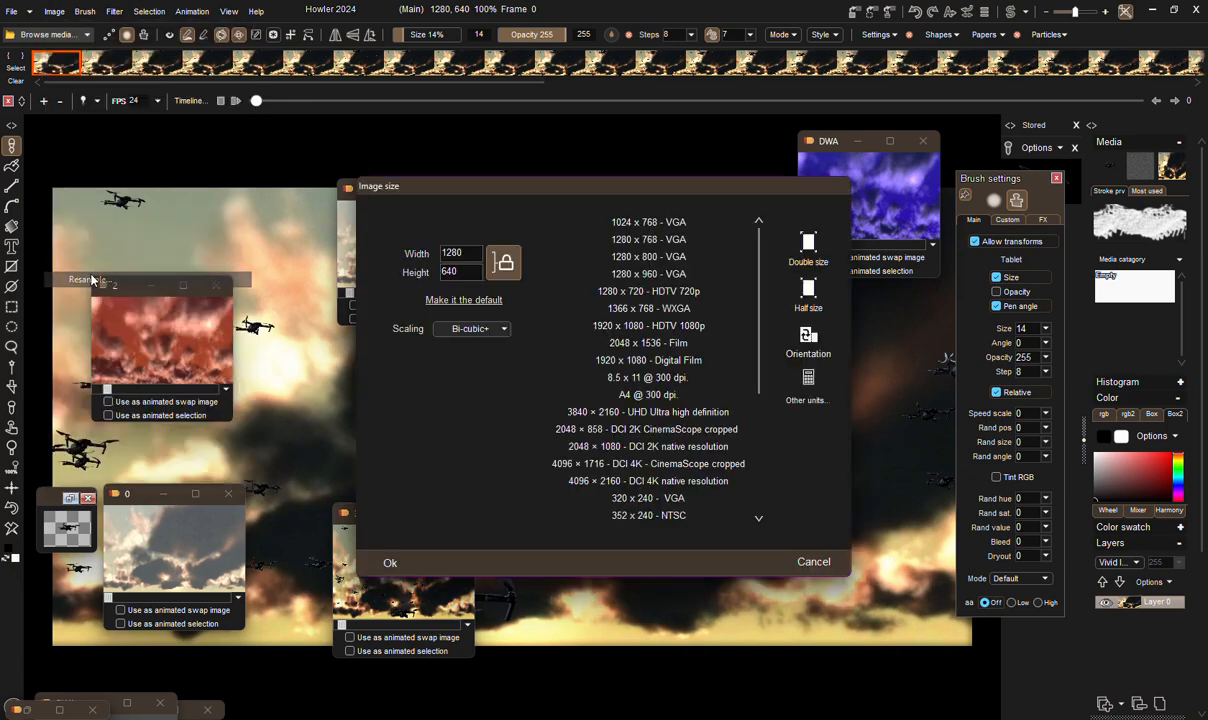
double_click(446, 253)
text(800)
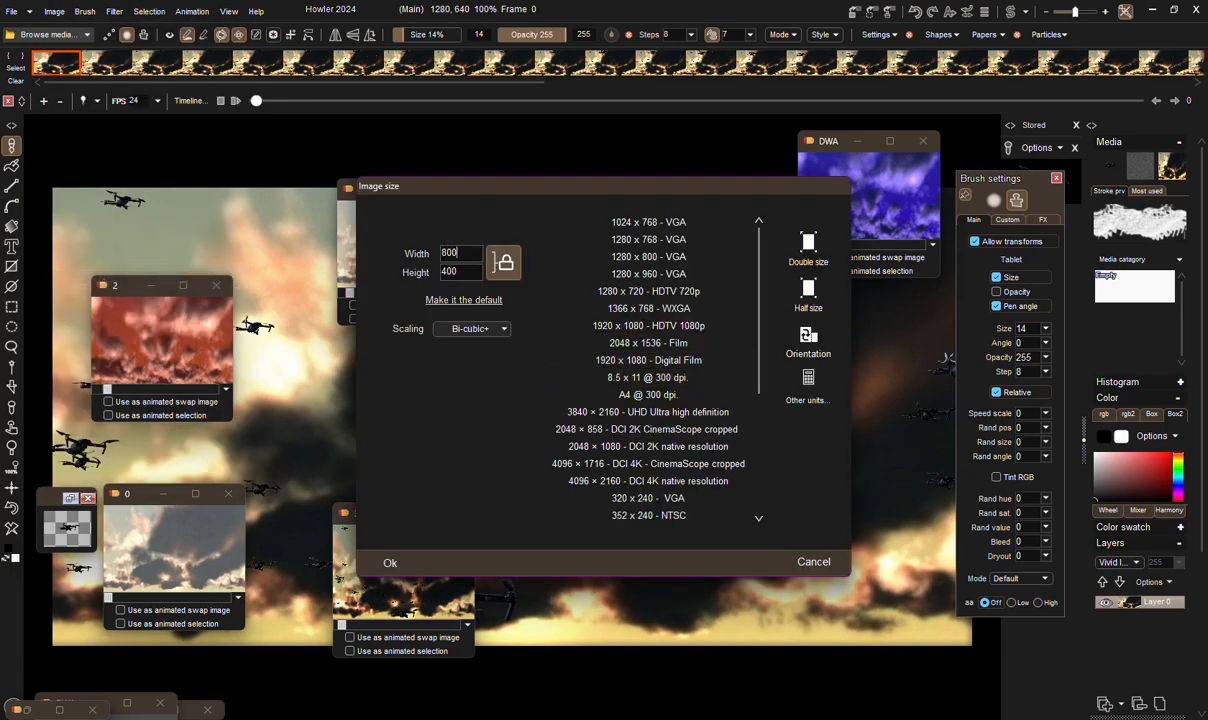
click(390, 560)
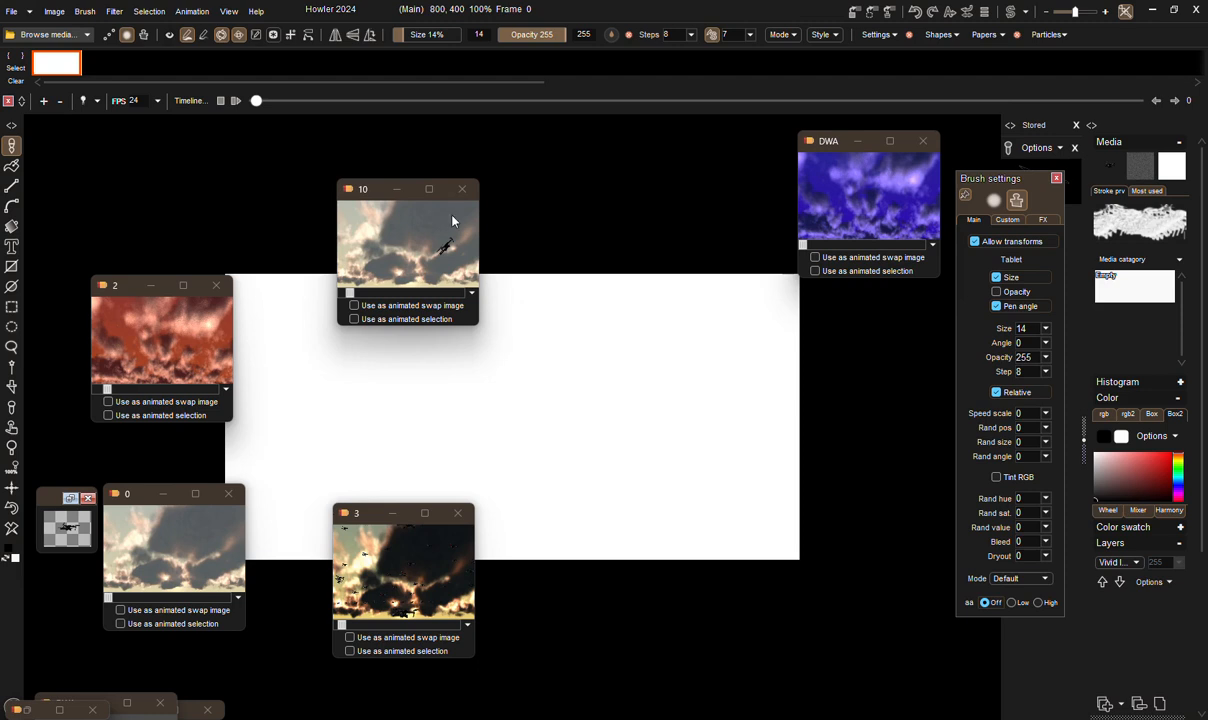
Minimize the single-drone, red cloud, grey cloud and old swarm thumbnails, and play back the resized drone swarm animation.
click(395, 190)
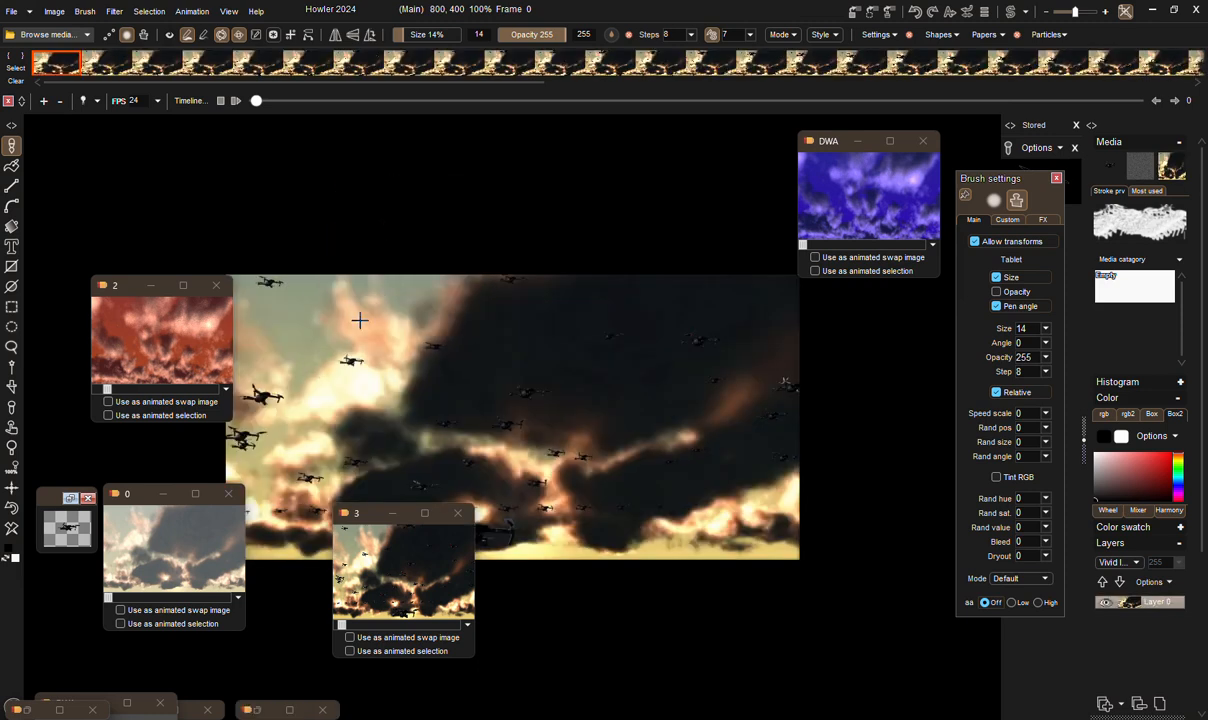
click(152, 285)
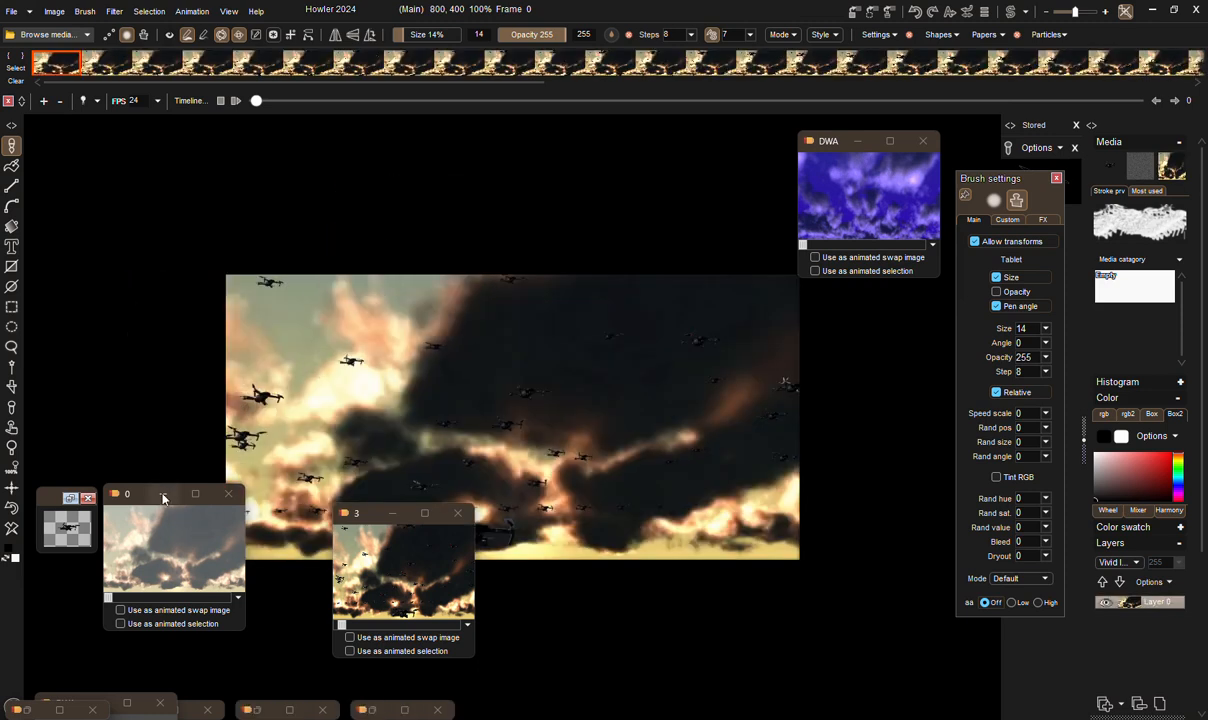
click(163, 494)
click(393, 513)
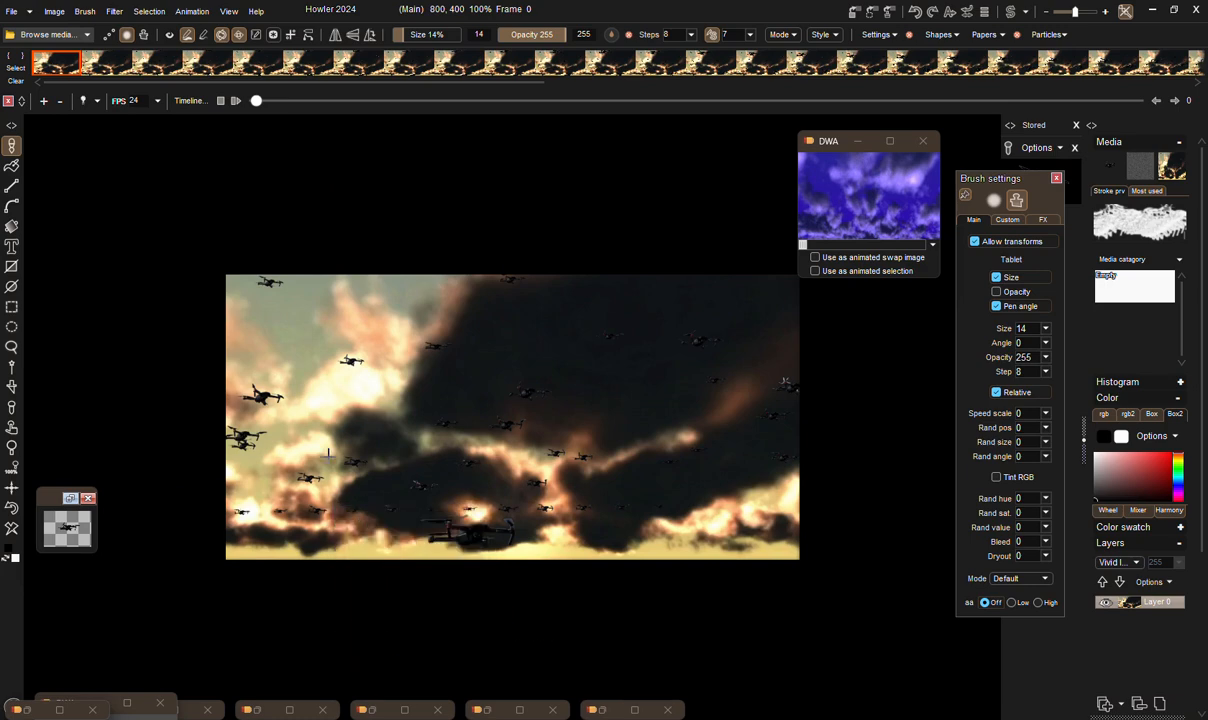
click(237, 101)
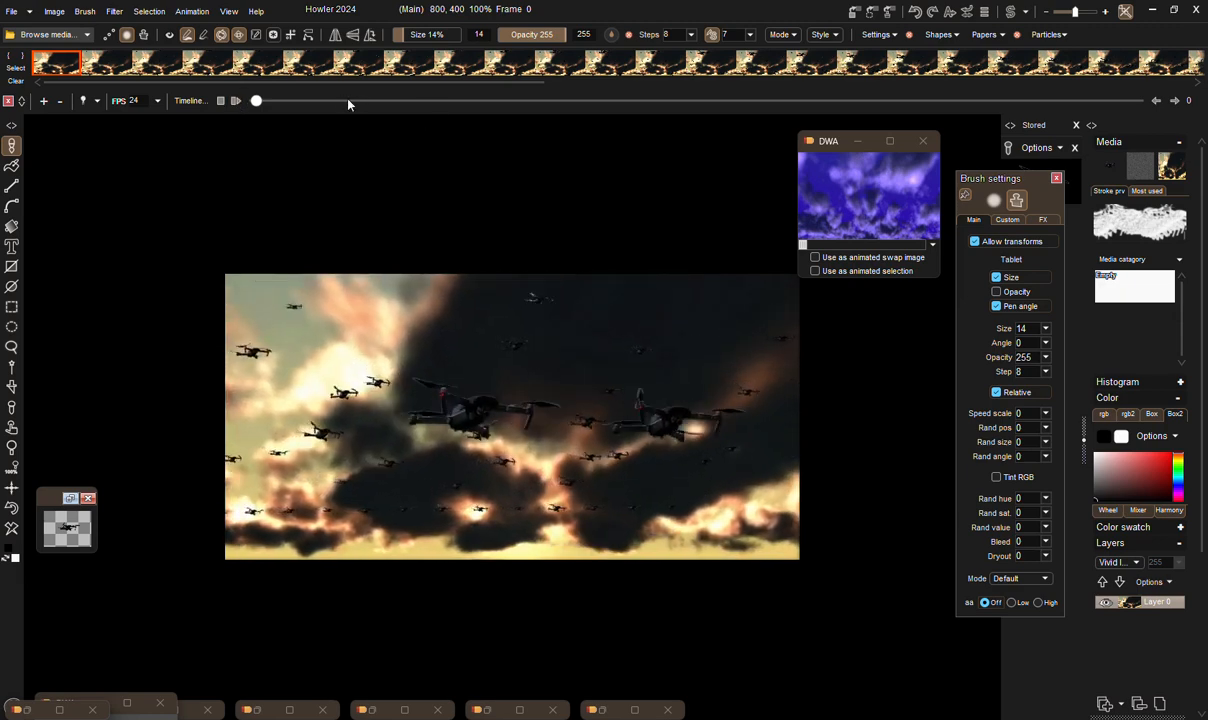
drag(347, 99, 167, 88)
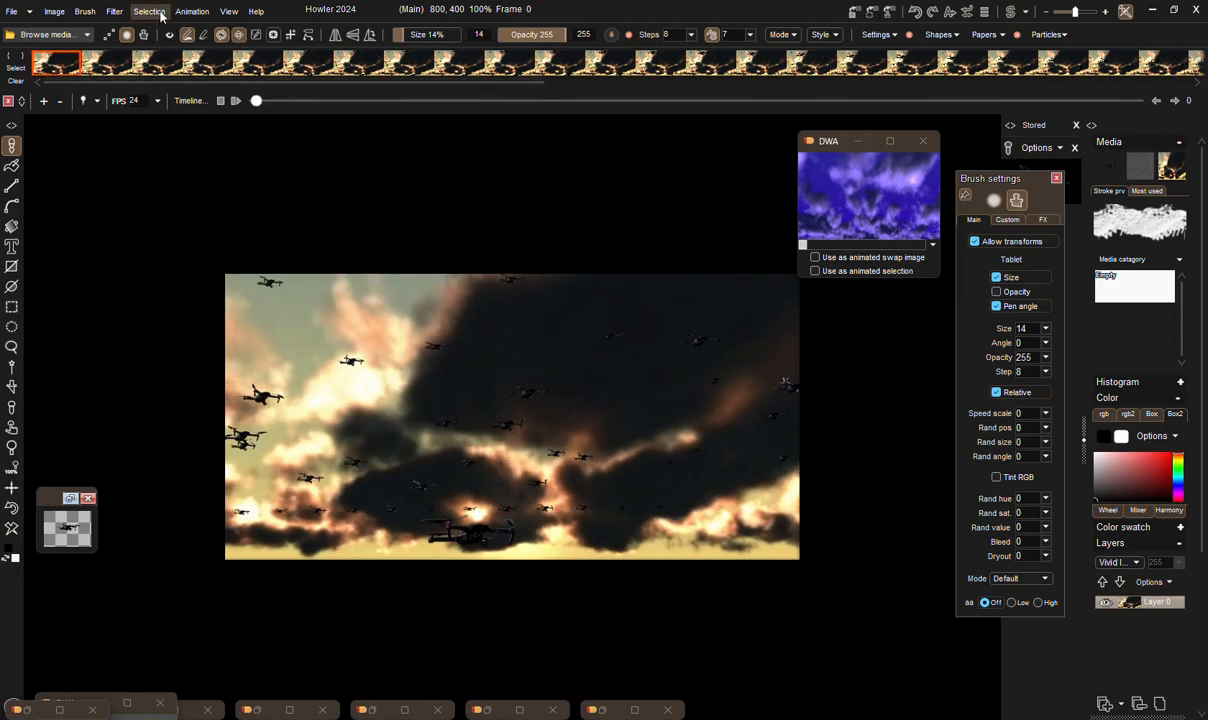
Store the resized drone swarm animation to disc and place its thumbnail below the blue cloud one.
click(192, 11)
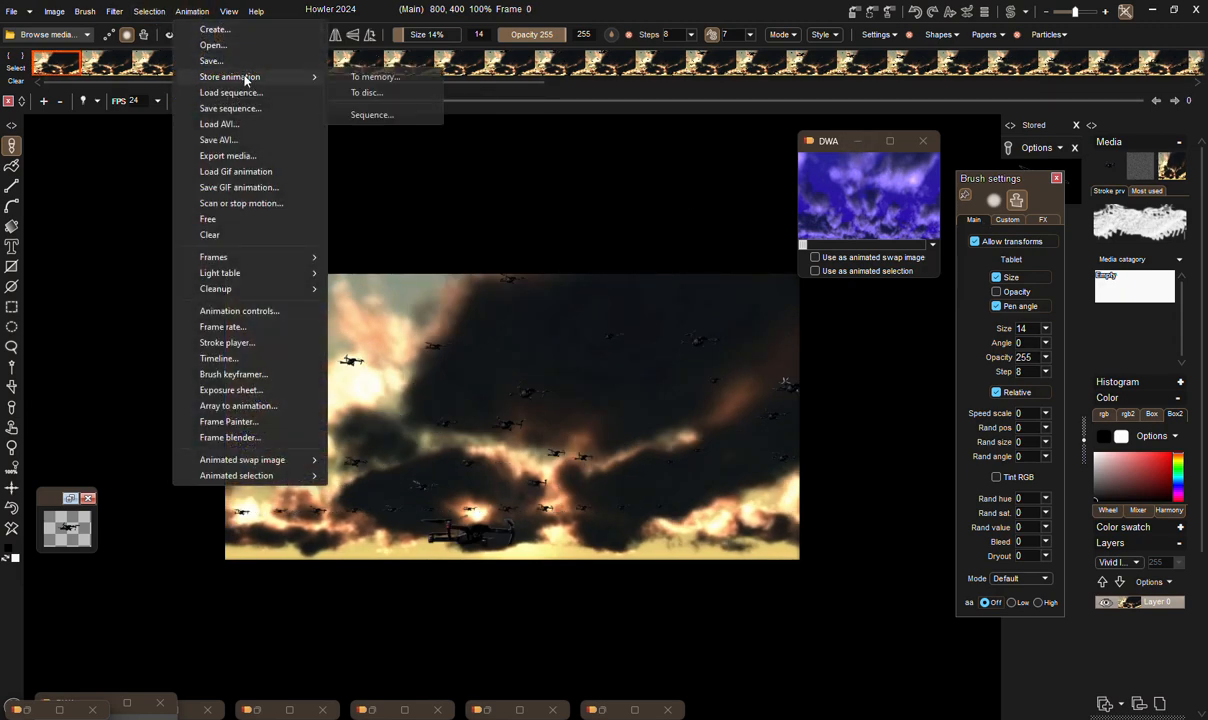
click(385, 92)
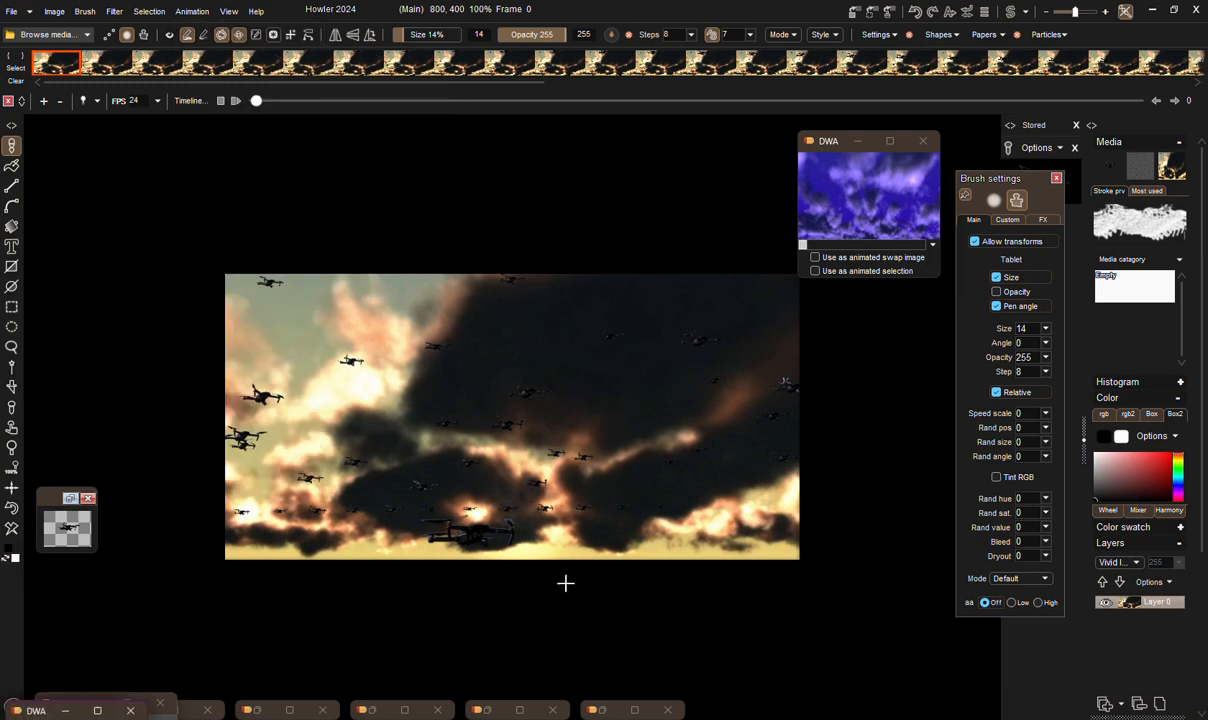
click(36, 710)
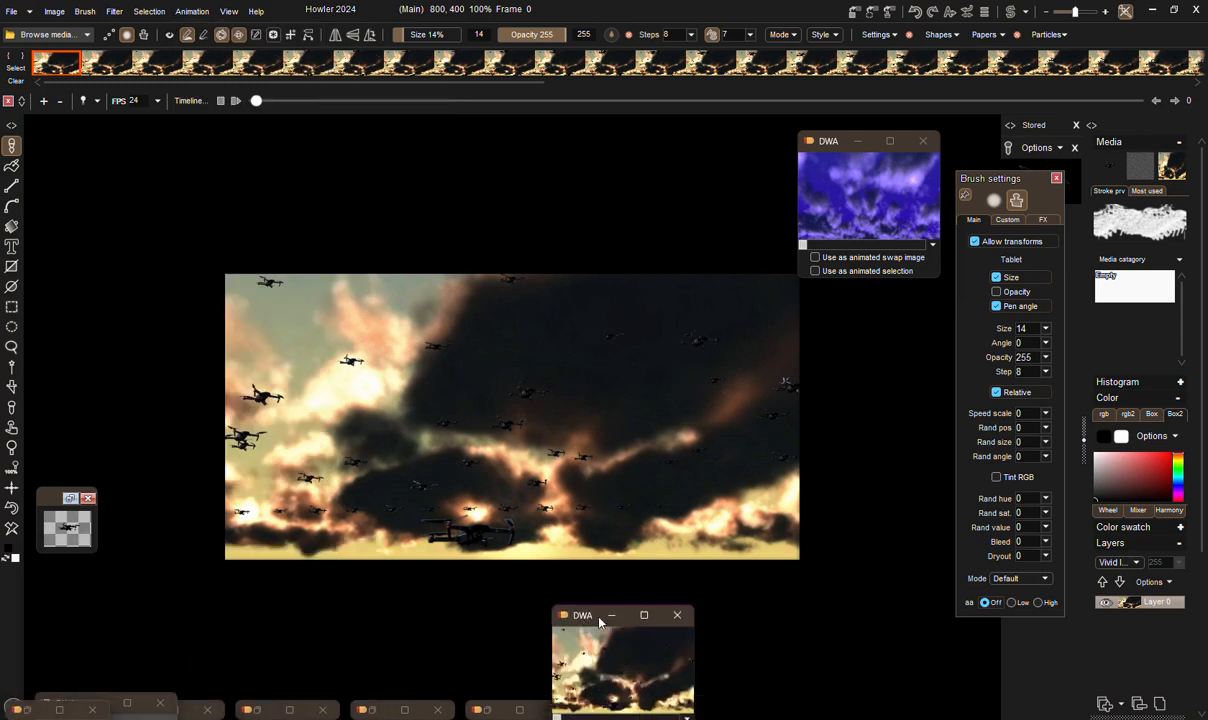
Restore the stored blue cloud animation and scrub from its last frame back to the first.
click(817, 202)
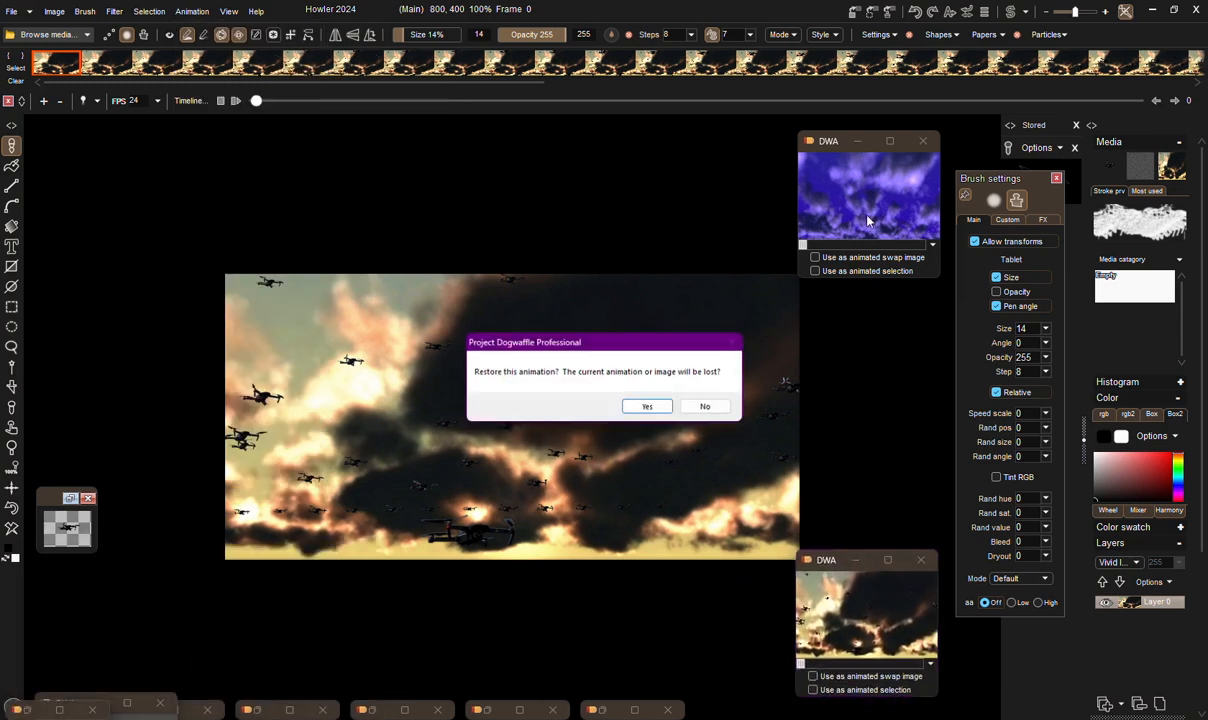
click(648, 406)
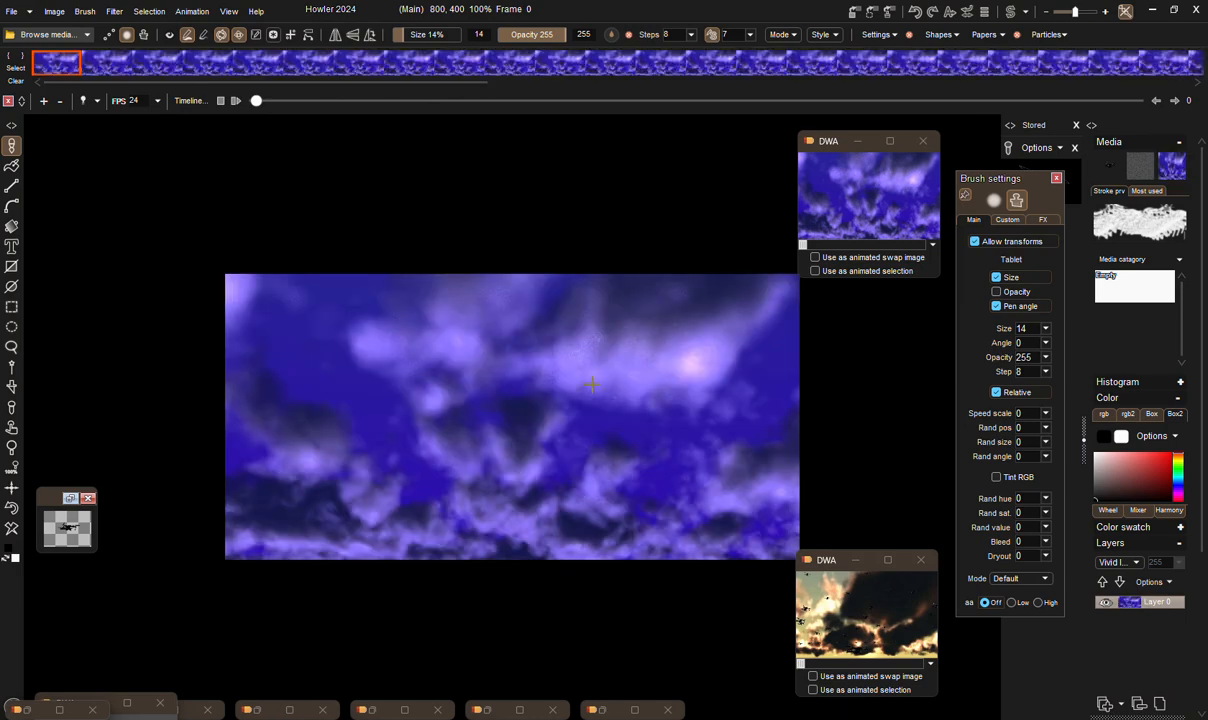
click(1160, 101)
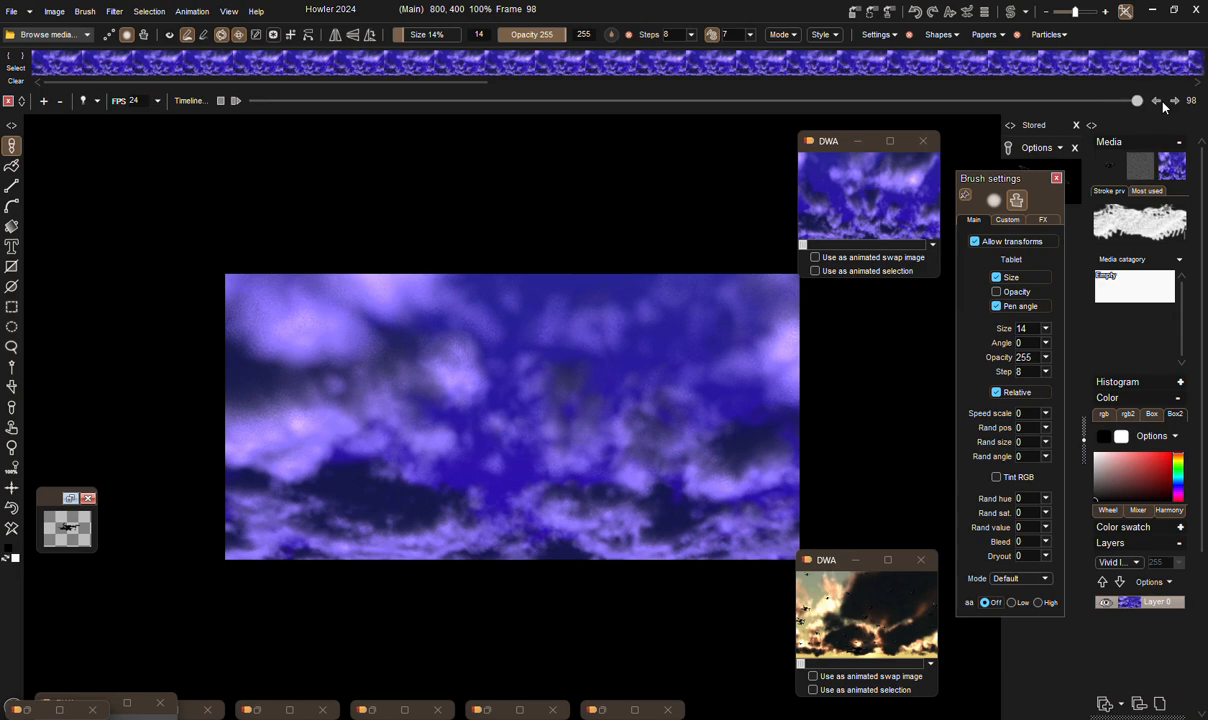
drag(1137, 101, 119, 102)
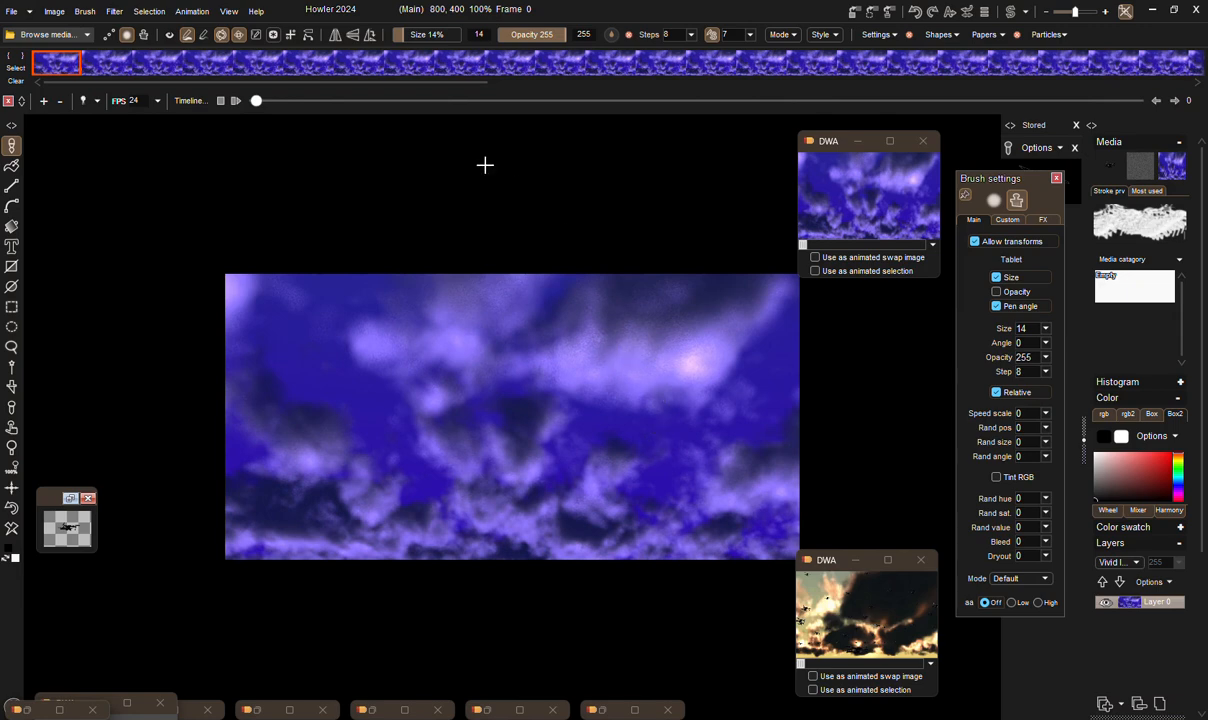
Restore the stored drone swarm animation, check the frame number at its end, and return to frame 0.
right_click(415, 62)
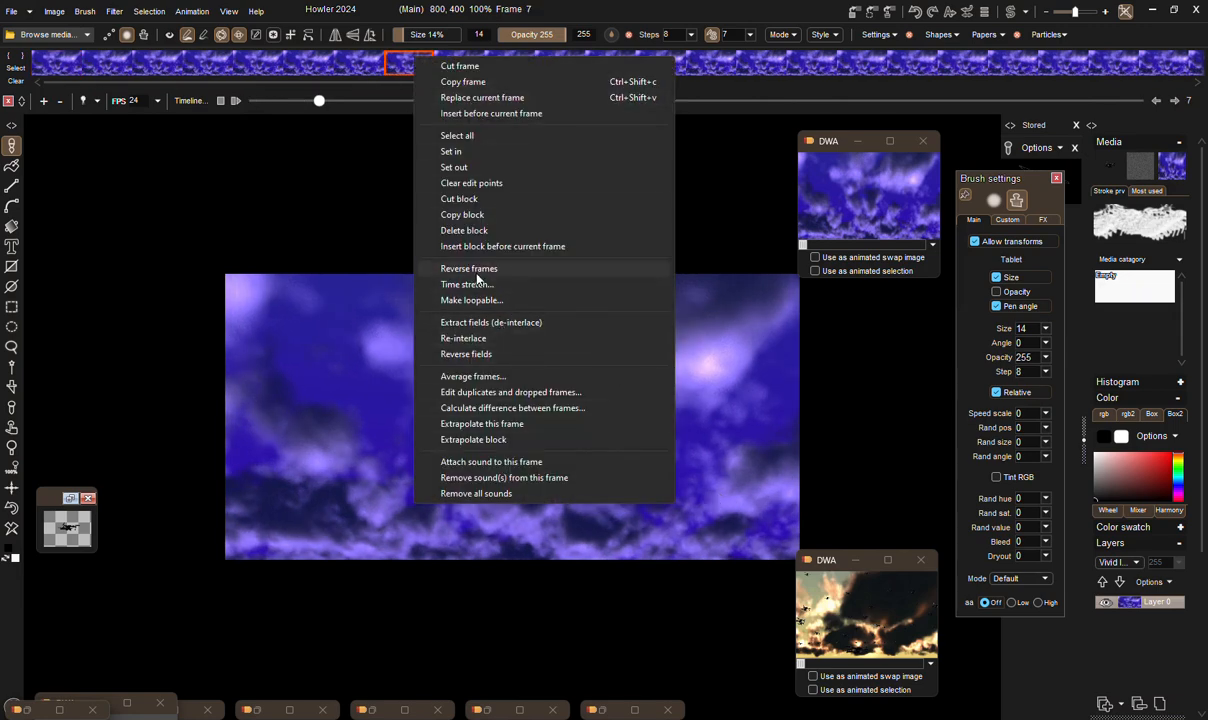
click(820, 588)
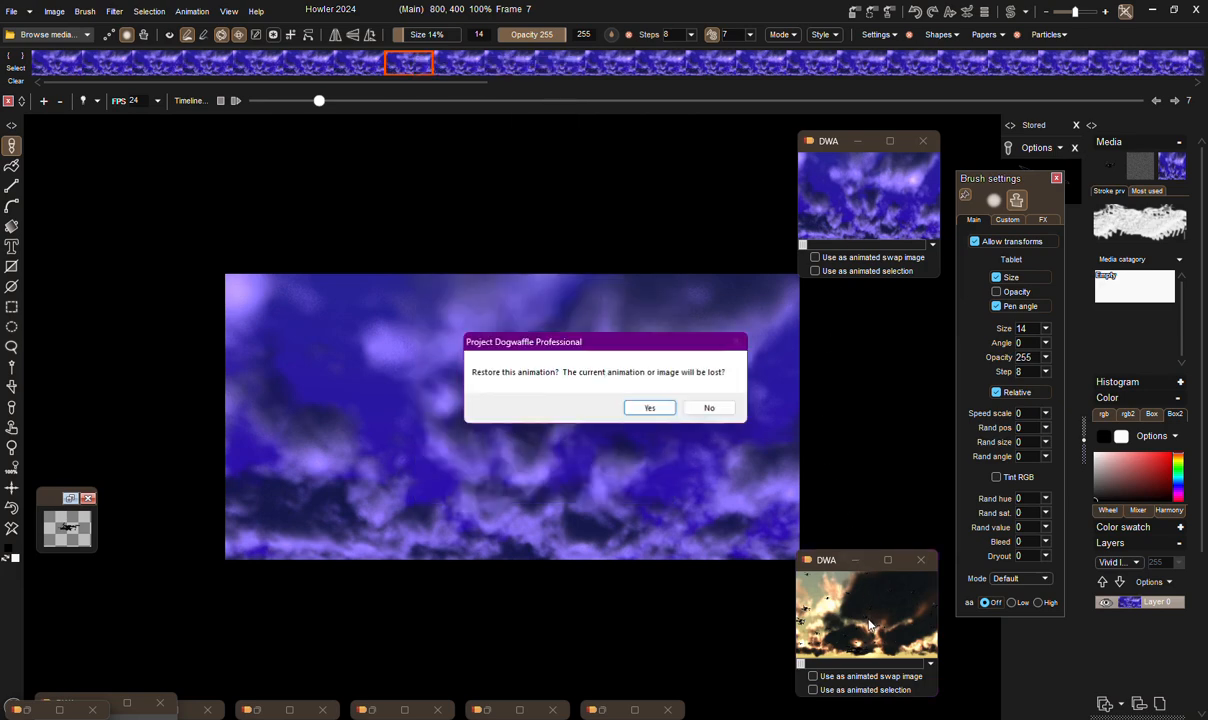
click(649, 410)
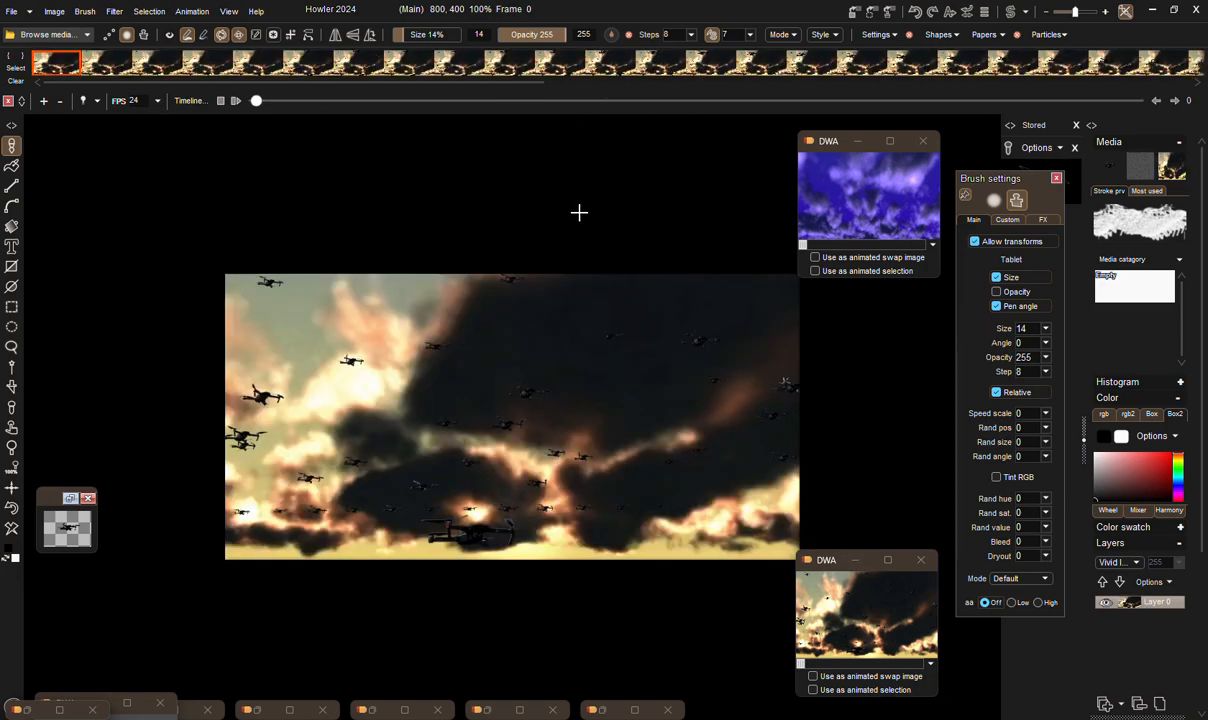
click(1155, 98)
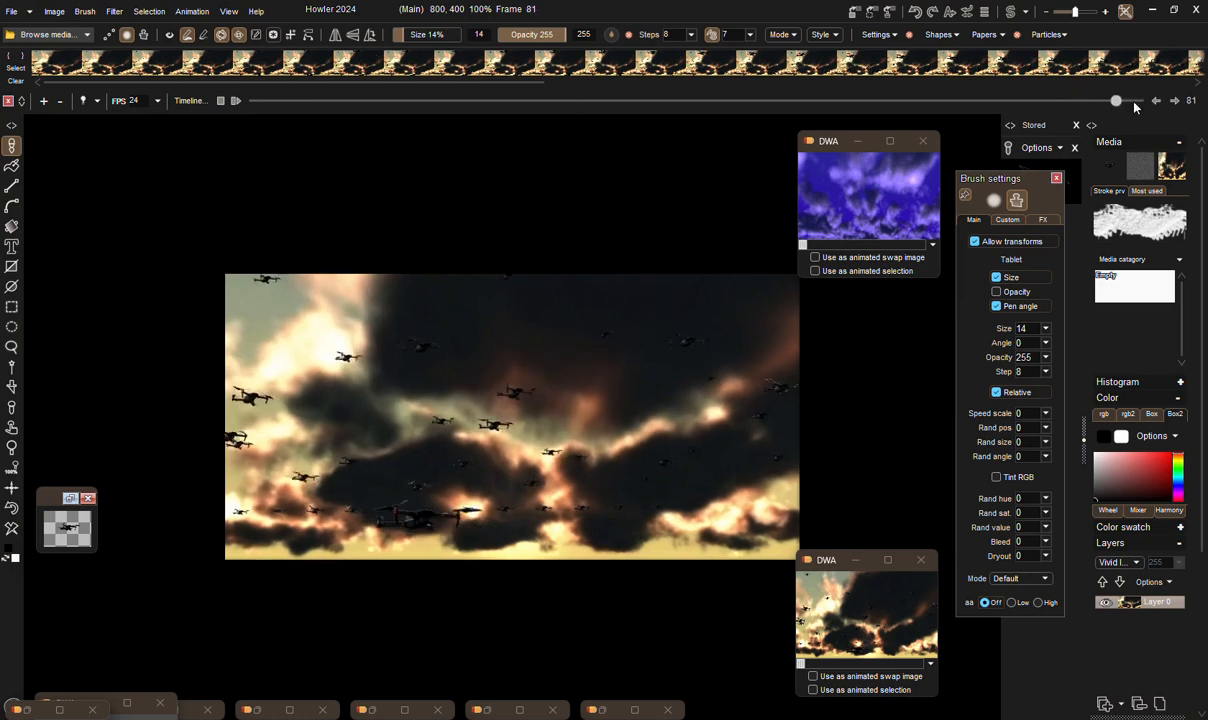
click(62, 66)
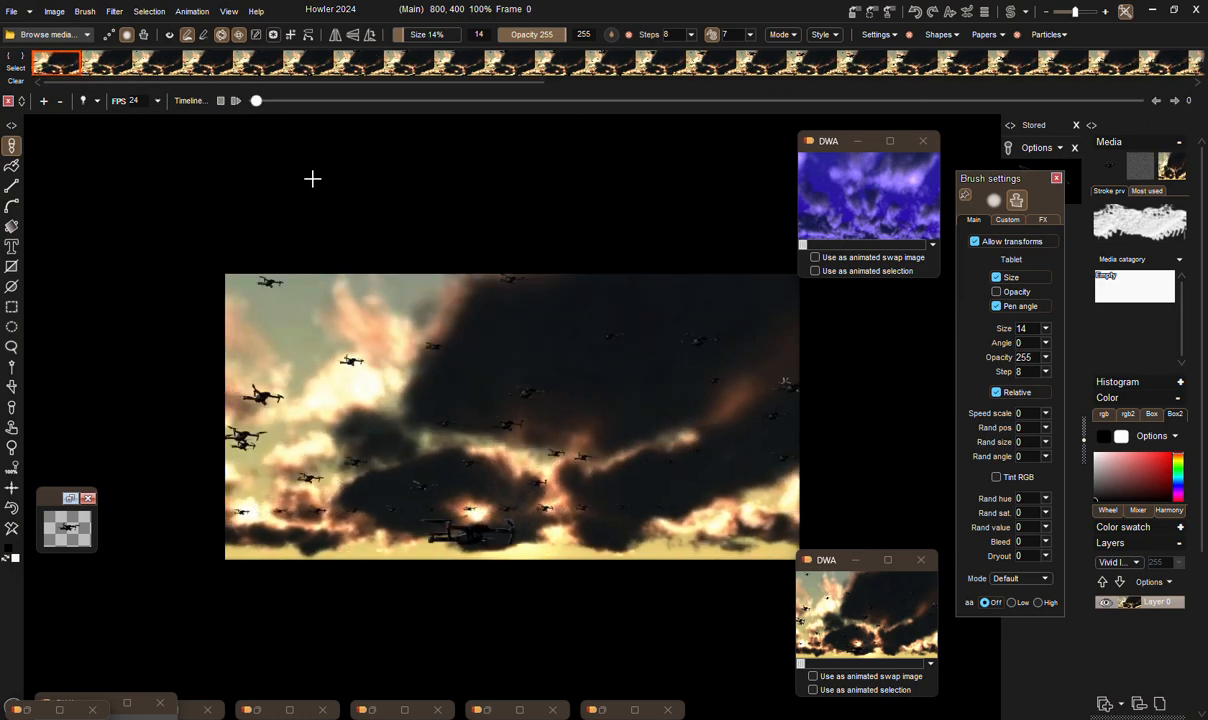
Restore the stored blue cloud animation and time-stretch it to 85 frames with frame blending.
click(859, 190)
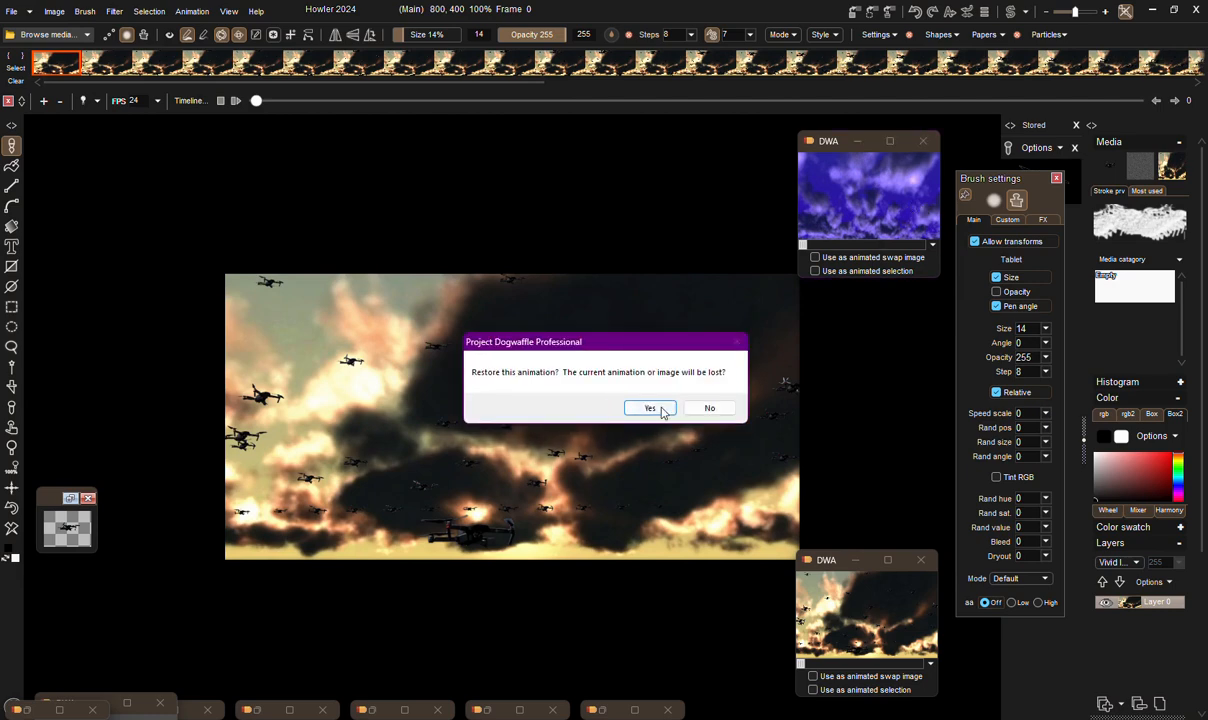
click(652, 408)
click(273, 62)
right_click(273, 62)
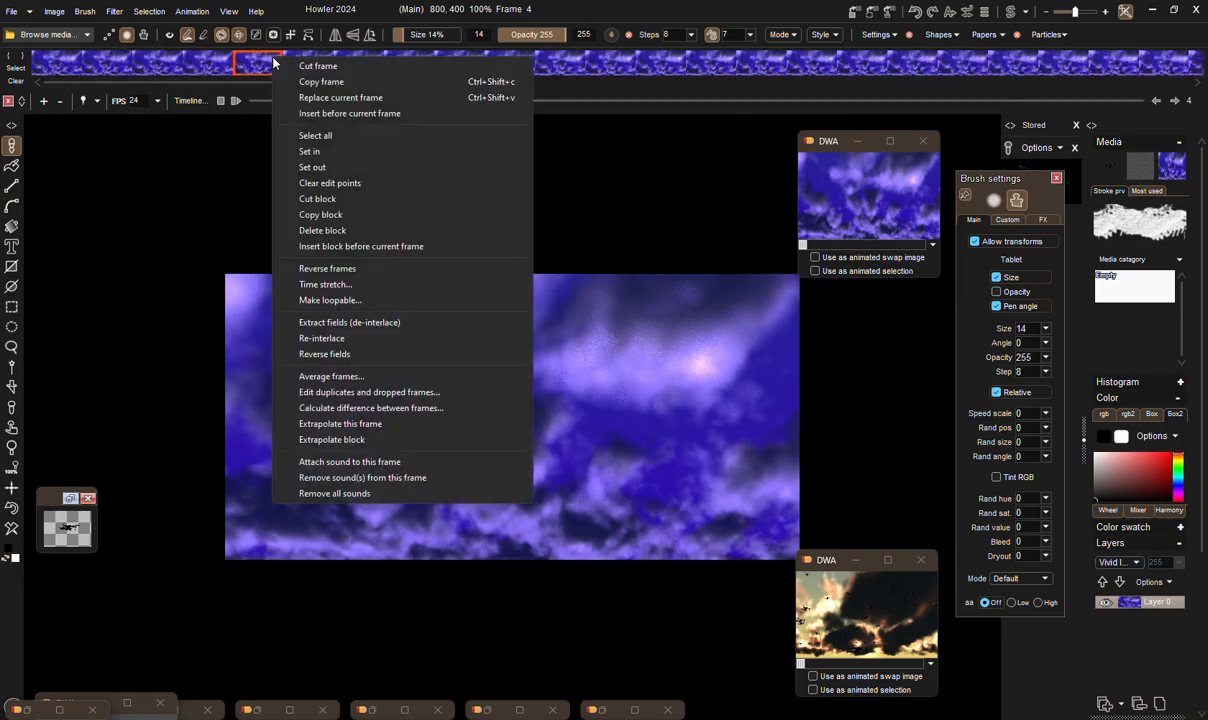
click(325, 285)
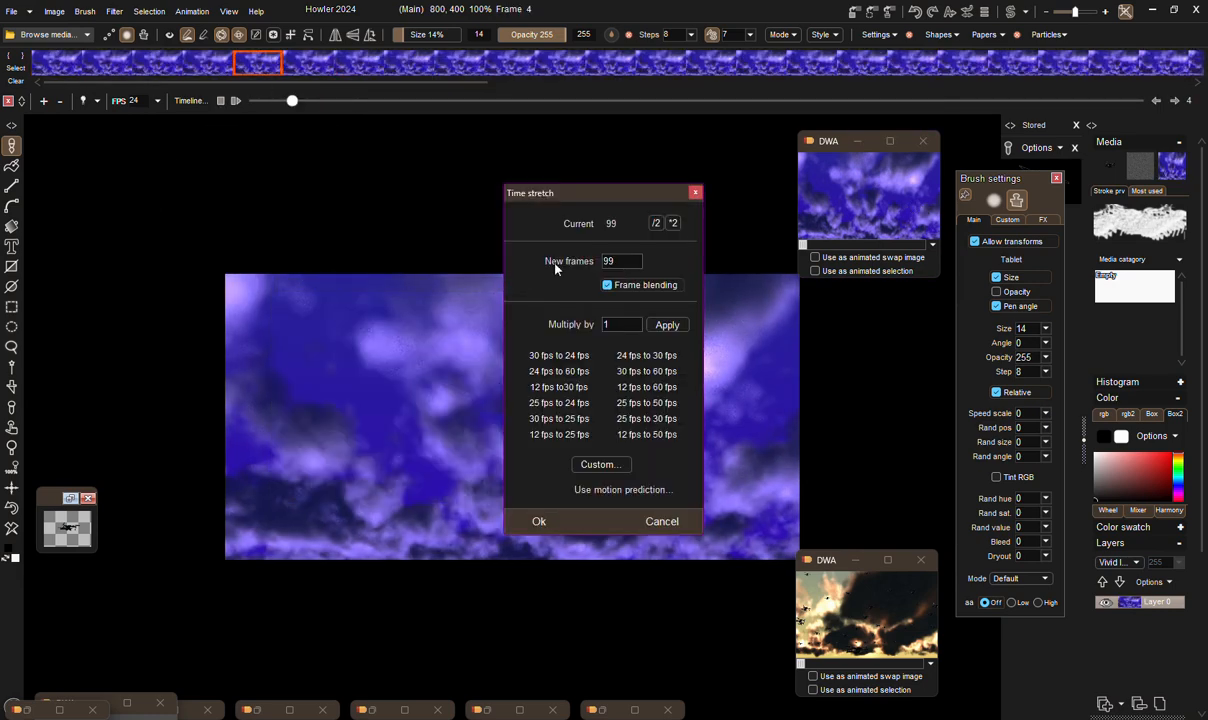
drag(617, 259, 601, 256)
text(85)
click(540, 526)
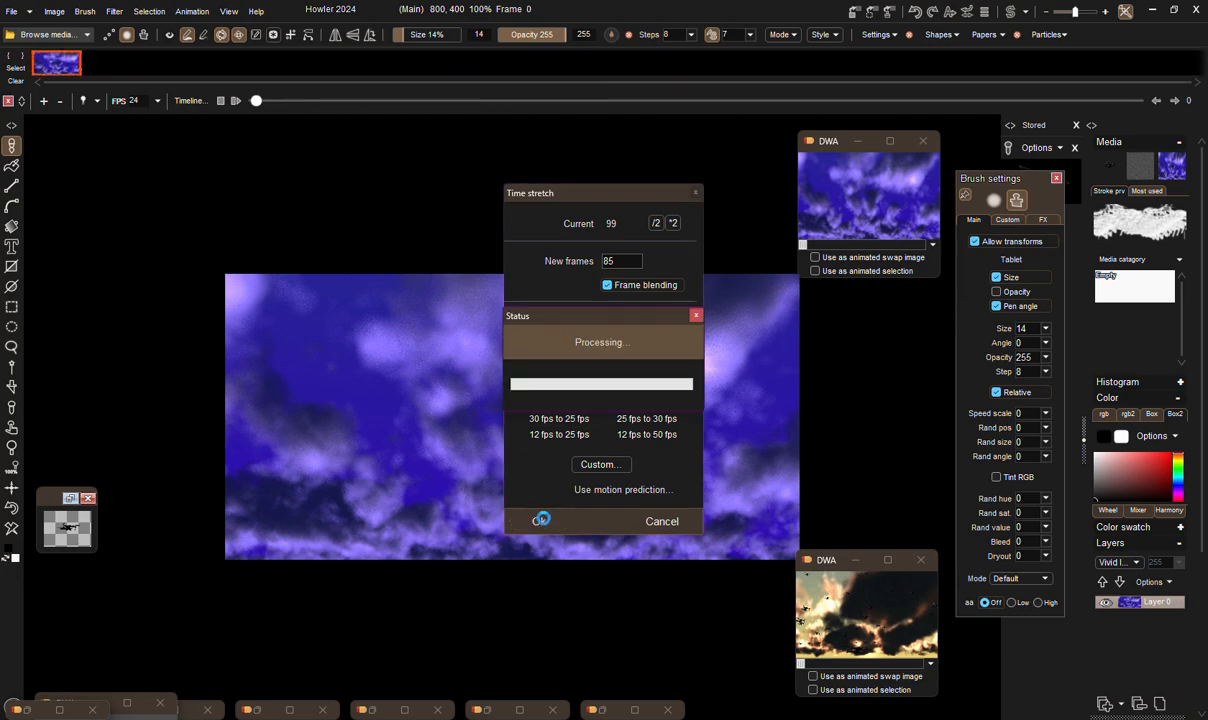
Store the time-stretched blue cloud animation to memory and put its thumbnail in place of the old blue cloud one, closing the latter.
click(191, 11)
mouse_move(276, 80)
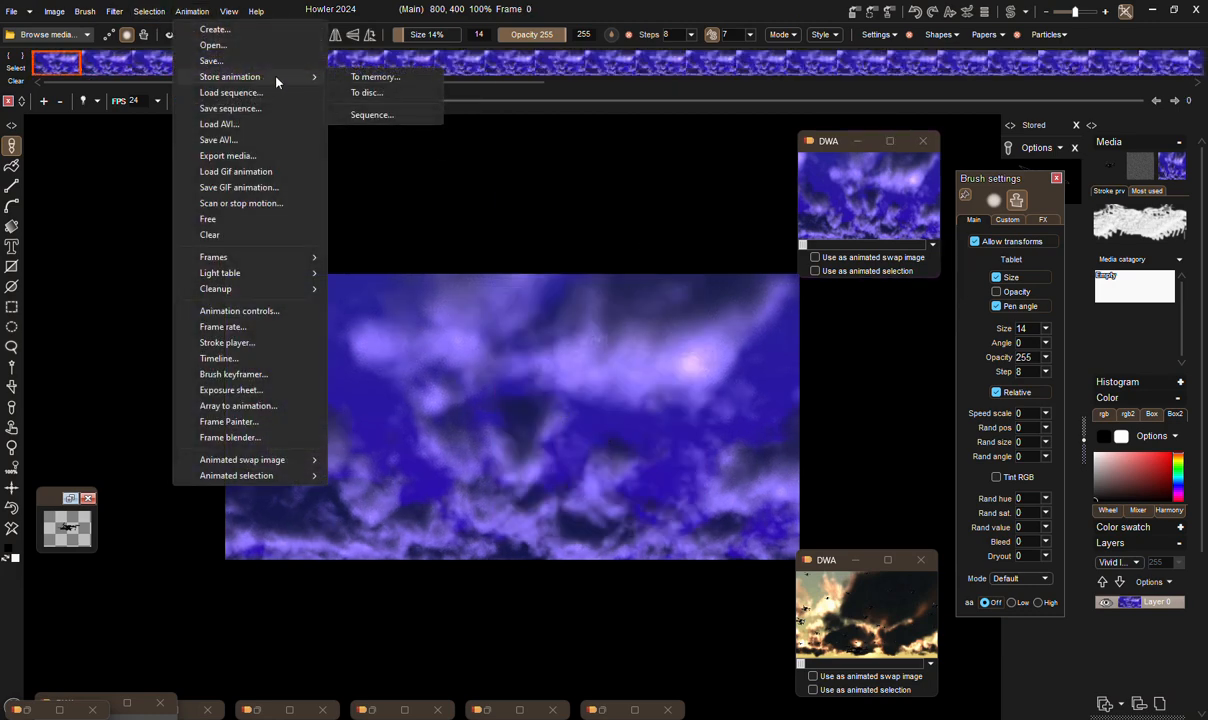
click(372, 79)
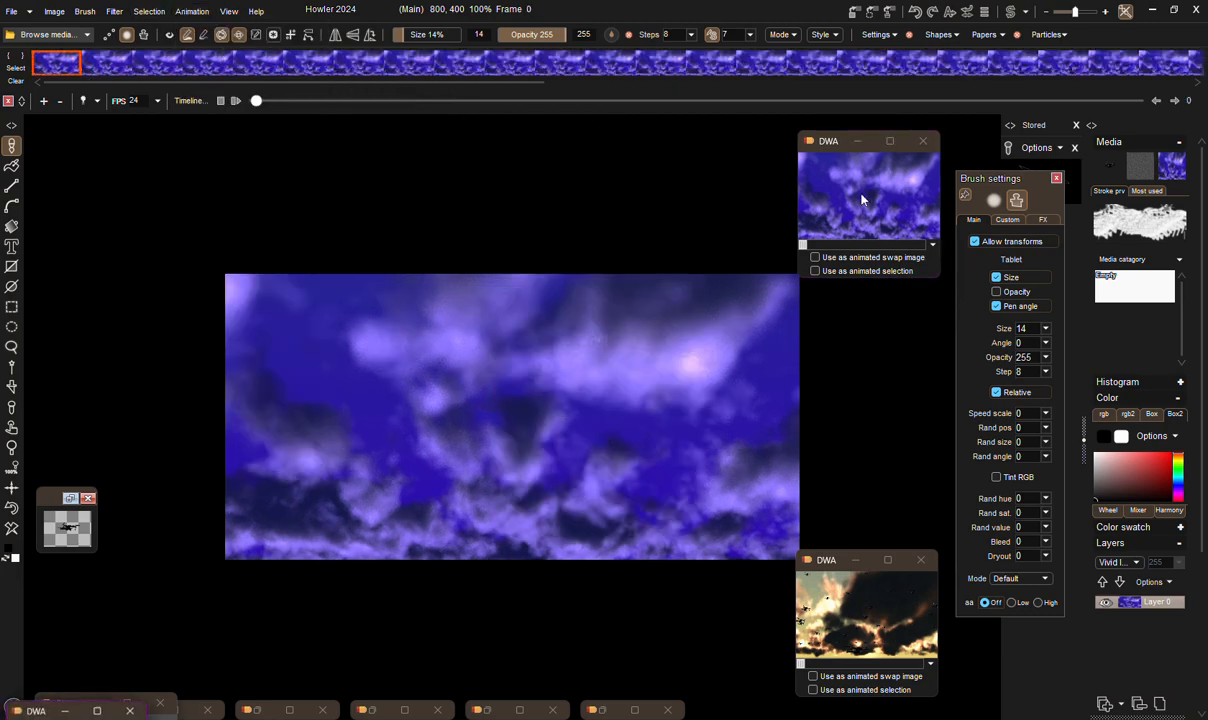
click(912, 147)
drag(38, 715, 843, 148)
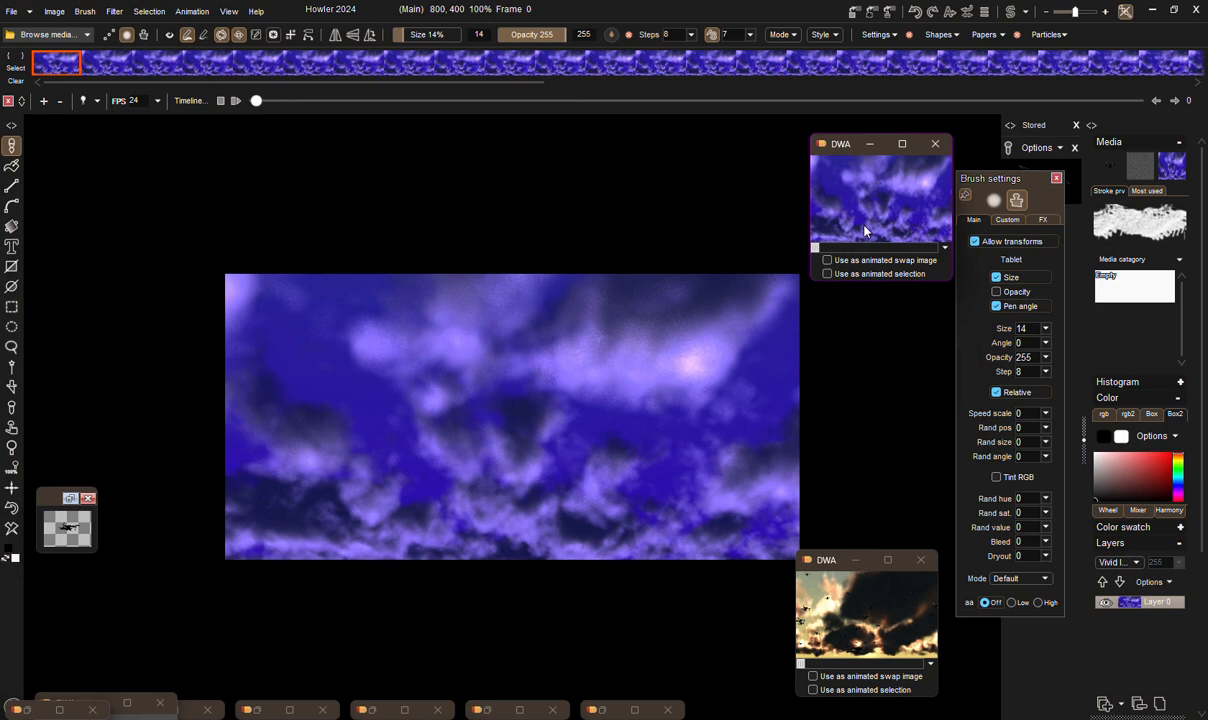
Use the drone swarm as animated swap image, close the brush settings, and arrange the blue cloud thumbnail above the swarm thumbnail.
click(857, 679)
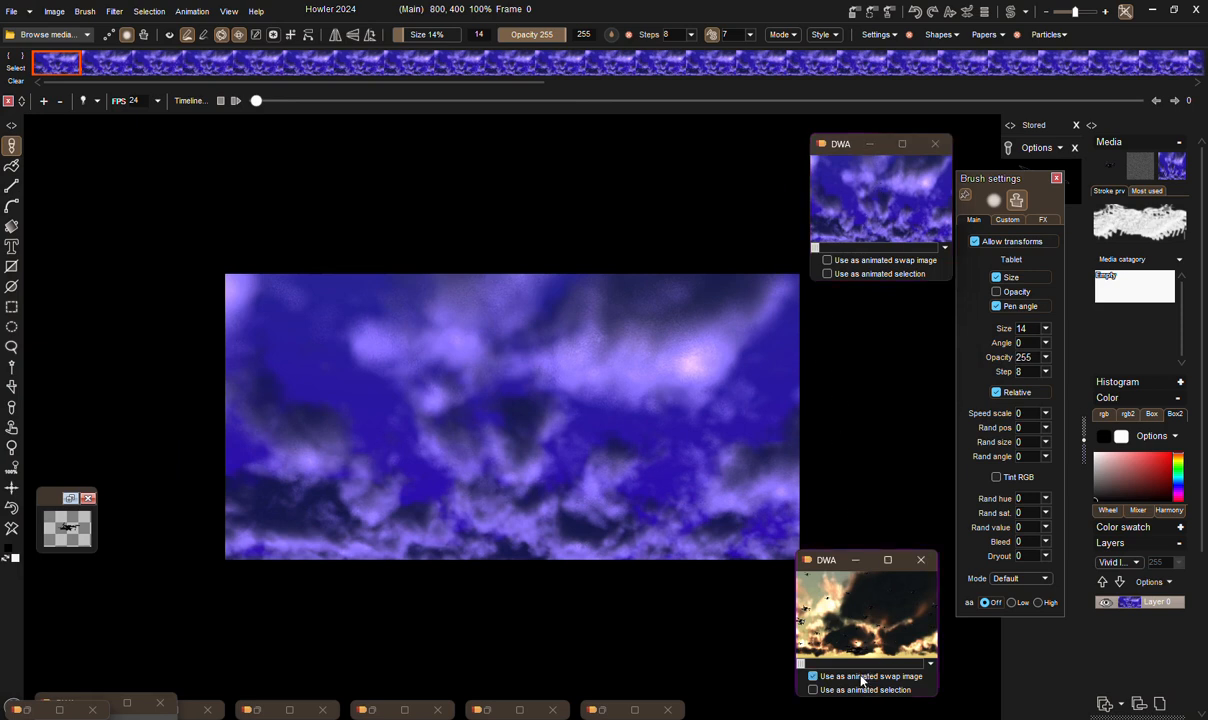
drag(825, 566, 847, 343)
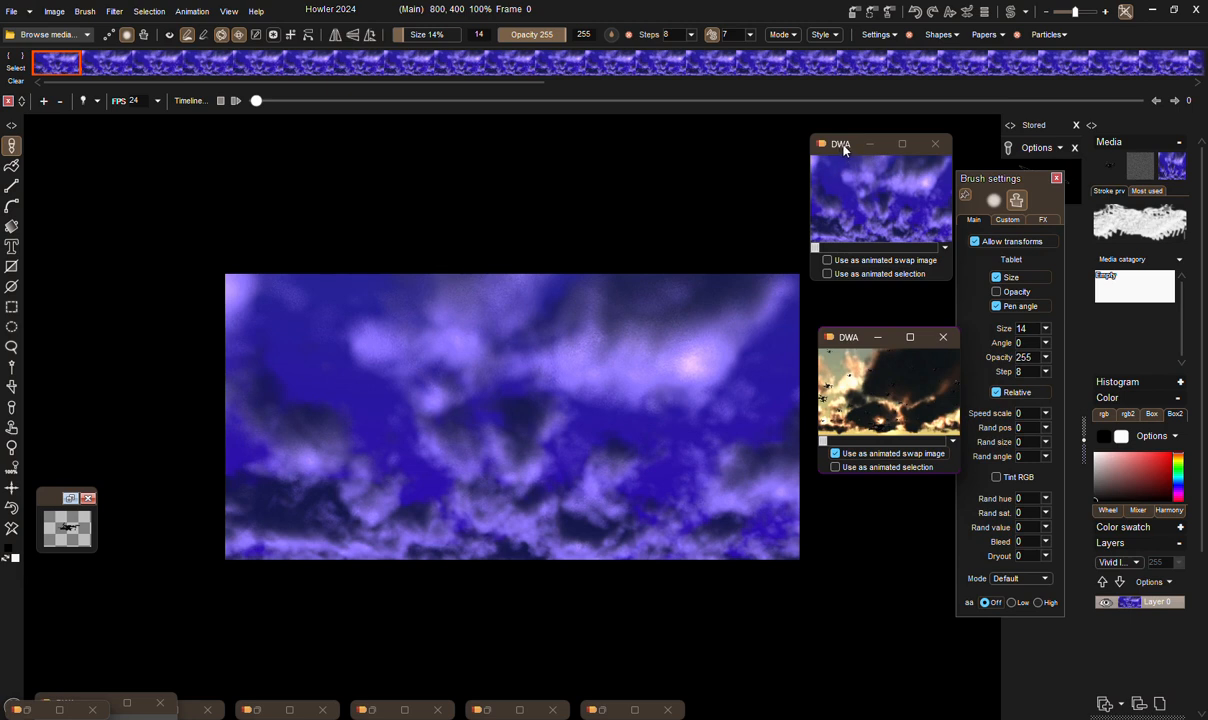
drag(830, 337, 831, 401)
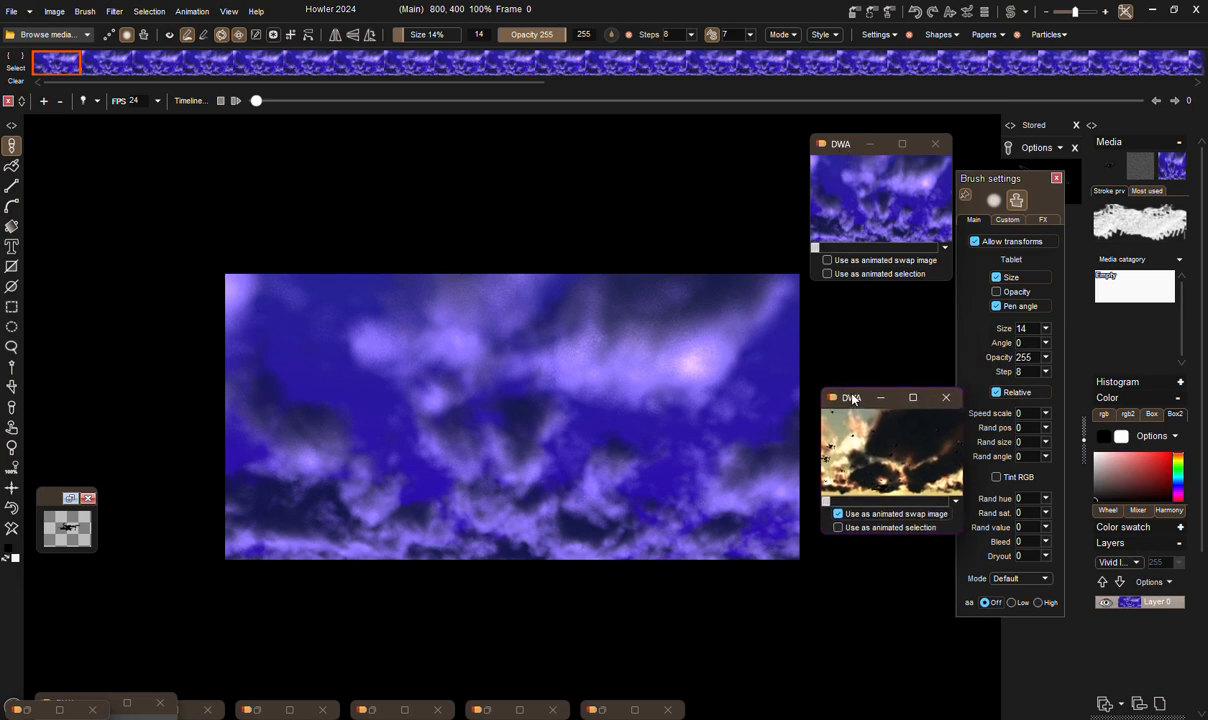
click(1057, 178)
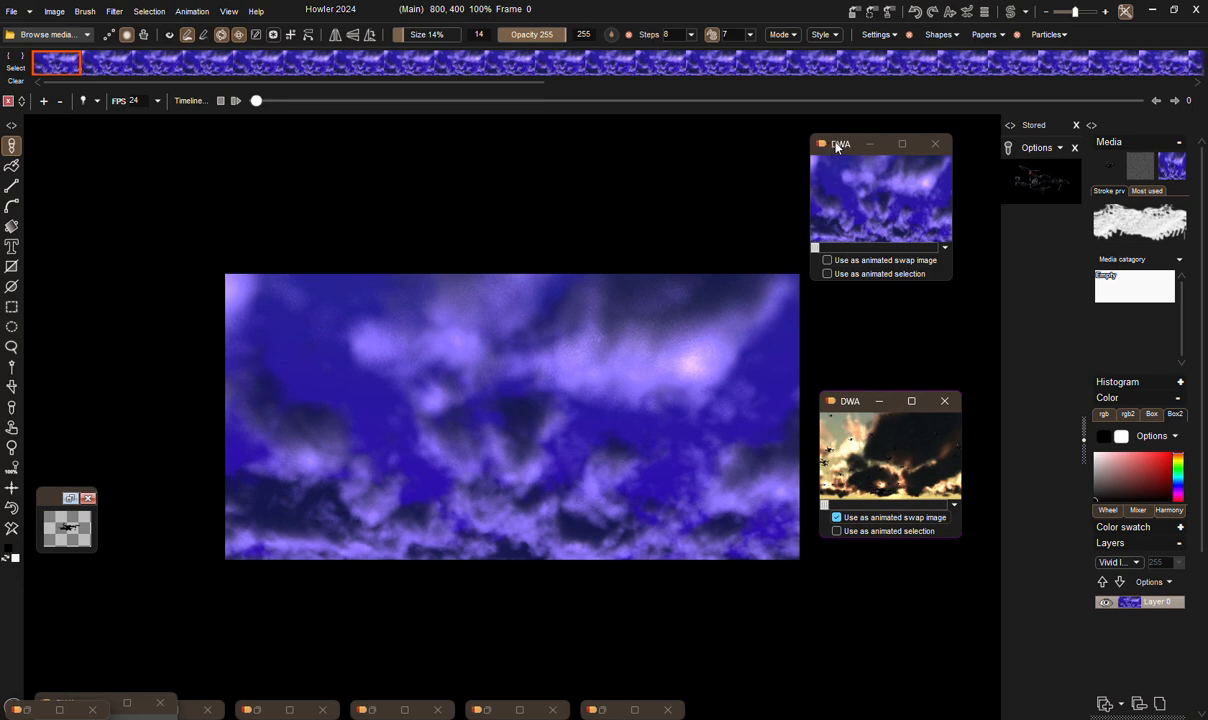
drag(837, 146, 854, 215)
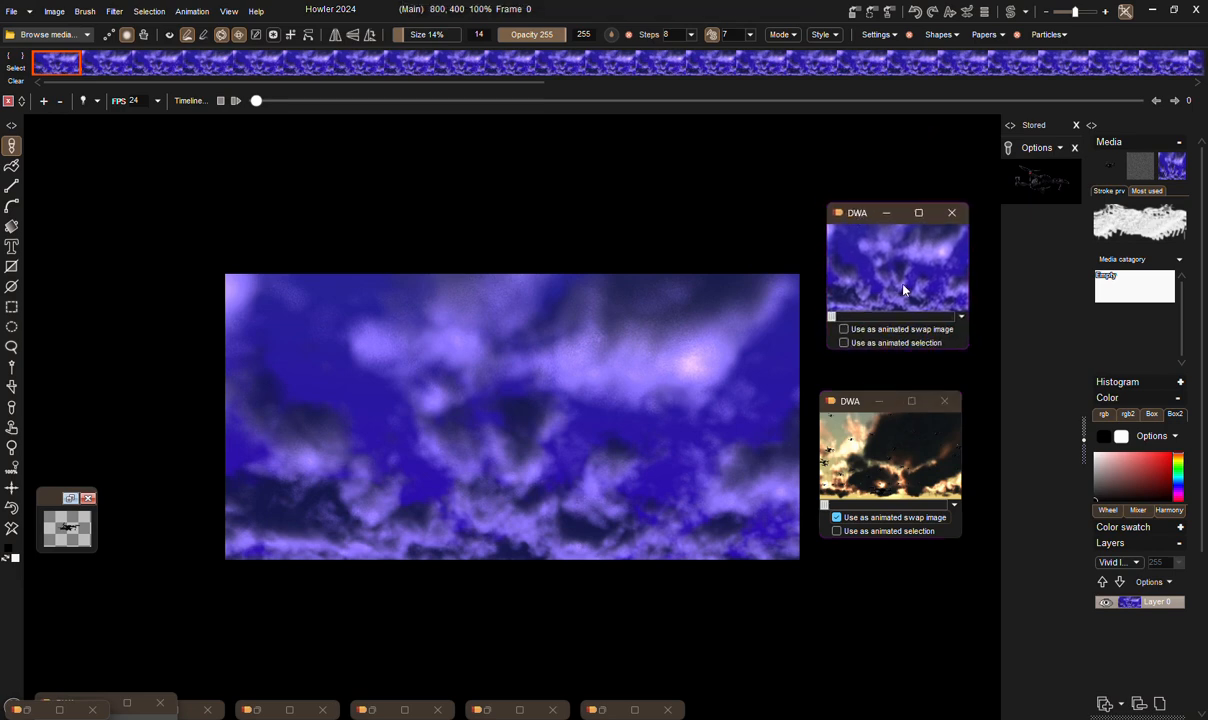
Try a blue screen composite of the blue clouds with the drone swarm swap at frame 15, using high pass 117 and blue removal 17.
drag(256, 100, 419, 114)
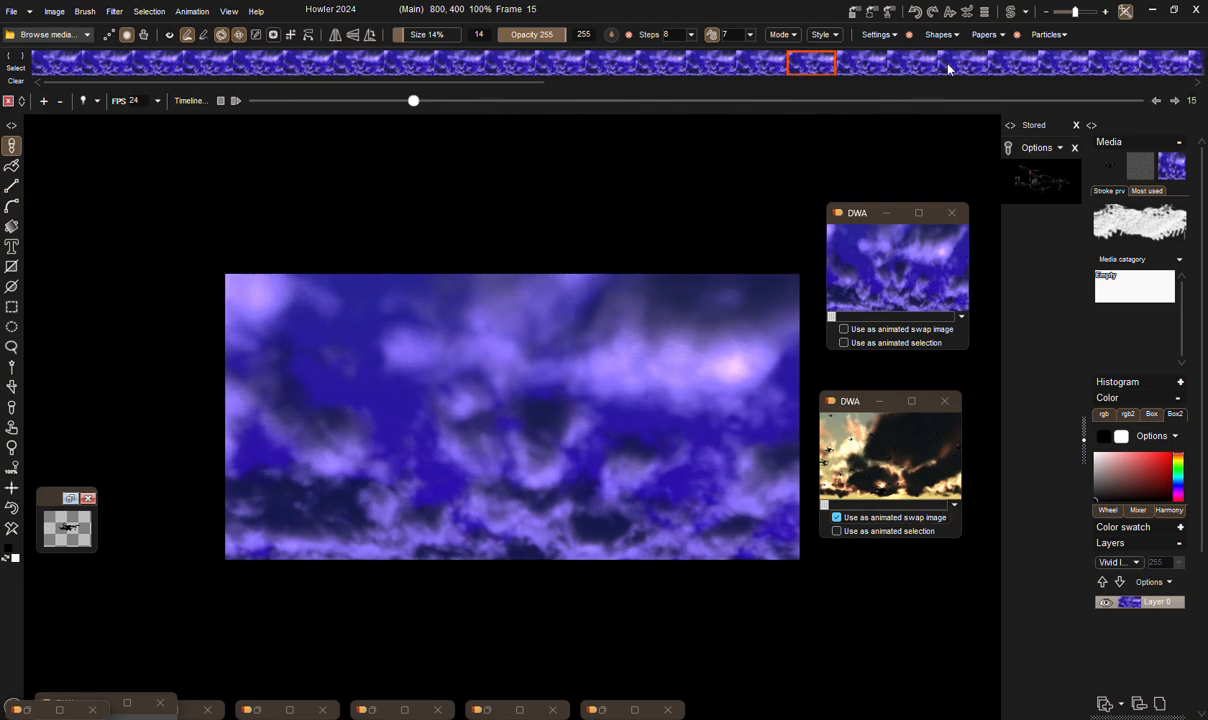
click(1009, 14)
click(1010, 15)
click(113, 11)
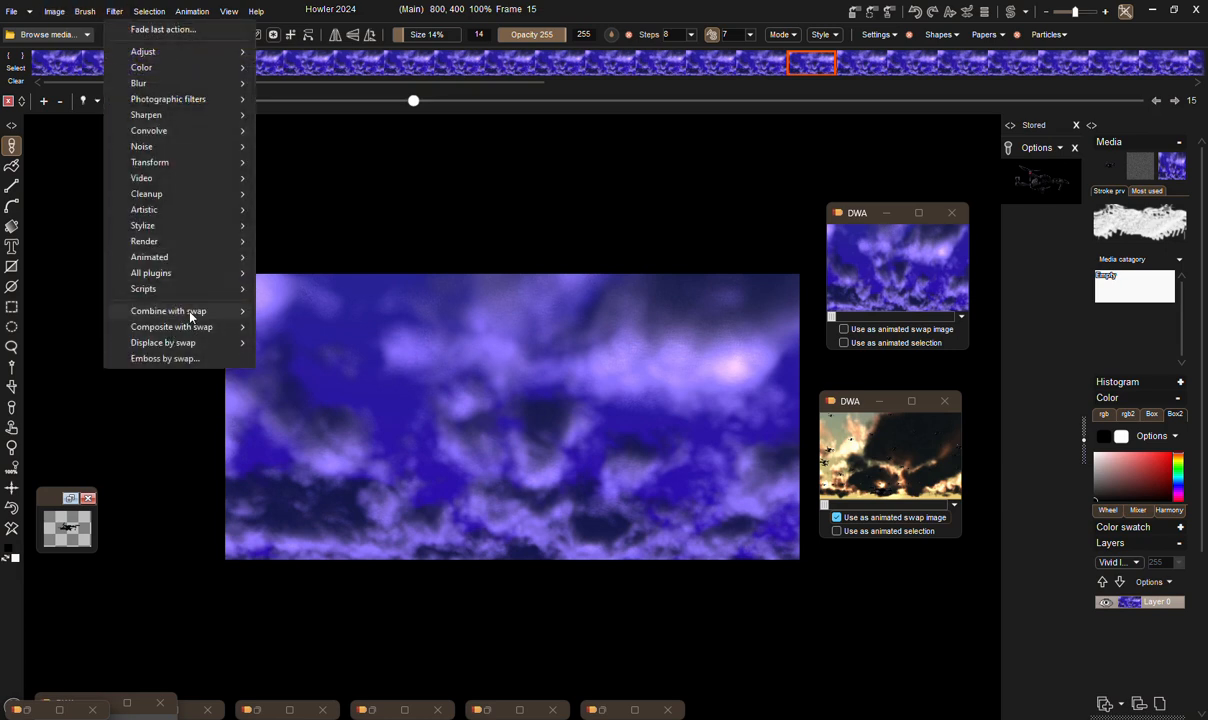
mouse_move(185, 334)
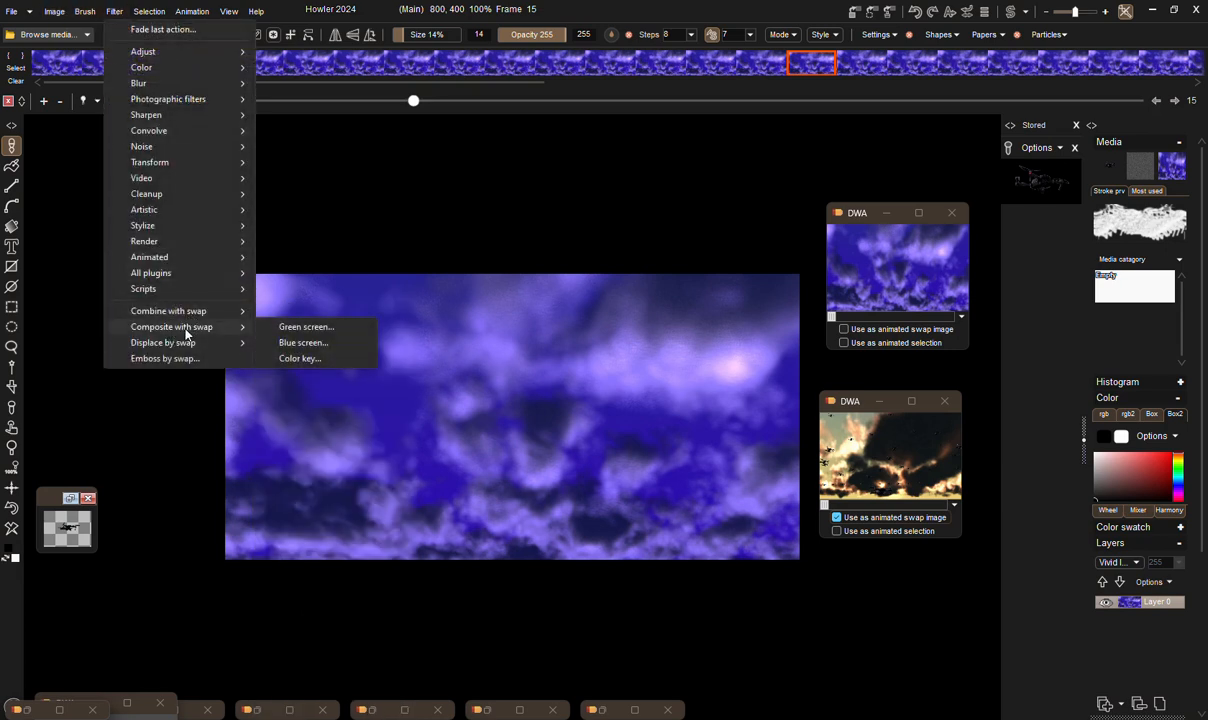
click(304, 343)
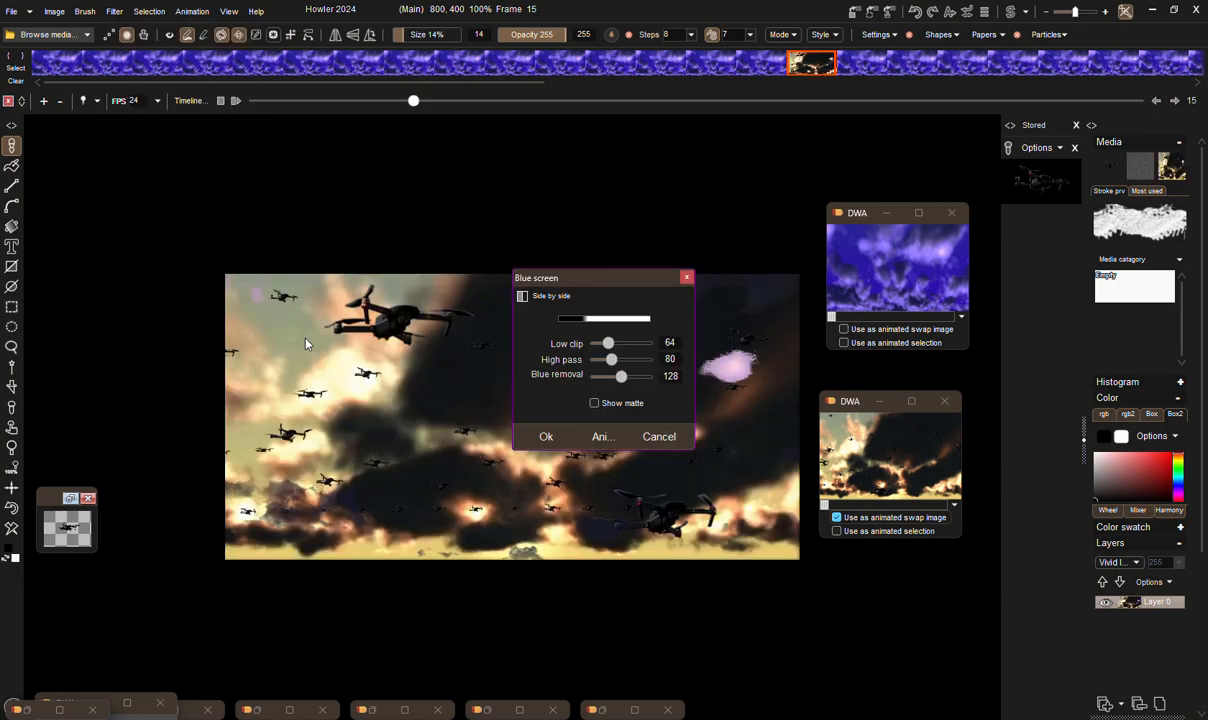
drag(615, 286, 571, 151)
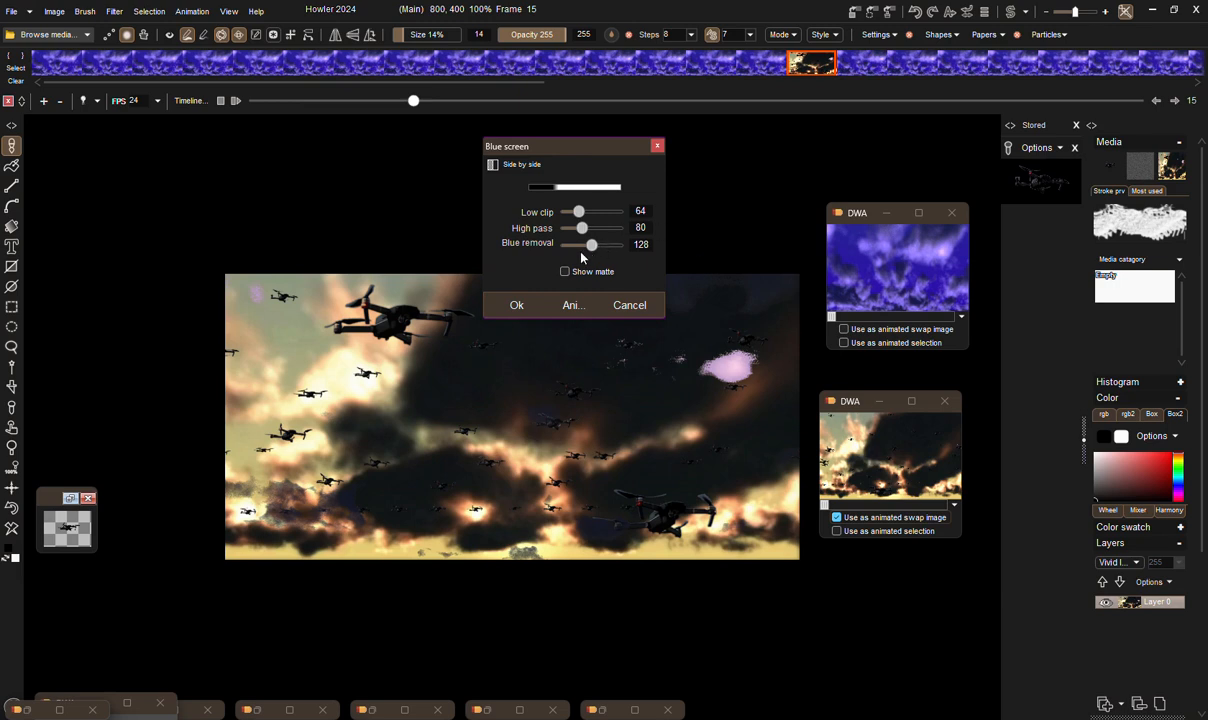
mouse_move(592, 245)
mouse_down()
mouse_move(575, 248)
mouse_move(613, 248)
mouse_move(570, 248)
mouse_move(614, 230)
mouse_move(590, 232)
mouse_up()
click(638, 306)
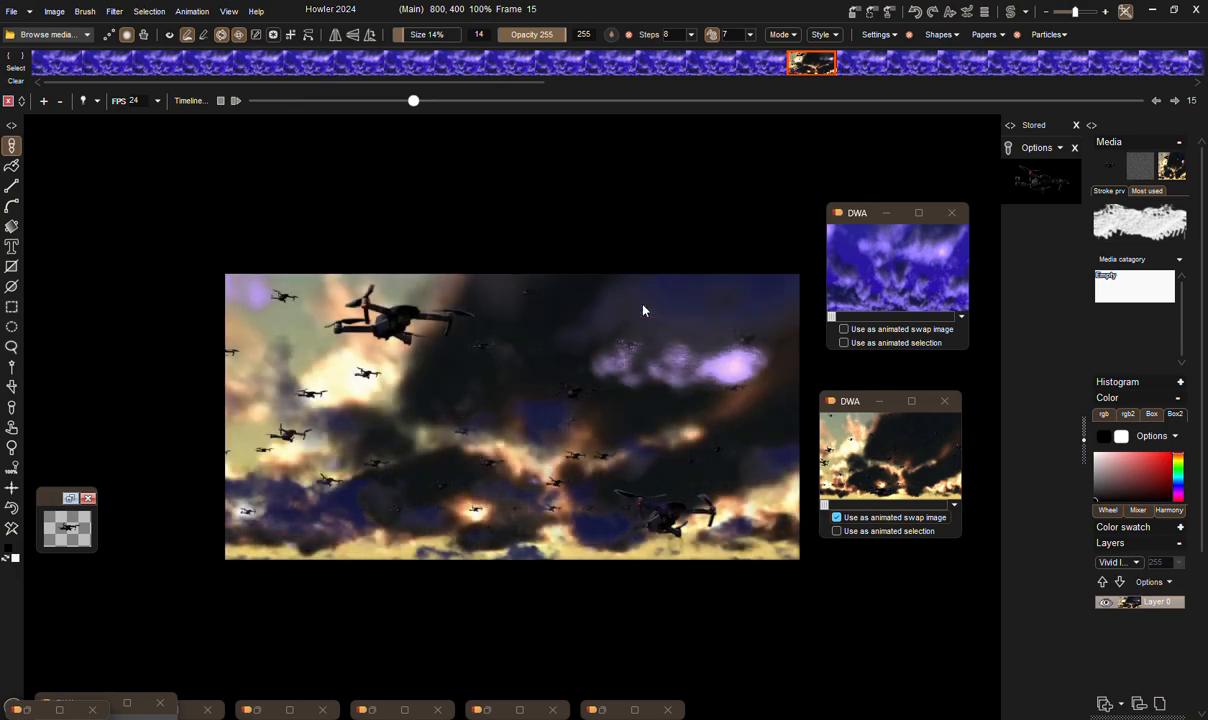
Restore the stored drone swarm animation and use the blue cloud animation as animated swap image.
click(894, 452)
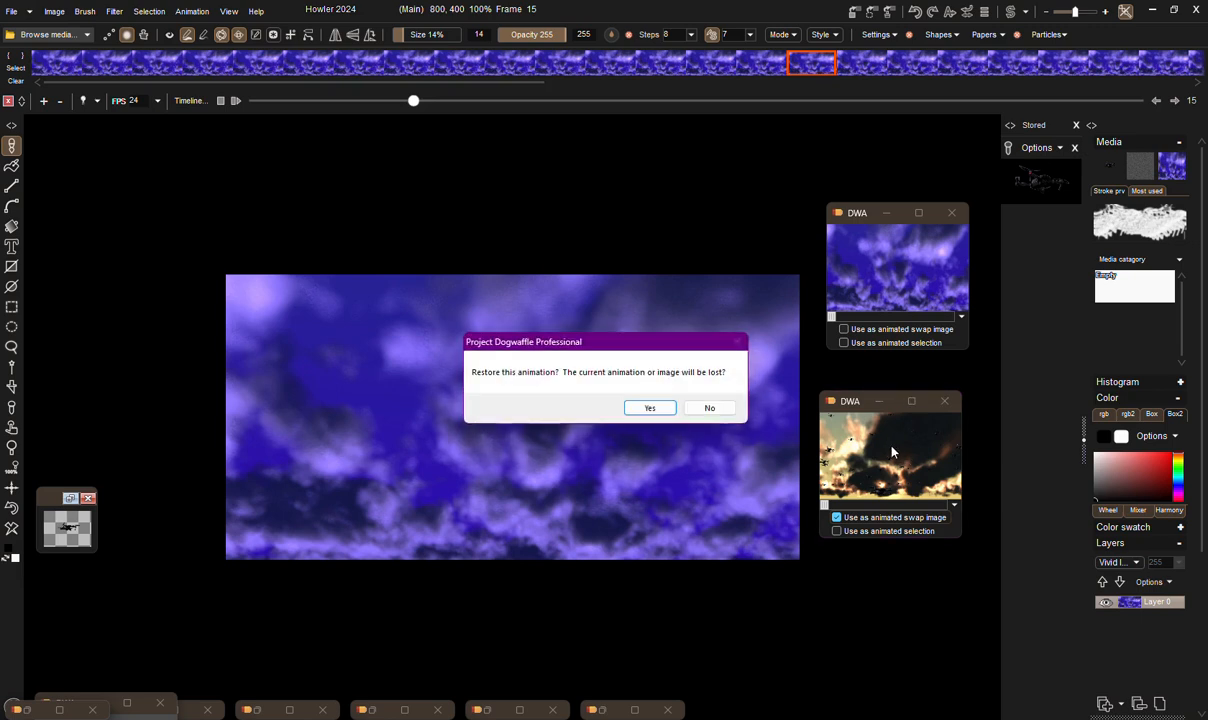
click(660, 410)
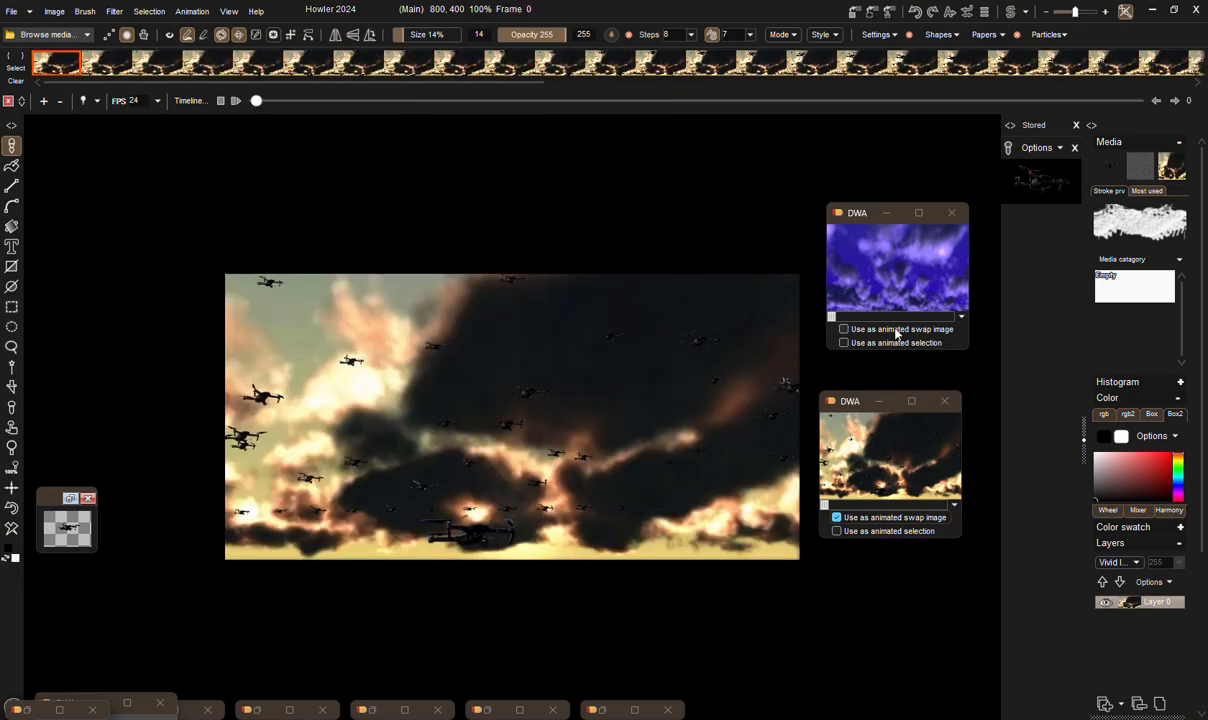
click(897, 335)
drag(860, 218, 862, 189)
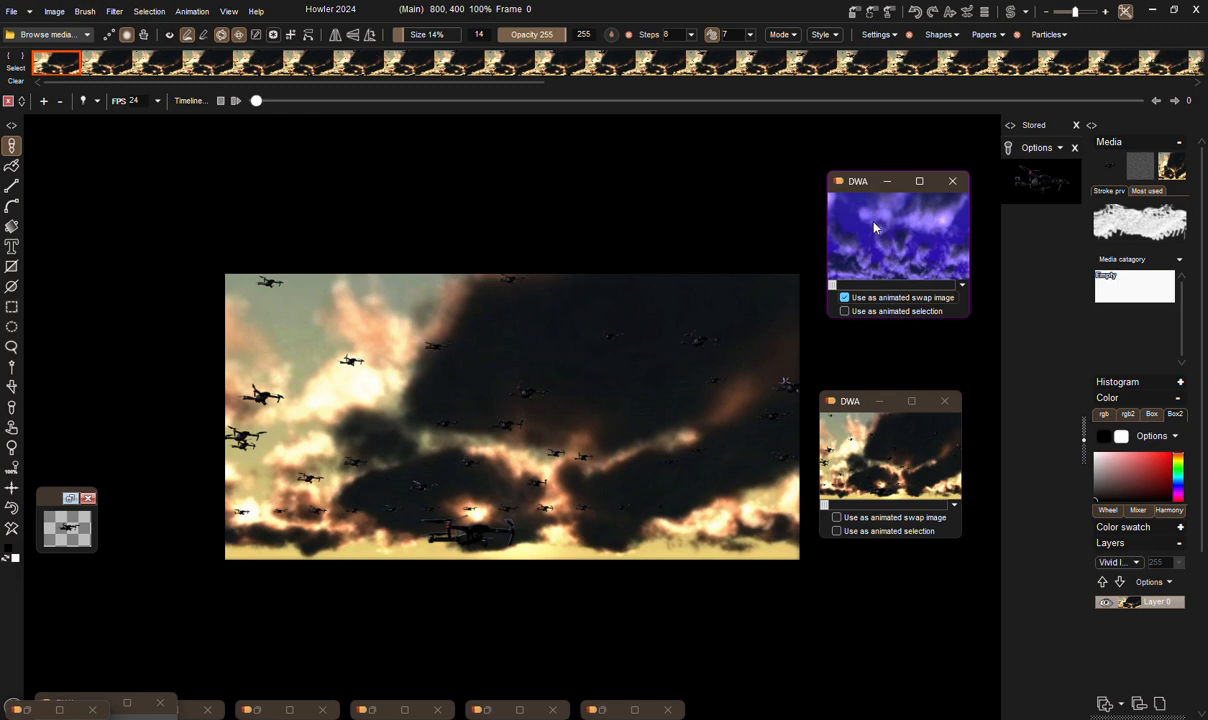
Try a blue screen composite of the drone swarm with the blue cloud swap, using low clip 22, high pass 156 and blue removal 166.
click(114, 12)
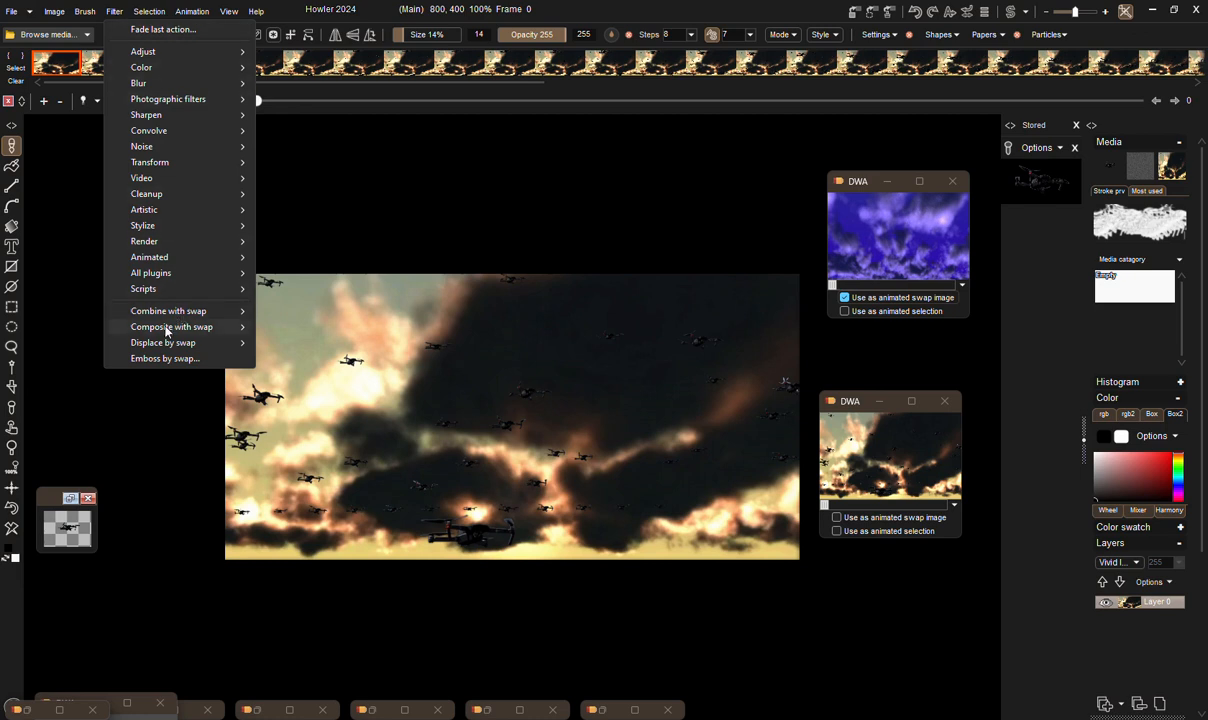
mouse_move(168, 329)
click(303, 343)
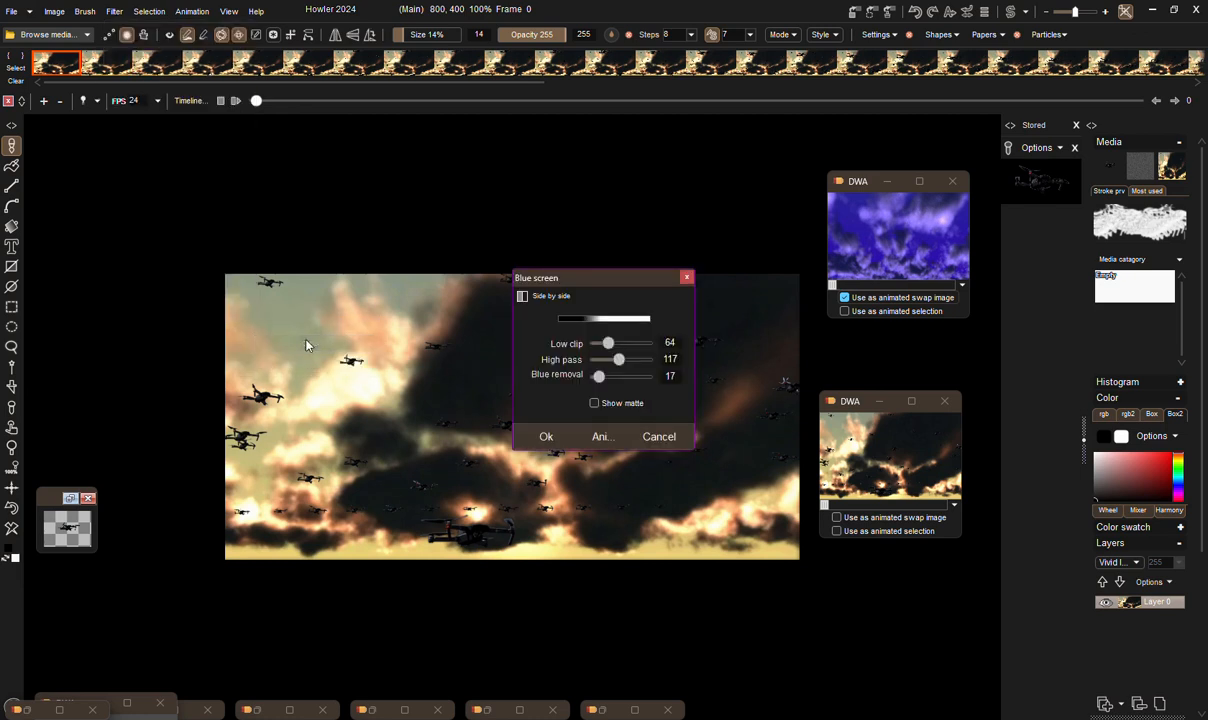
drag(601, 376, 628, 376)
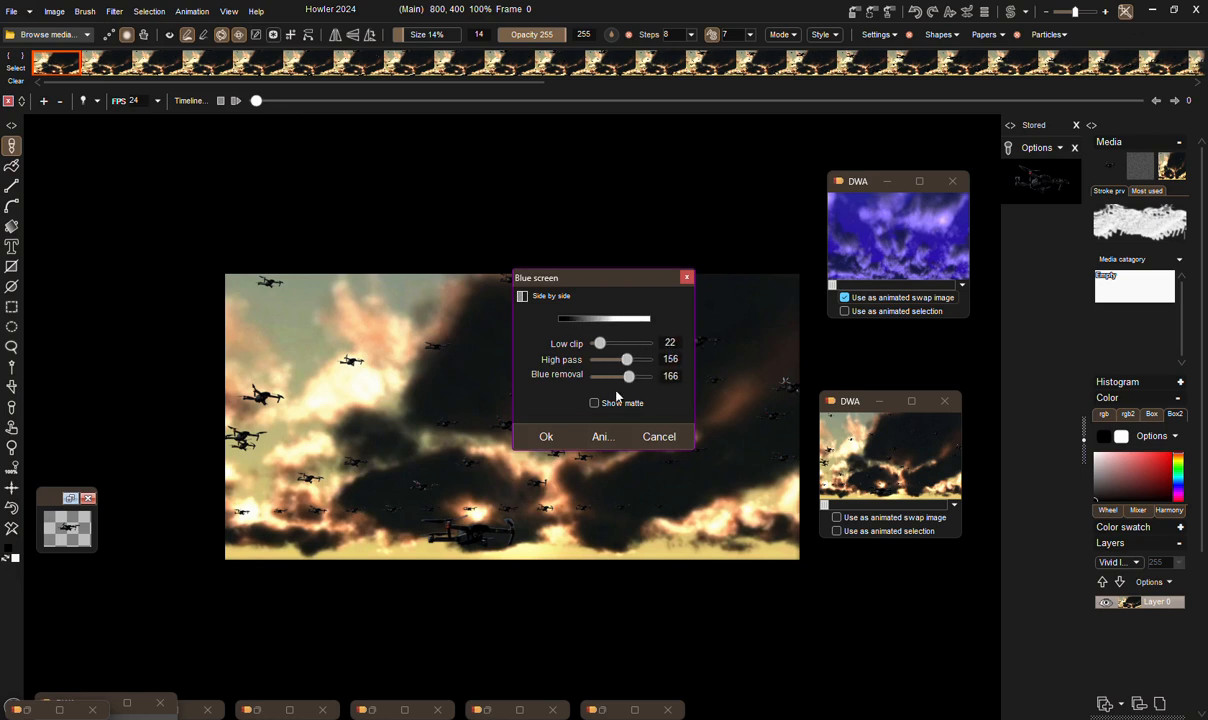
click(612, 404)
click(606, 405)
click(670, 444)
Restore the blue cloud animation and try a blue screen composite with low clip 117, high pass 213 and blue removal 247.
click(649, 410)
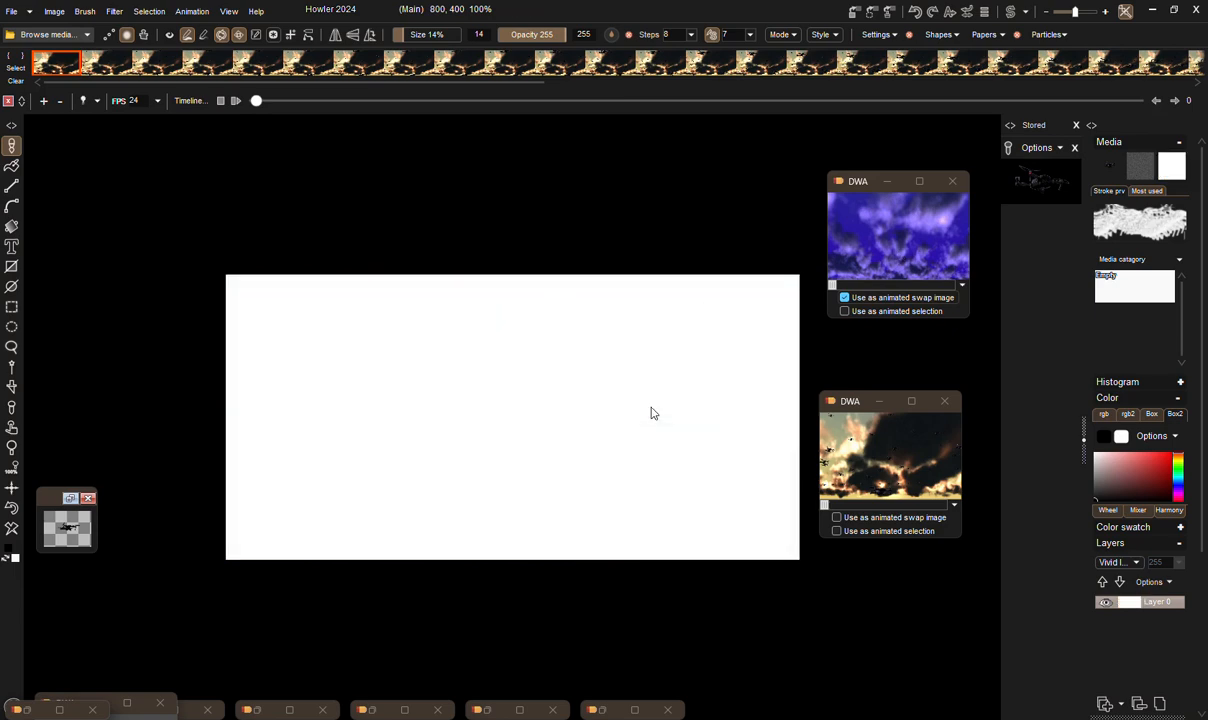
click(116, 12)
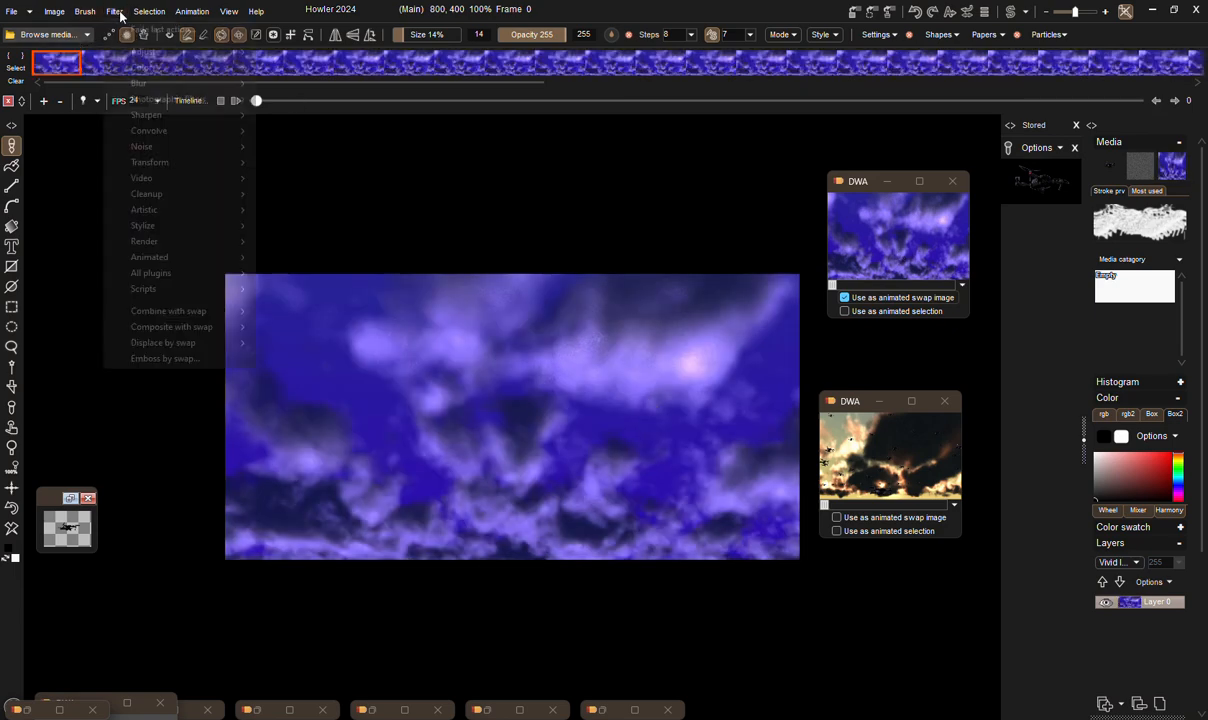
mouse_move(166, 327)
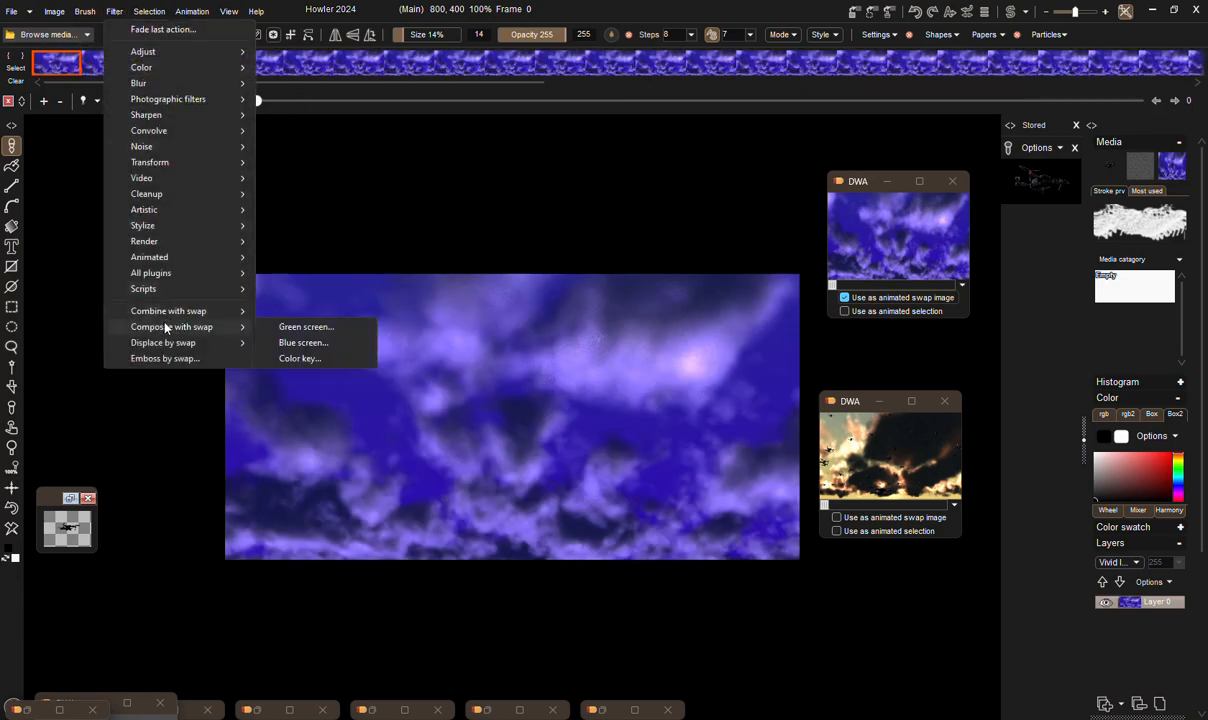
click(309, 347)
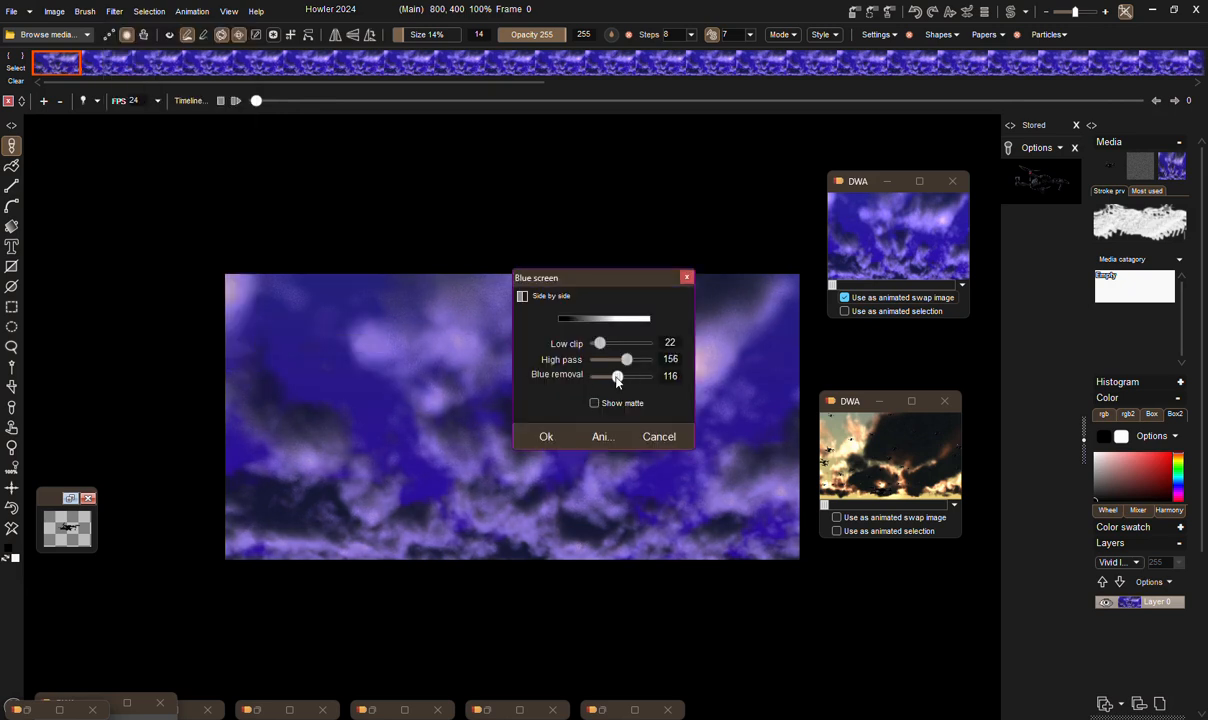
drag(617, 377, 622, 348)
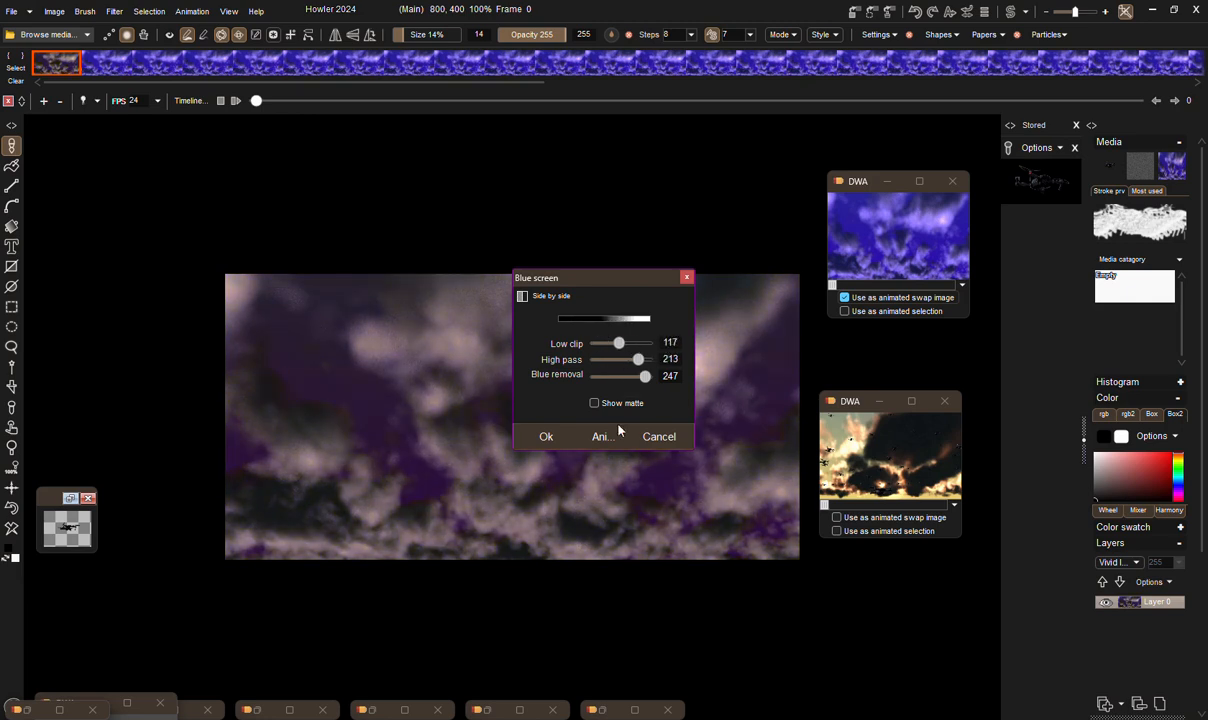
Try a low clip of 92 using the matte preview, apply the blue screen filter to all frames, and check frame 19.
click(614, 404)
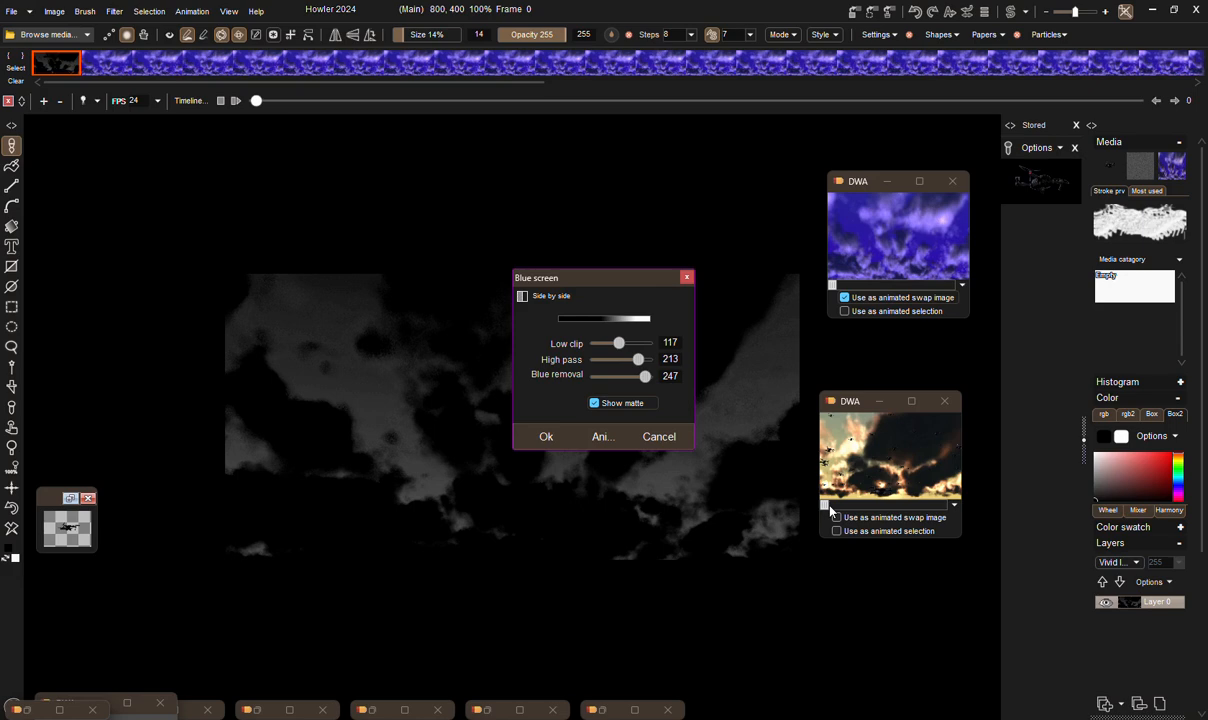
drag(628, 346, 614, 343)
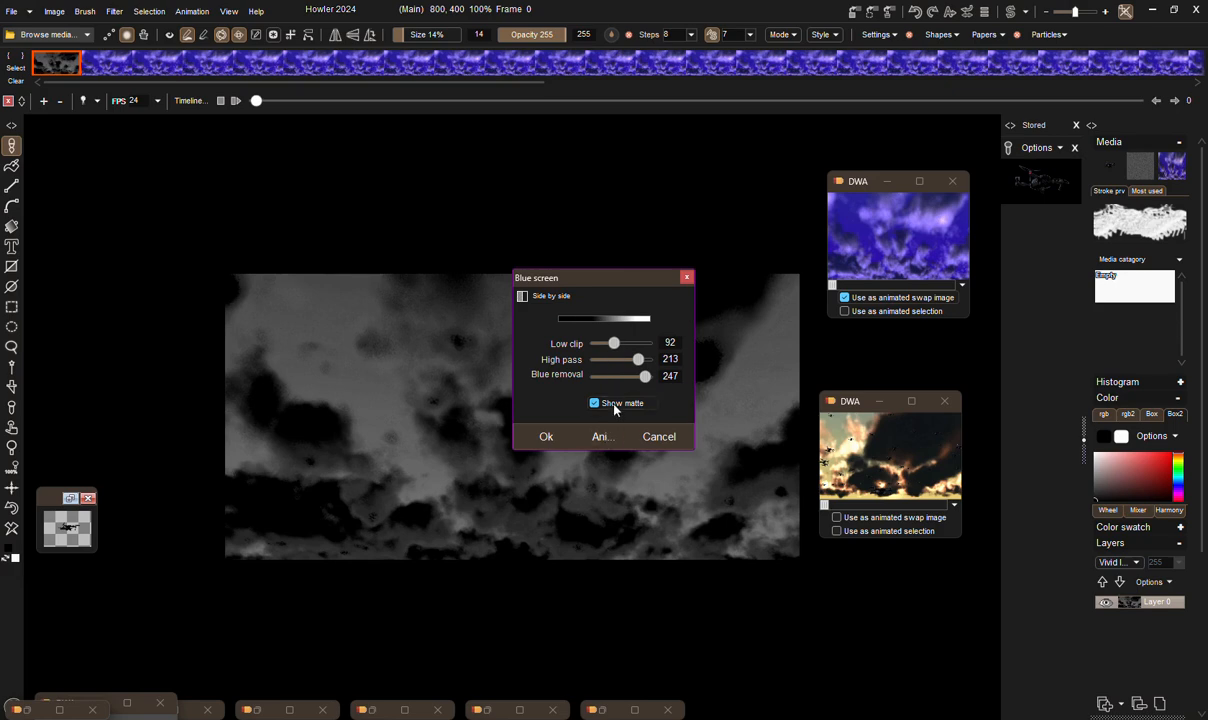
click(614, 405)
click(601, 437)
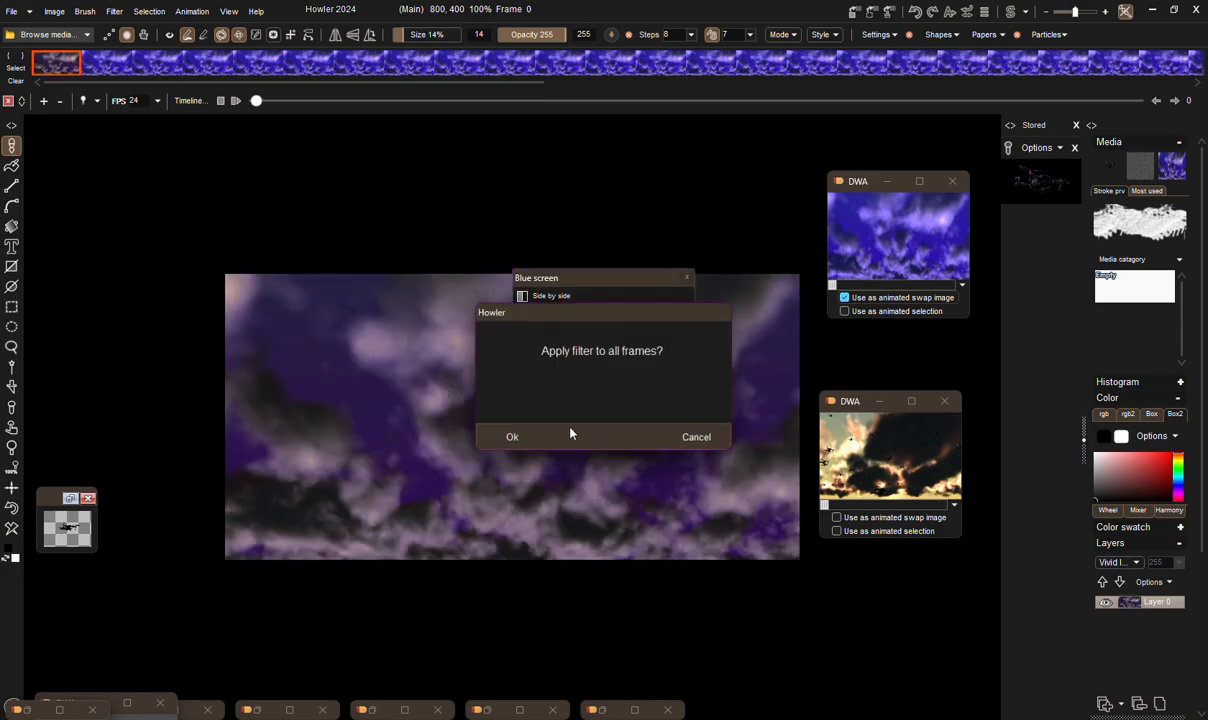
click(510, 438)
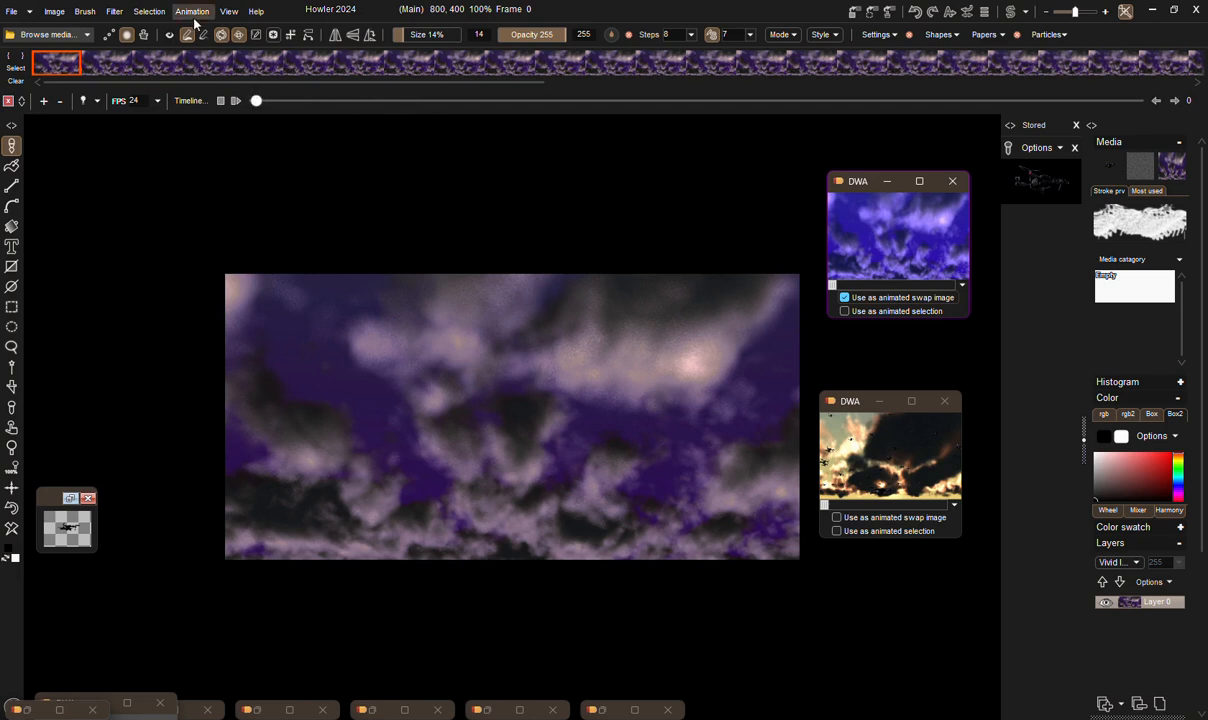
click(150, 11)
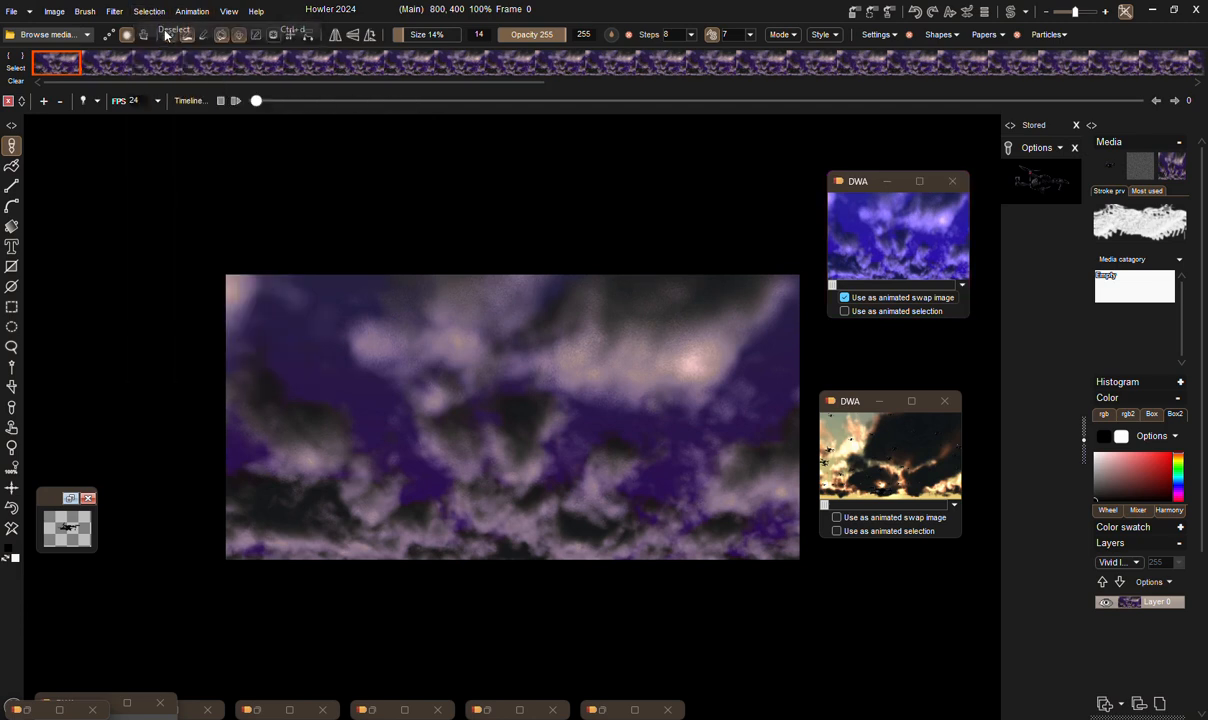
drag(256, 101, 455, 115)
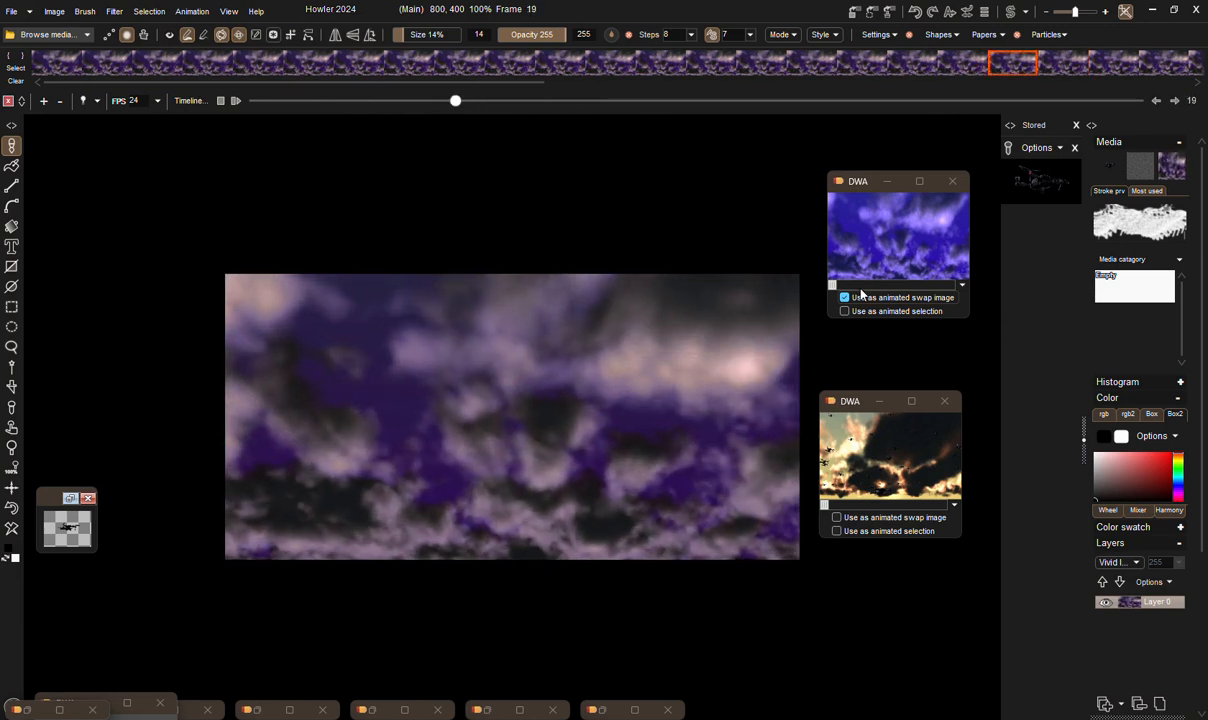
Restore the stored blue cloud animation and use the drone swarm animation as animated swap image.
mouse_move(833, 286)
mouse_down()
mouse_move(937, 295)
mouse_move(833, 292)
mouse_up()
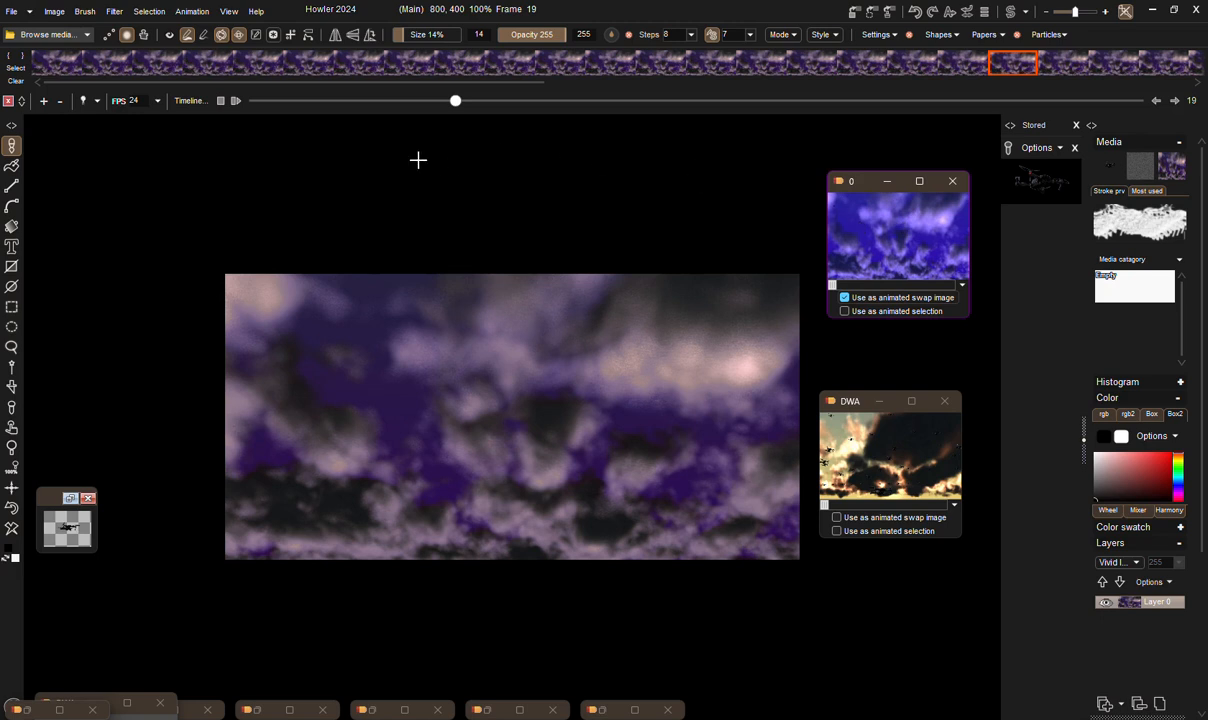
click(930, 254)
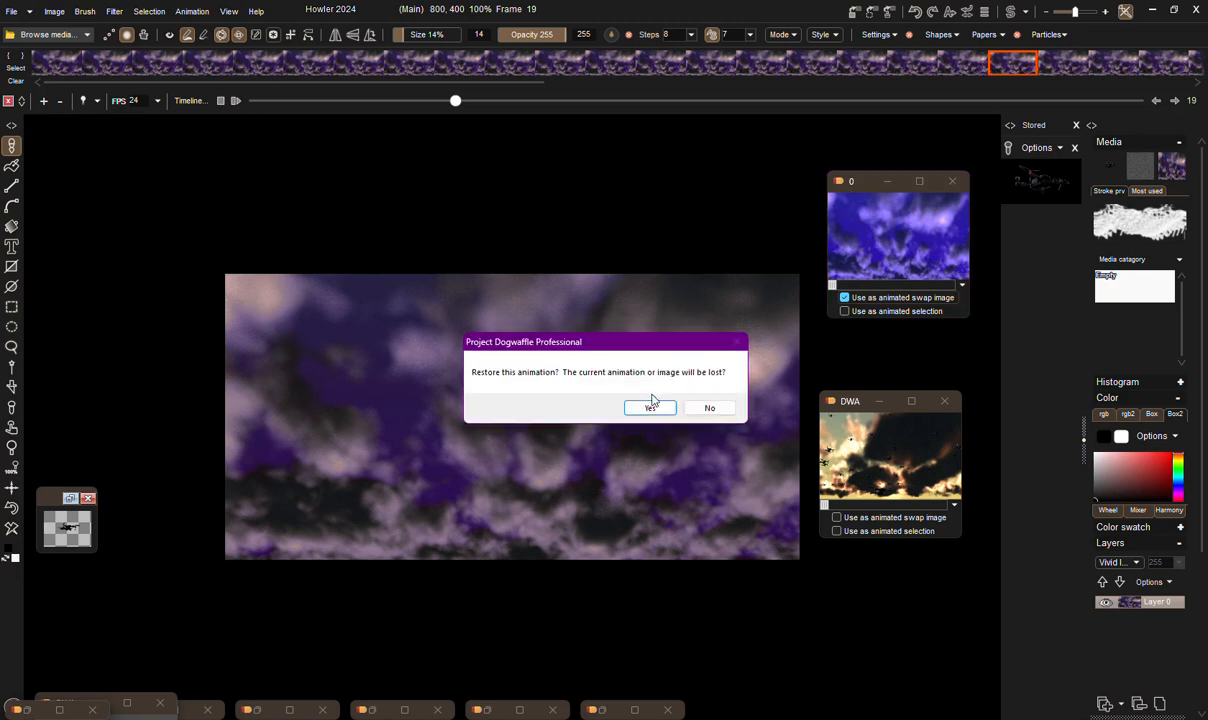
click(651, 405)
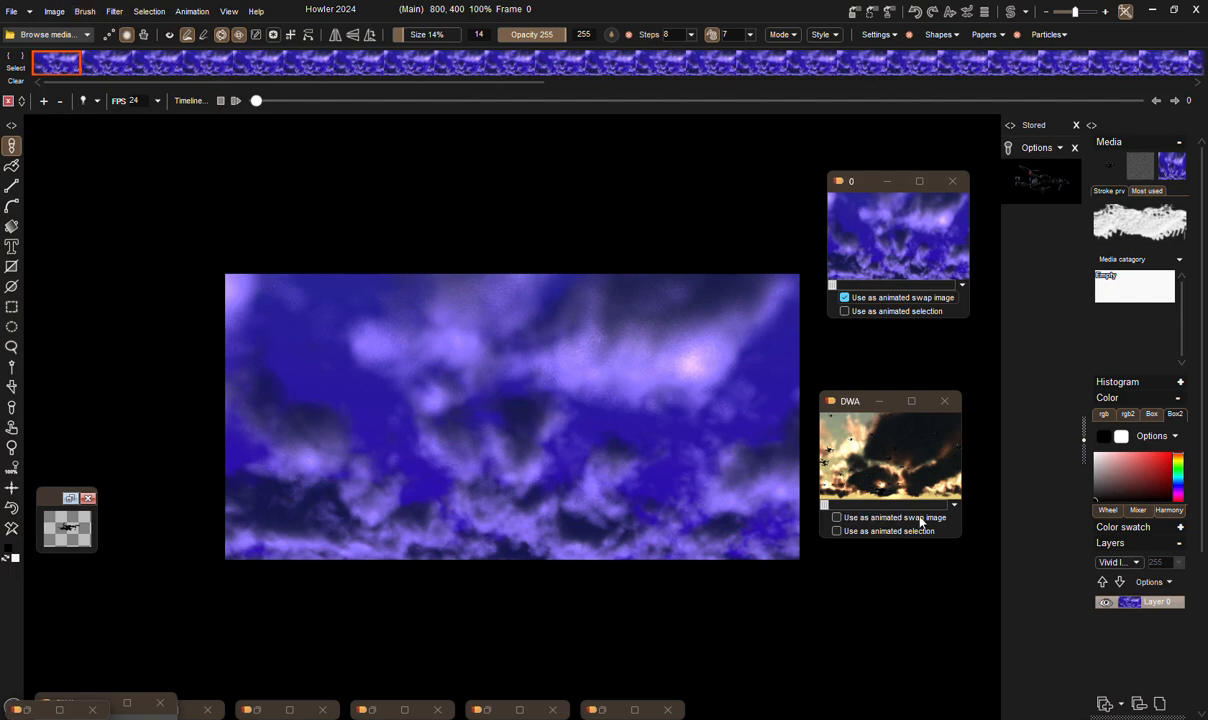
click(876, 518)
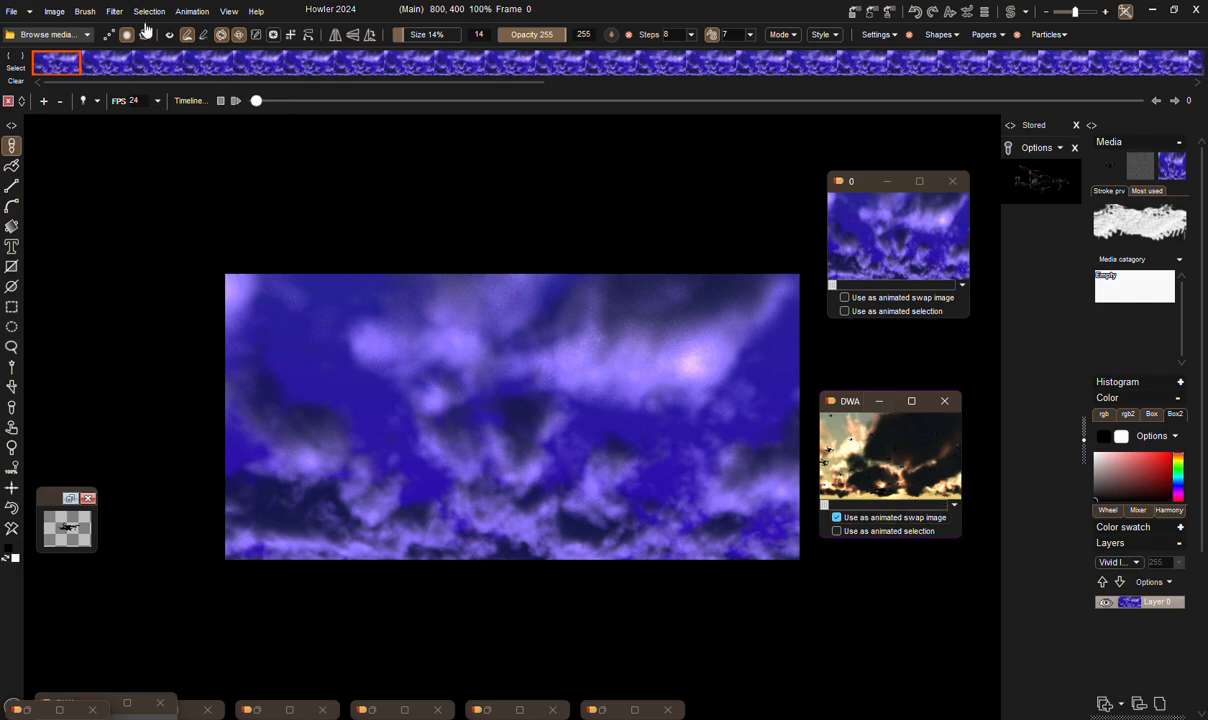
Blue screen composite the blue clouds with the drone swarm swap on all frames, using low clip 110, high pass 206 and blue removal 255.
click(114, 11)
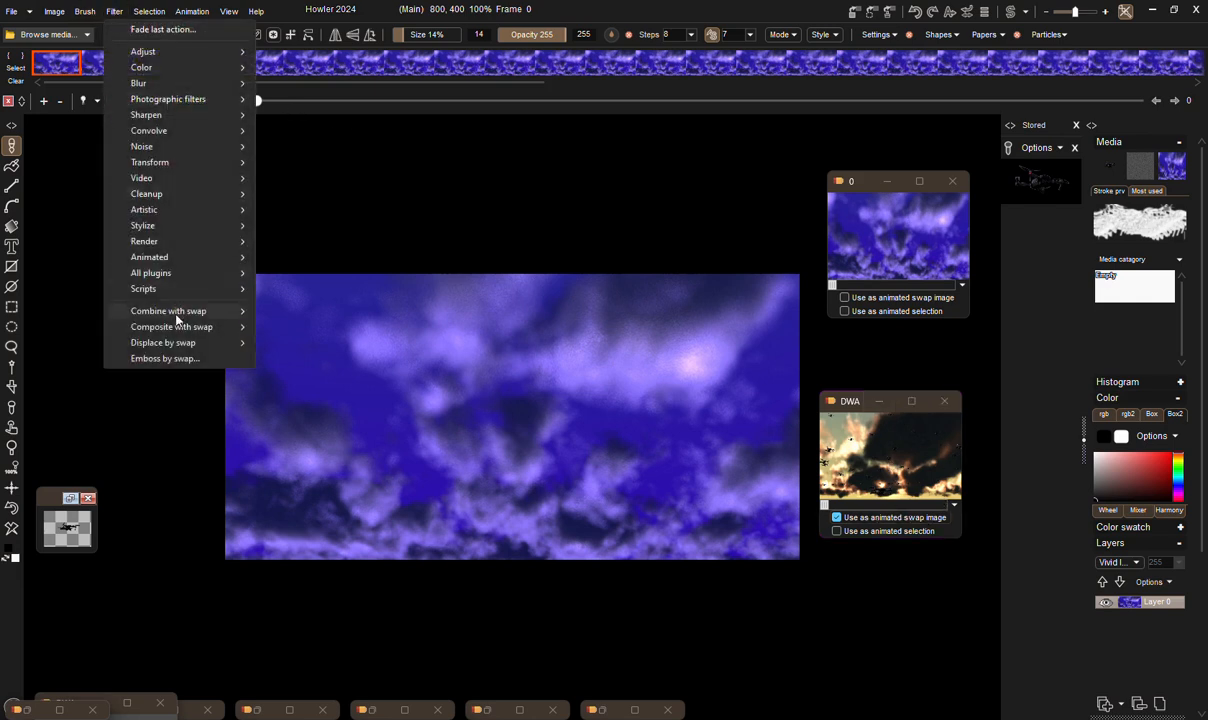
mouse_move(150, 331)
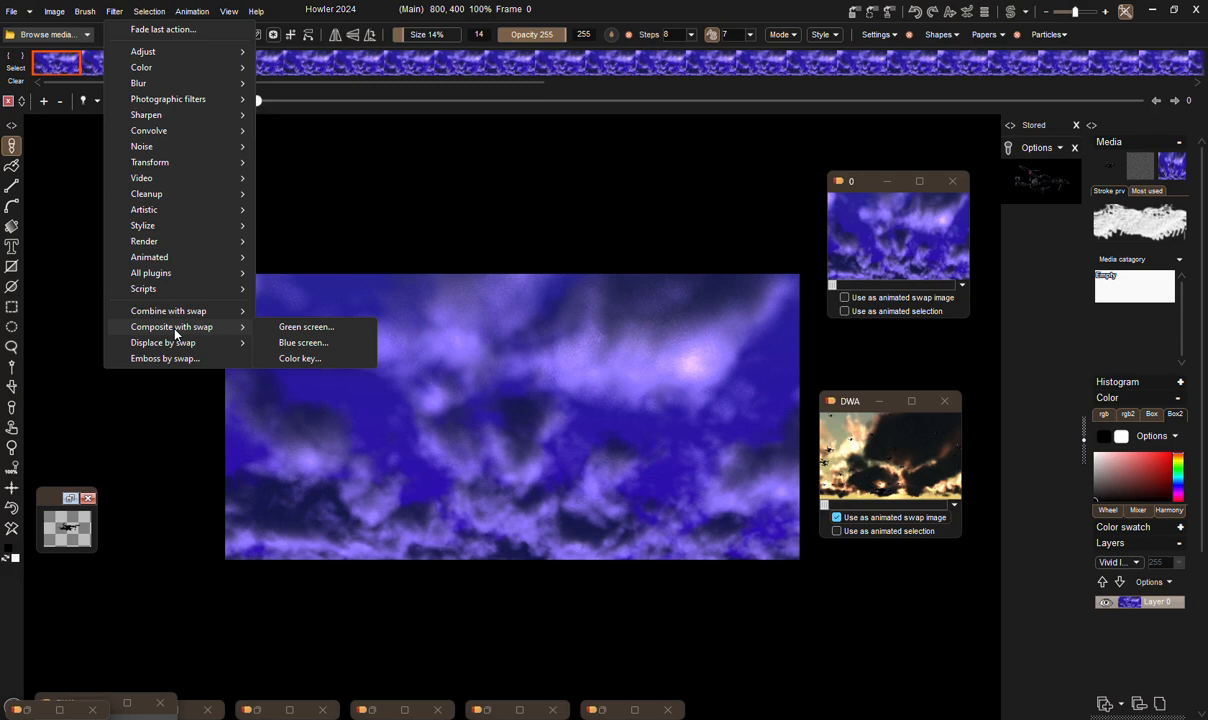
click(292, 344)
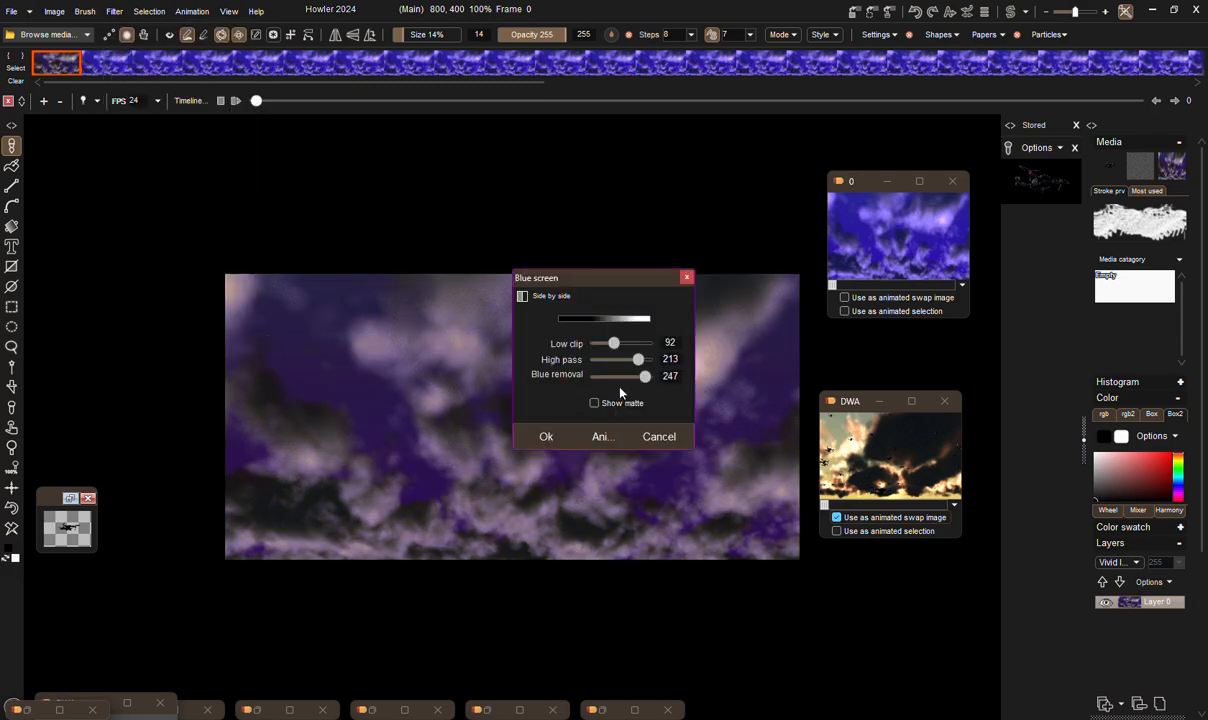
drag(637, 380, 618, 346)
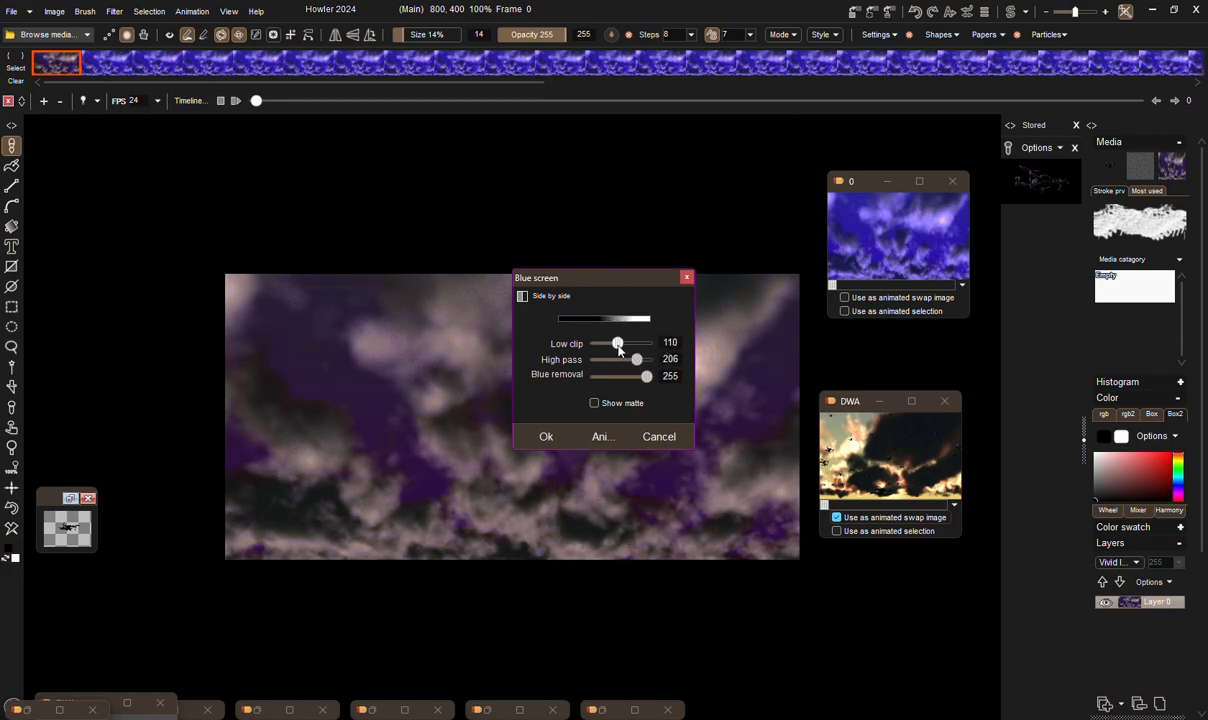
click(600, 436)
click(511, 433)
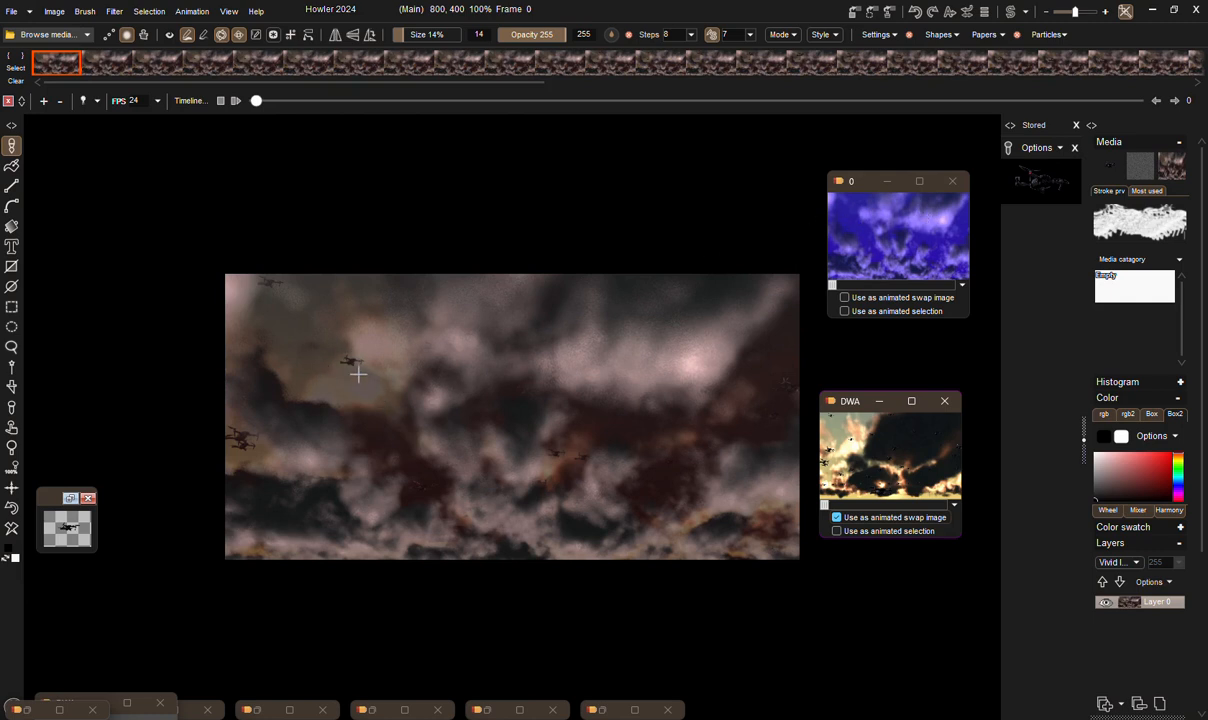
Move the blue cloud and drone swarm thumbnails off the enlarged composite and play back the animation.
scroll(358, 374, up, 4)
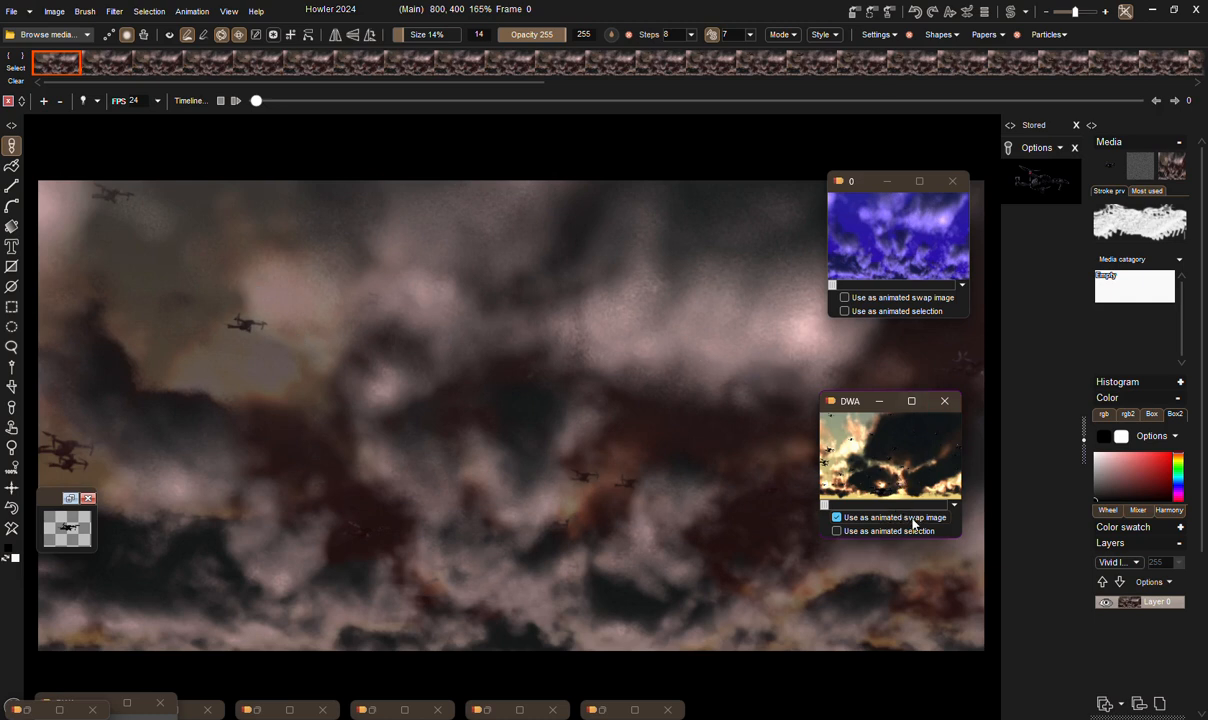
drag(855, 407, 942, 427)
drag(853, 181, 932, 241)
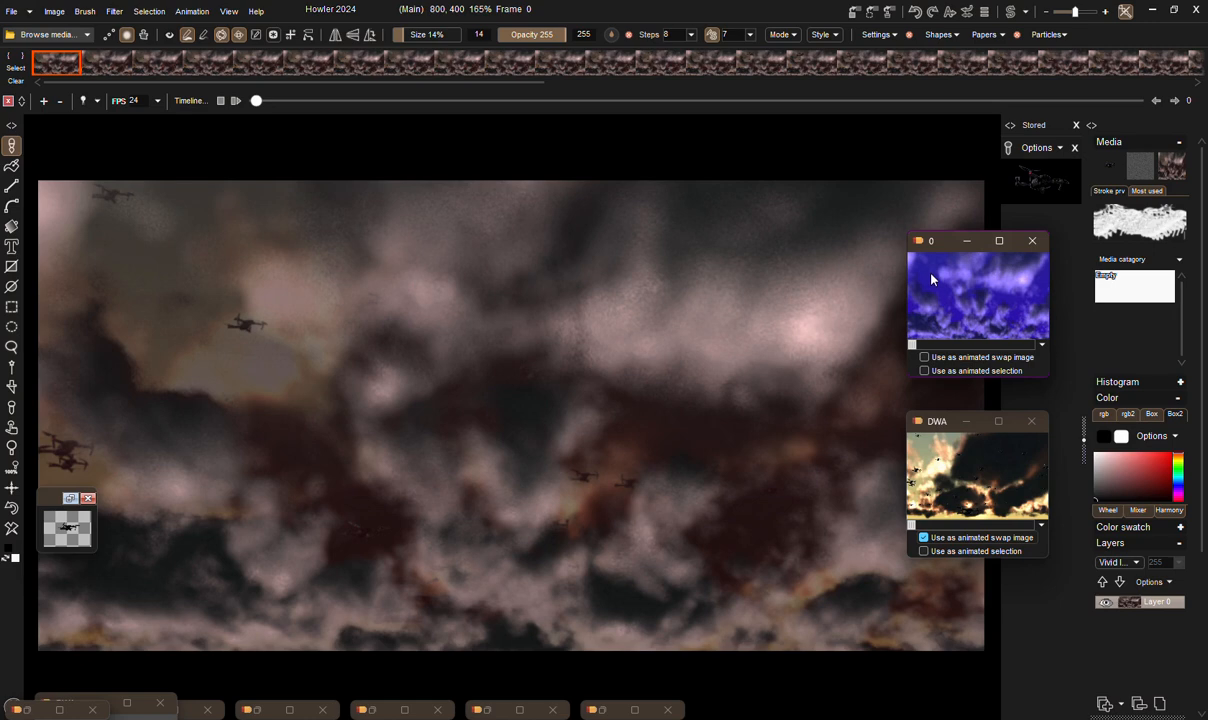
click(237, 102)
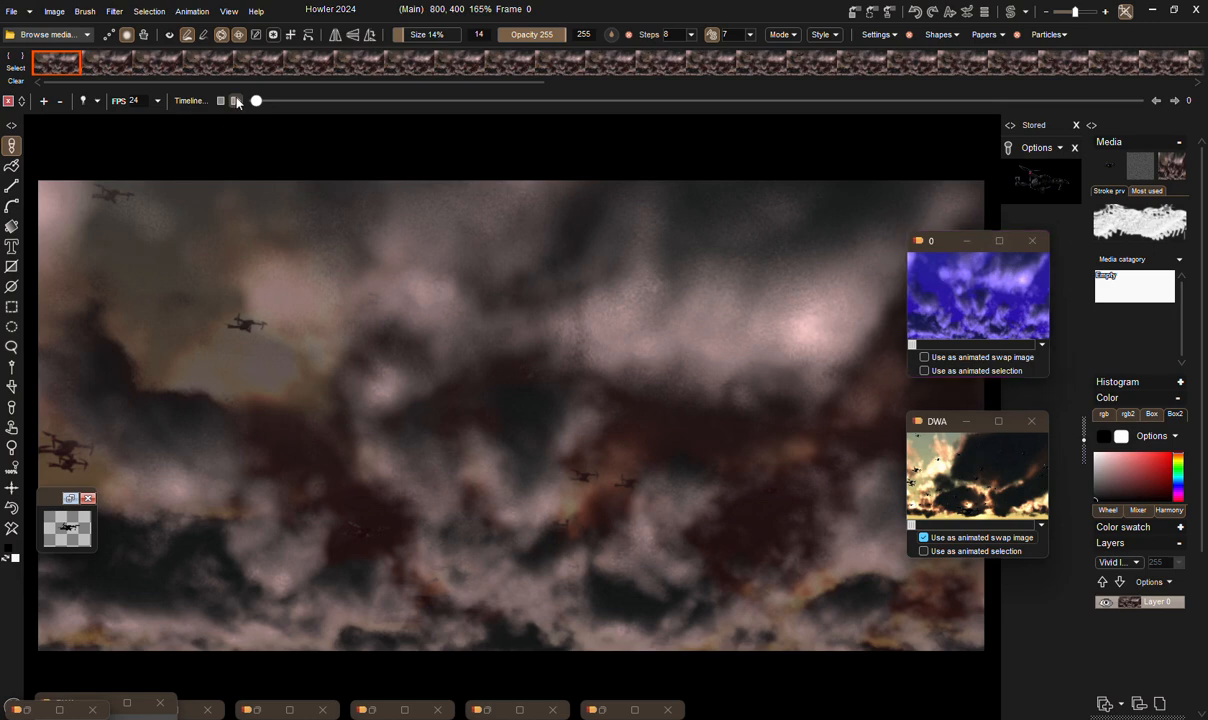
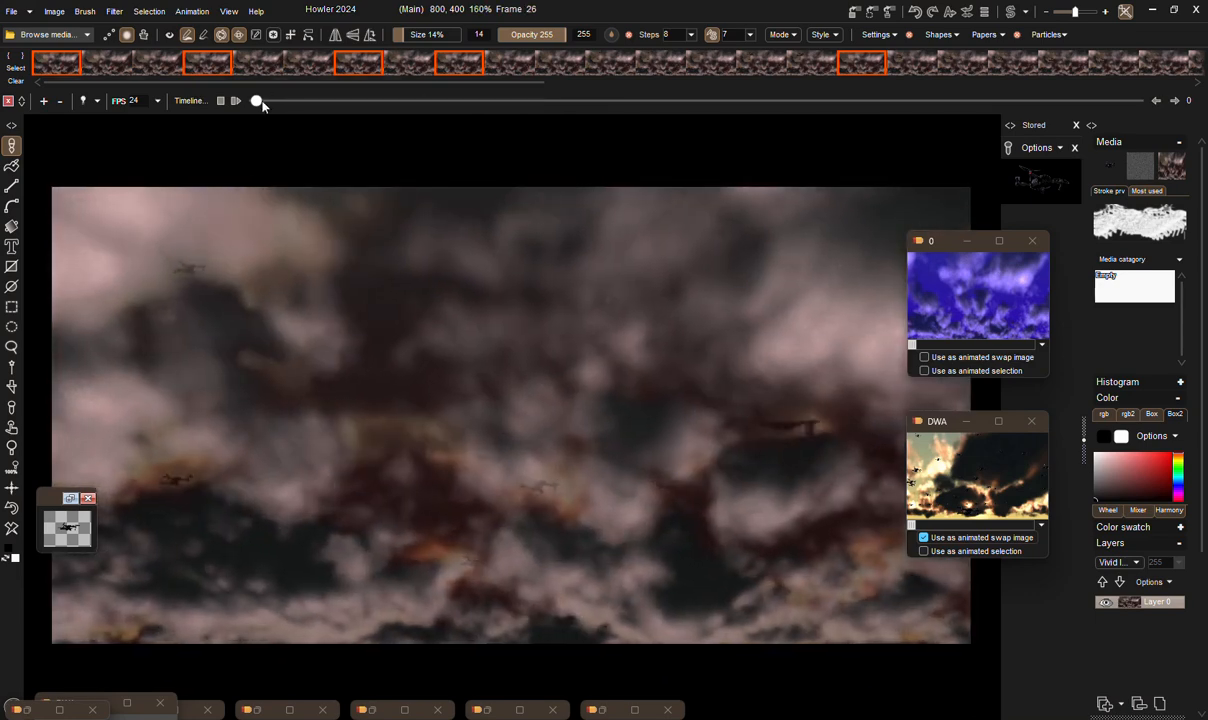
Go to frame 3, activate the stored drone brush, and open its brush settings over the image's edge.
drag(256, 100, 287, 101)
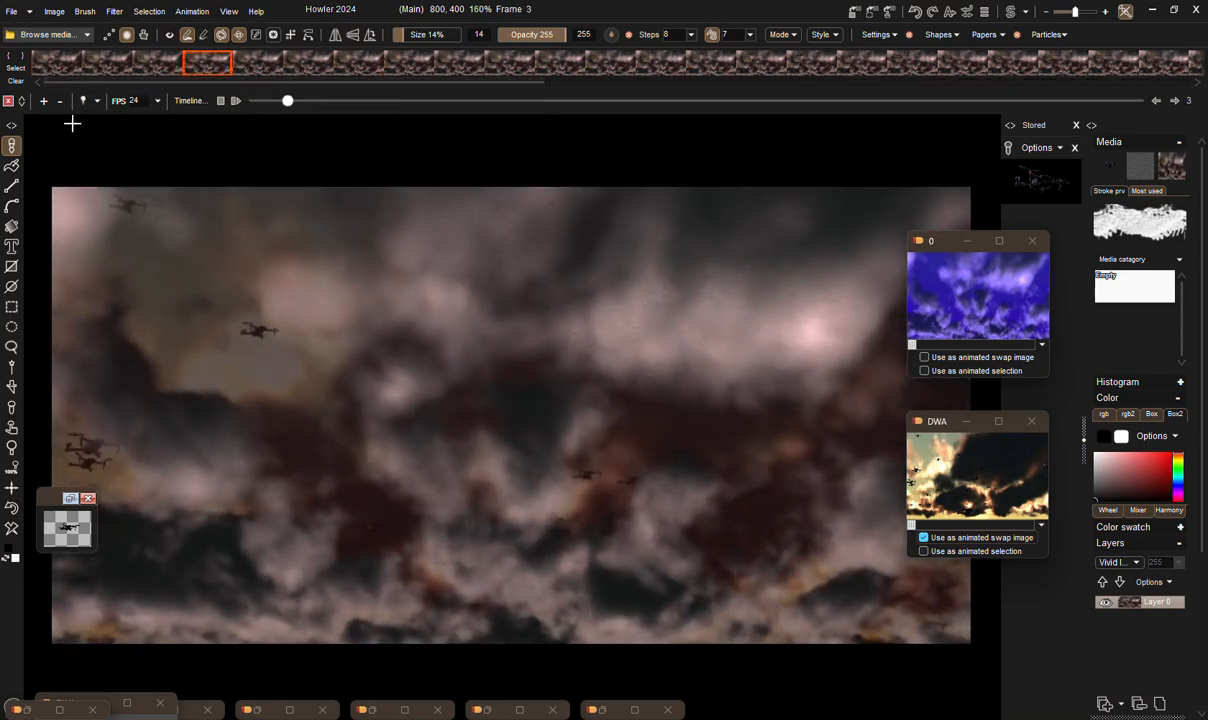
click(73, 527)
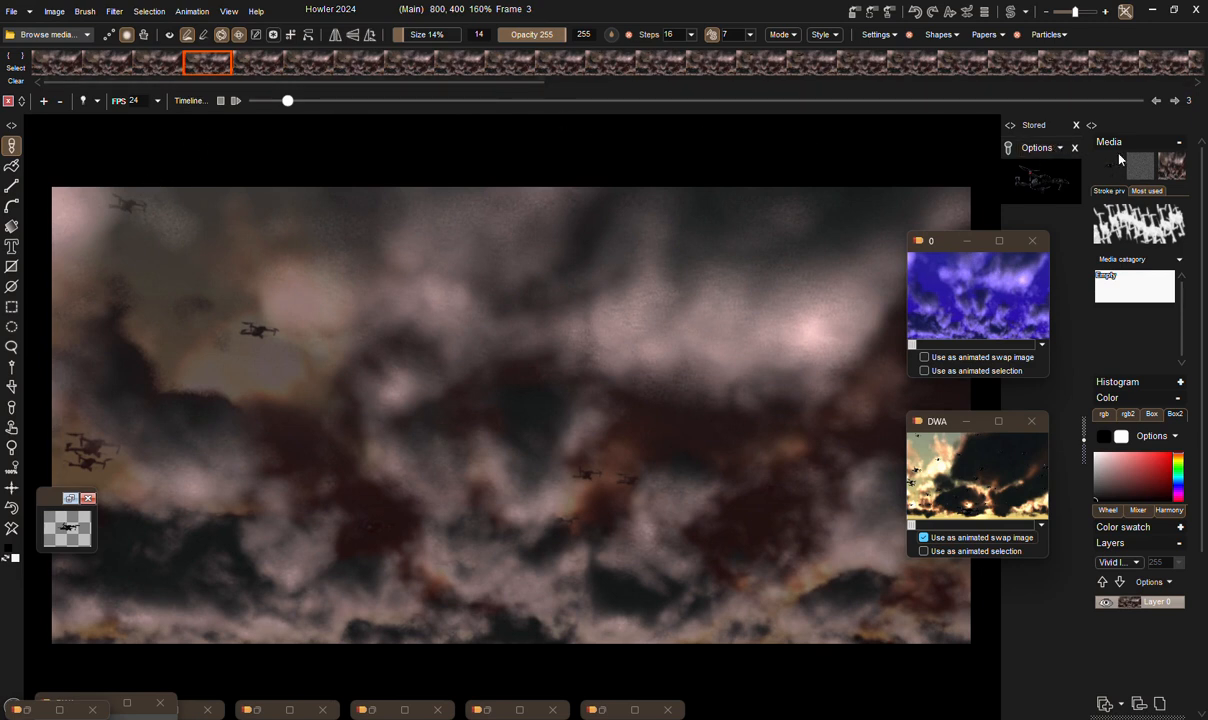
click(877, 34)
mouse_move(988, 182)
mouse_down()
mouse_move(928, 131)
mouse_move(899, 142)
mouse_up()
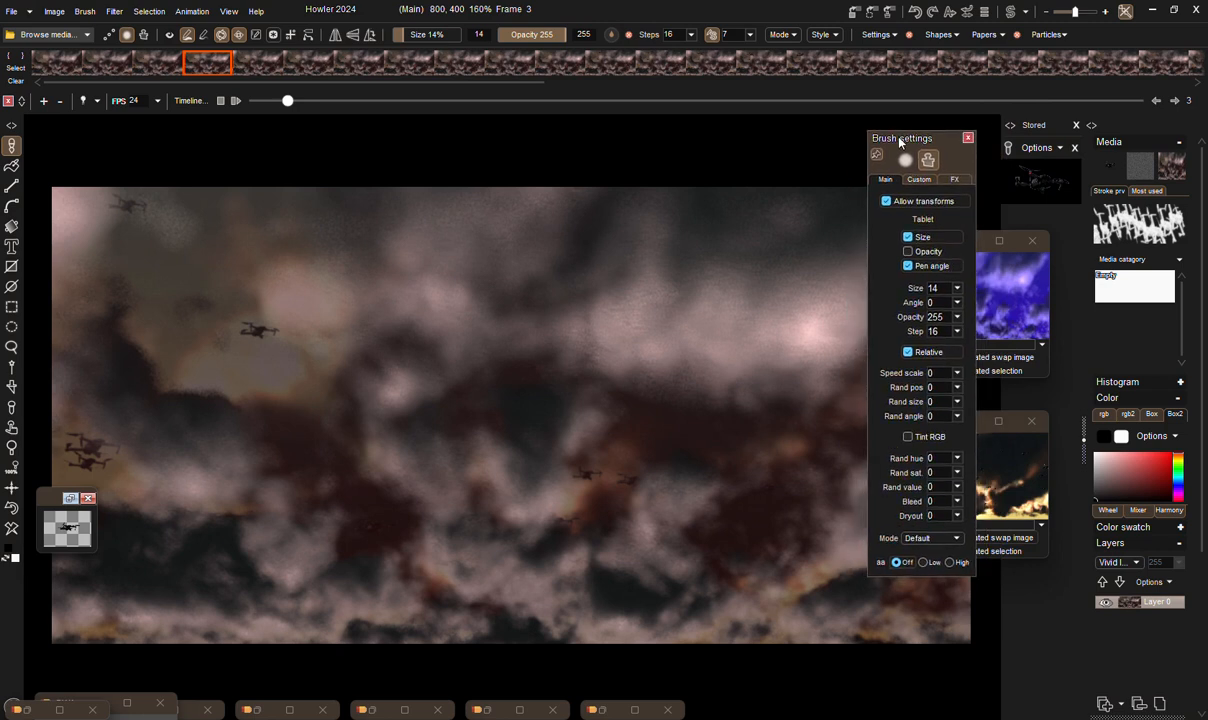
Set the drone brush's size to 56 and its step to 14.
click(957, 289)
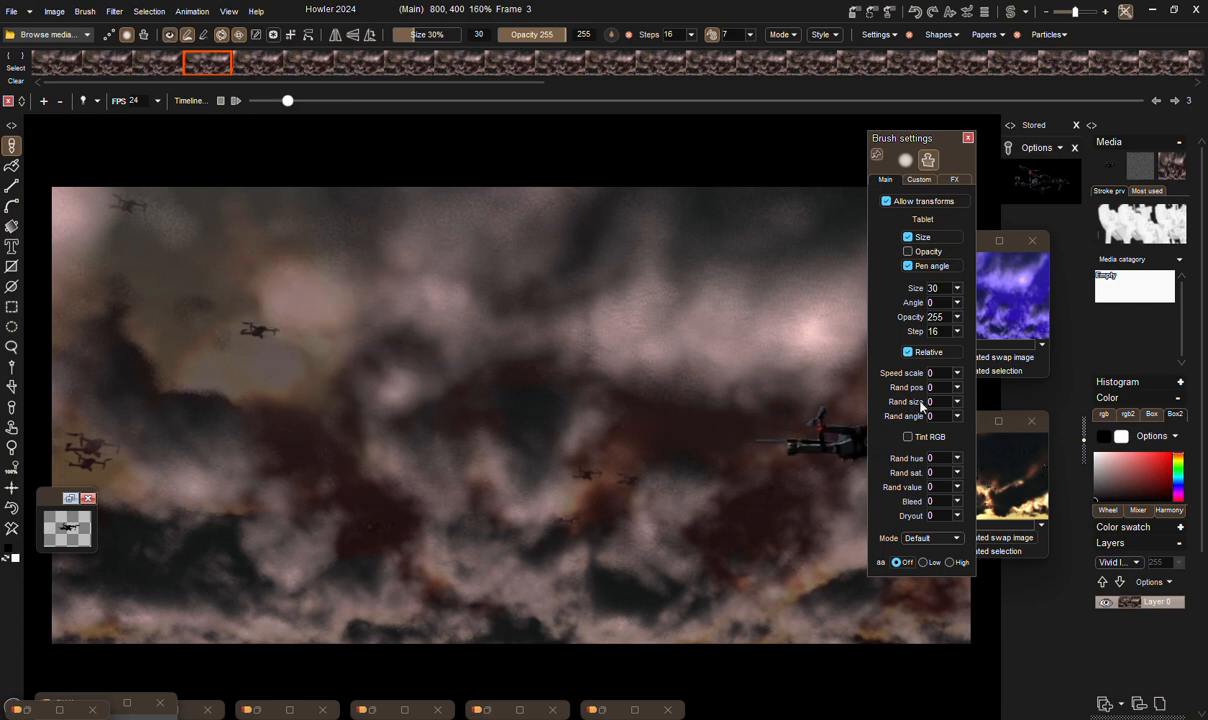
click(959, 290)
click(925, 307)
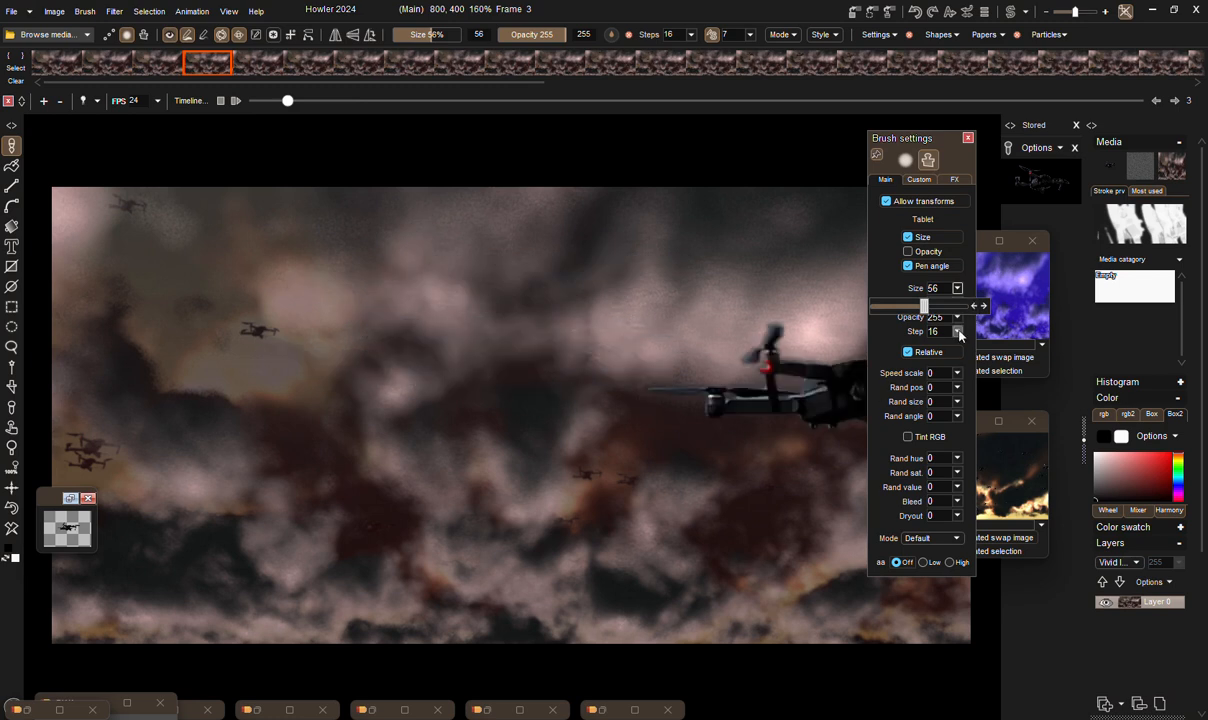
click(958, 332)
drag(881, 352, 881, 356)
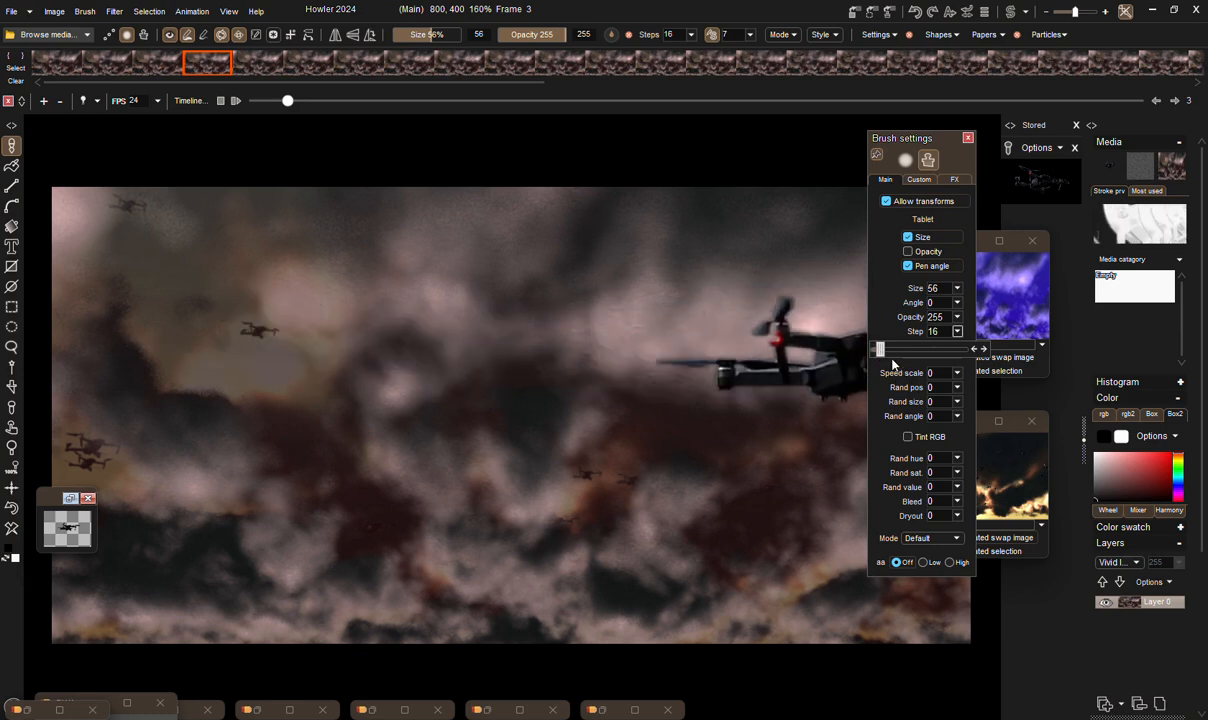
drag(880, 356, 879, 355)
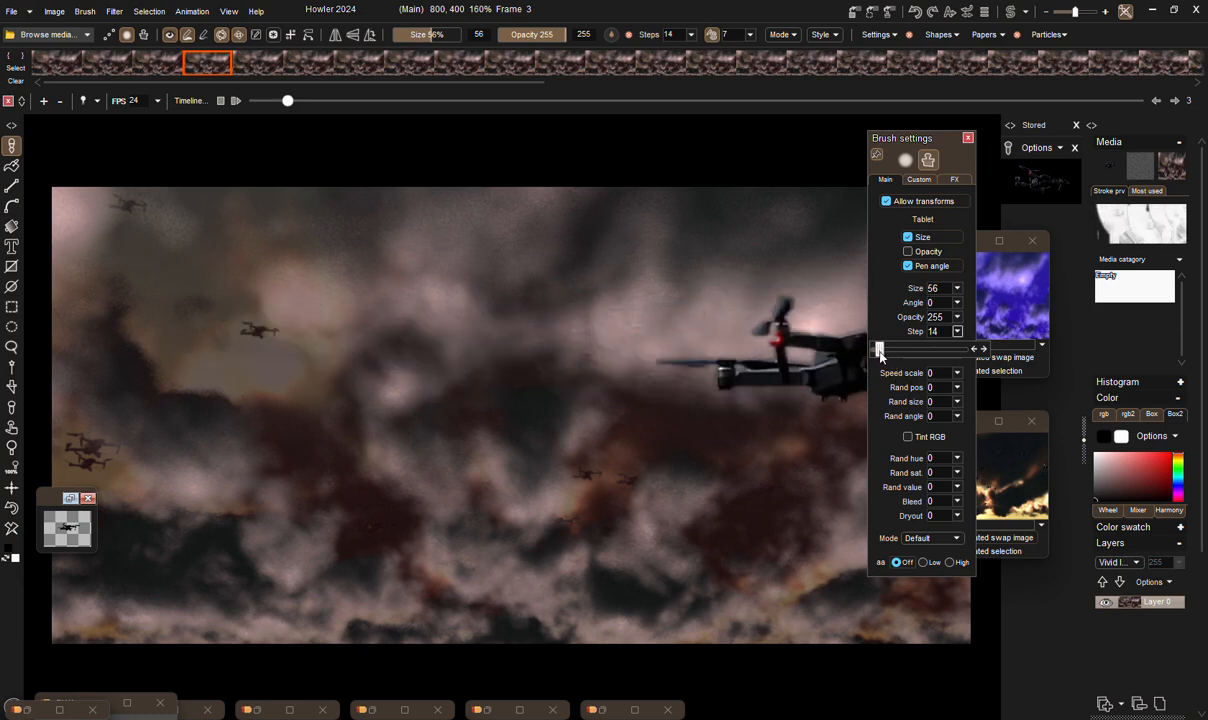
Test drone strokes across frame 3 at the current size and at brush size 33, undoing each stroke.
drag(292, 430, 644, 372)
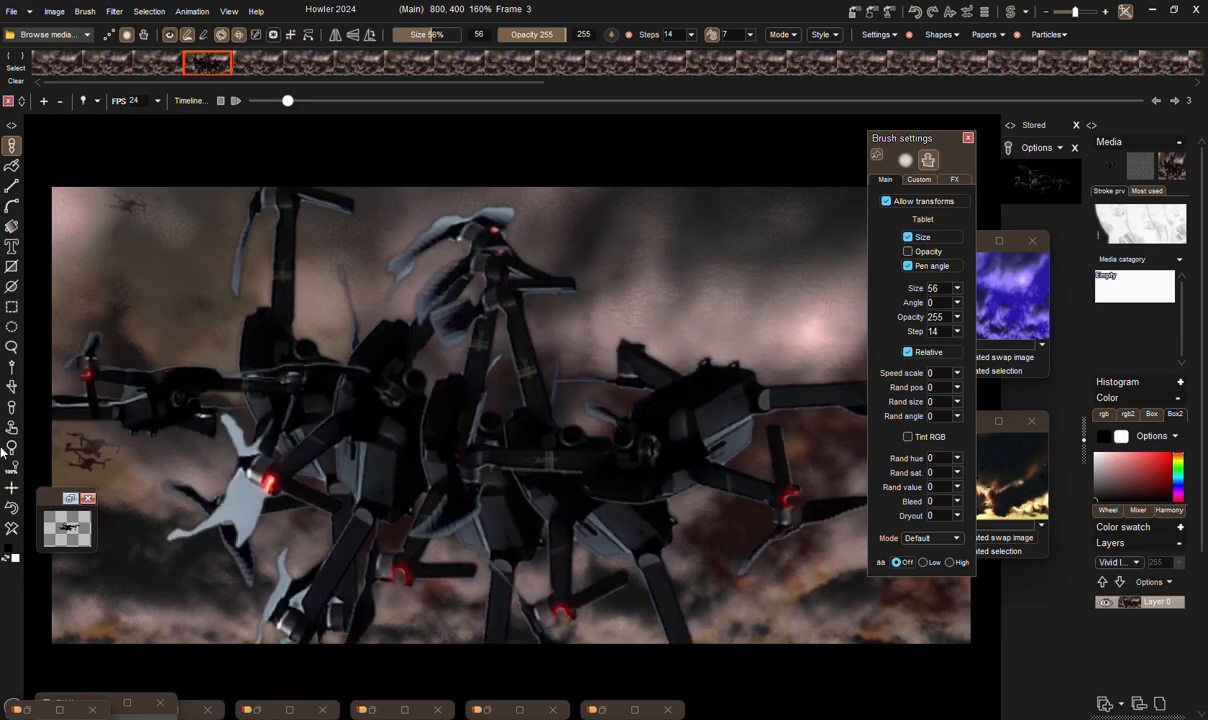
click(11, 508)
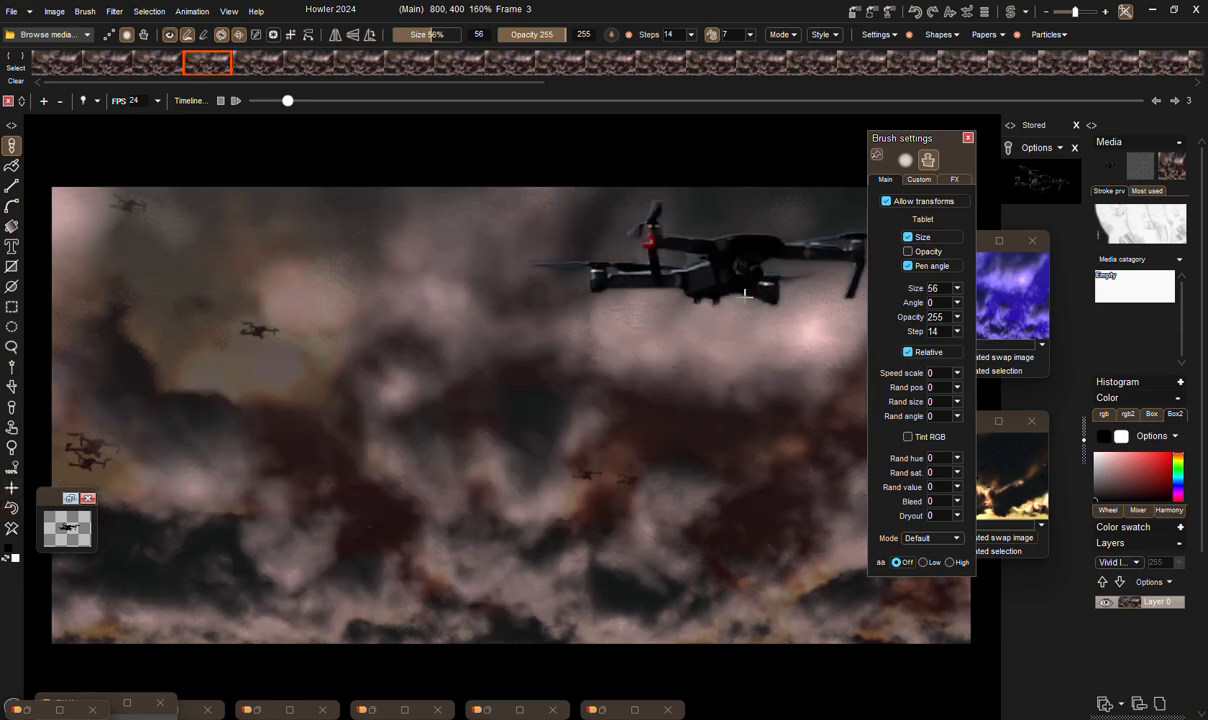
click(958, 289)
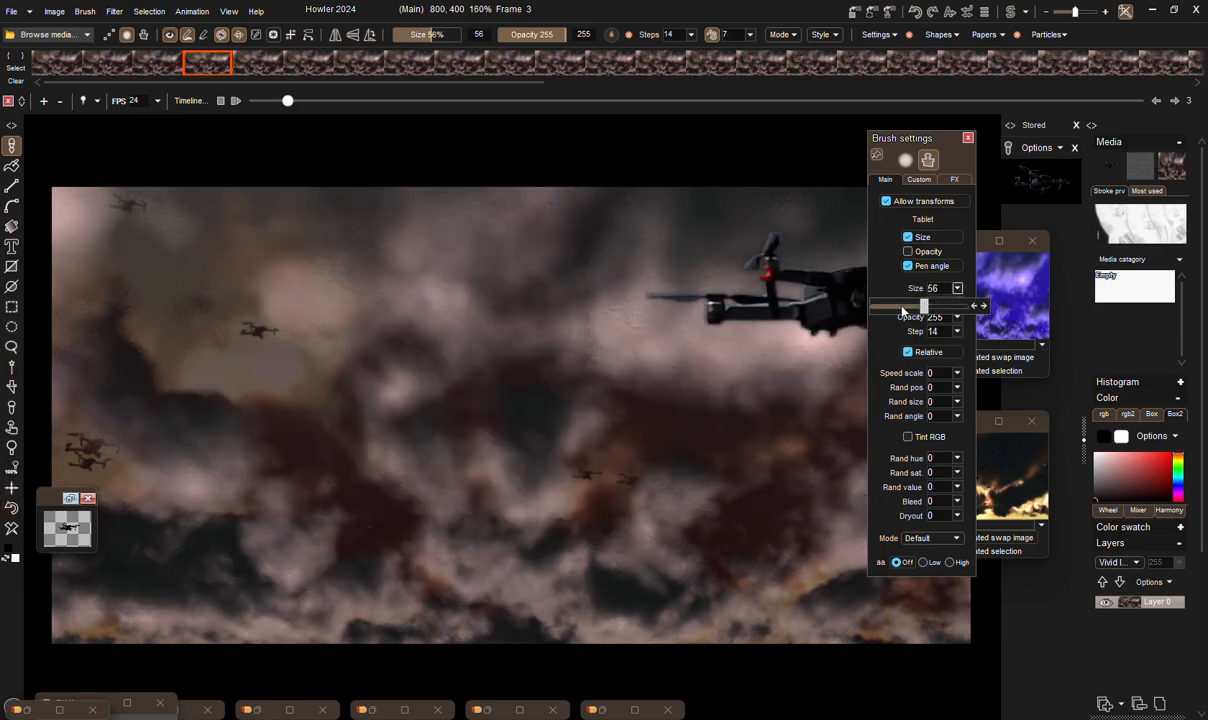
drag(913, 305, 903, 305)
mouse_move(192, 416)
mouse_down()
mouse_move(588, 445)
mouse_move(628, 345)
mouse_up()
click(12, 508)
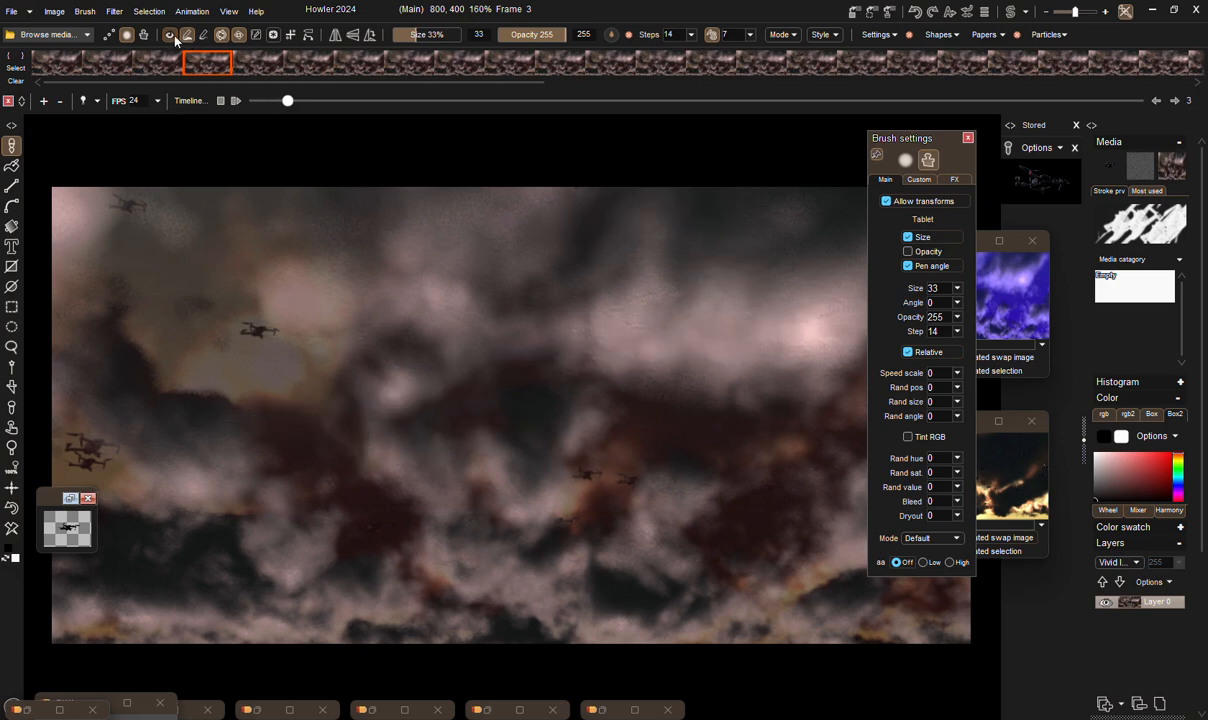
Paint a drone stroke across the composite animation with the pen angle control turned off and the brush size set to 44.
click(240, 35)
scroll(363, 404, down, 2)
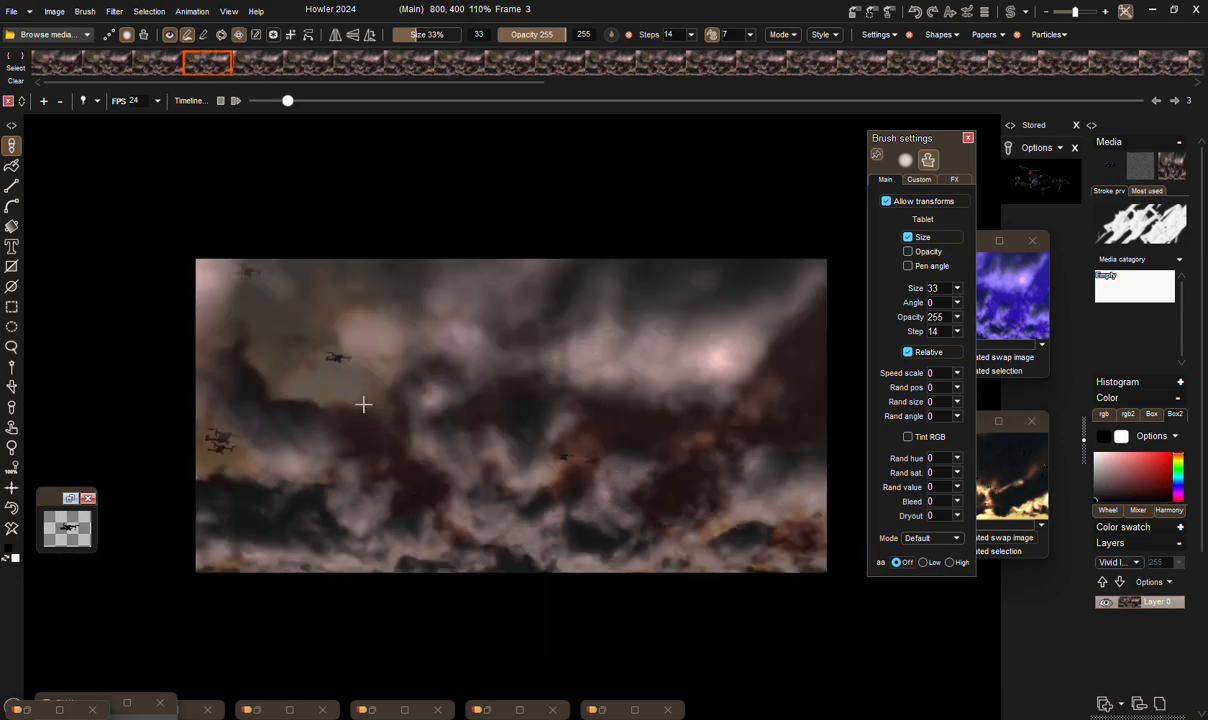
scroll(363, 404, up, 2)
scroll(302, 460, down, 2)
click(956, 289)
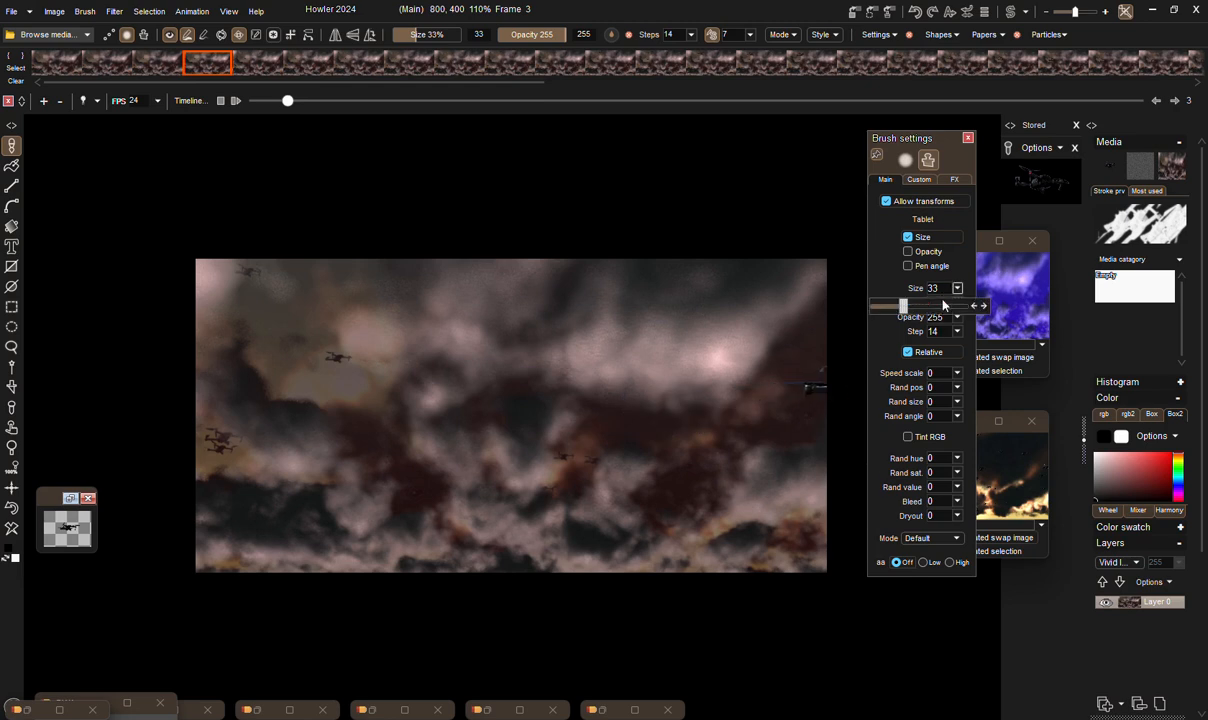
drag(906, 311, 915, 311)
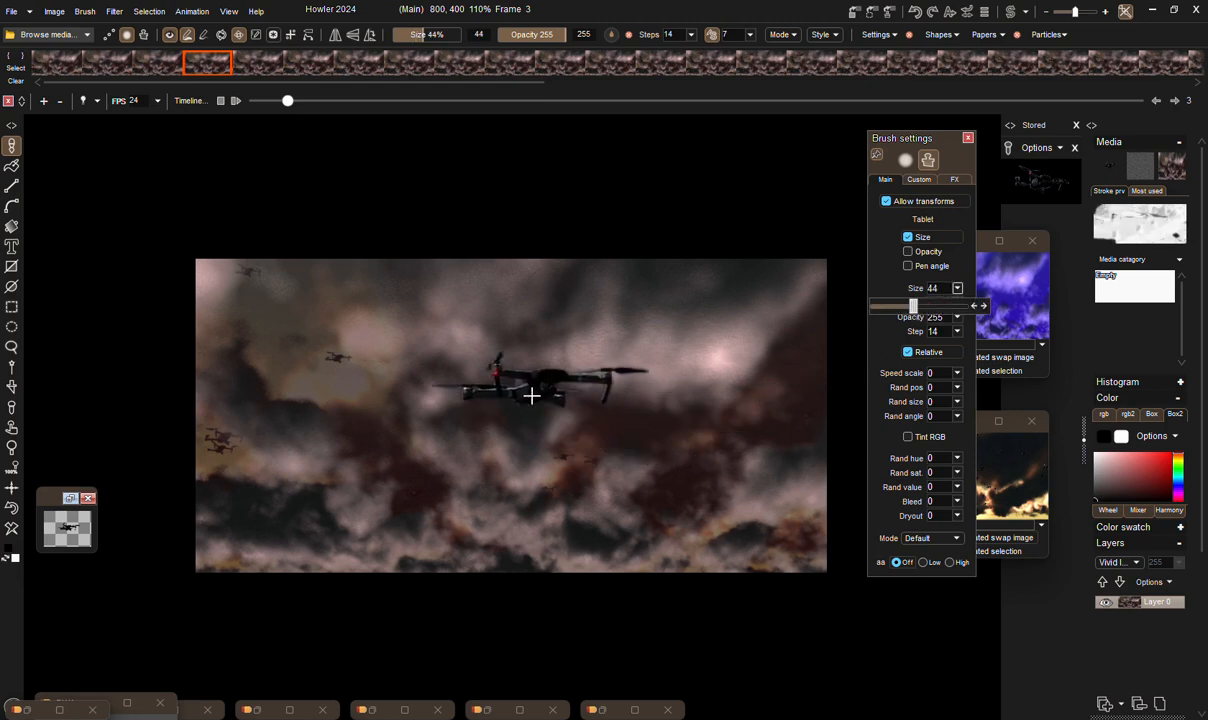
mouse_move(598, 453)
mouse_down()
mouse_move(348, 466)
mouse_move(386, 384)
mouse_move(562, 446)
mouse_move(714, 445)
mouse_move(617, 396)
mouse_move(402, 455)
mouse_move(265, 420)
mouse_move(655, 445)
mouse_move(640, 384)
mouse_move(550, 410)
mouse_move(394, 405)
mouse_move(609, 434)
mouse_move(678, 360)
mouse_move(420, 415)
mouse_move(350, 410)
mouse_up()
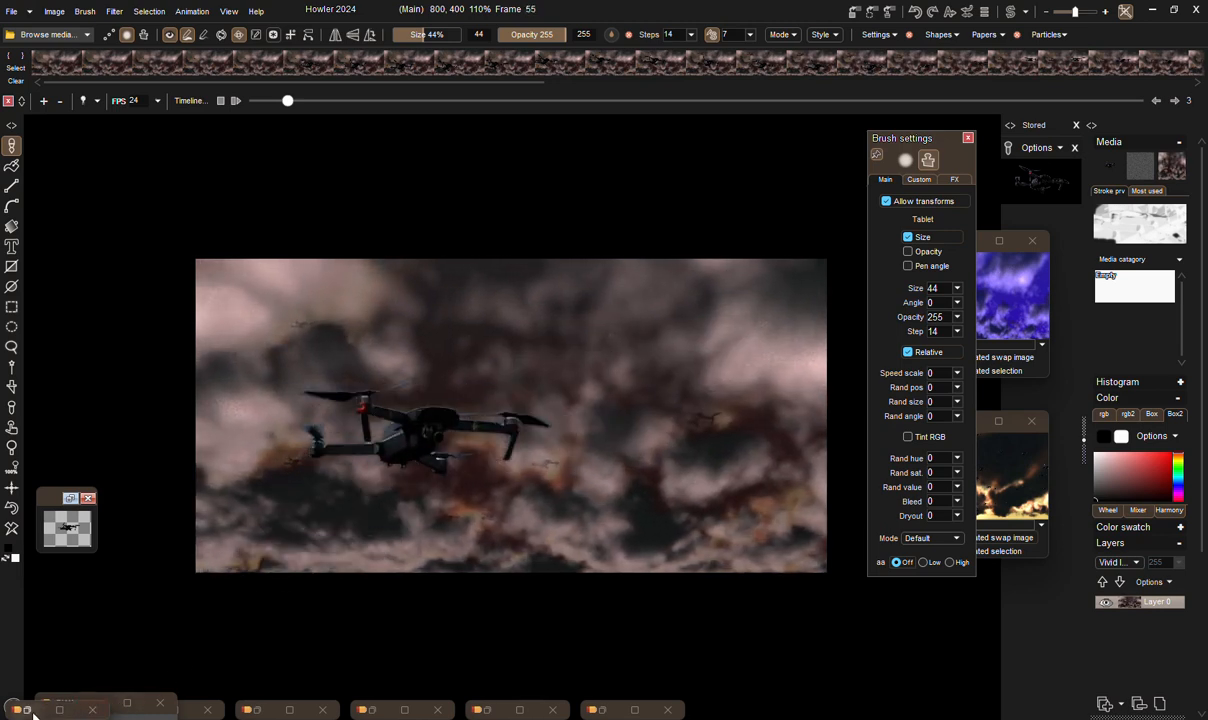
Enlarge the first minimized stored animation to check the drone photo, and close the stored single-drone animation.
mouse_move(31, 712)
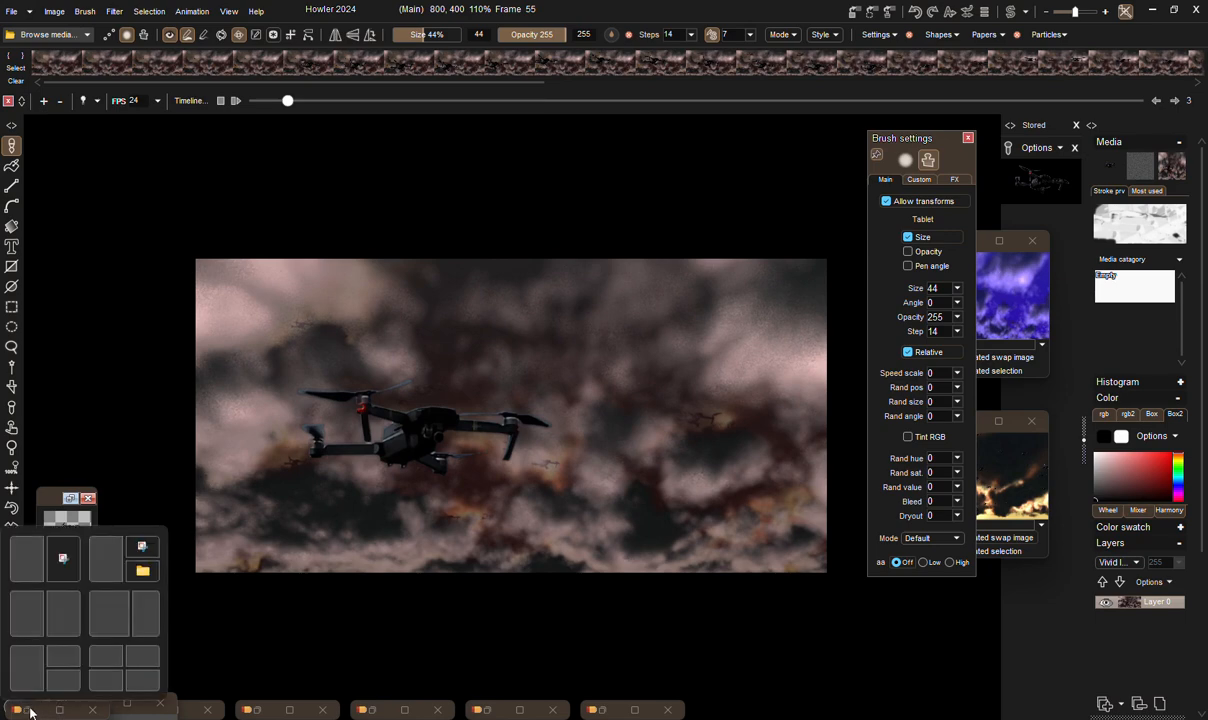
click(60, 709)
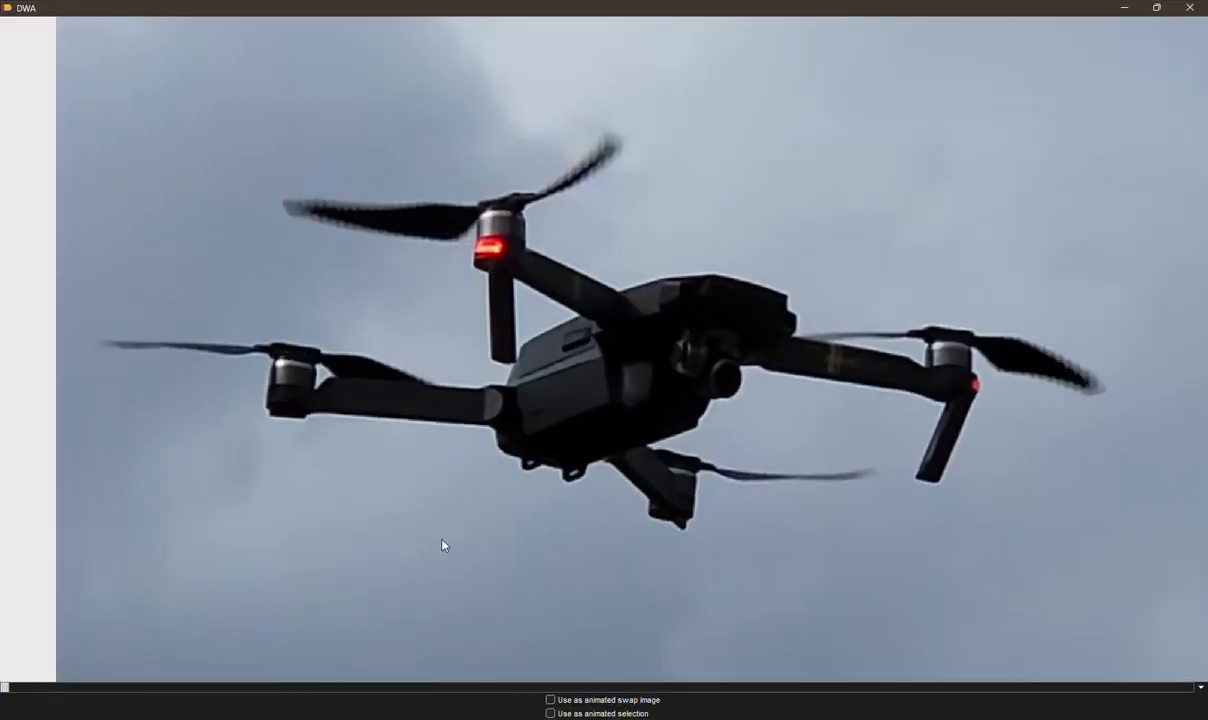
click(1124, 7)
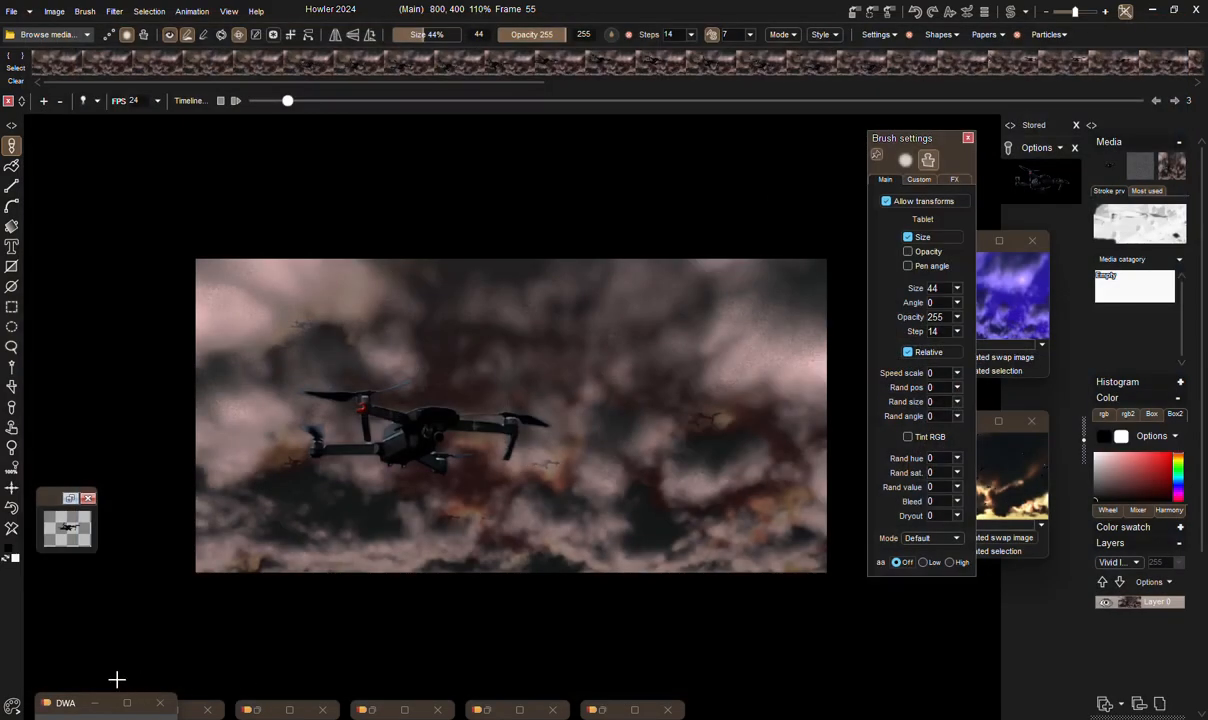
mouse_move(66, 706)
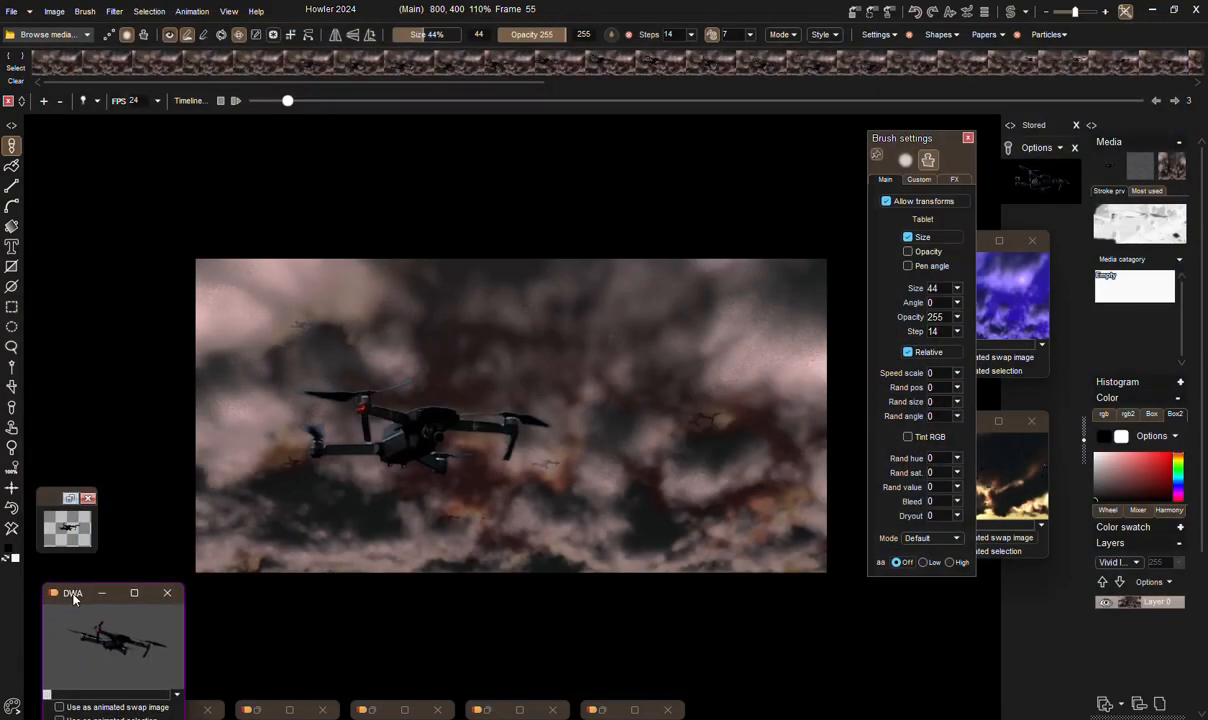
click(167, 565)
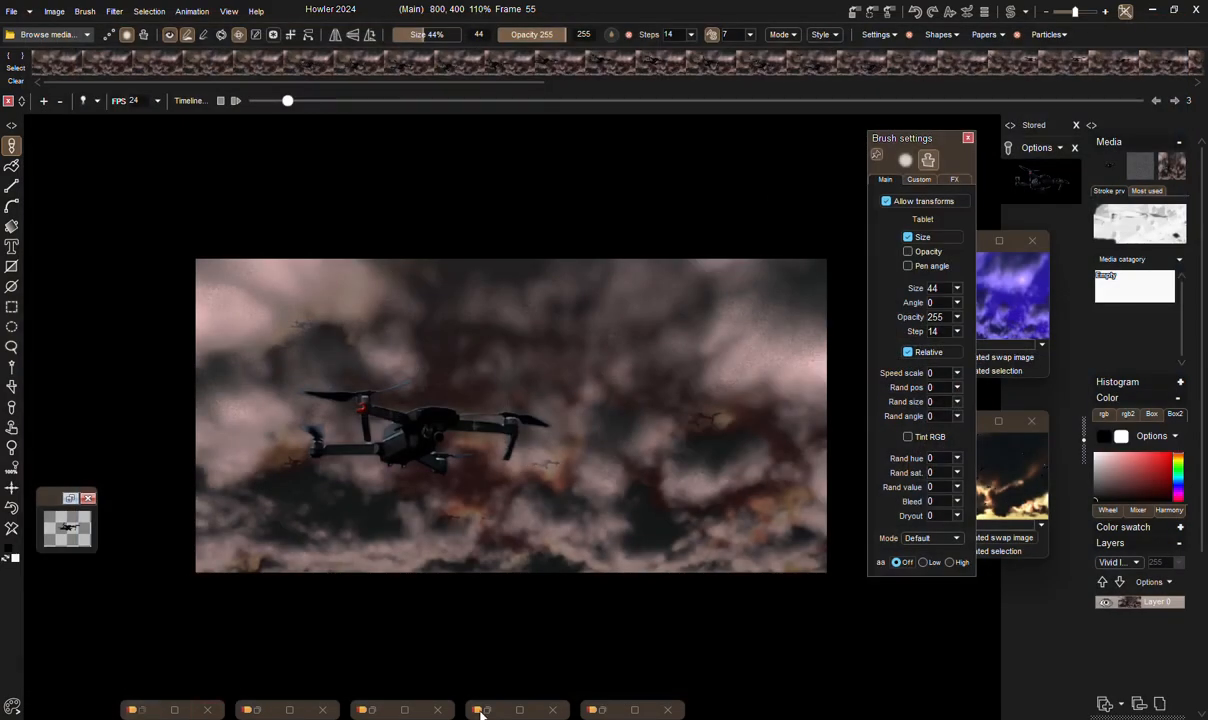
Restore the minimized drone swarm thumbnail and place it by the upper-left corner of the image.
click(598, 711)
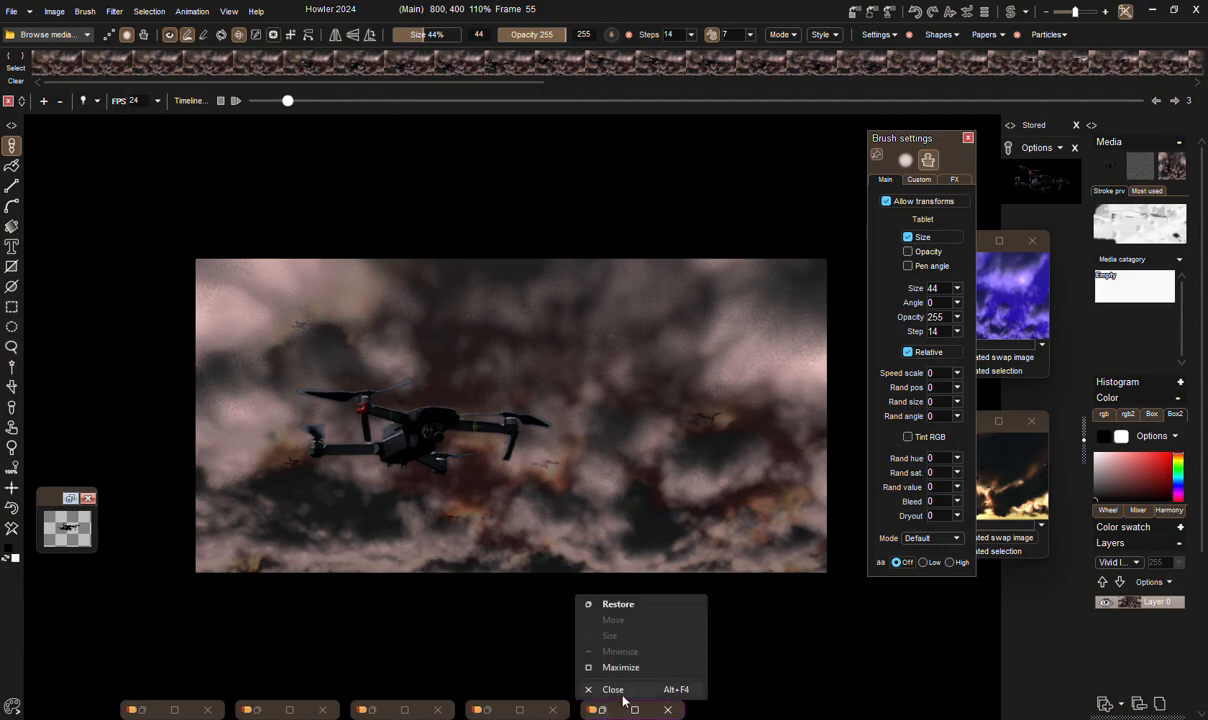
click(611, 604)
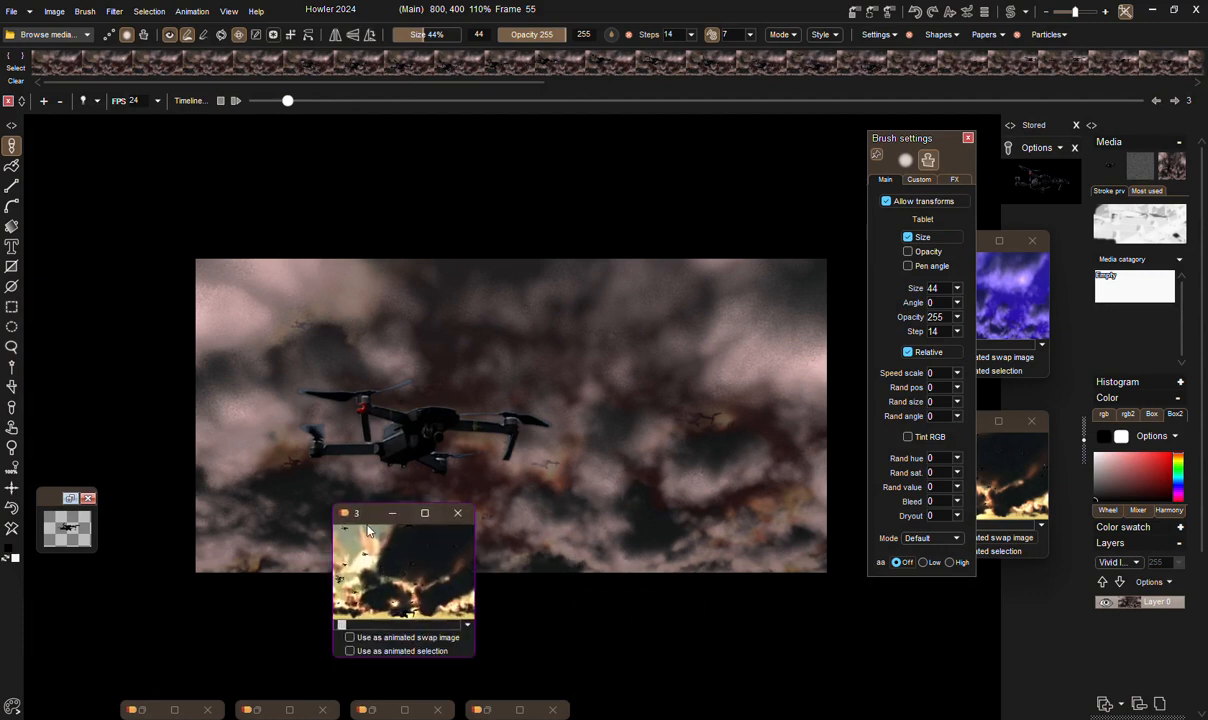
drag(360, 518, 96, 215)
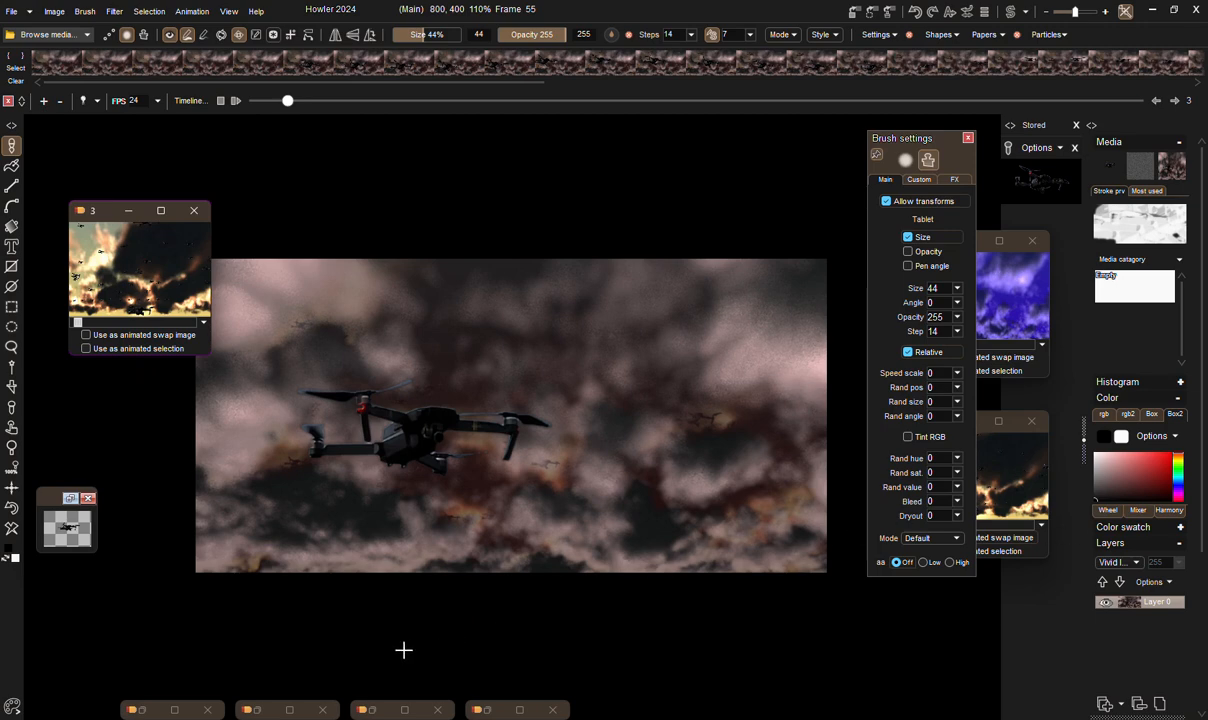
Load the stored blue cloud animation as the current animation, keeping the drone swarm as its animated swap image.
click(1020, 471)
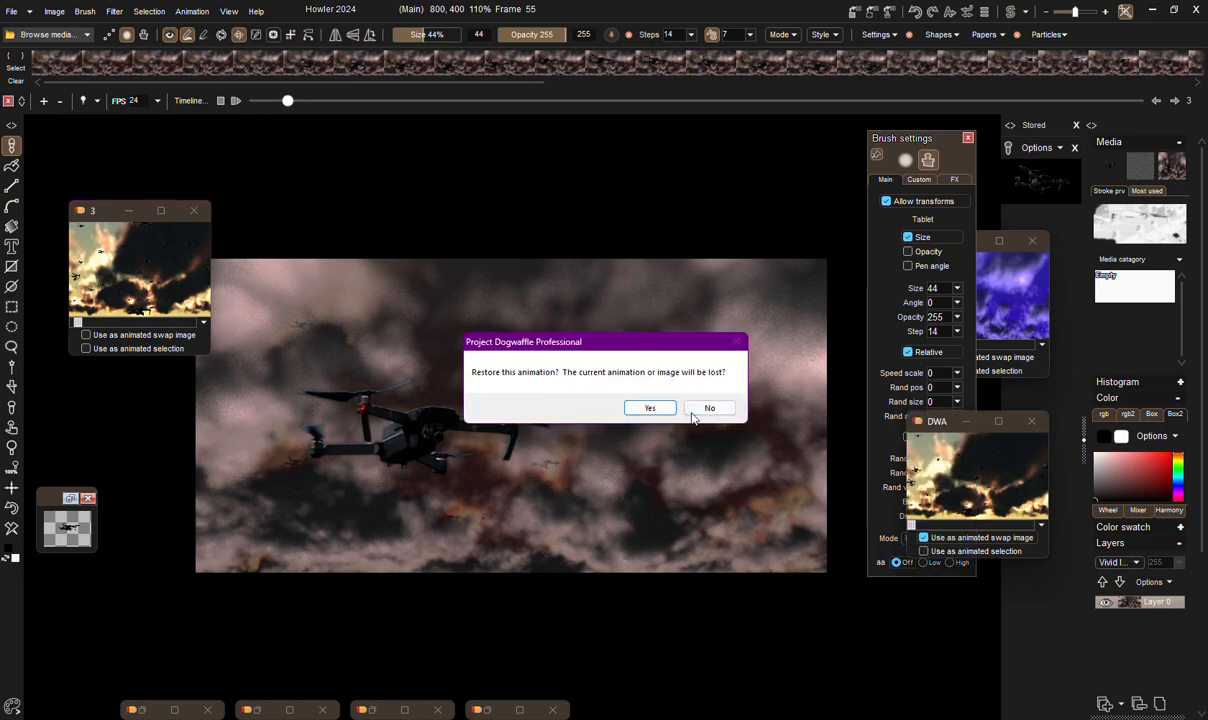
click(642, 406)
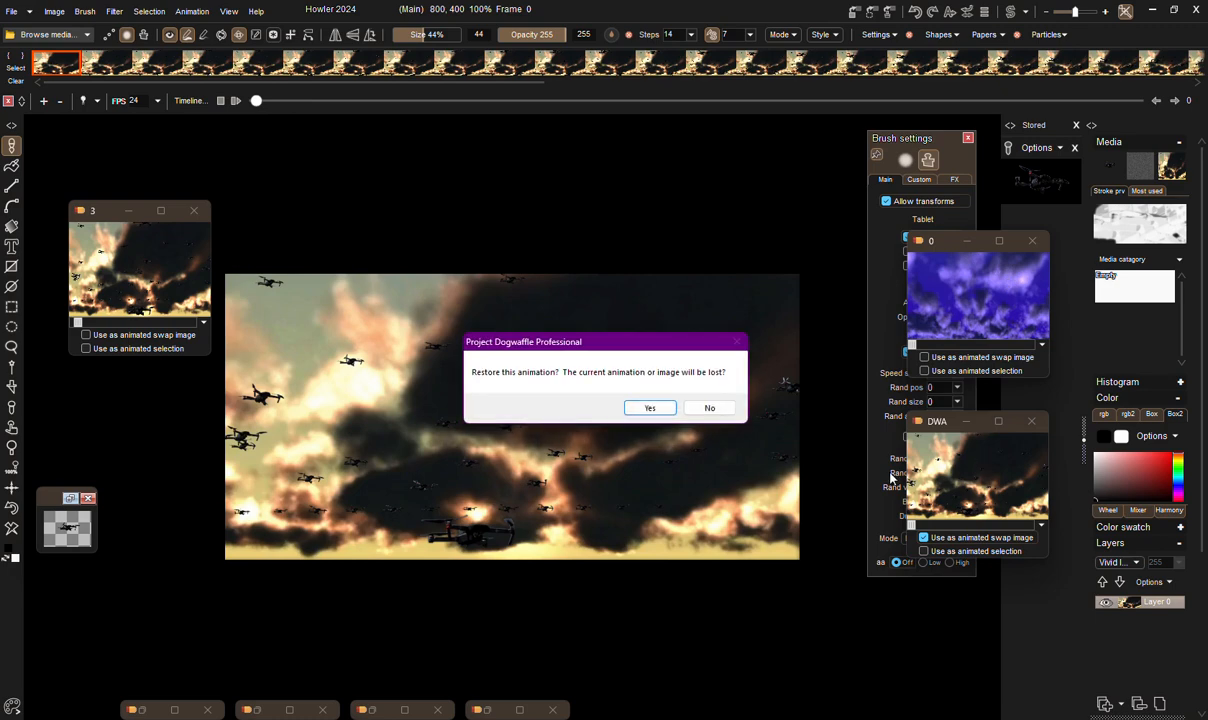
click(651, 409)
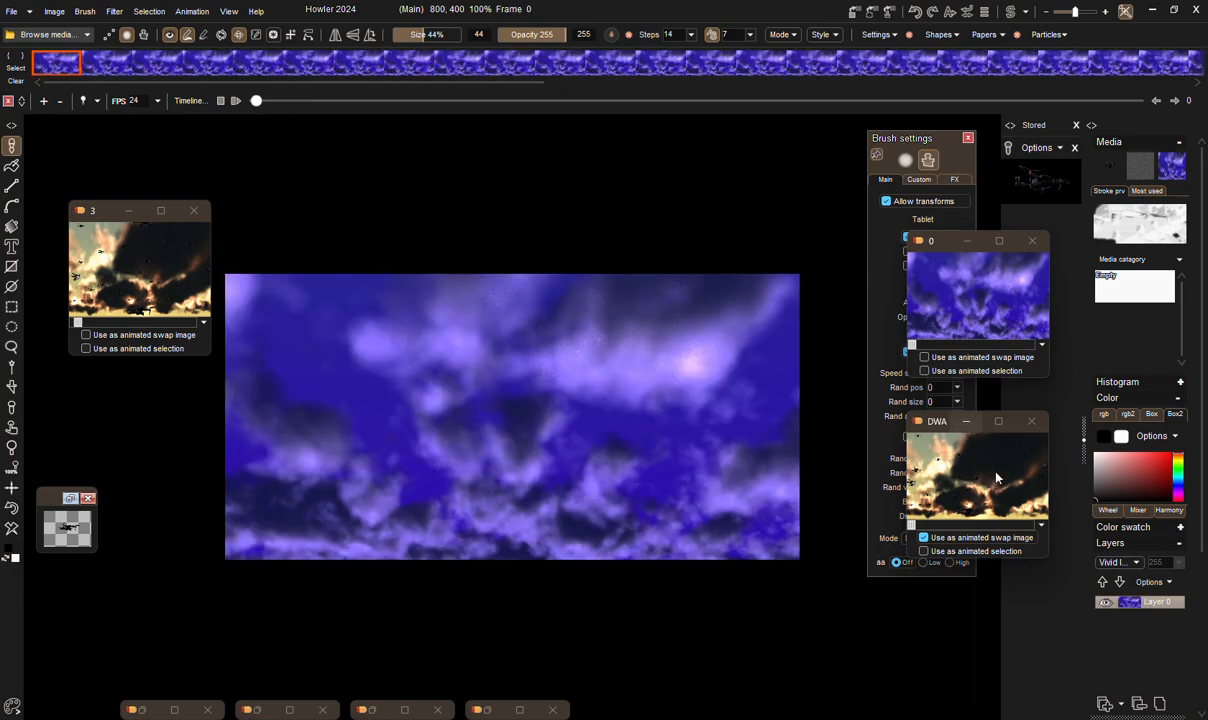
click(943, 539)
Start the Color key composite with swap, using the clouds' blue as key color, and move its dialog off the image.
click(113, 12)
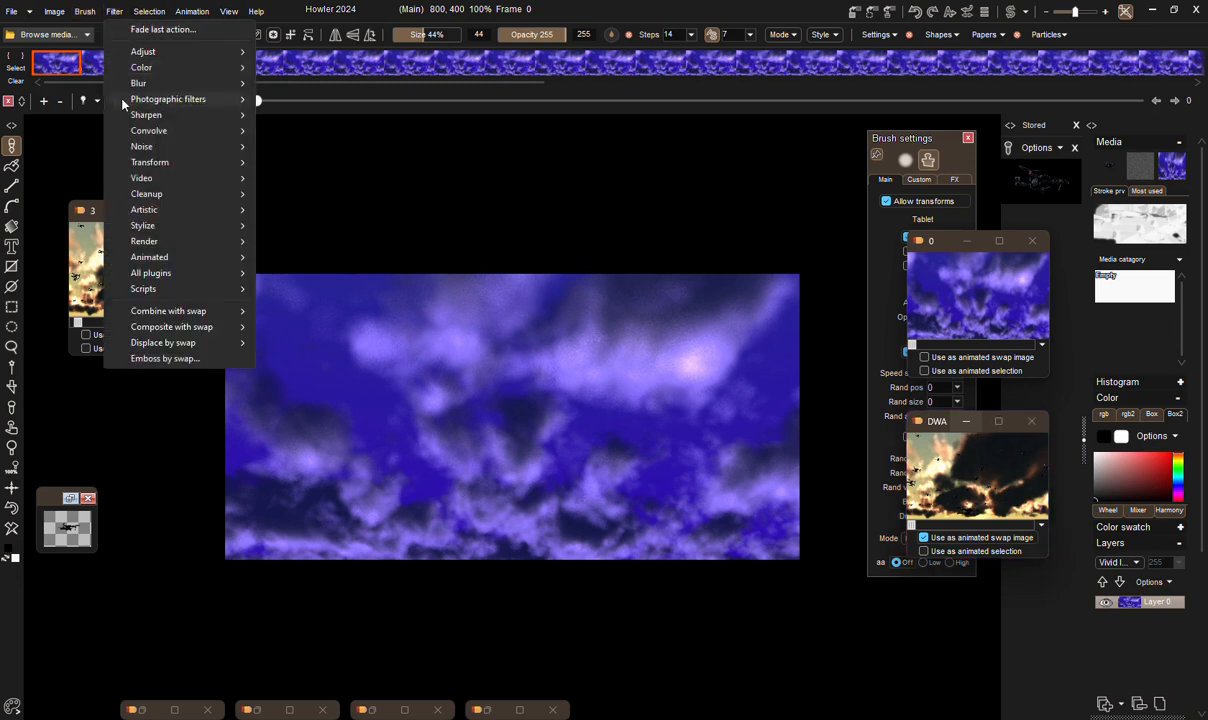
mouse_move(157, 329)
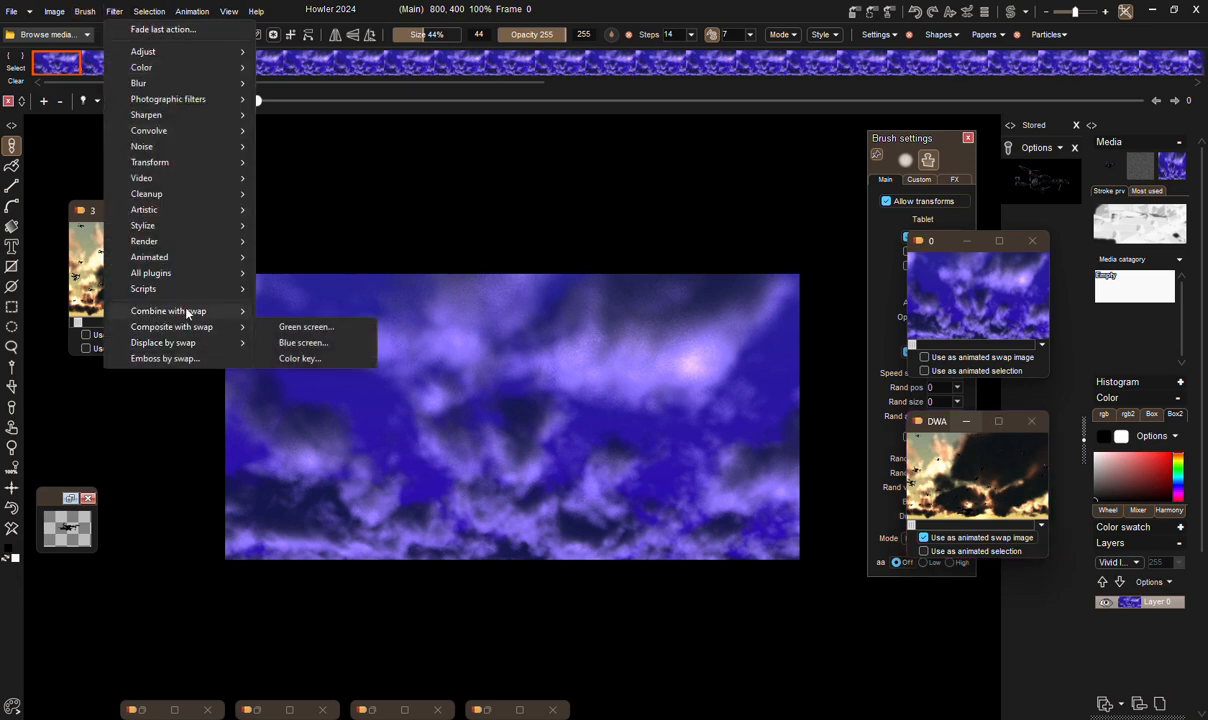
mouse_move(183, 313)
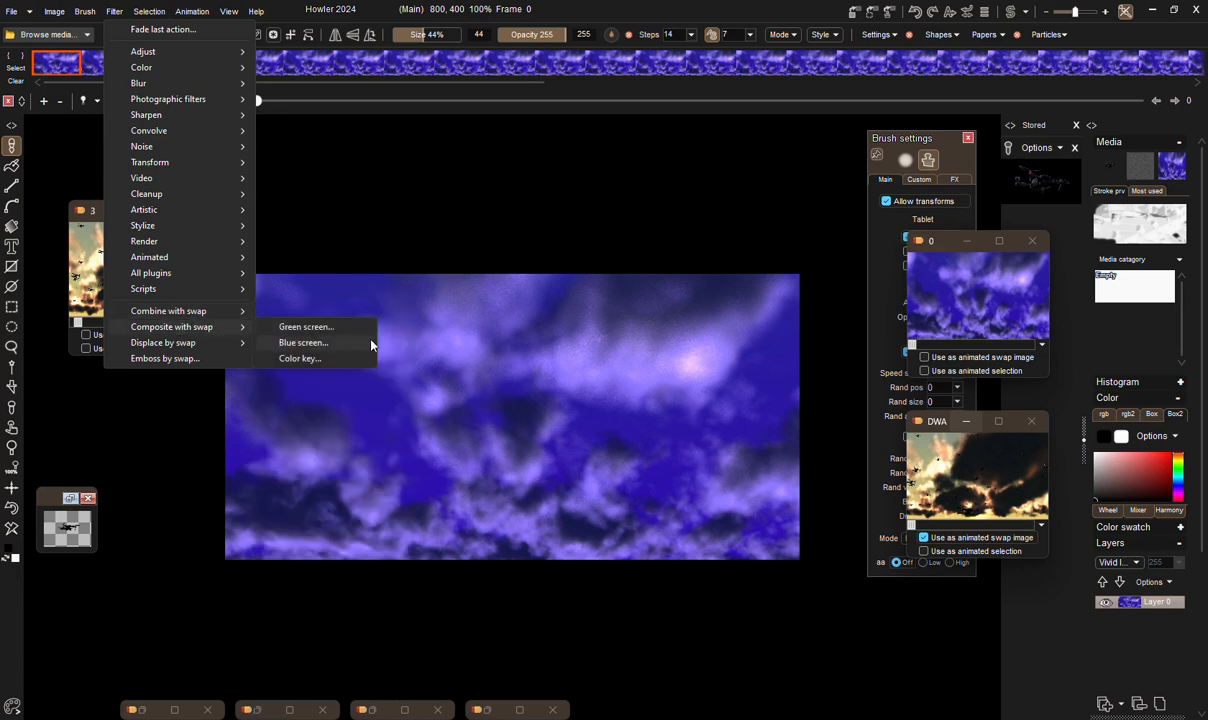
click(302, 358)
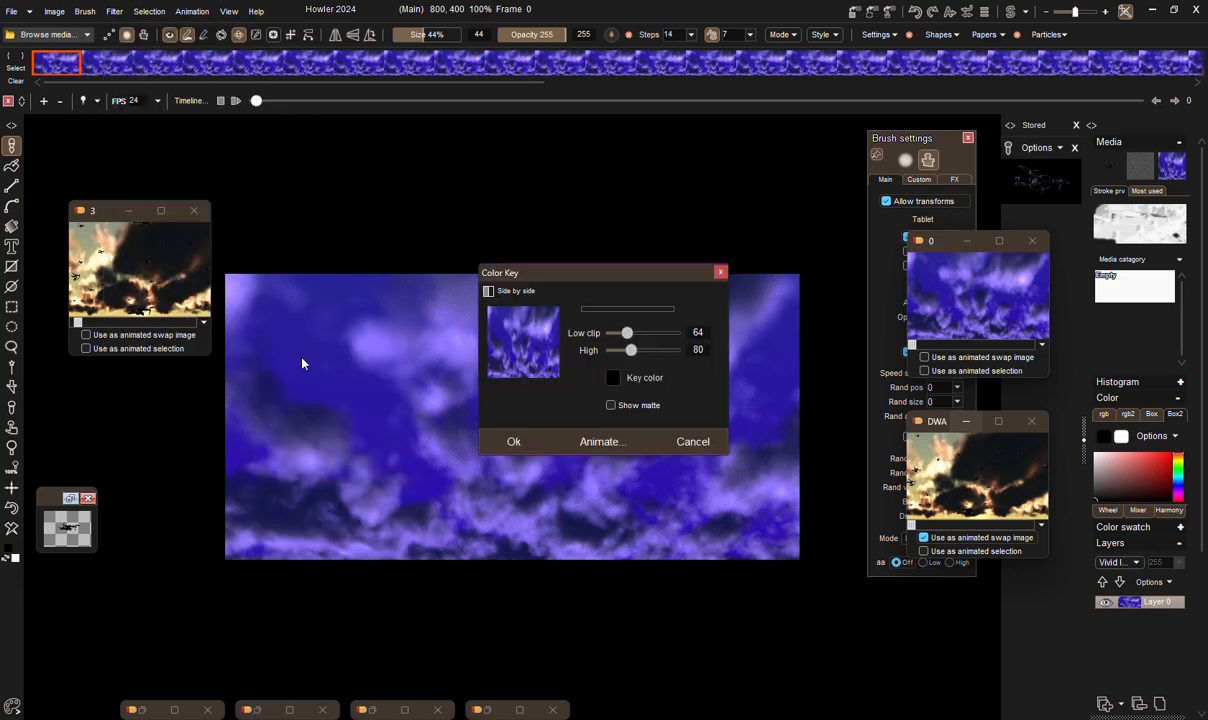
click(505, 331)
drag(548, 277, 185, 100)
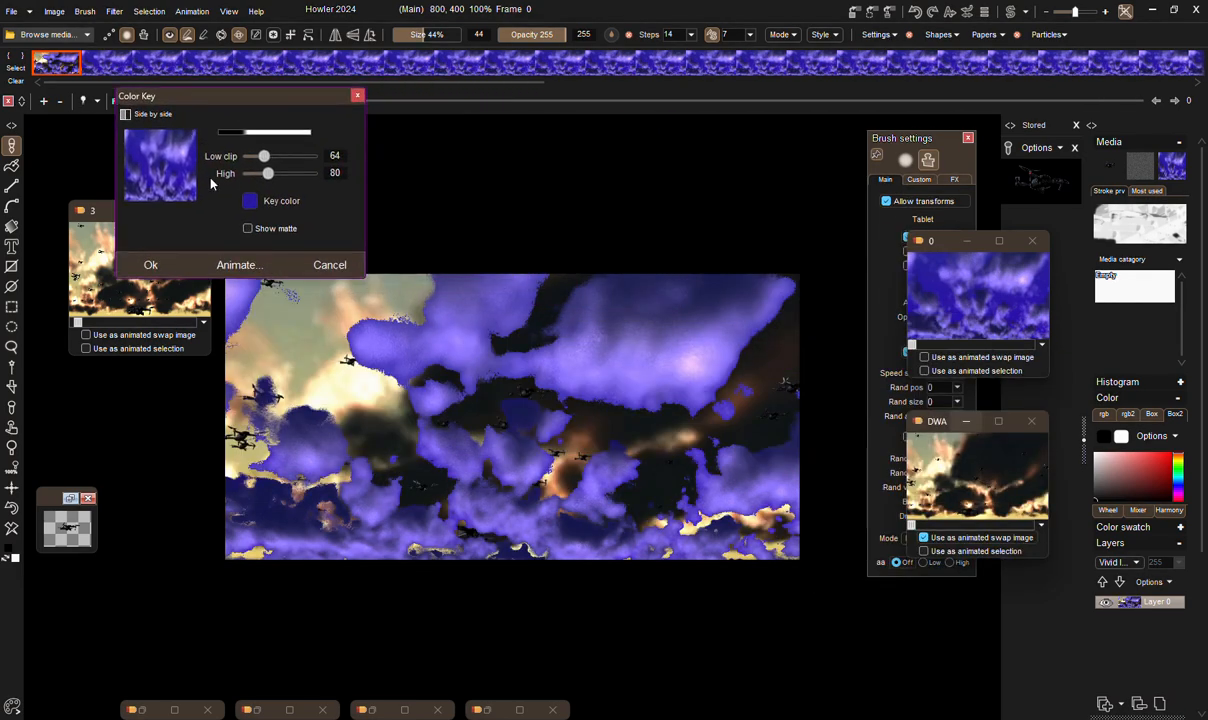
Set the color key's low clip to 1 and high to 126, checking the matte, and apply it to the whole animation.
drag(268, 173, 329, 177)
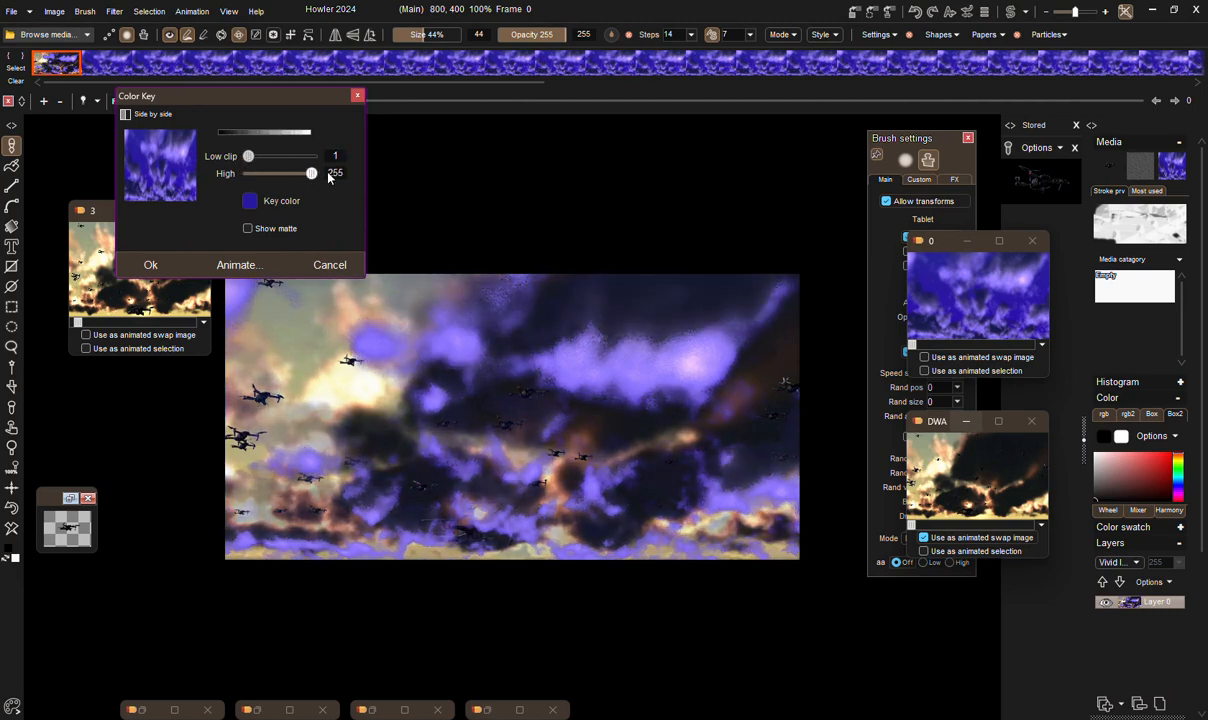
drag(250, 158, 281, 177)
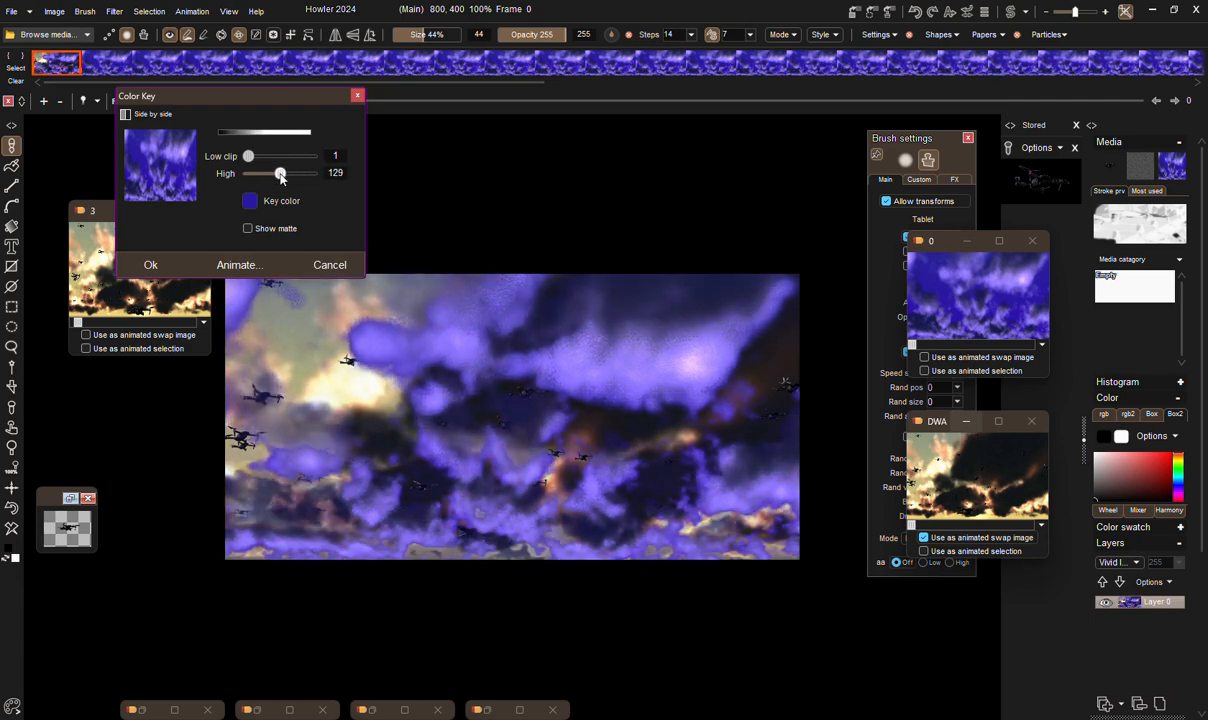
click(249, 229)
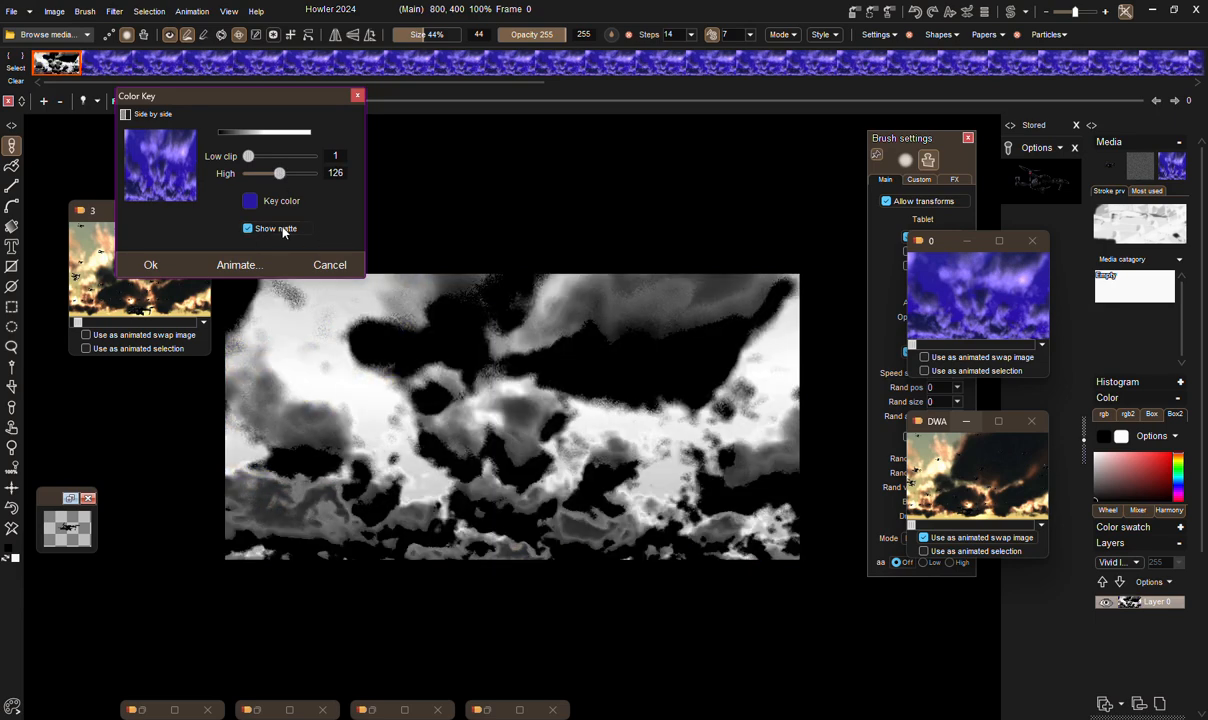
click(274, 230)
mouse_move(137, 157)
mouse_down()
mouse_move(184, 149)
mouse_move(148, 154)
mouse_up()
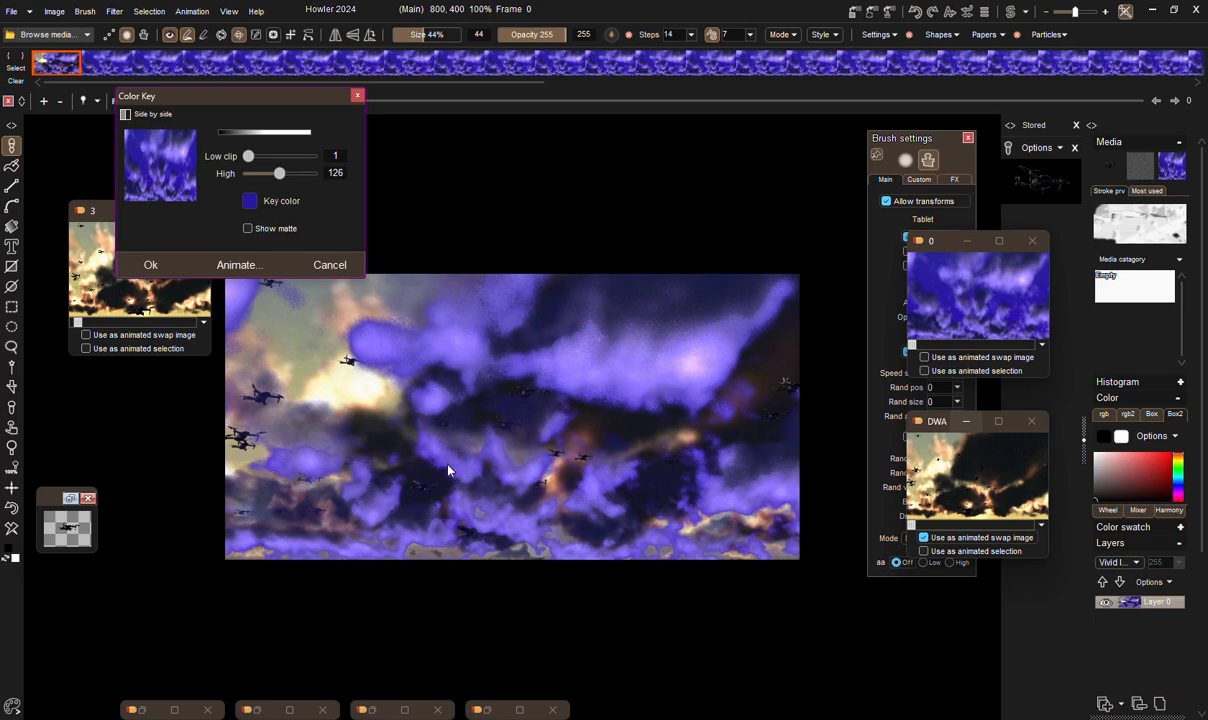
click(237, 264)
click(511, 436)
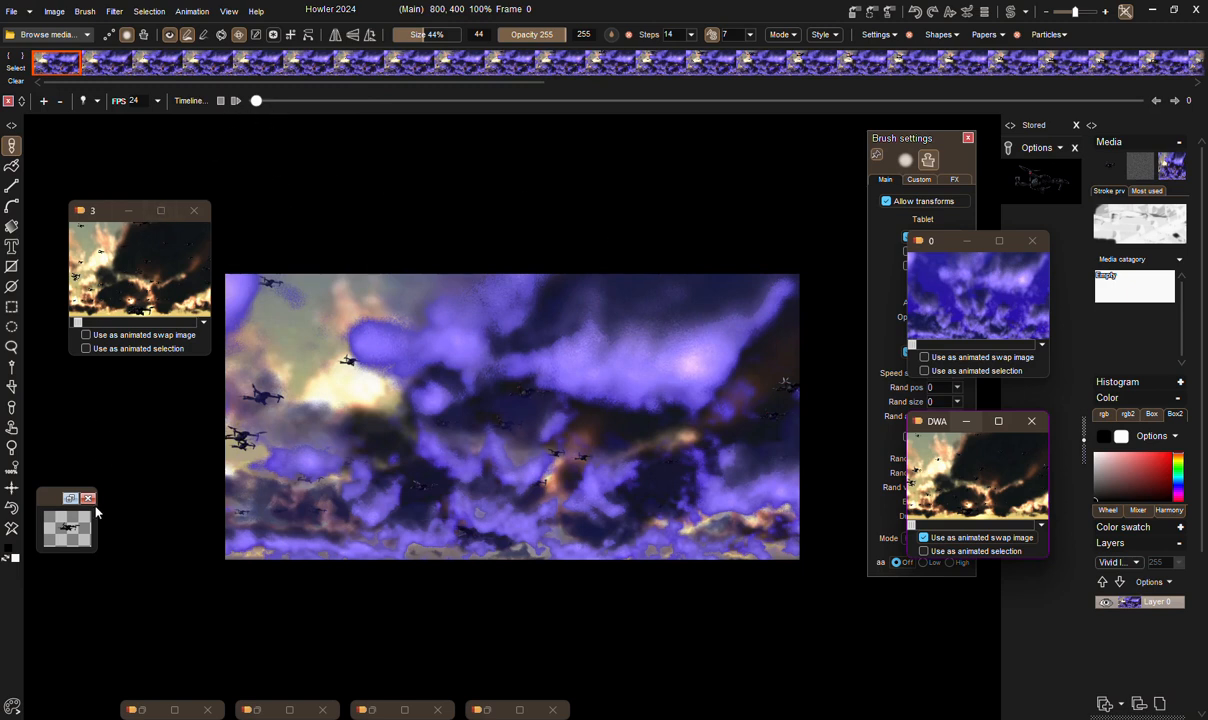
Activate the stored drone brush and open it in an enlarged Brush keyframer window.
click(68, 532)
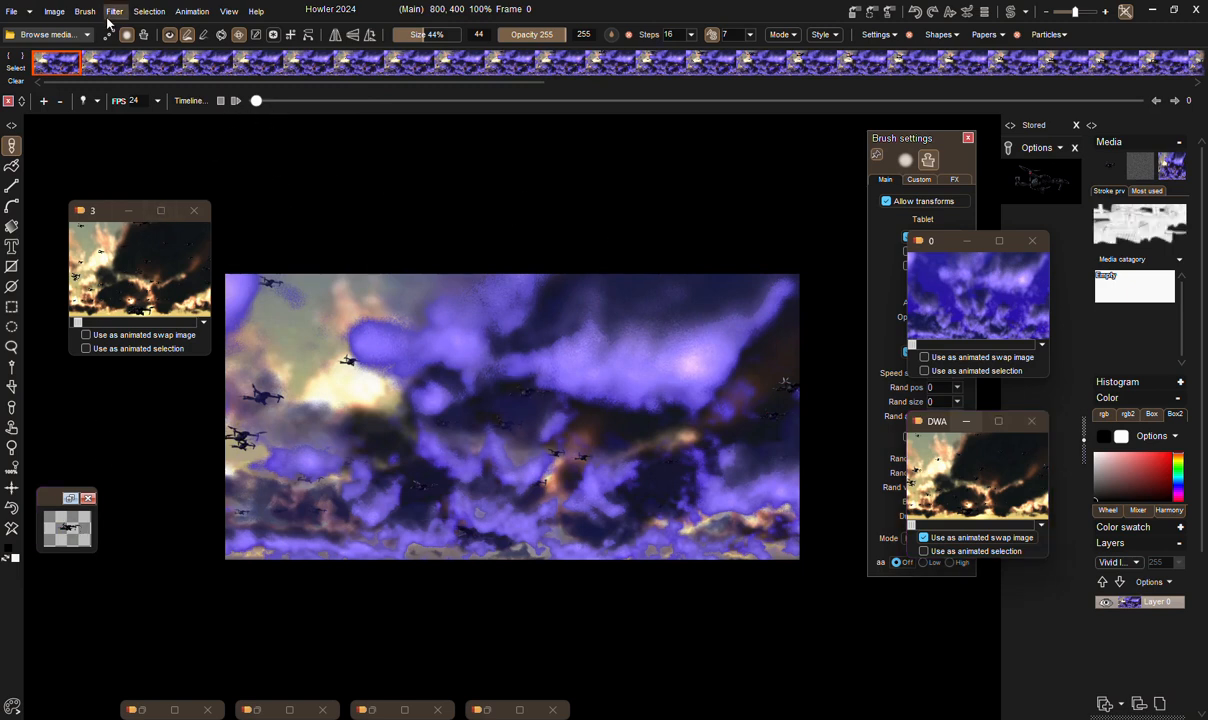
click(190, 12)
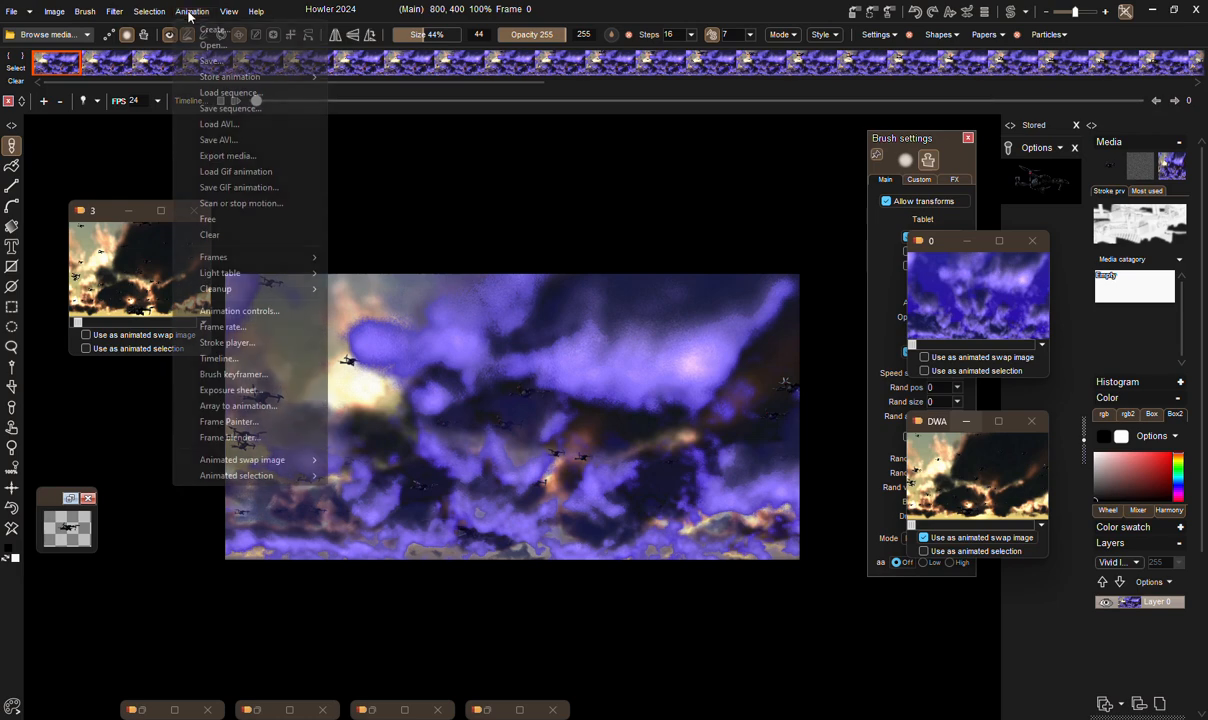
click(233, 375)
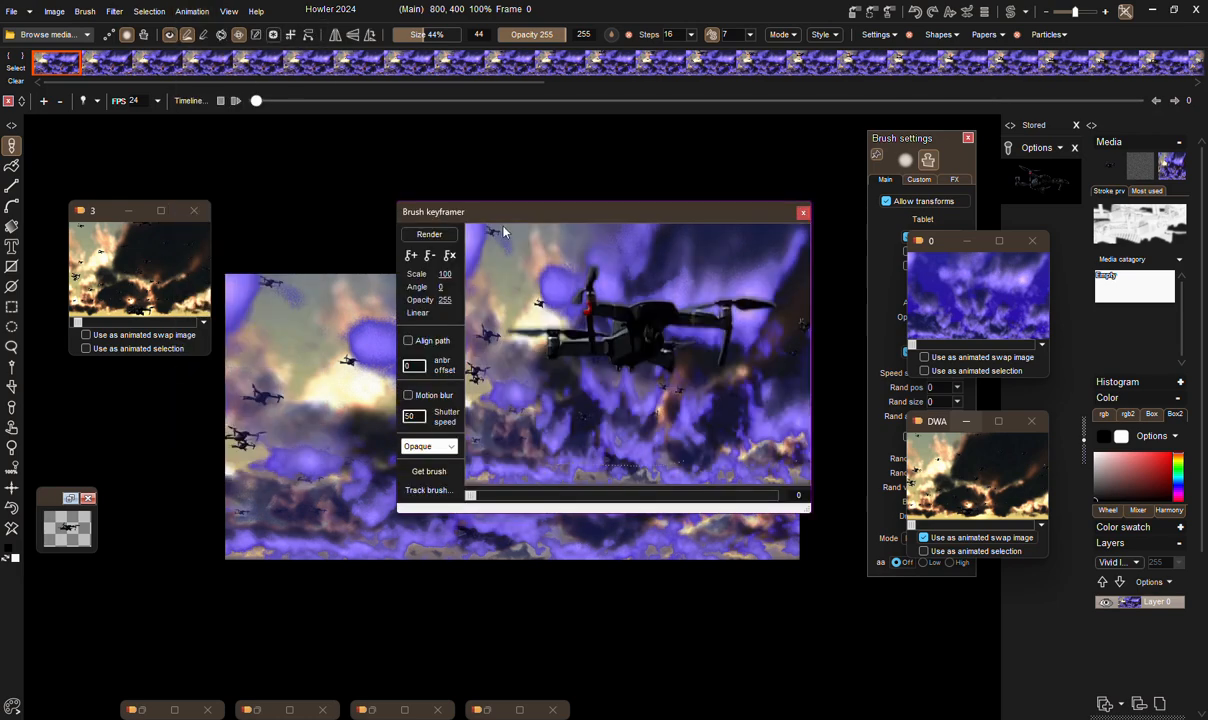
drag(520, 215, 248, 118)
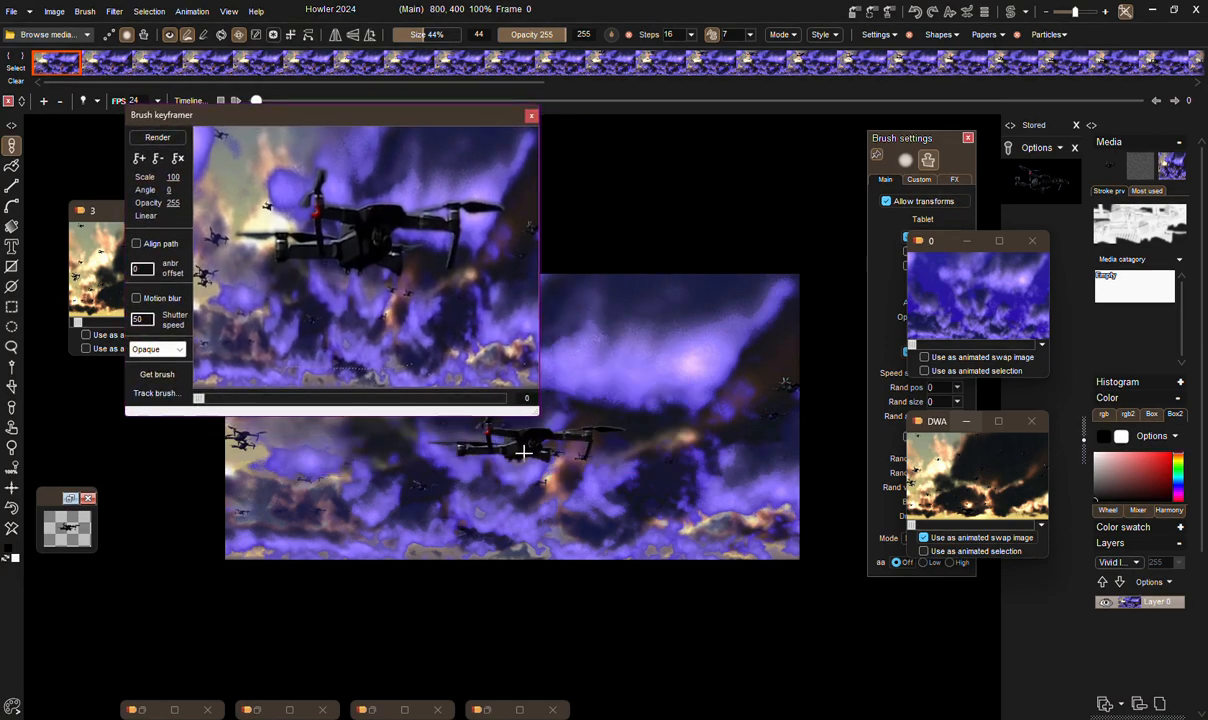
drag(537, 413, 895, 641)
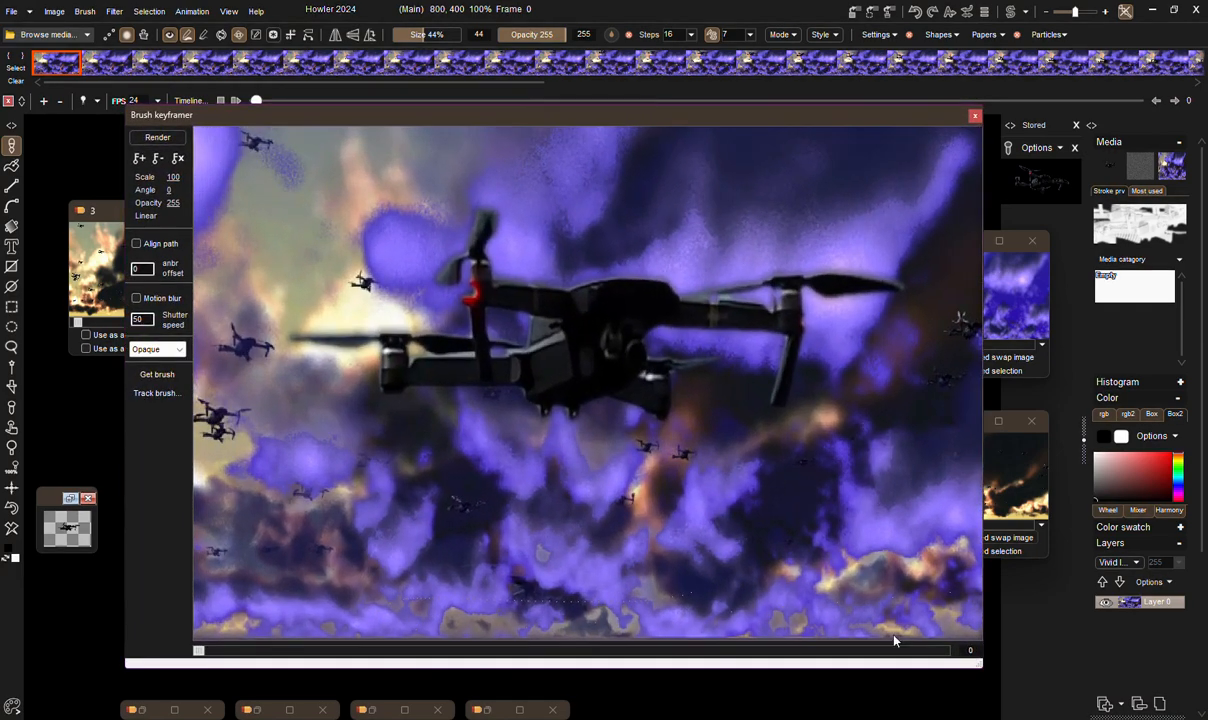
Clear the drone brush's keyframes at frames 27 and 42, after trying it near the centre of frame 42.
drag(200, 651, 438, 648)
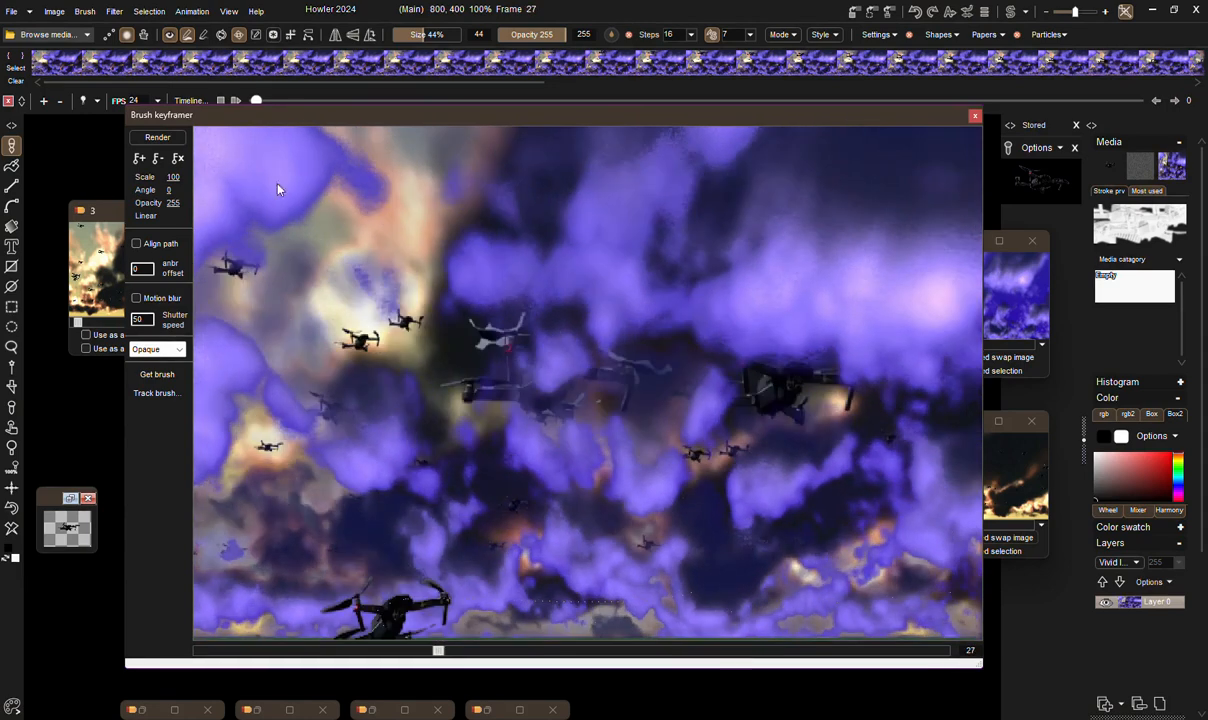
click(178, 159)
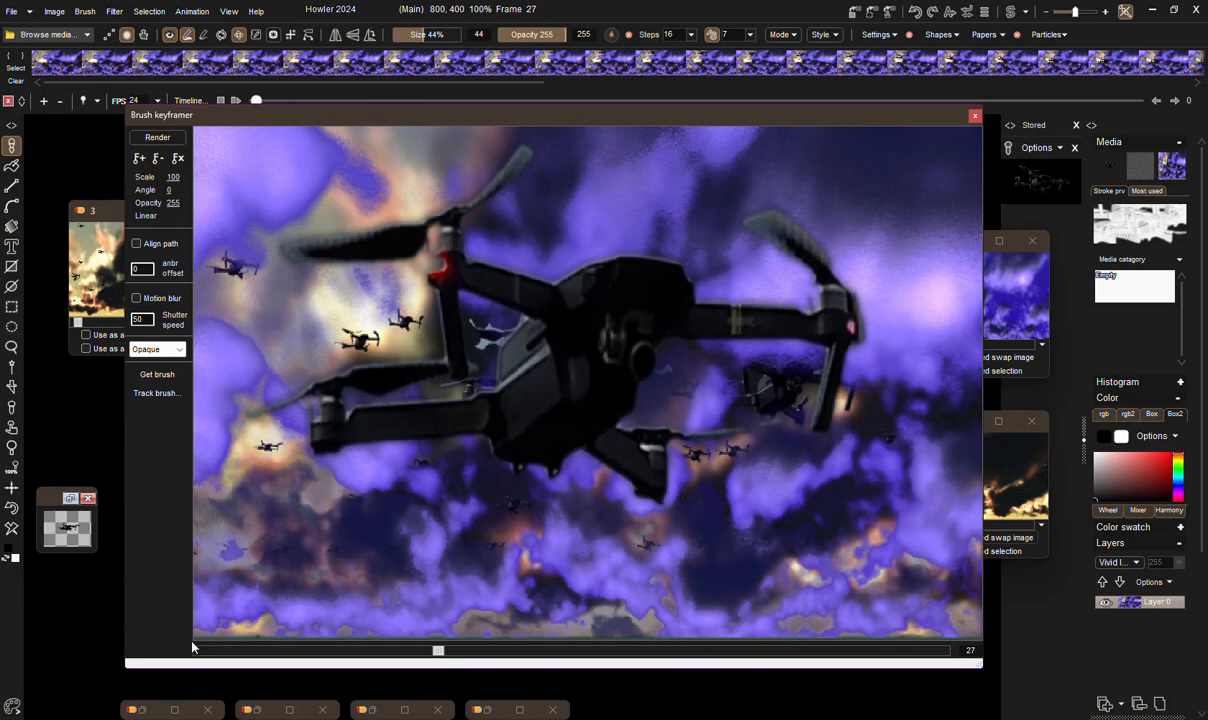
click(574, 651)
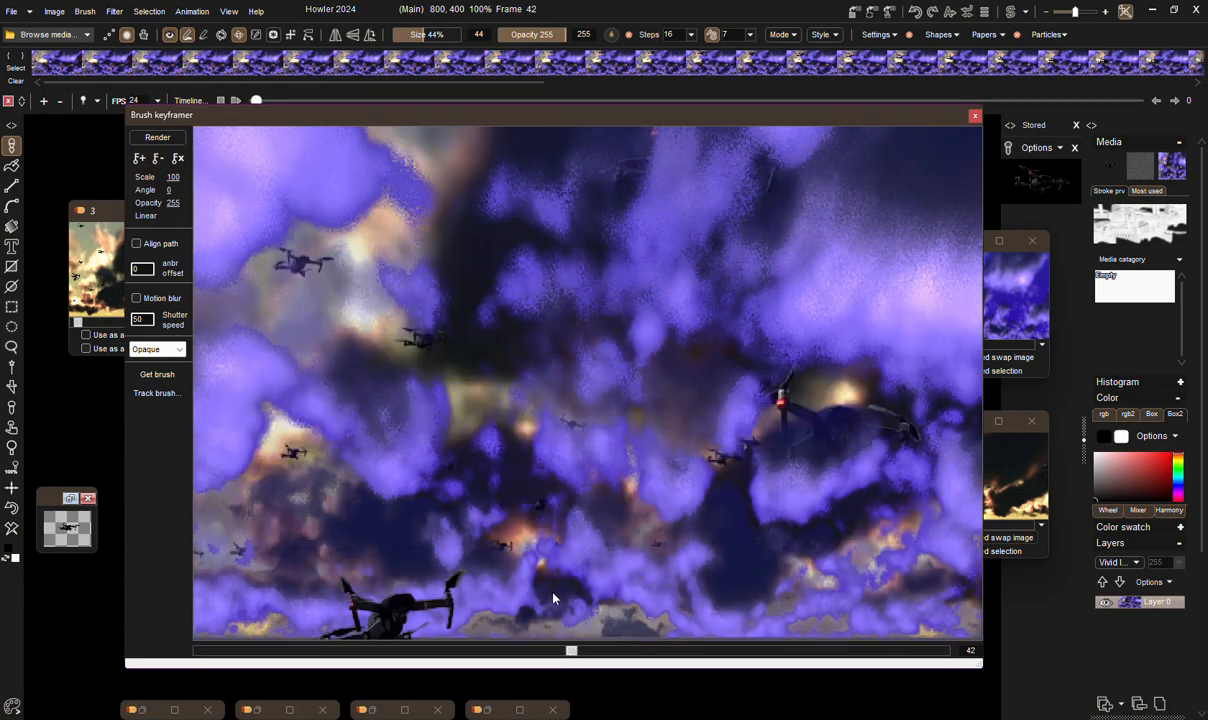
mouse_move(594, 347)
mouse_down()
mouse_move(616, 360)
mouse_move(590, 390)
mouse_up()
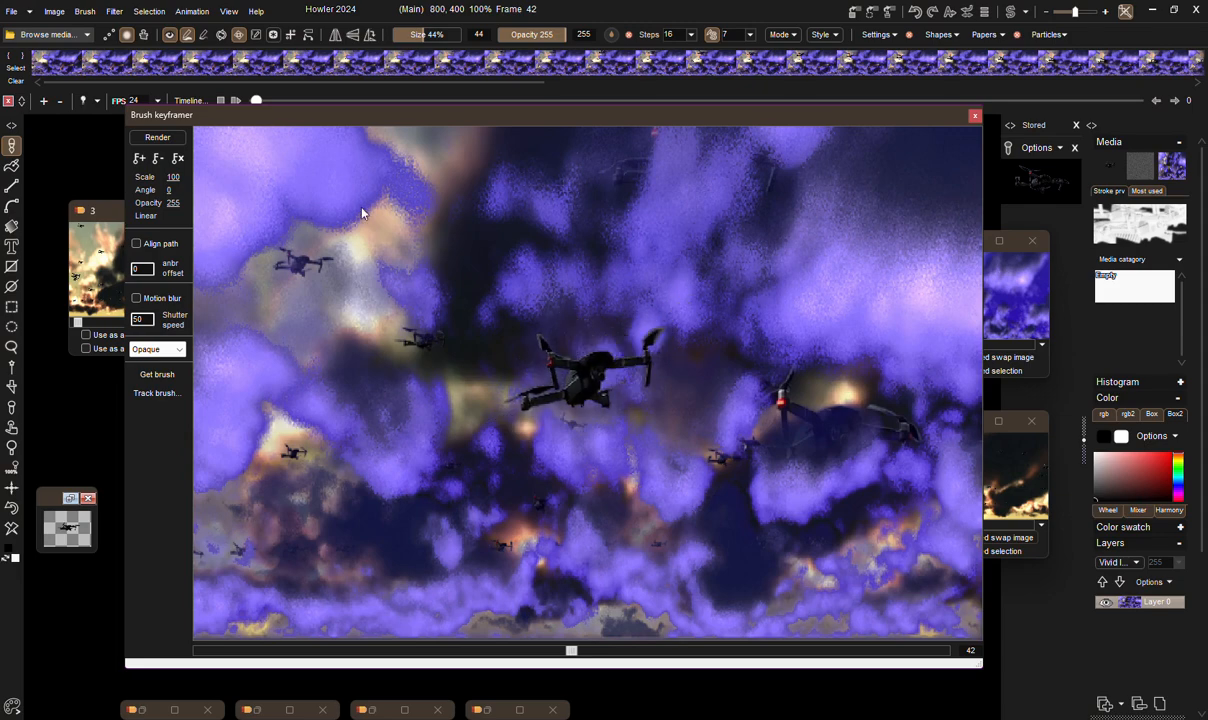
click(178, 159)
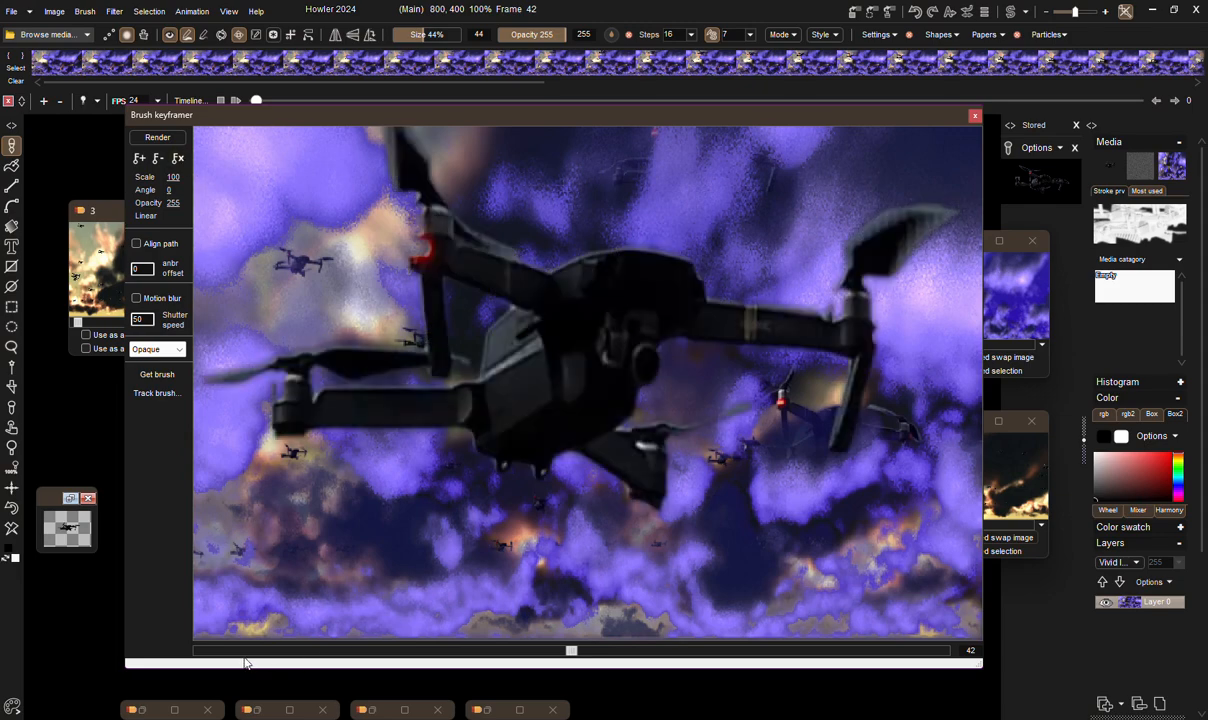
Keyframe the drone brush near the image centre at frame 84 with scale 63, and at frame 0 with scale 122 and angle 8.
drag(245, 662, 1120, 562)
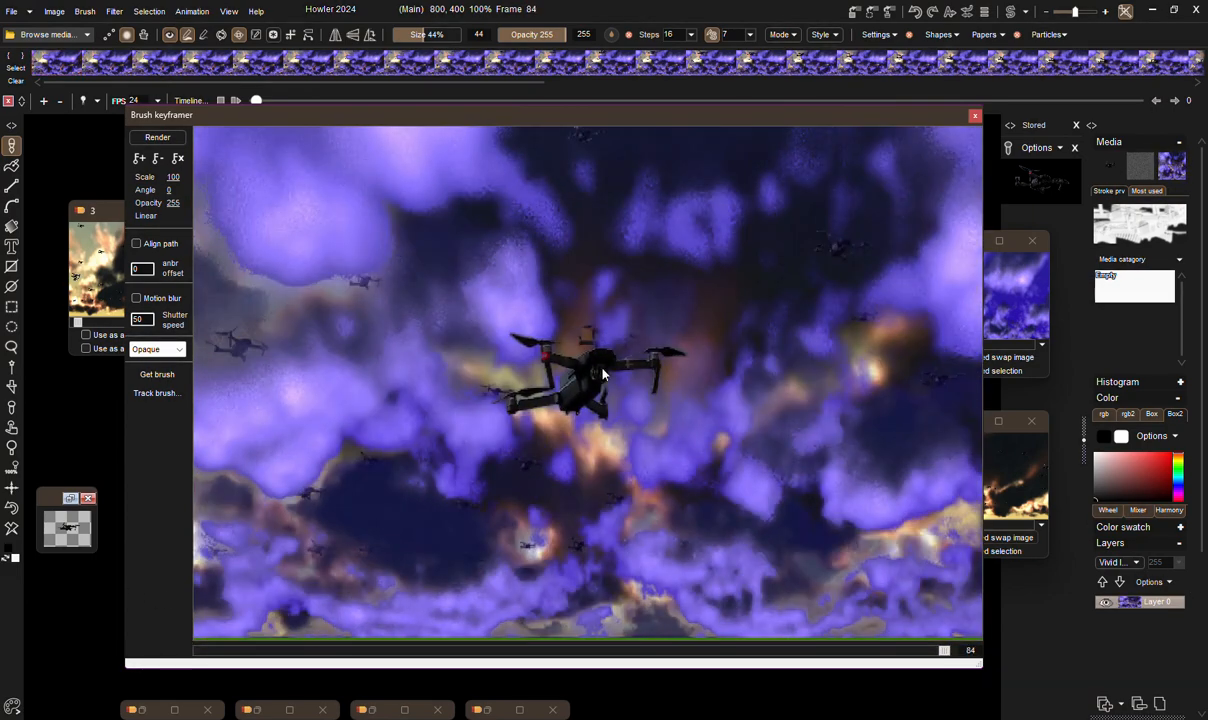
drag(173, 178, 362, 470)
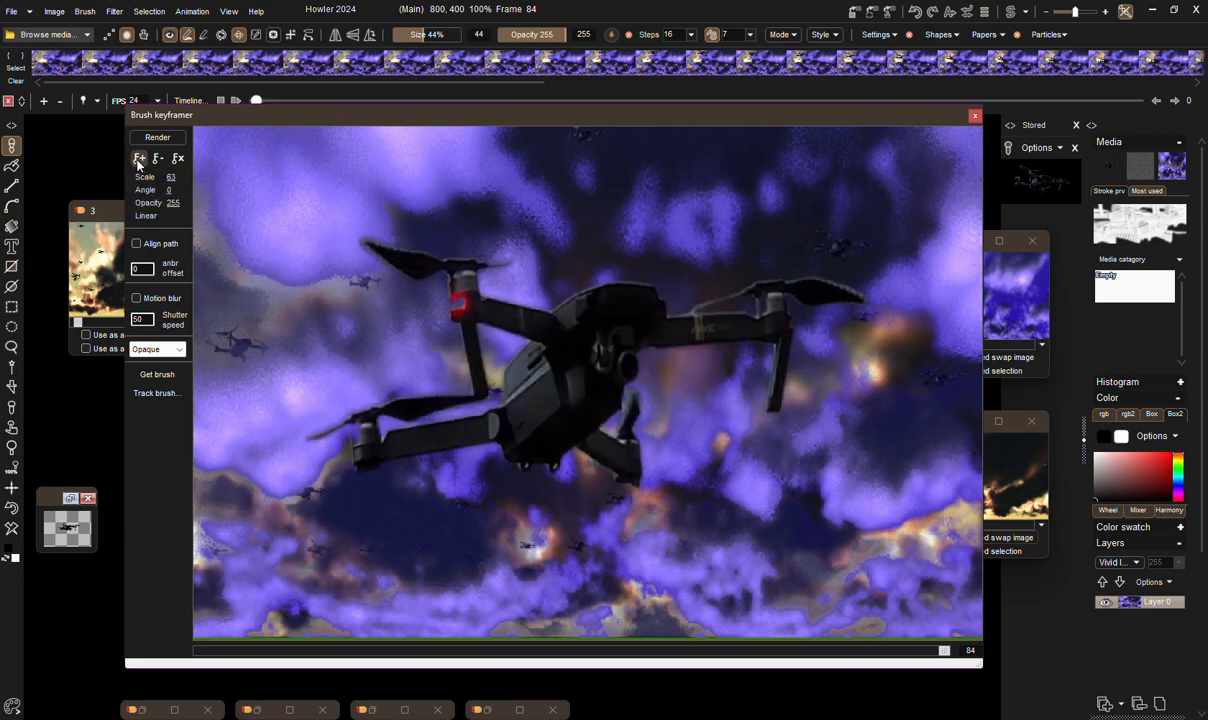
drag(640, 651, 89, 642)
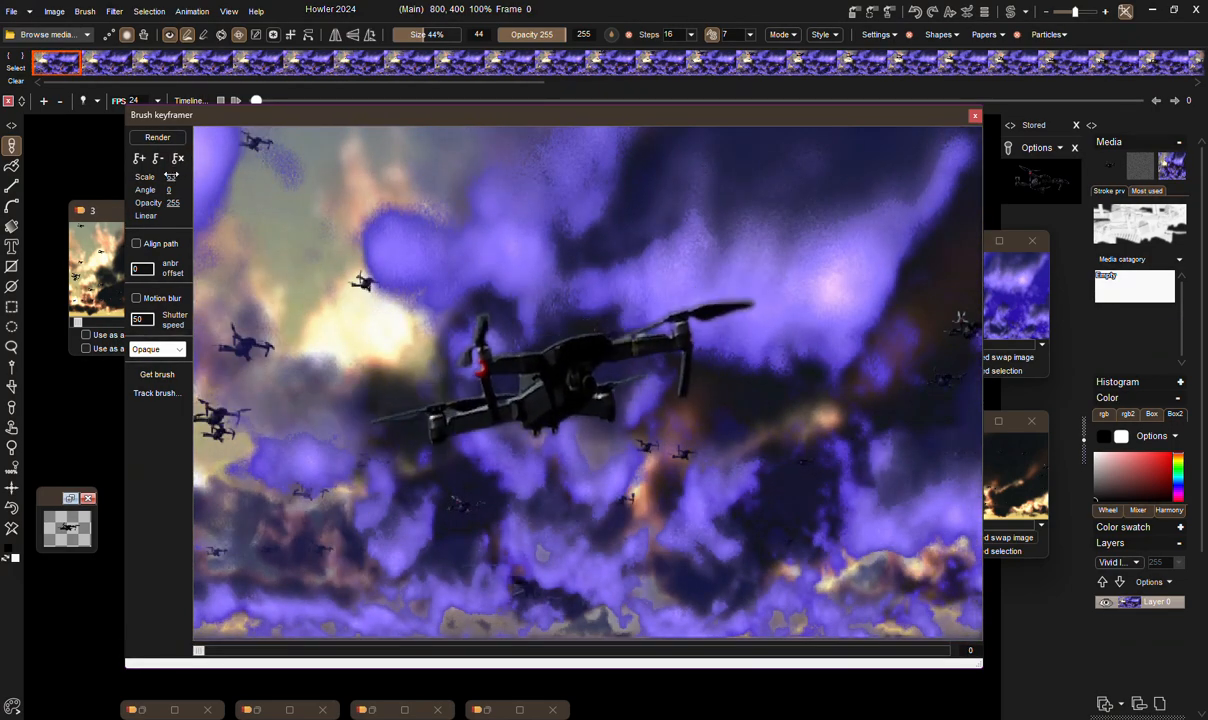
mouse_move(171, 177)
mouse_down()
mouse_move(189, 177)
mouse_move(171, 189)
mouse_up()
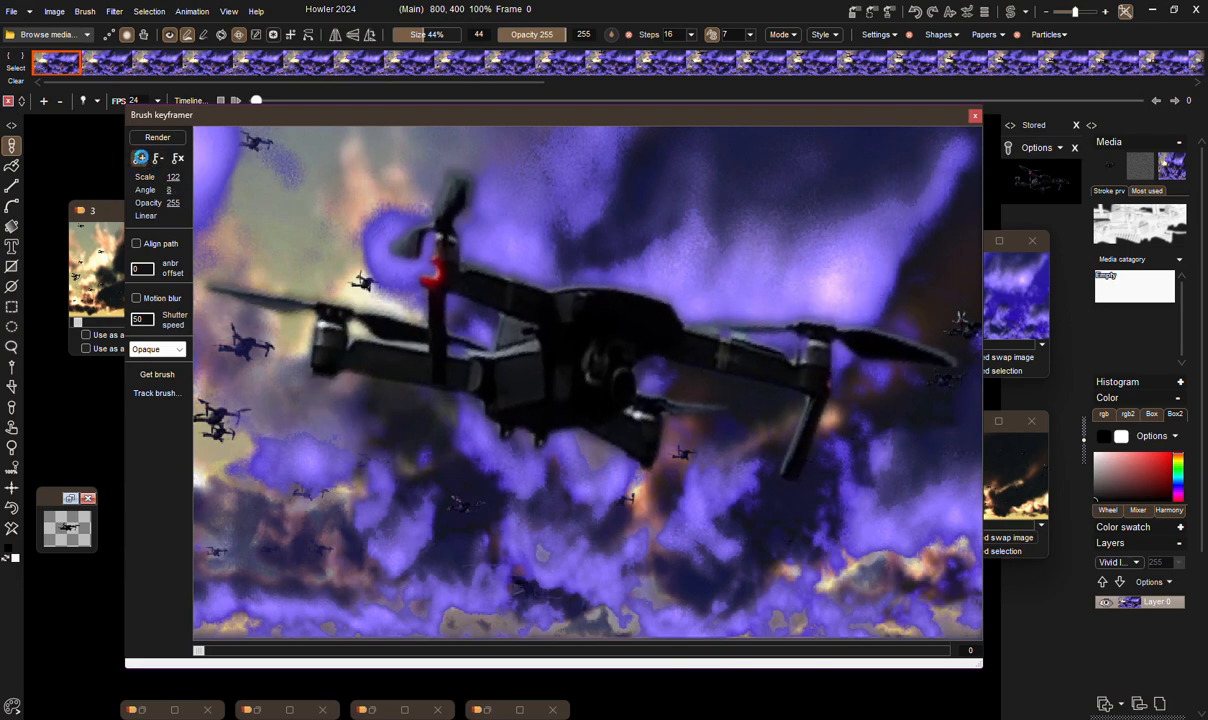
Add drone keyframes at slightly shifted positions on frames 30, 49 and 69, setting the angle to -11 from frame 49.
click(464, 651)
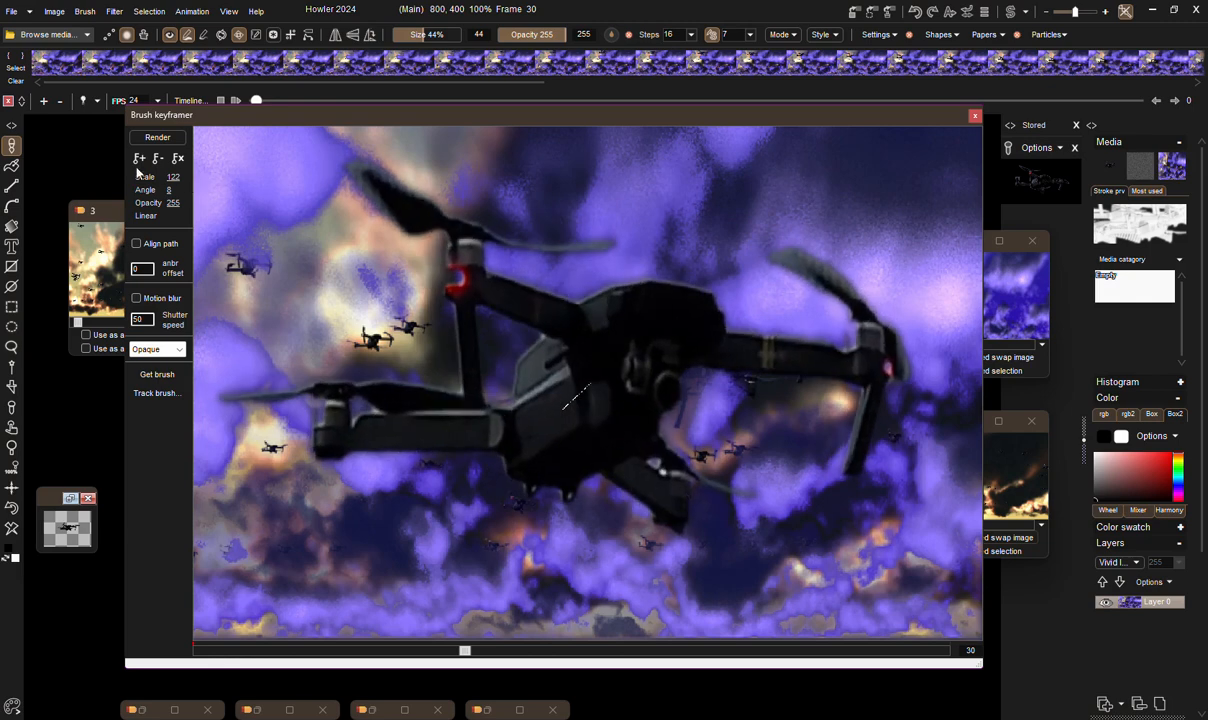
click(633, 651)
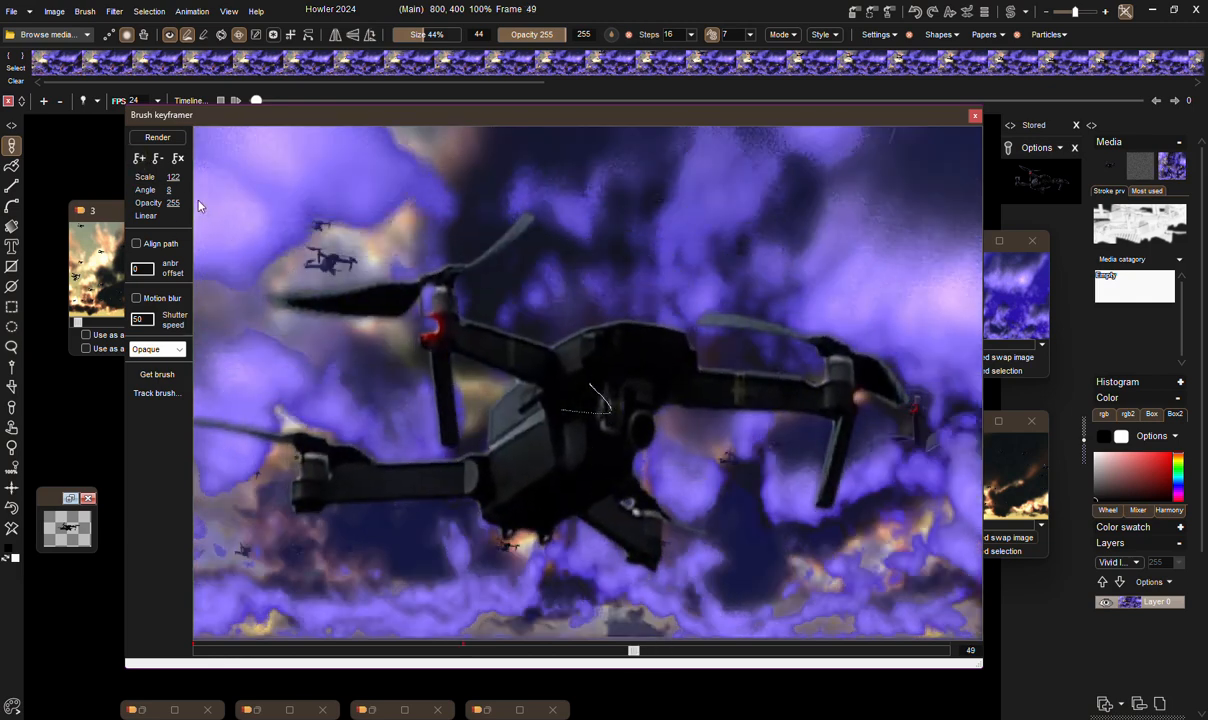
drag(175, 183, 170, 195)
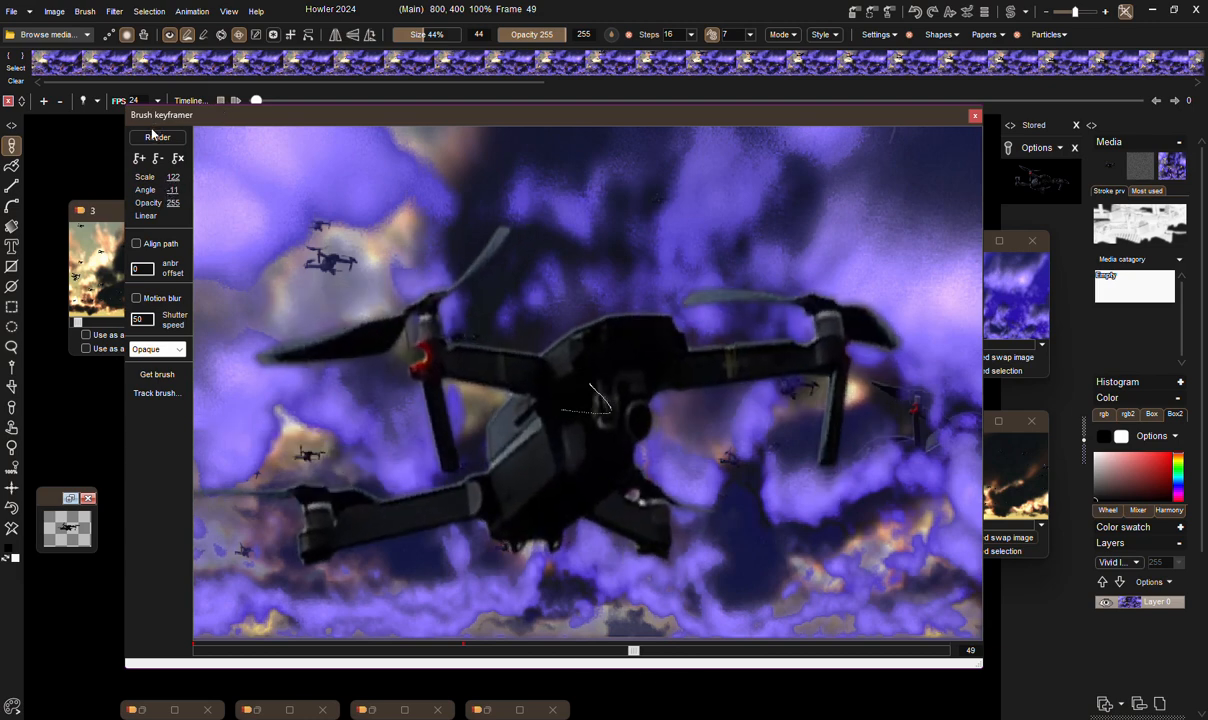
click(810, 650)
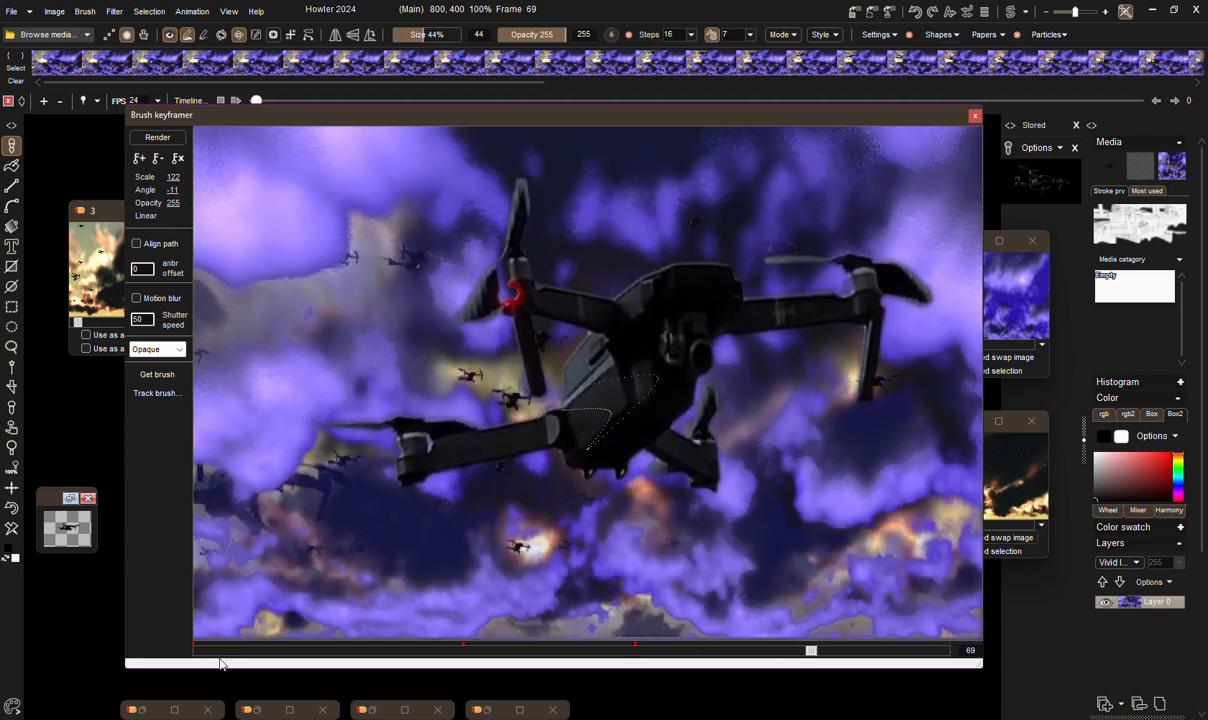
Add a drone keyframe at frame 13 with scale 76, and render the brush animation before closing the Brush keyframer.
drag(221, 664, 314, 650)
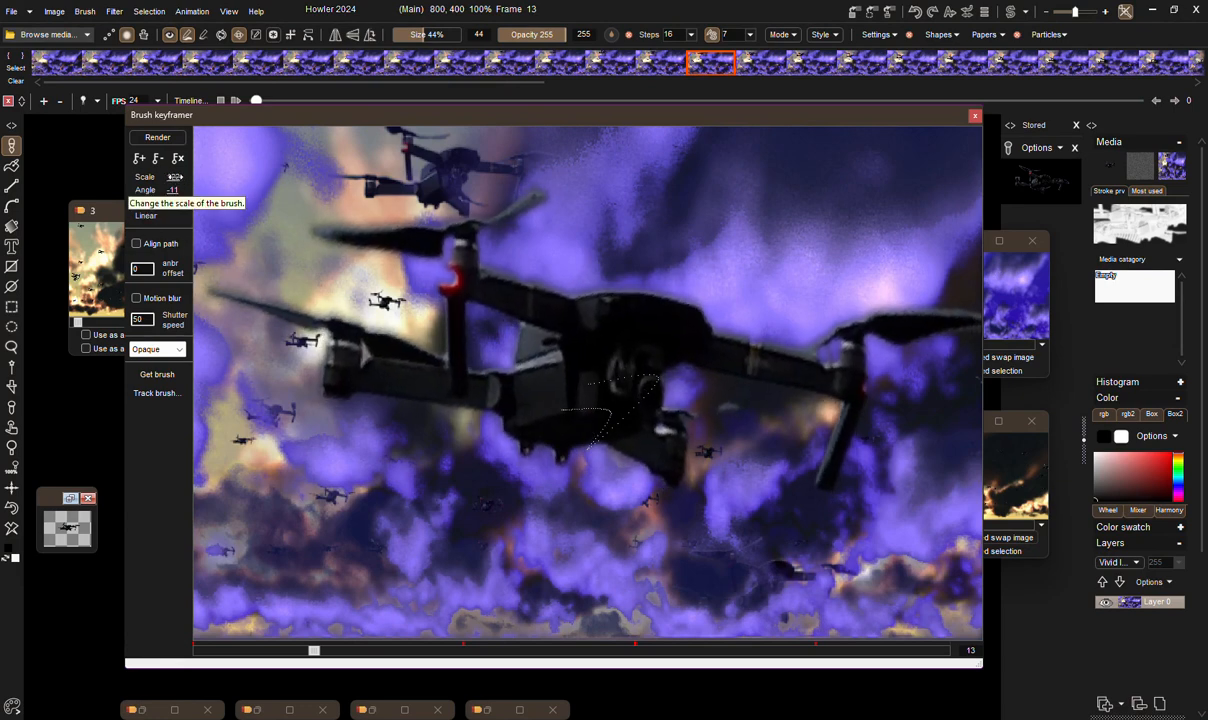
drag(175, 180, 167, 189)
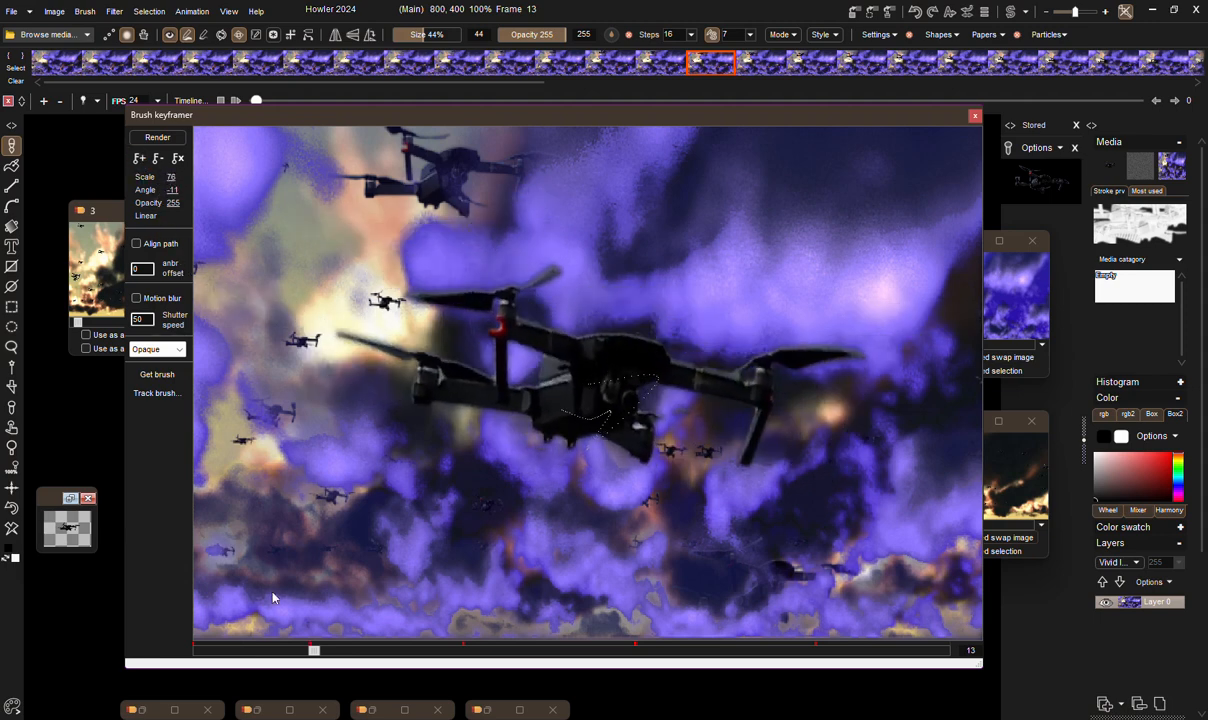
click(156, 139)
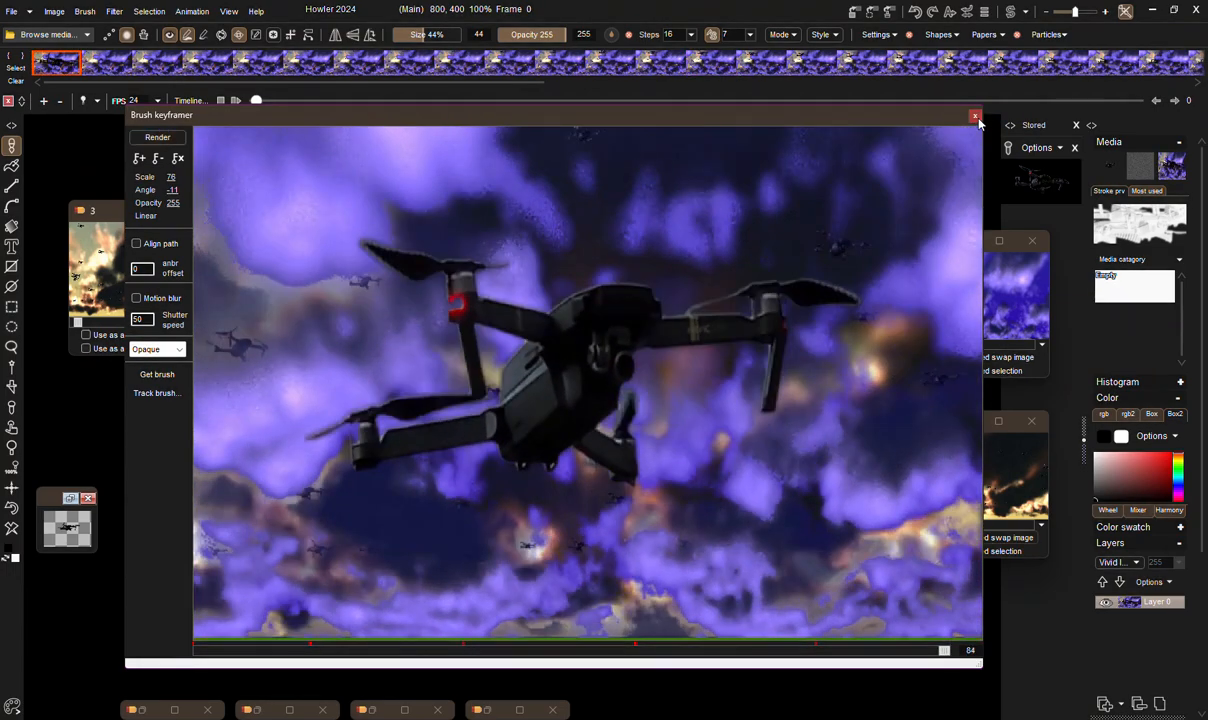
click(975, 117)
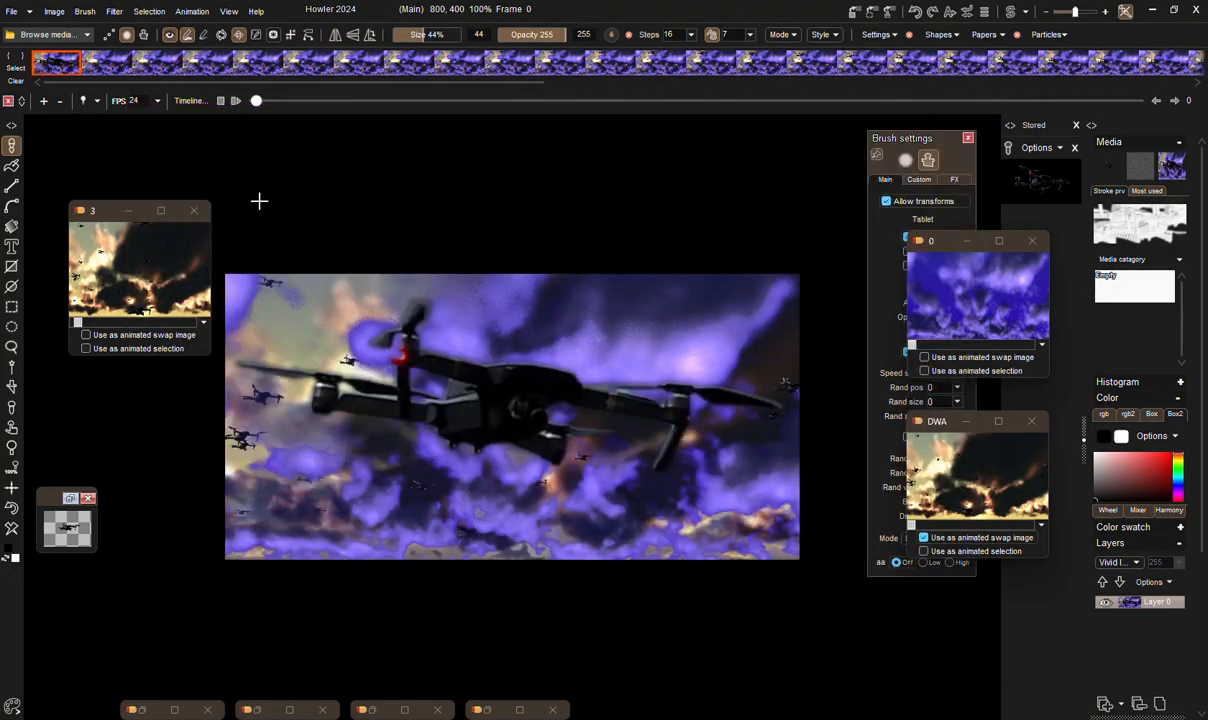
Clear the enlarged animation view by minimizing the stored windows 3, 0 and DWA and closing the Brush settings.
scroll(434, 367, up, 5)
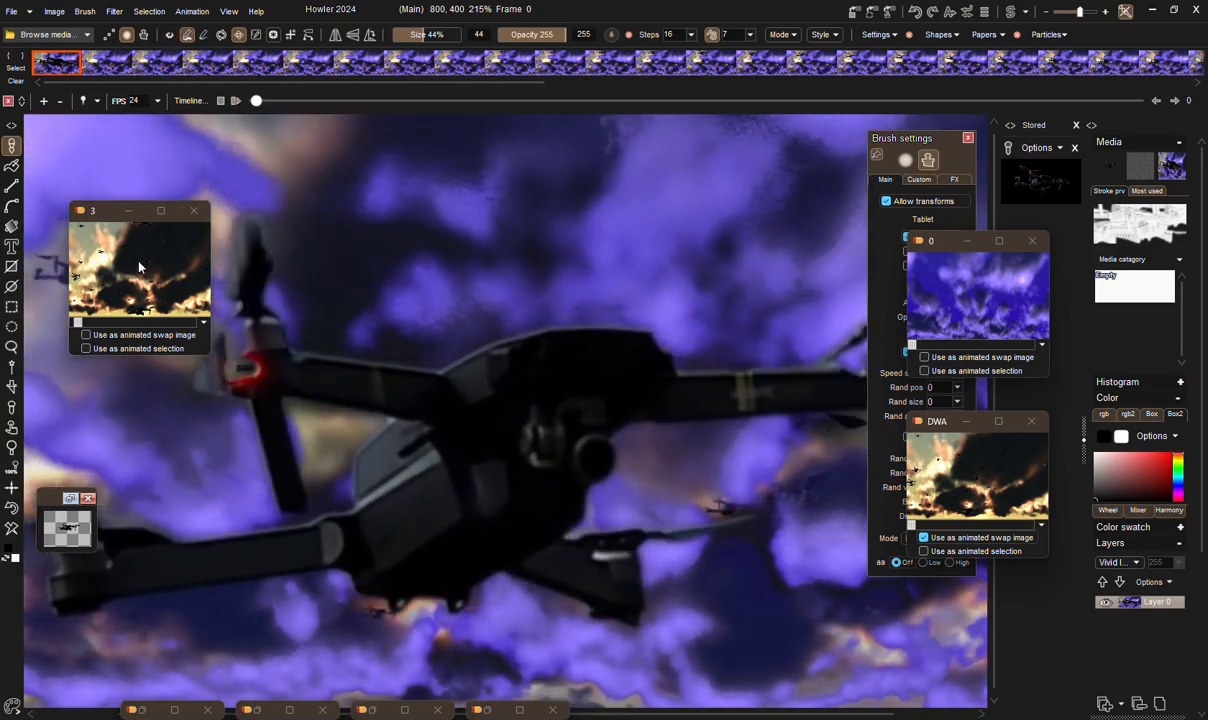
click(129, 210)
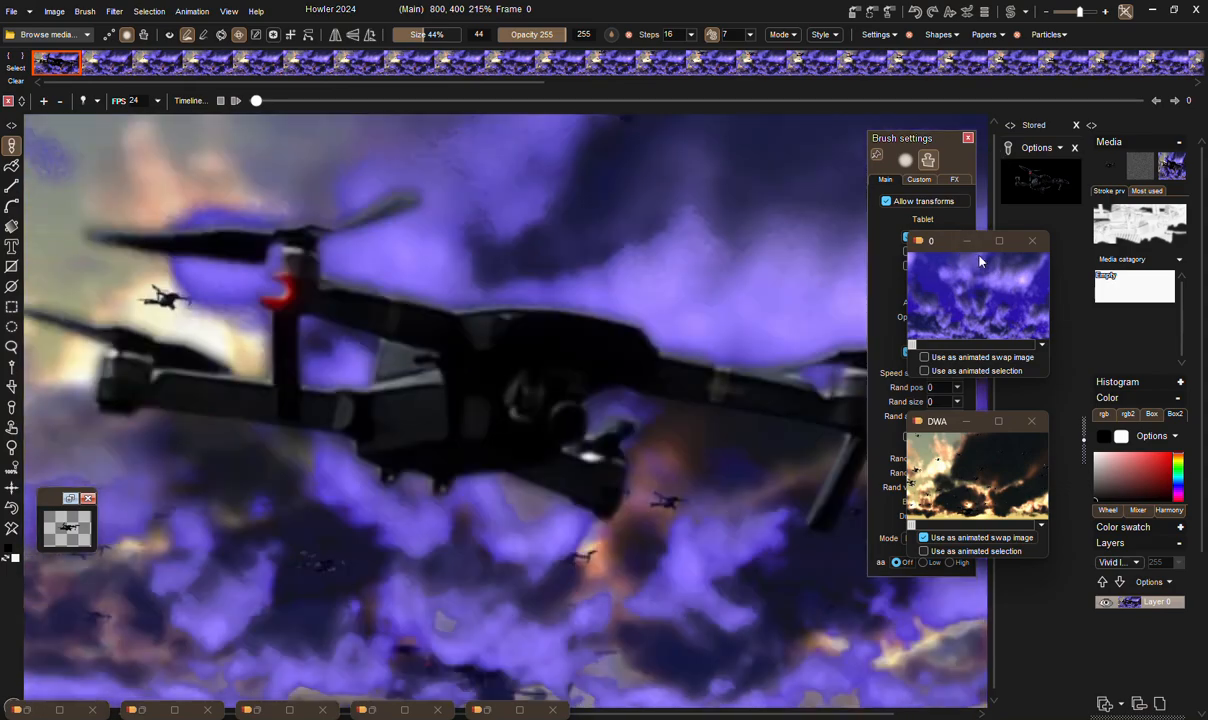
click(967, 242)
drag(968, 138, 969, 144)
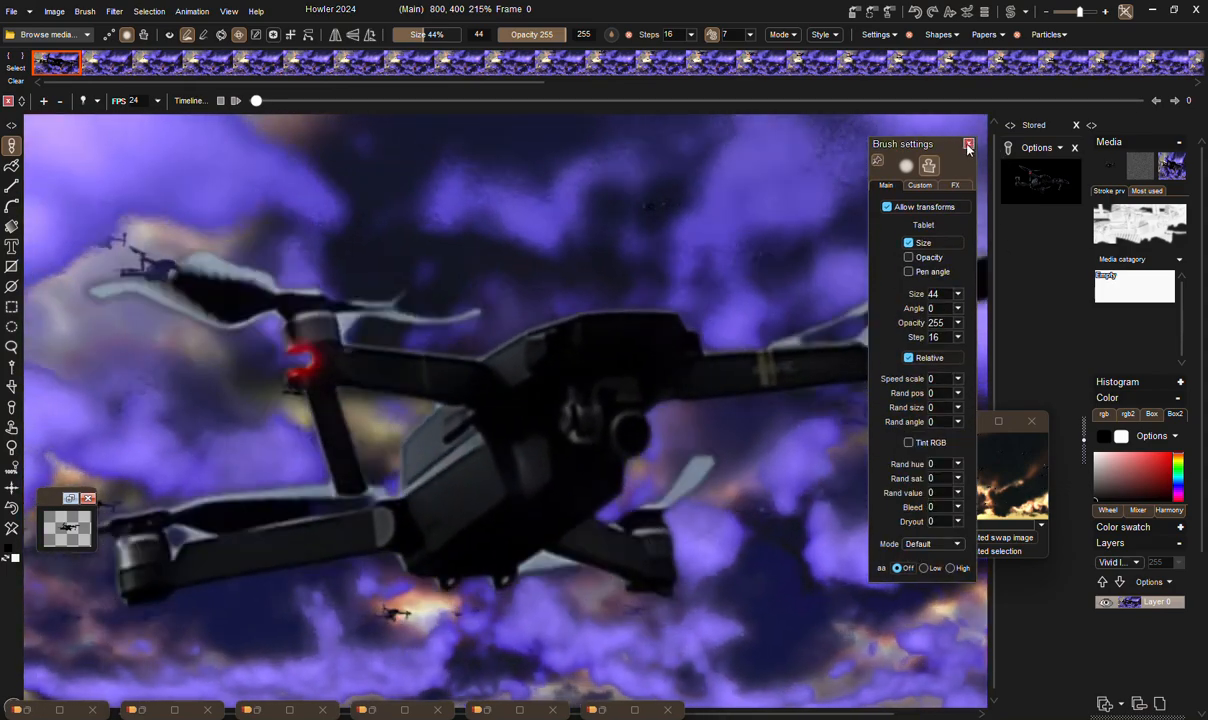
click(968, 143)
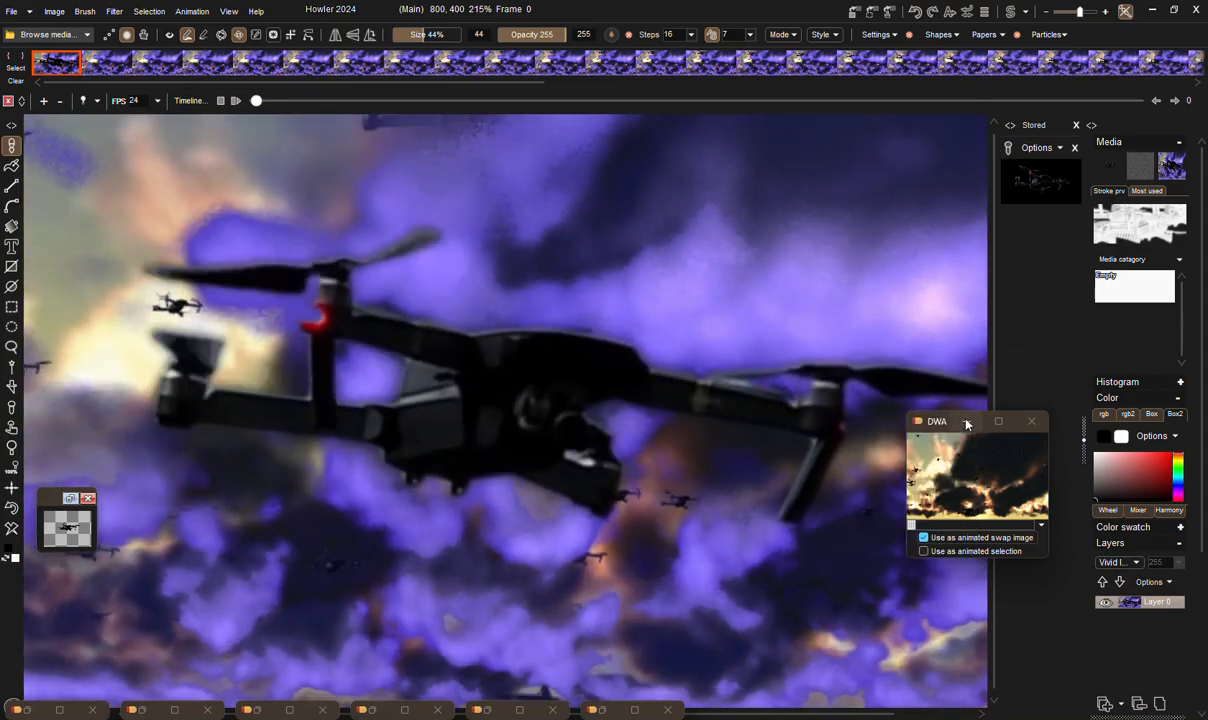
click(967, 423)
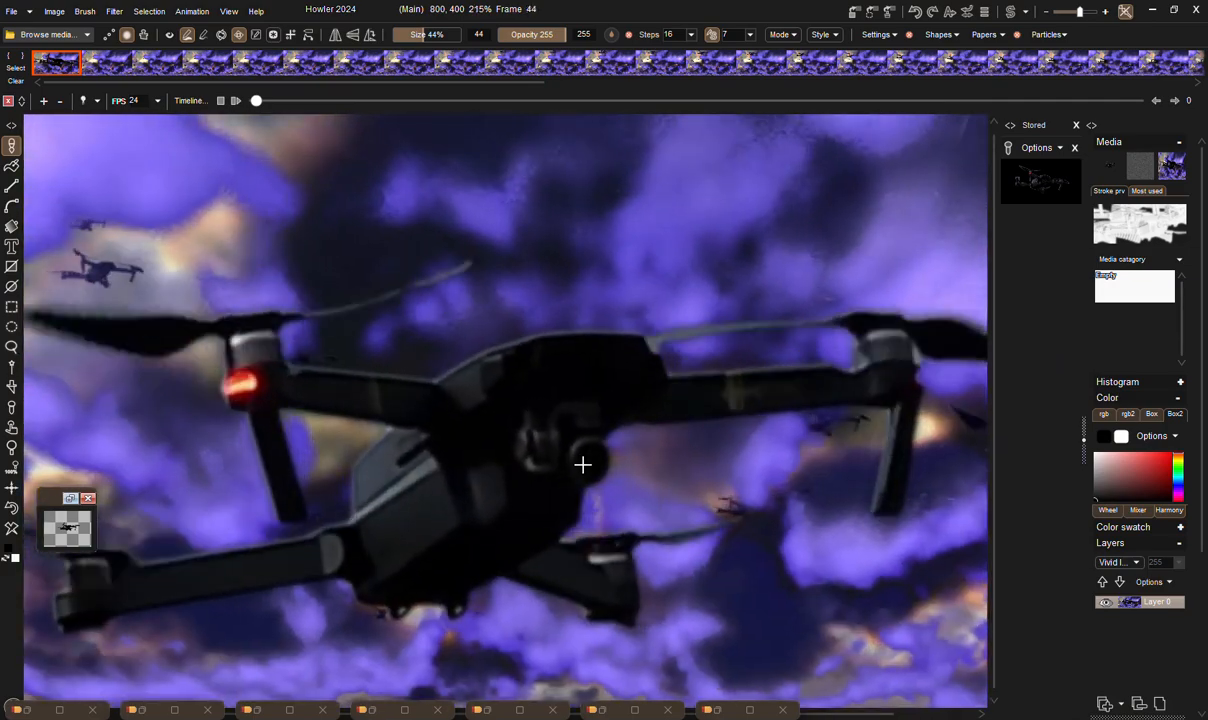
Convert the whole animation to grayscale through a blue-violet colored lens, previewing it on frame 20, and play the result.
scroll(583, 464, down, 3)
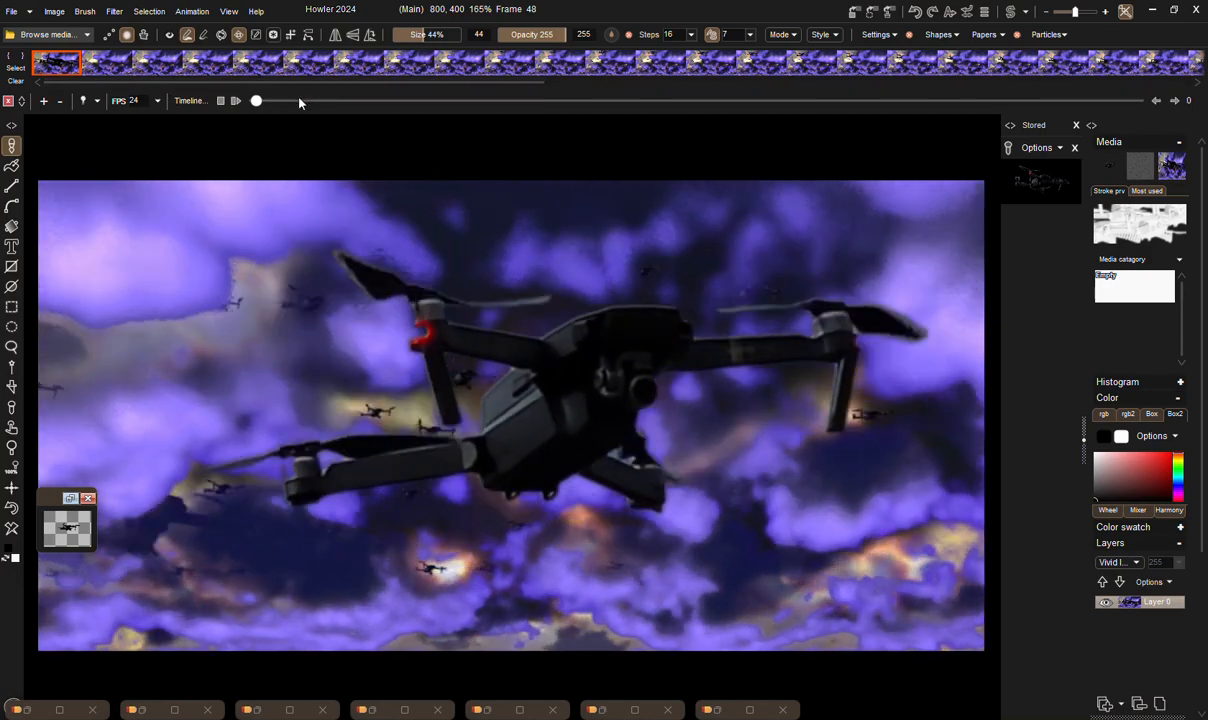
click(770, 101)
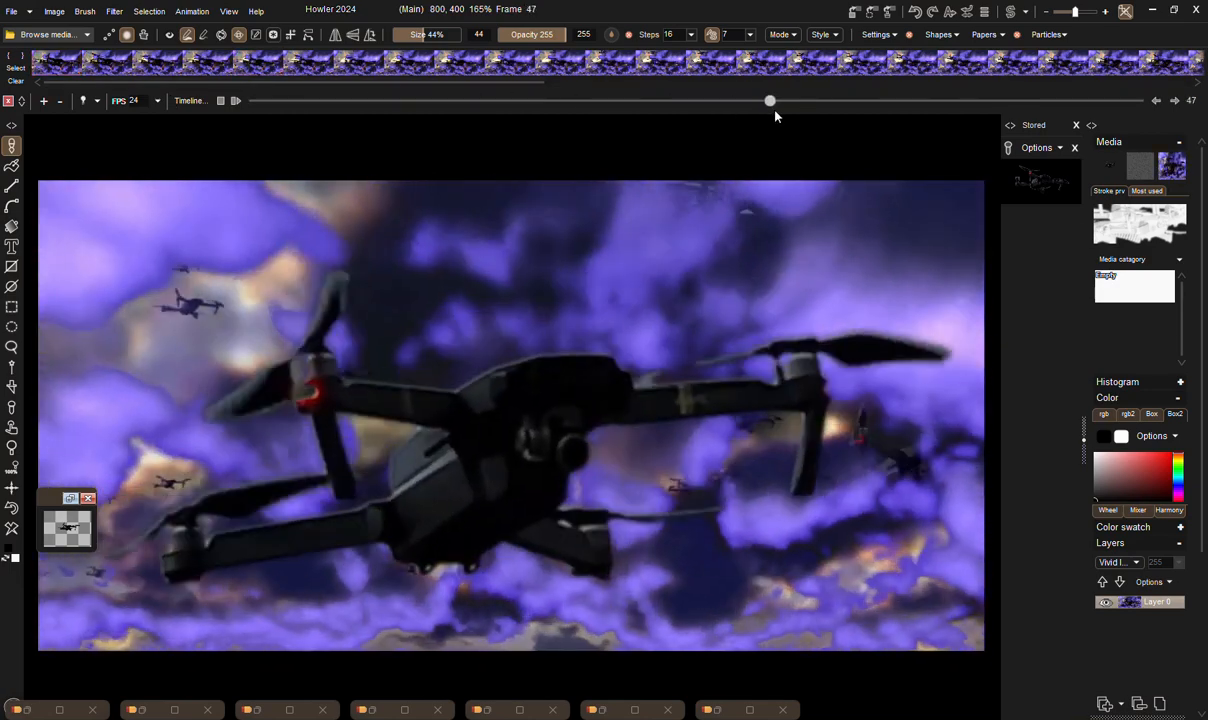
drag(775, 112, 232, 71)
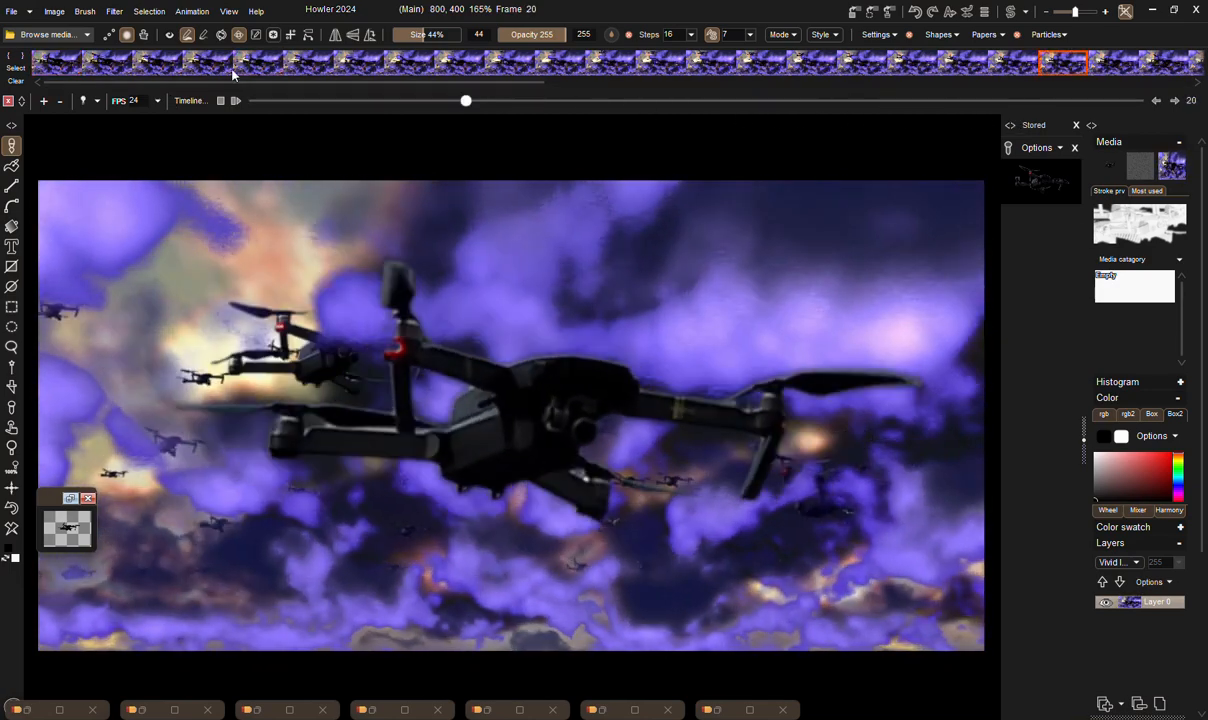
click(112, 12)
mouse_move(52, 14)
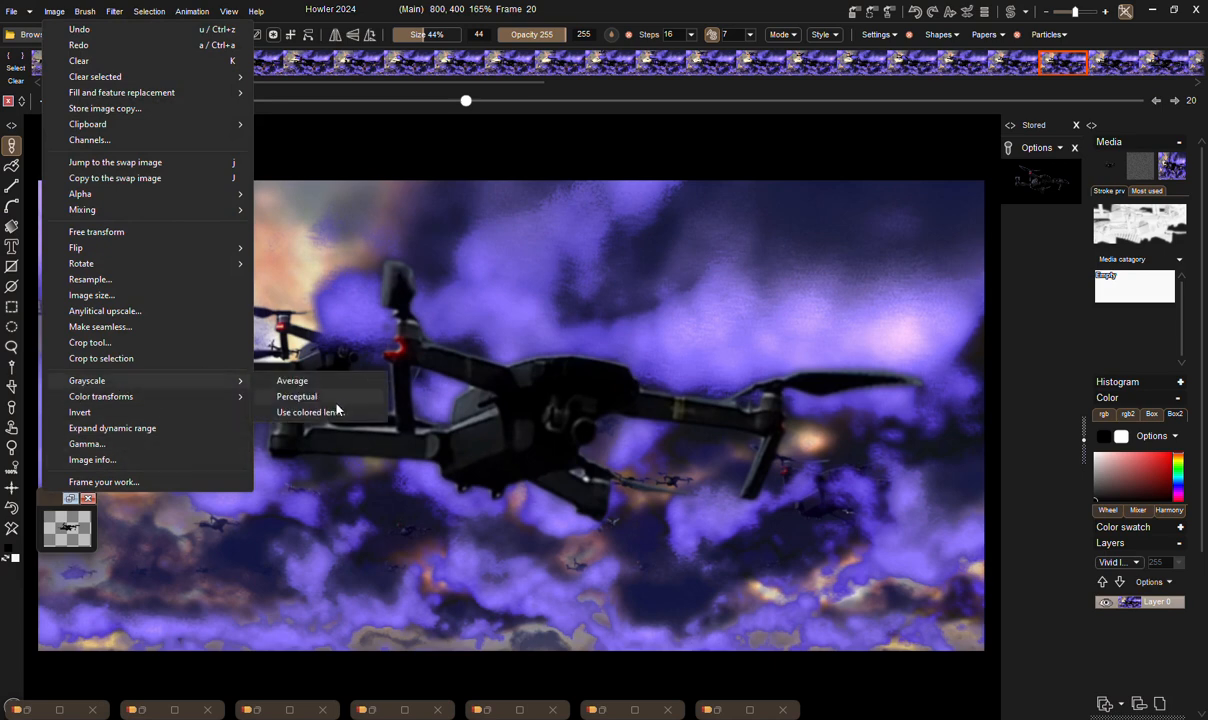
click(292, 413)
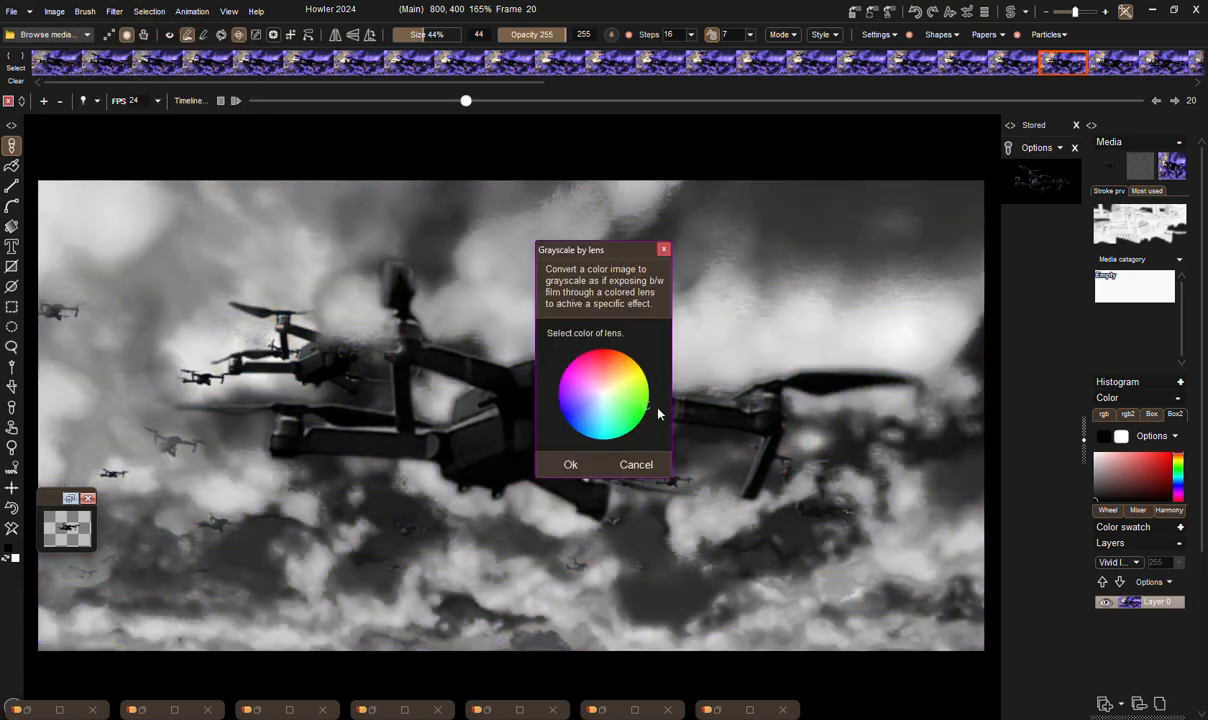
mouse_move(658, 412)
mouse_down()
mouse_move(628, 360)
mouse_move(588, 377)
mouse_move(575, 406)
mouse_up()
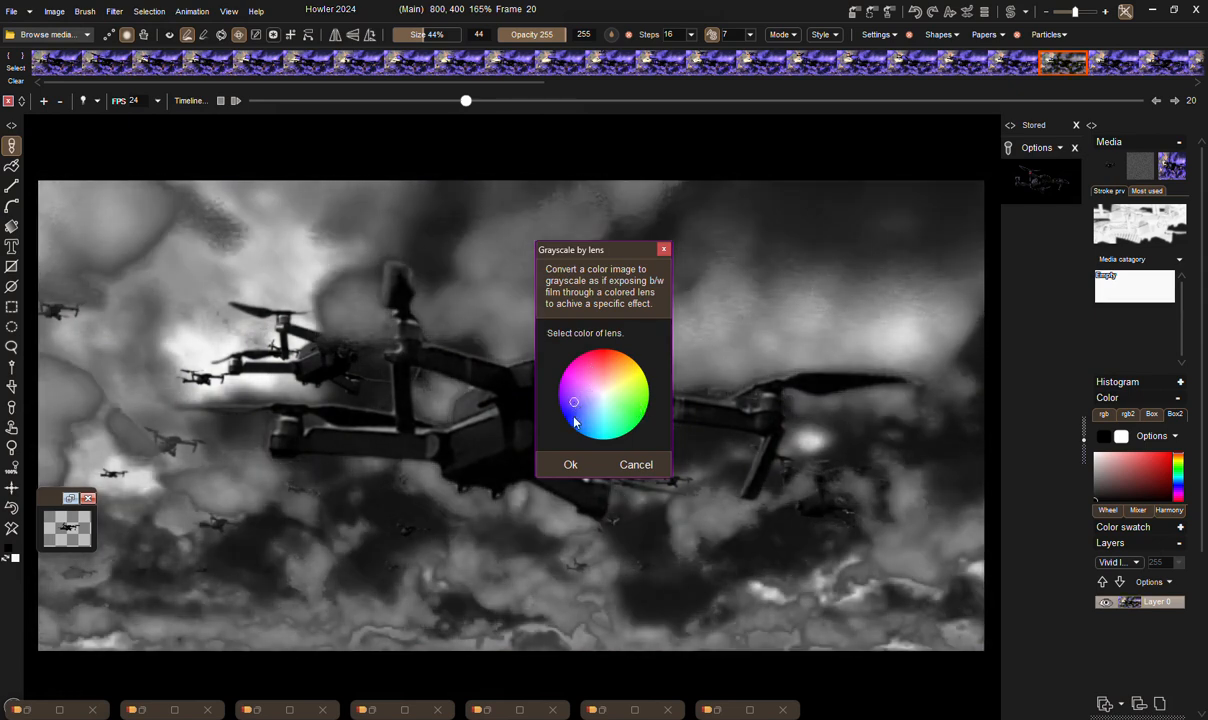
click(572, 465)
click(510, 437)
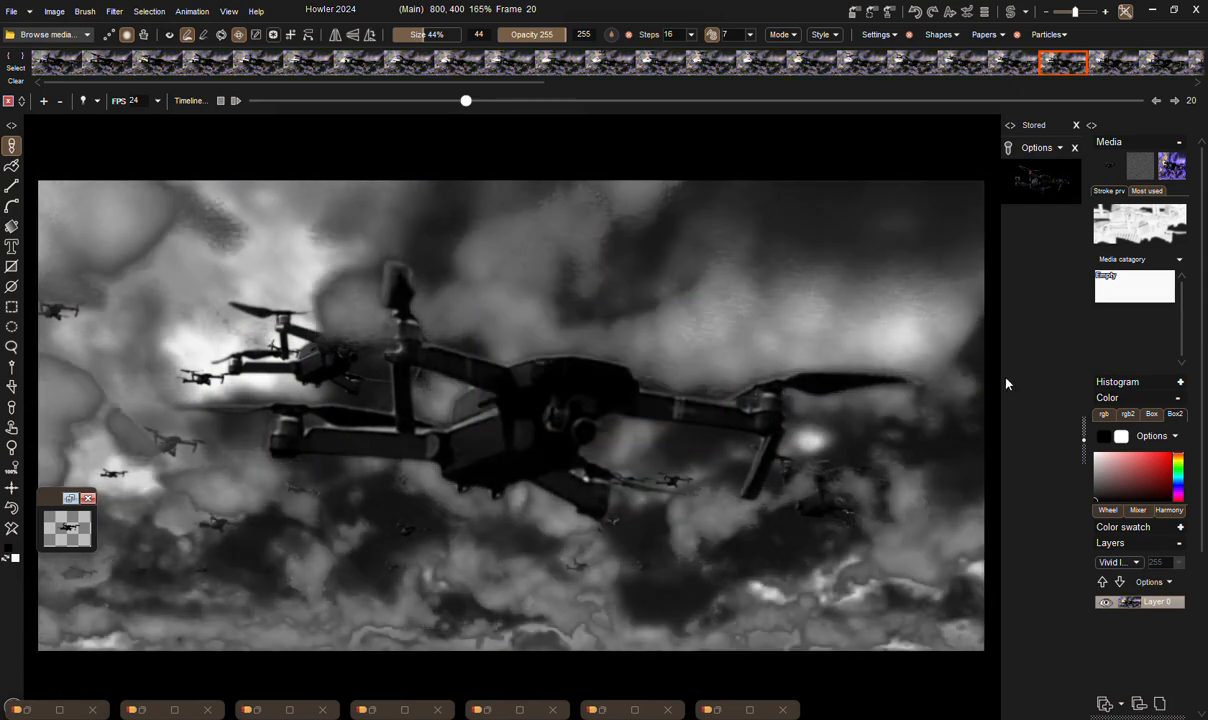
click(236, 101)
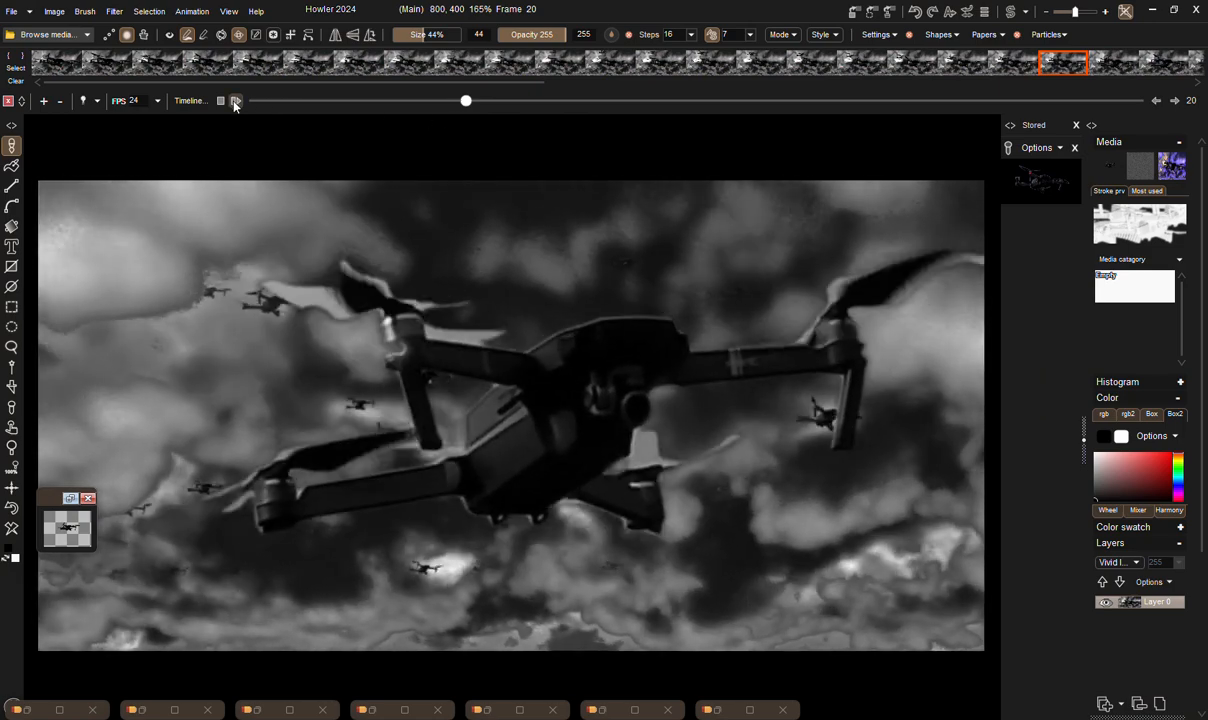